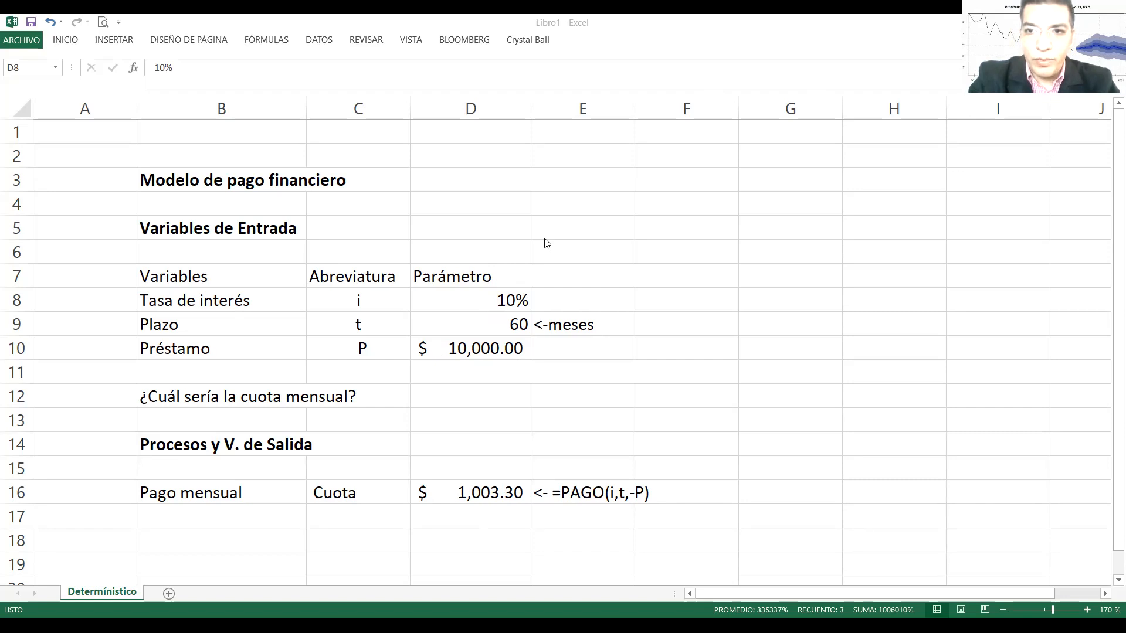
# Create a copy of the Determínistico sheet and place it at the end of the workbook.
pyautogui.click(119, 593)
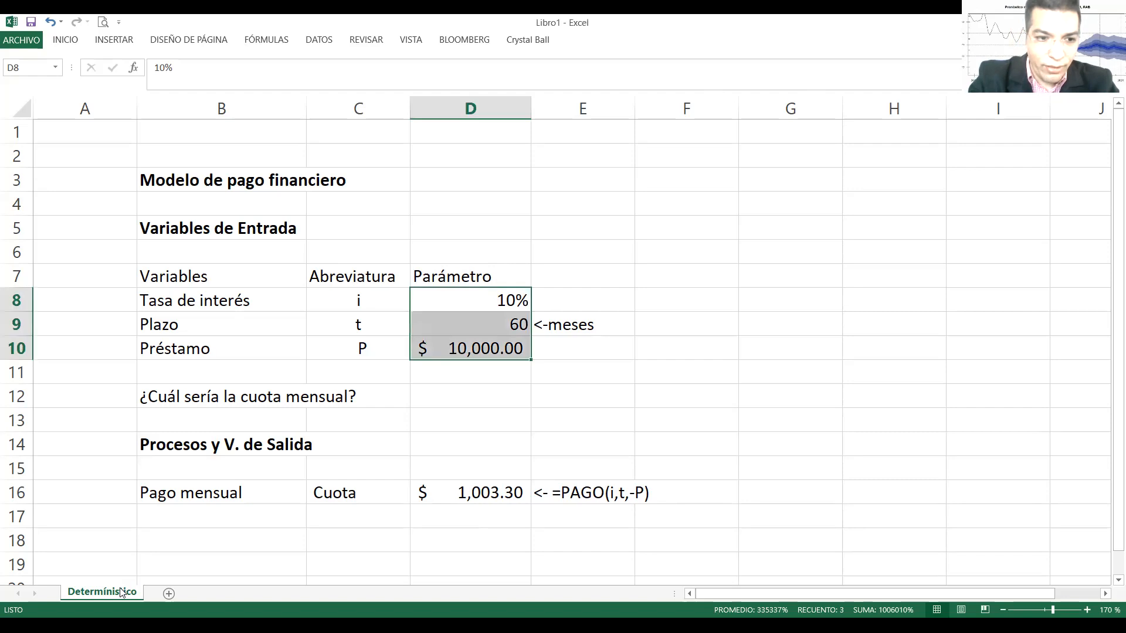
pyautogui.rightClick(106, 589)
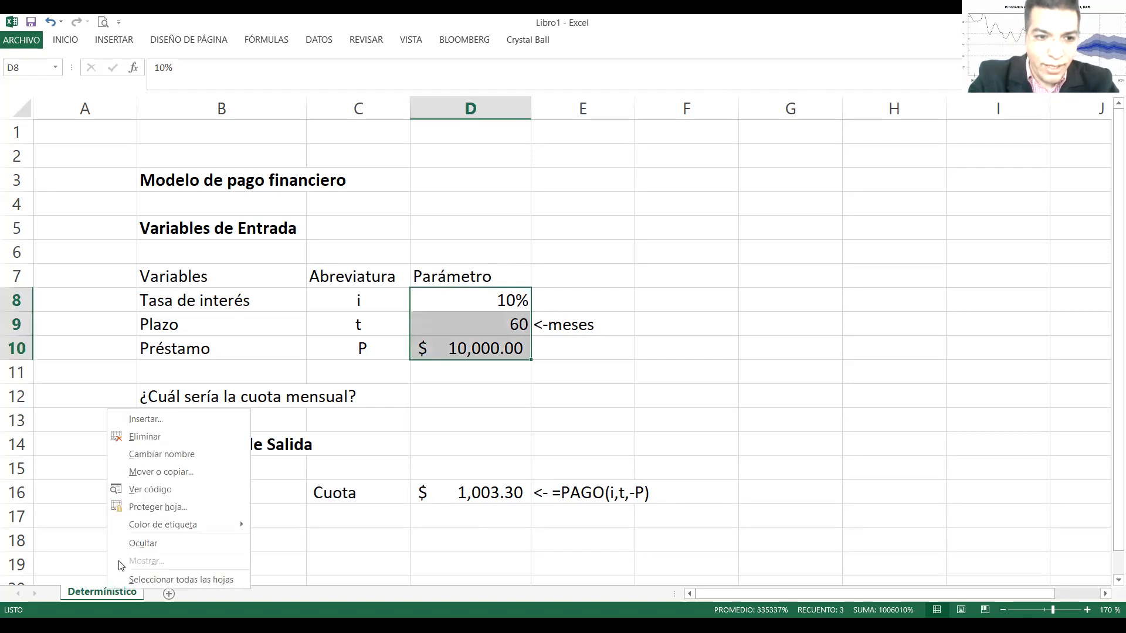
pyautogui.click(147, 472)
pyautogui.click(33, 527)
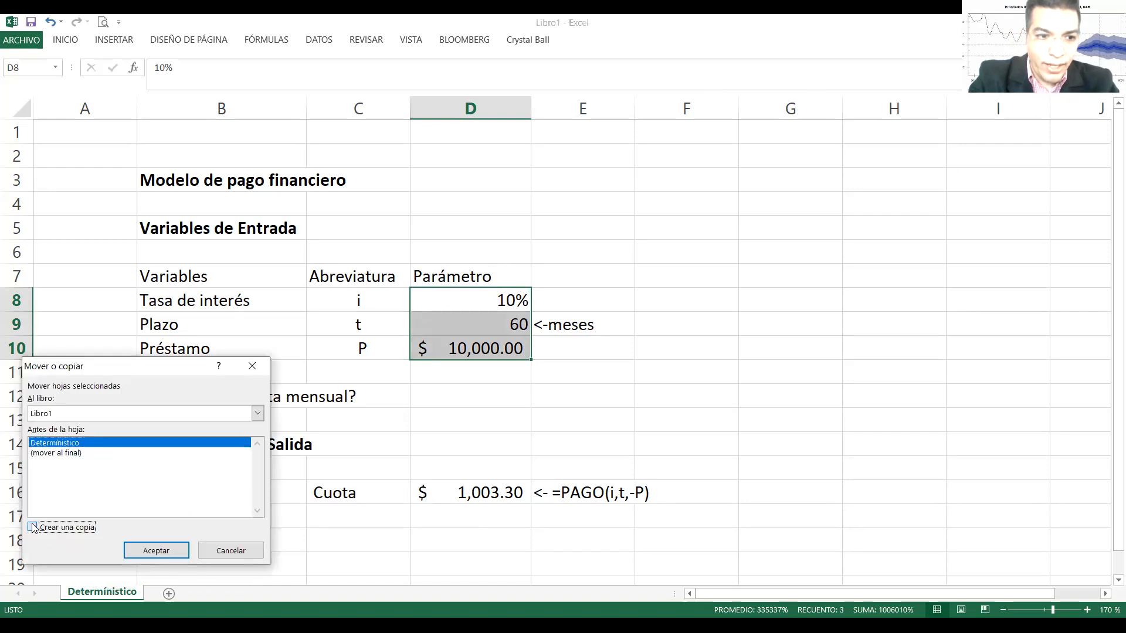
pyautogui.click(67, 455)
pyautogui.click(155, 548)
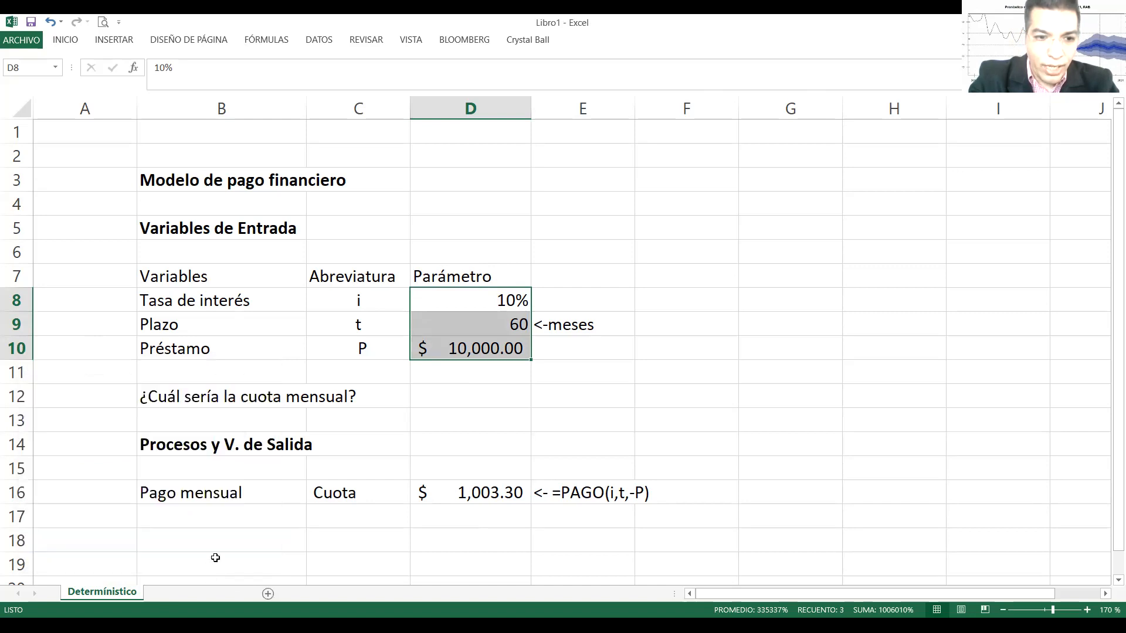
# Rename the copied sheet Determínistico (2) as Estocástico.
pyautogui.doubleClick(200, 593)
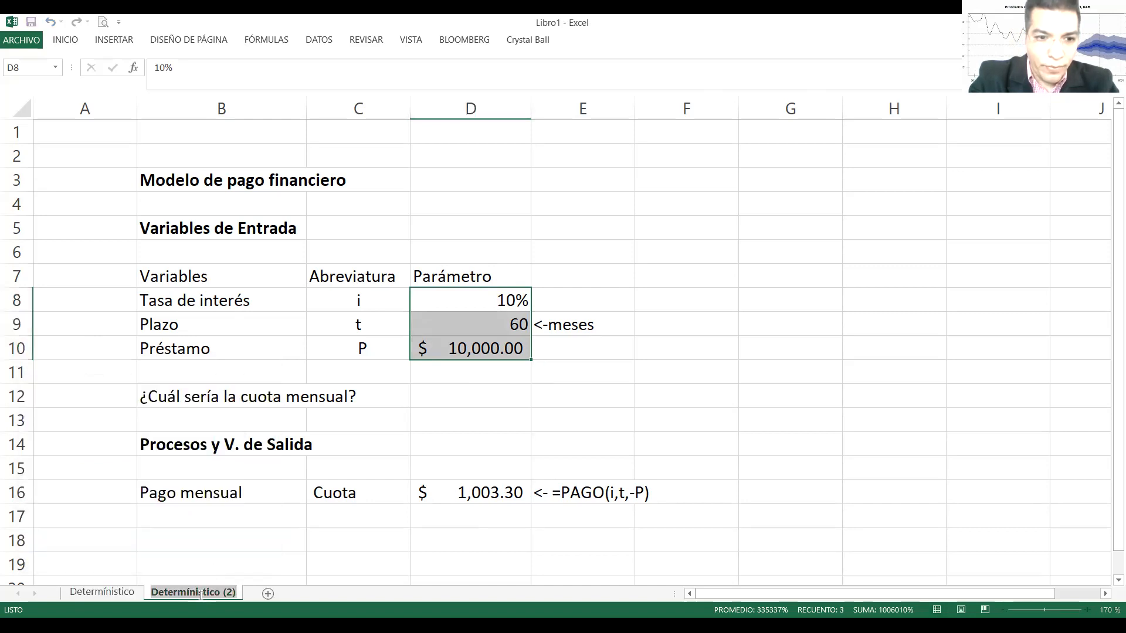
pyautogui.press('BackSpace')
pyautogui.write('Es')
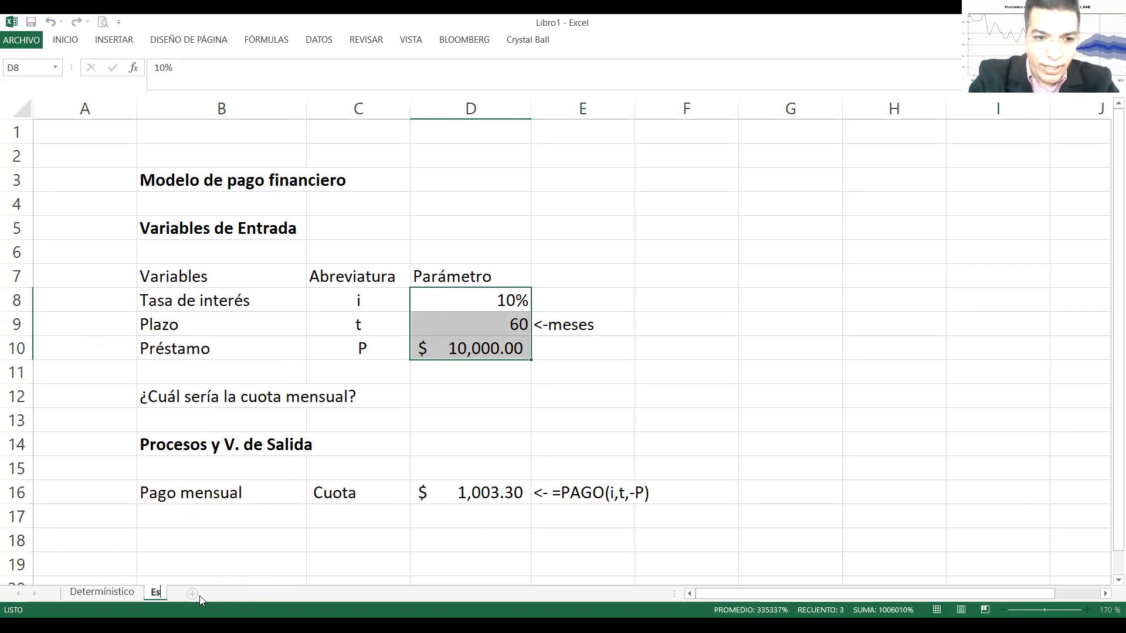
pyautogui.write('tocástico')
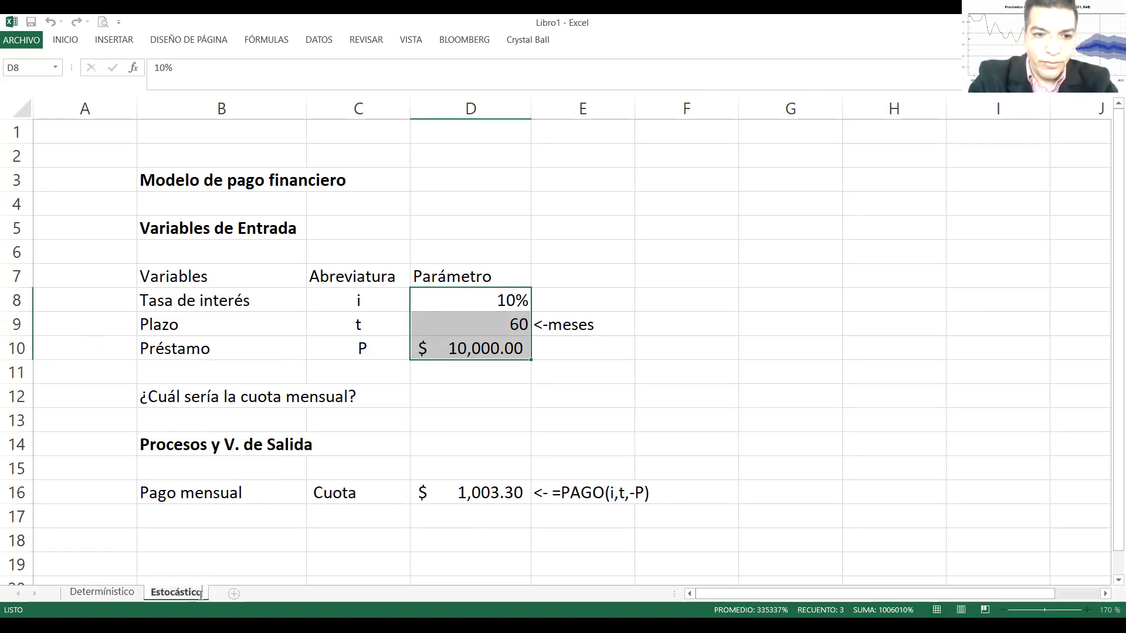
pyautogui.press('Return')
pyautogui.click(197, 562)
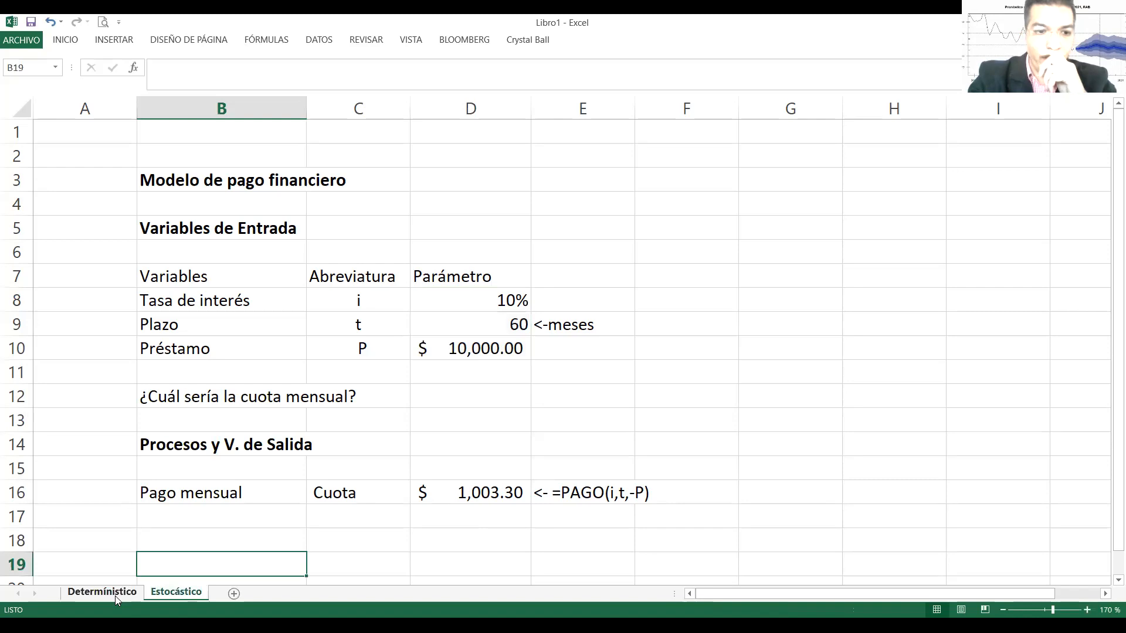
# Enter the heading "Distribuciones estadísticas" in cell F5 of the Estocástico sheet.
pyautogui.click(115, 596)
pyautogui.click(177, 593)
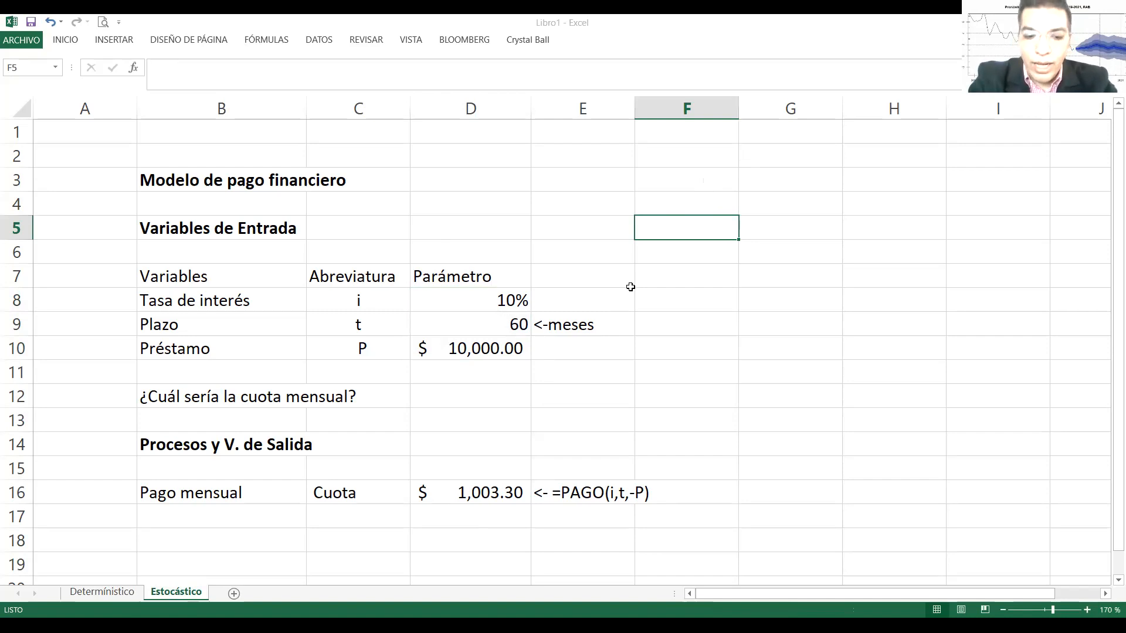
pyautogui.write('D')
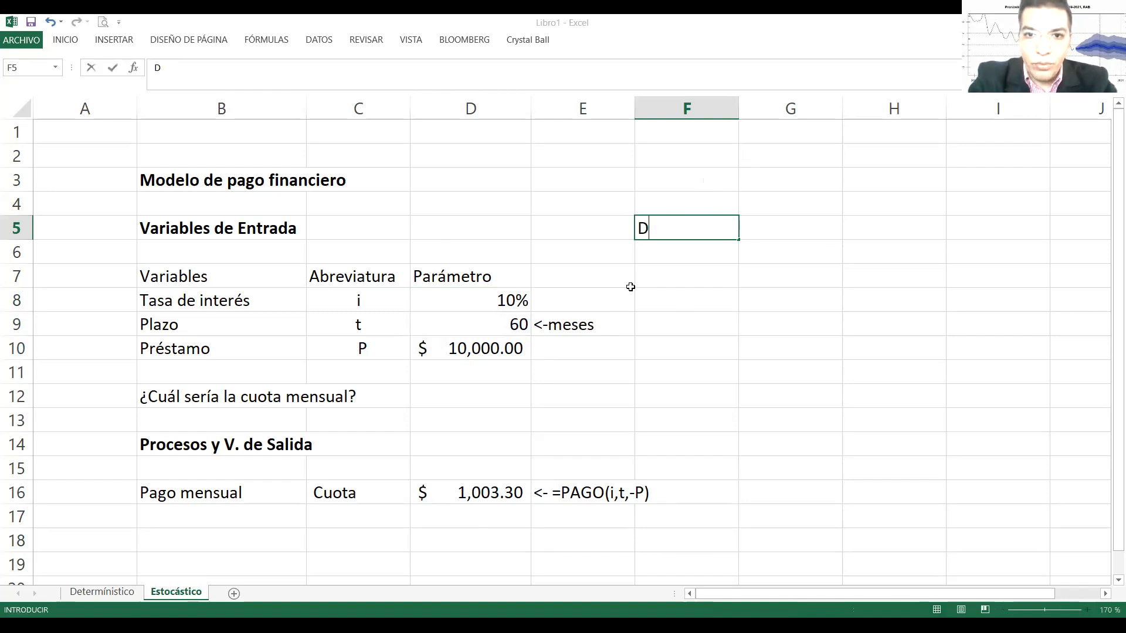
pyautogui.write('istribuciones')
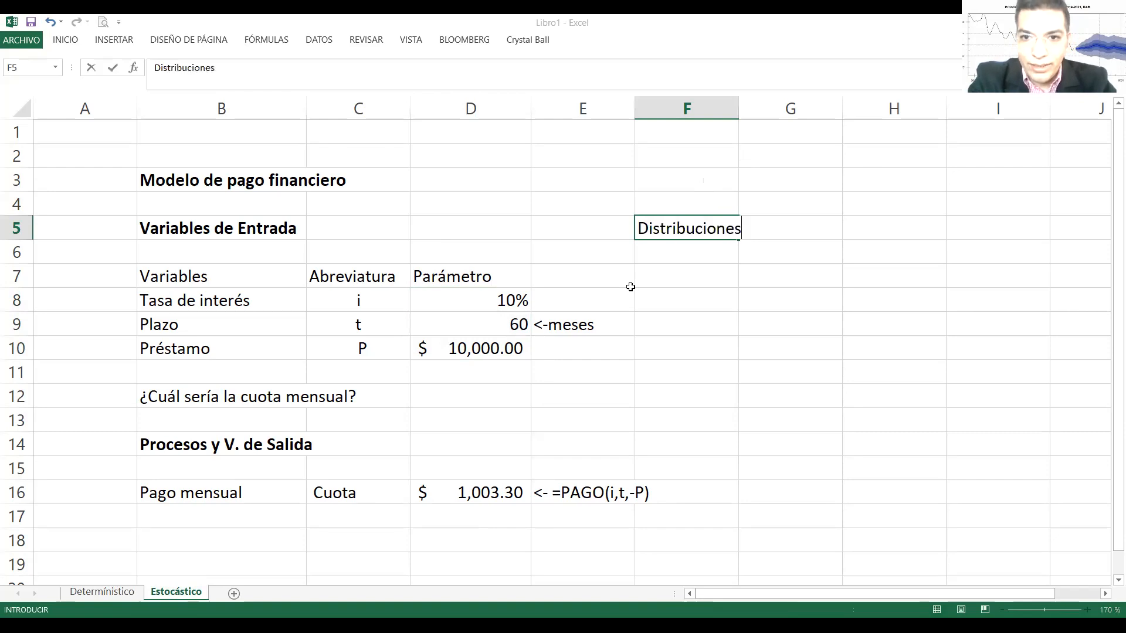
pyautogui.write(' estadísticas')
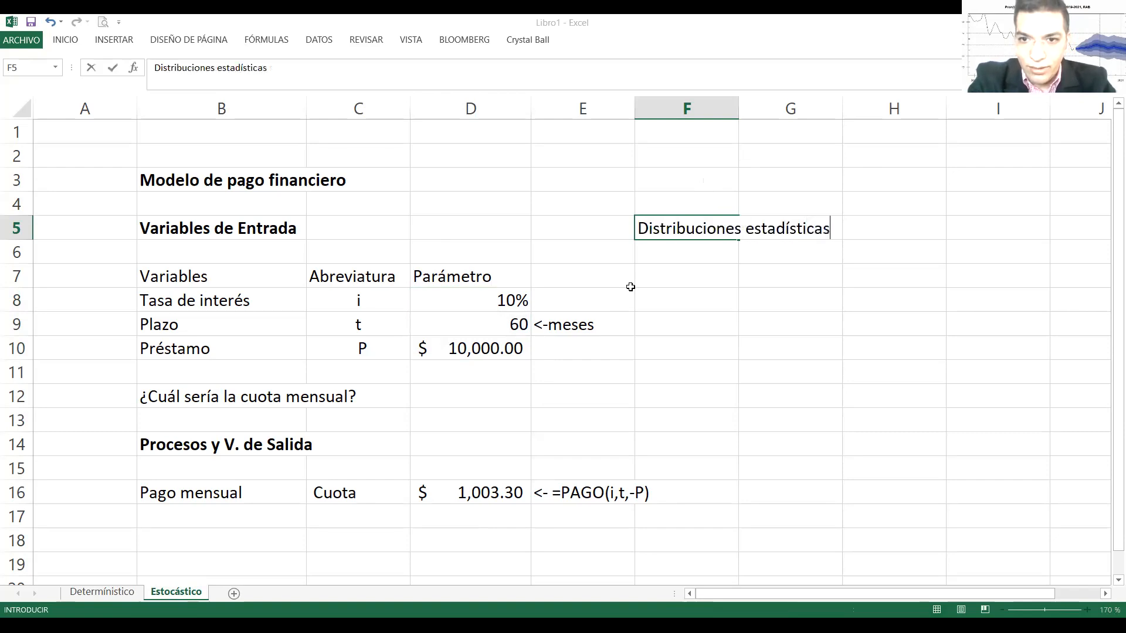
pyautogui.press('Return')
pyautogui.press('Return')
pyautogui.press('Up')
pyautogui.press('Up')
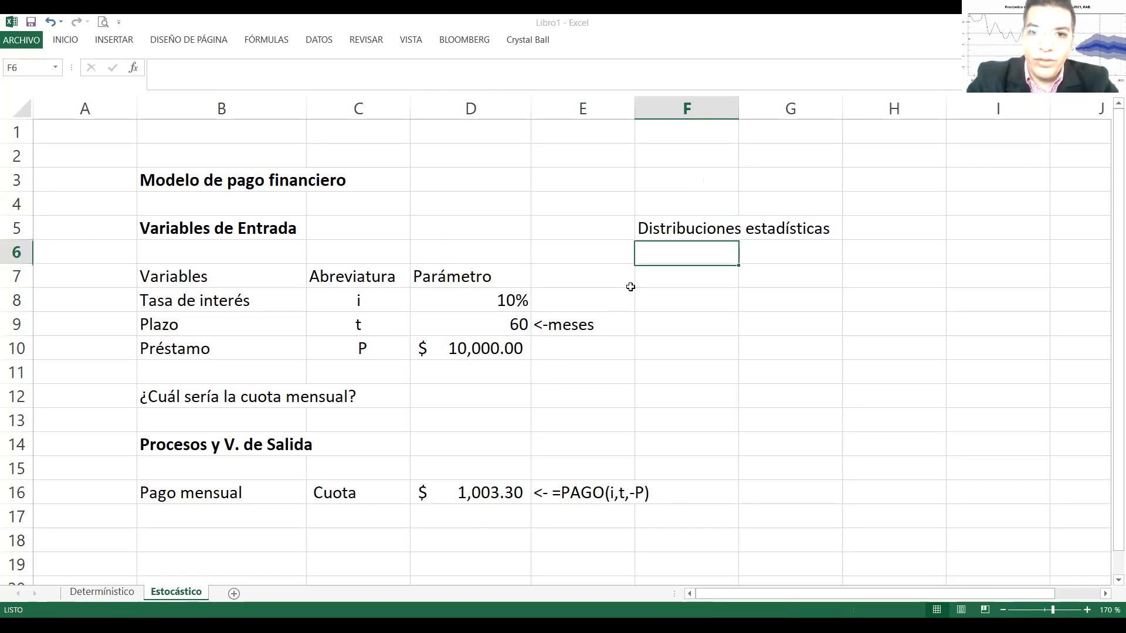
# Move the "Distribuciones estadísticas" heading from cell F5 to F6.
pyautogui.rightClick(663, 228)
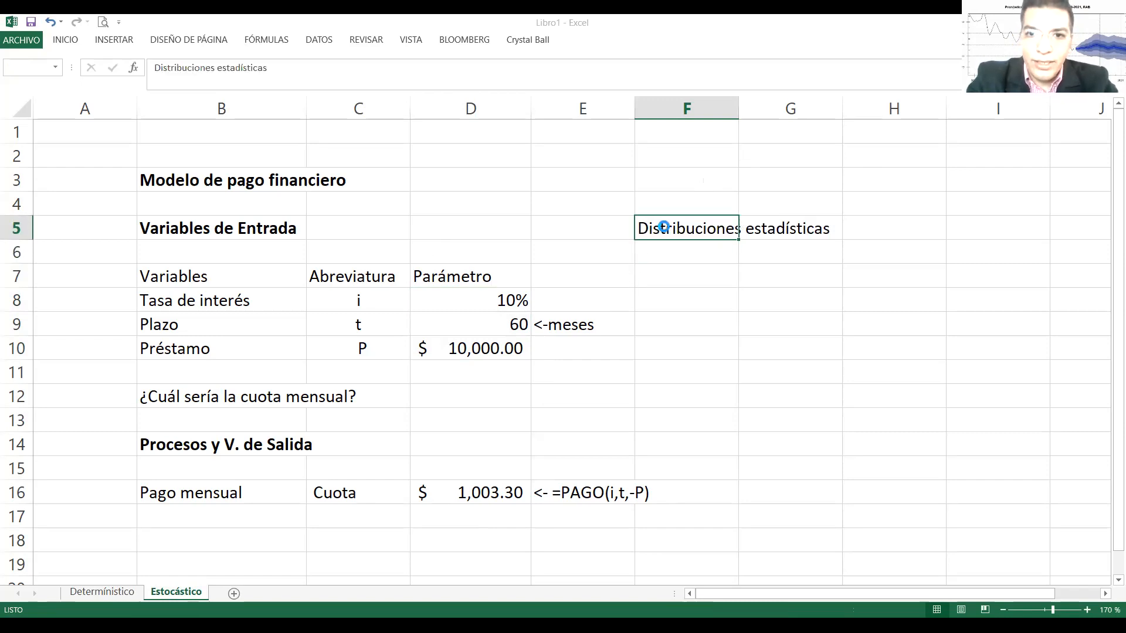
pyautogui.rightClick(668, 235)
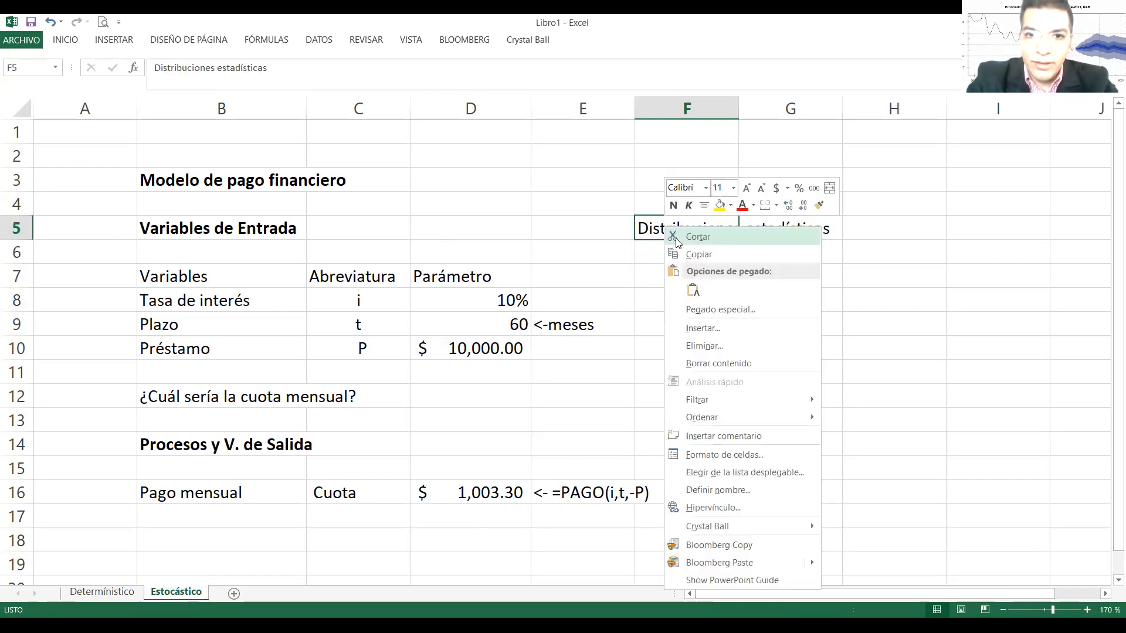
pyautogui.click(663, 253)
pyautogui.click(662, 253)
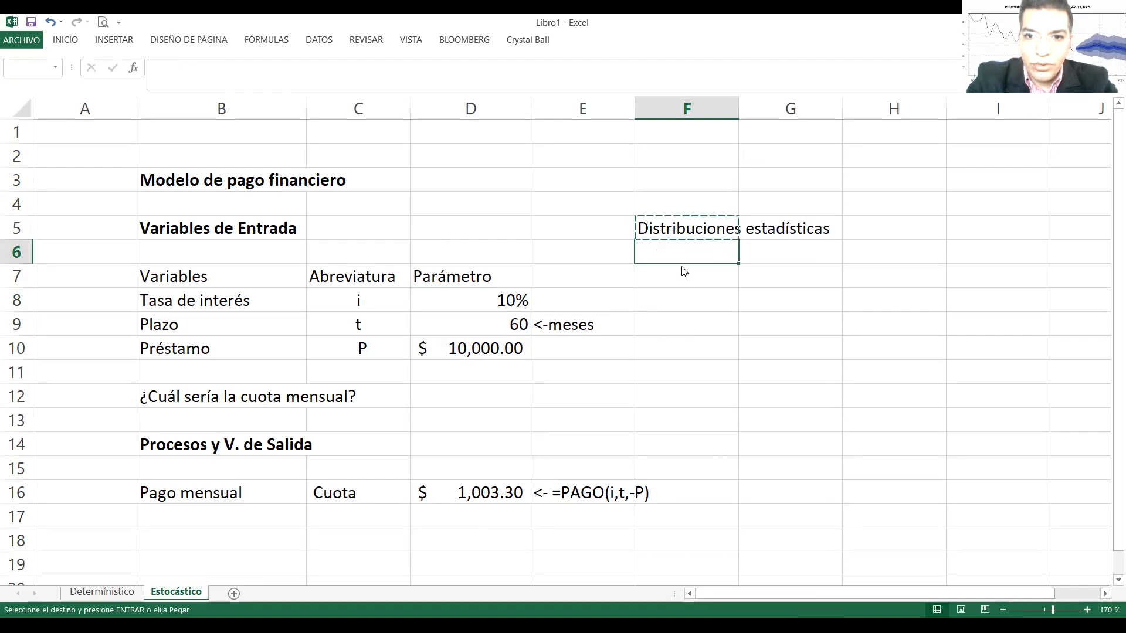
pyautogui.rightClick(688, 303)
pyautogui.click(692, 313)
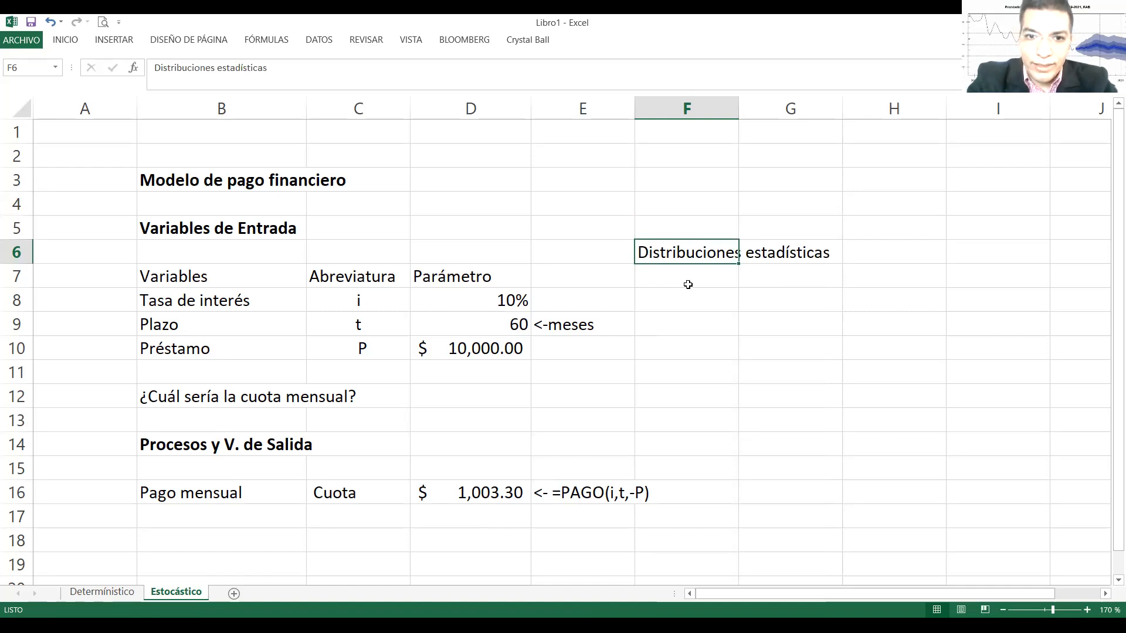
# Enter "Distr. Normal" in cell F8, in the interest rate row.
pyautogui.press('Down')
pyautogui.press('Down')
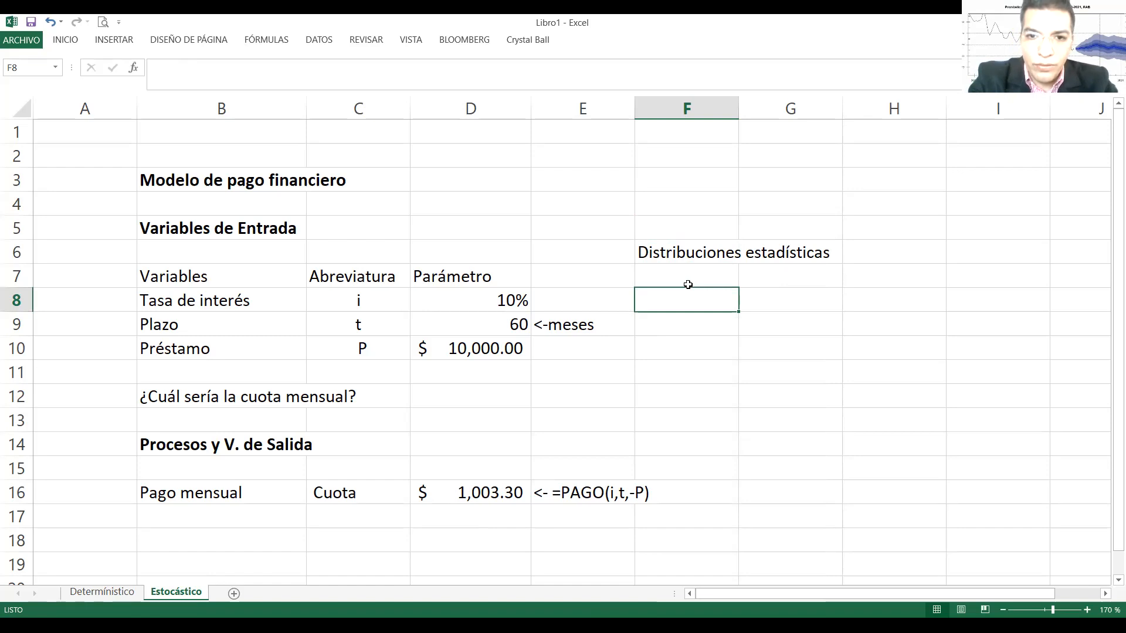
pyautogui.write('Distr')
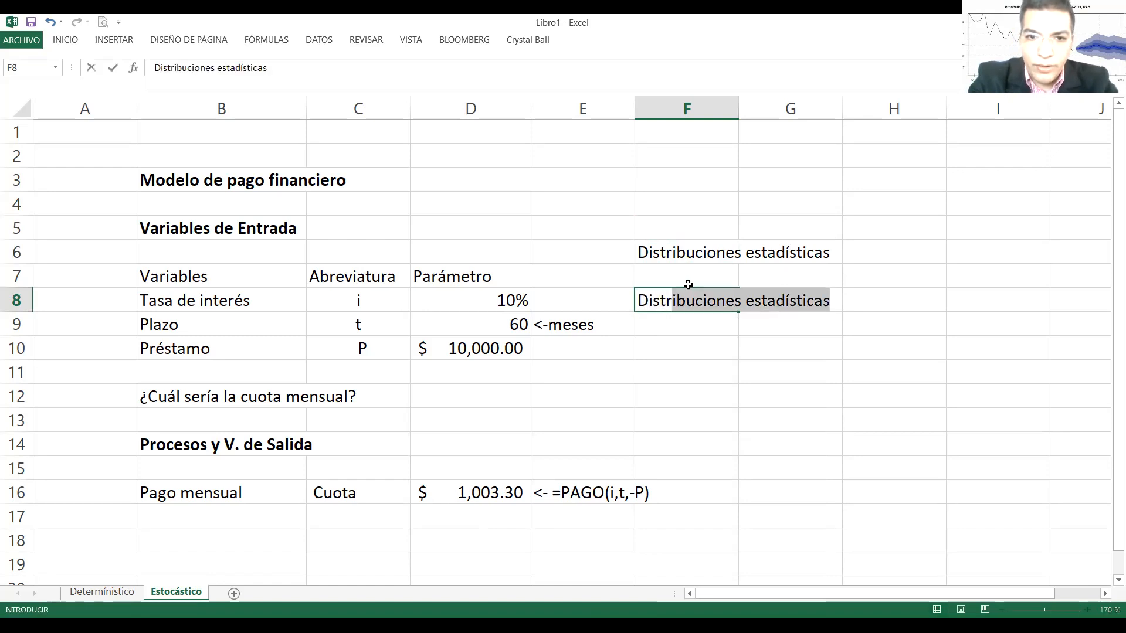
pyautogui.write('. Normal')
pyautogui.press('Tab')
pyautogui.press('Up')
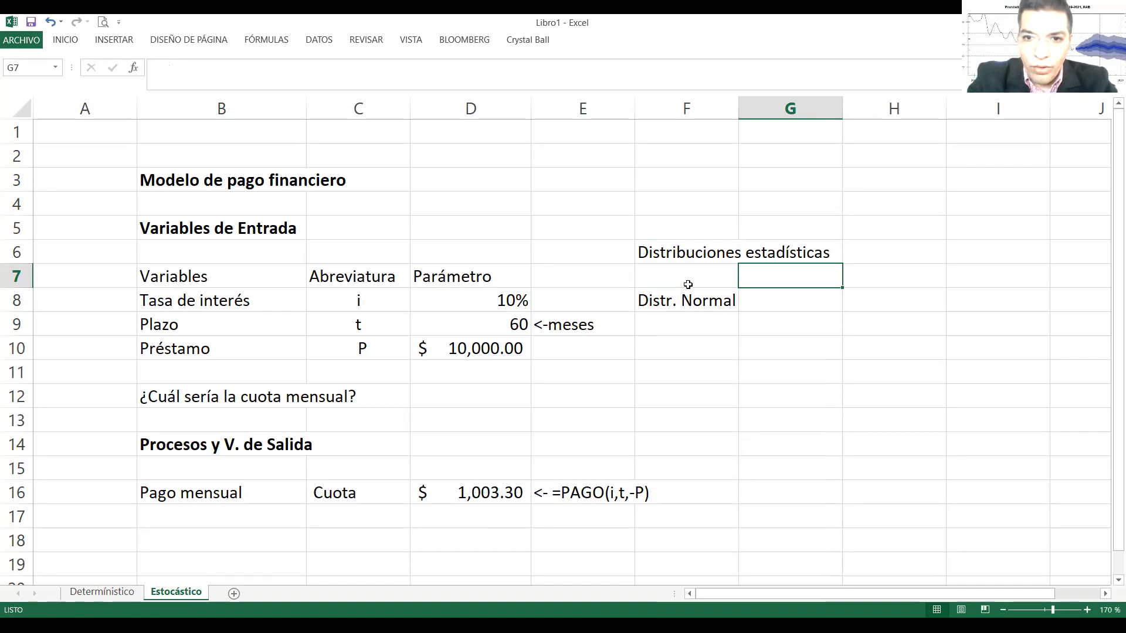
# Enter the distribution parameters "(Prom = 10%; D.S = 1%)" in cell G8 beside the normal distribution label.
pyautogui.press('Down')
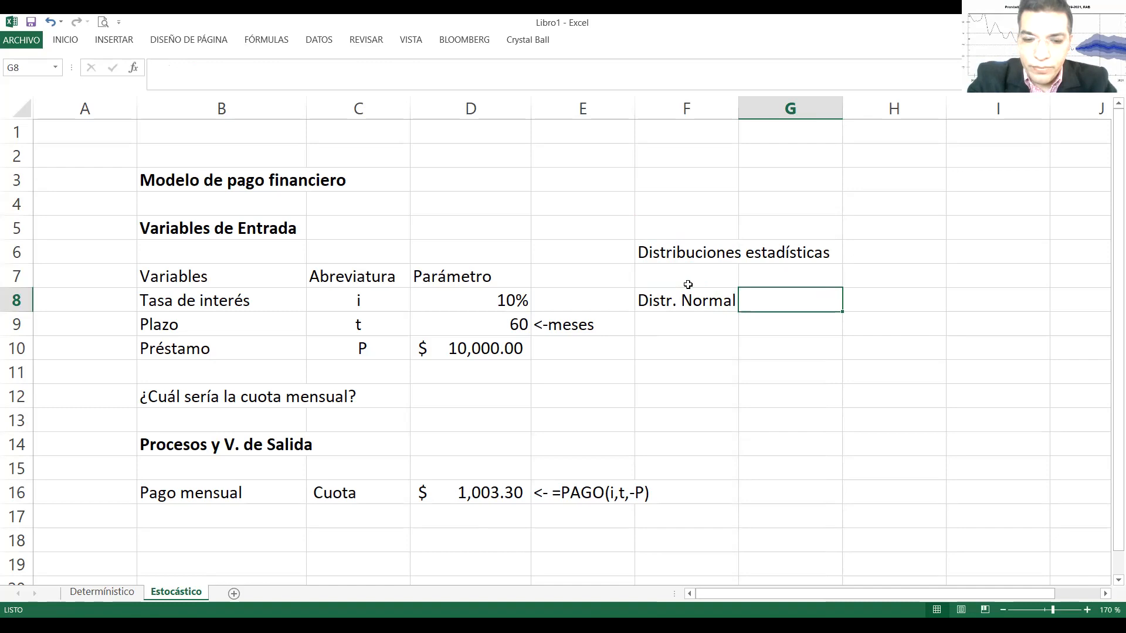
pyautogui.write('(')
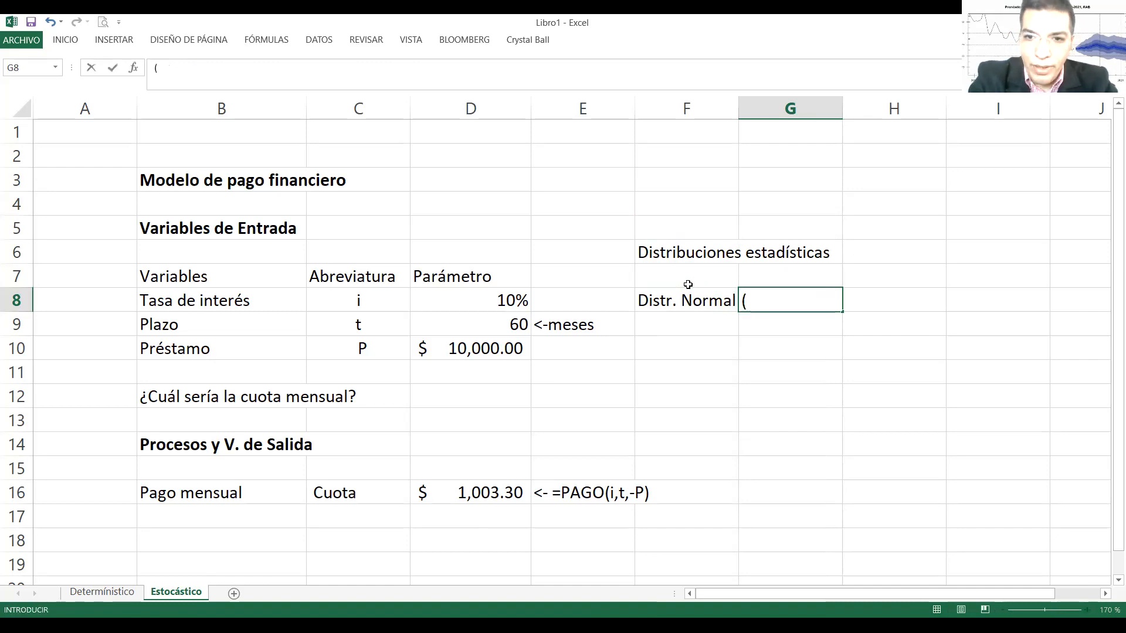
pyautogui.write('Prom ')
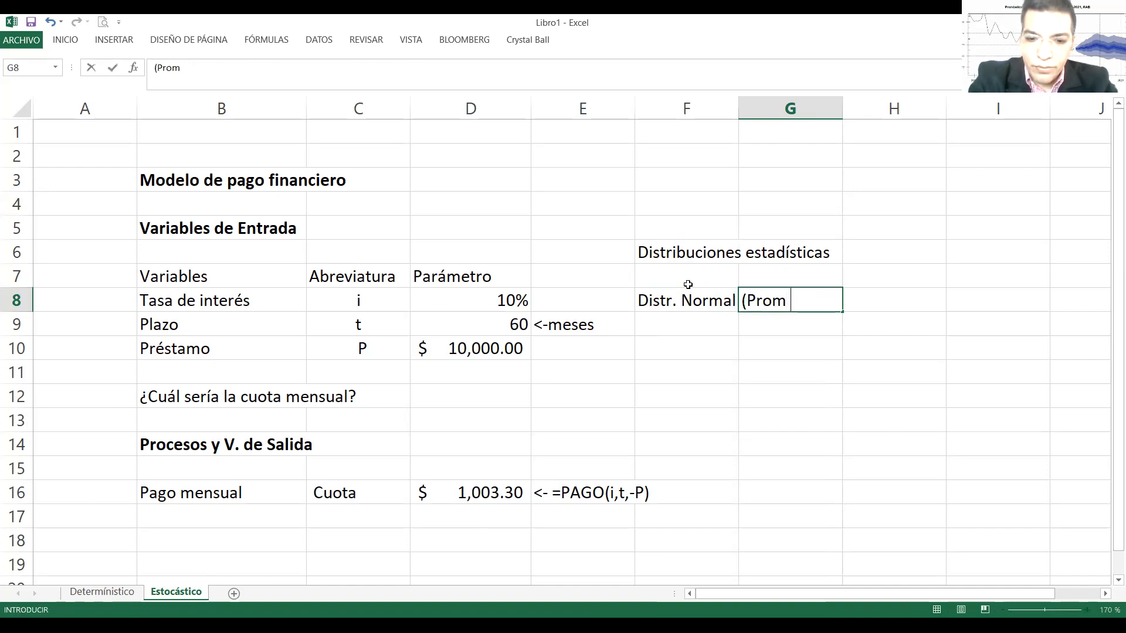
pyautogui.write('= 10%;')
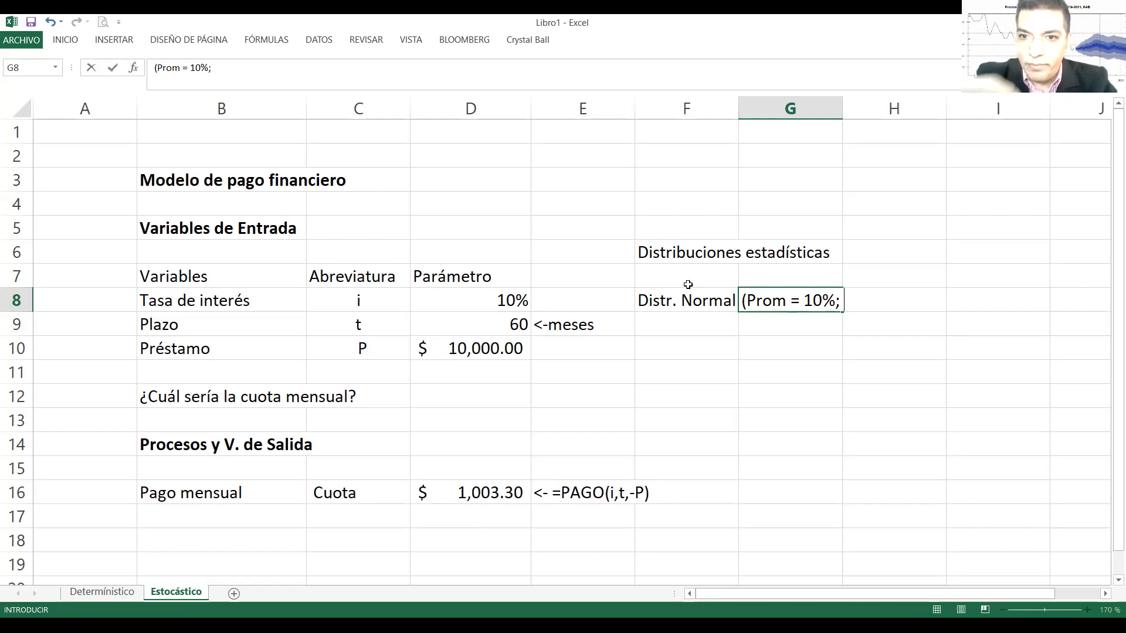
pyautogui.write(' D')
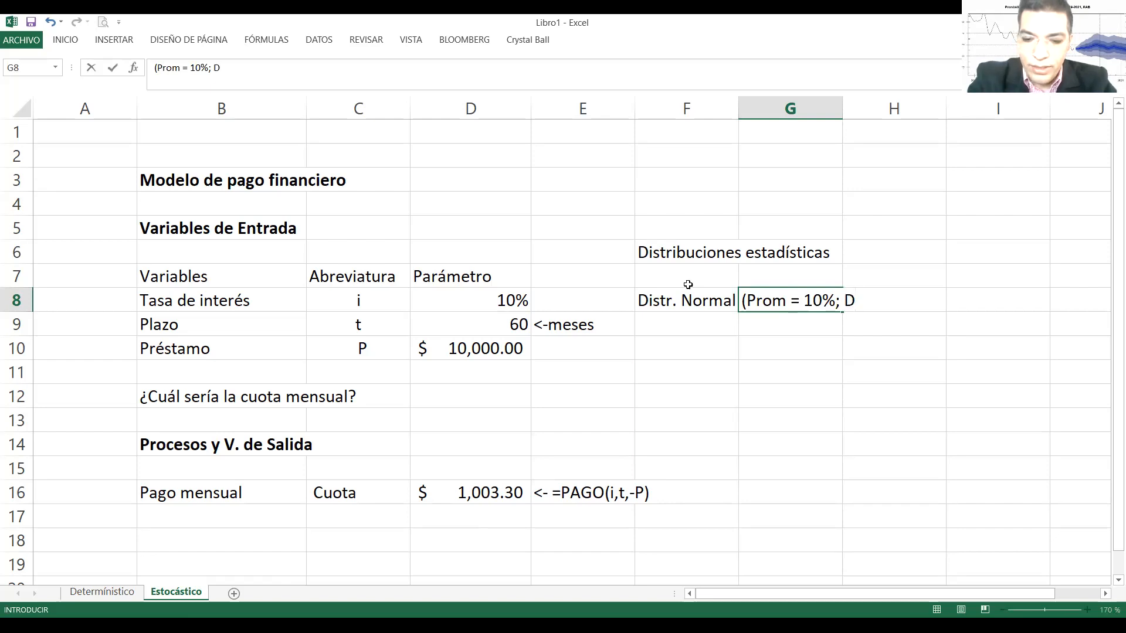
pyautogui.write('.S =')
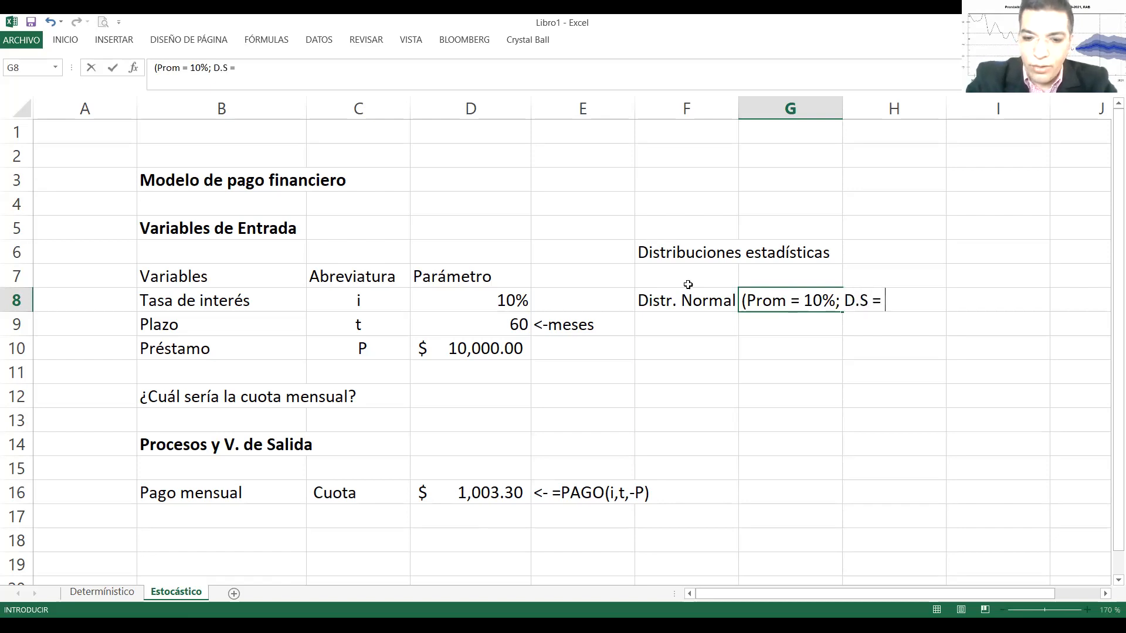
pyautogui.write(' 1%)')
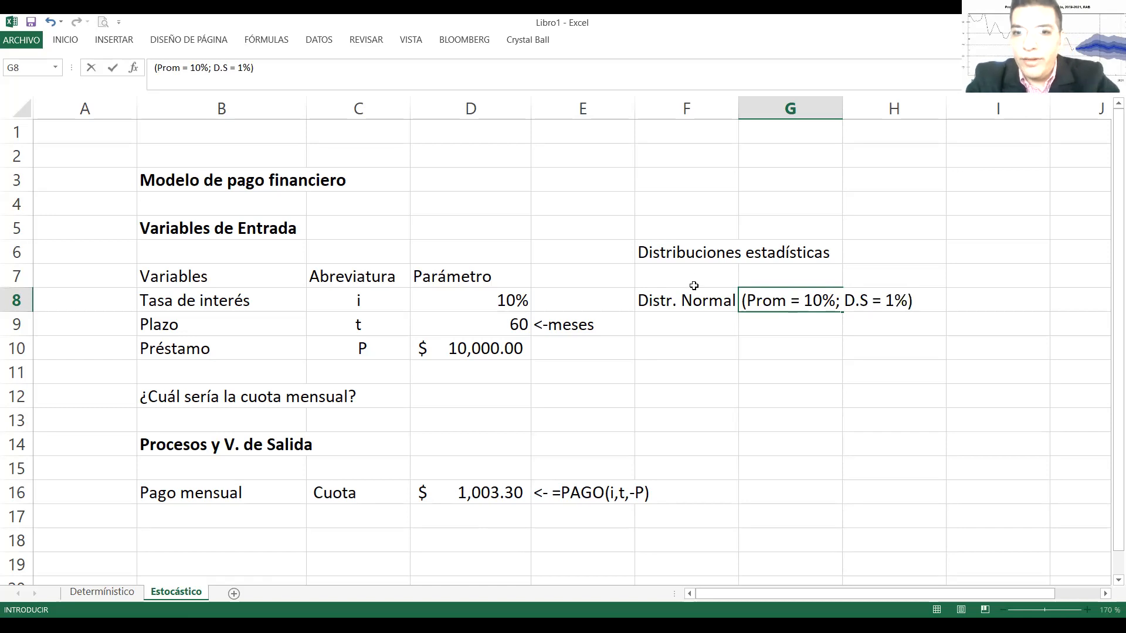
pyautogui.click(660, 323)
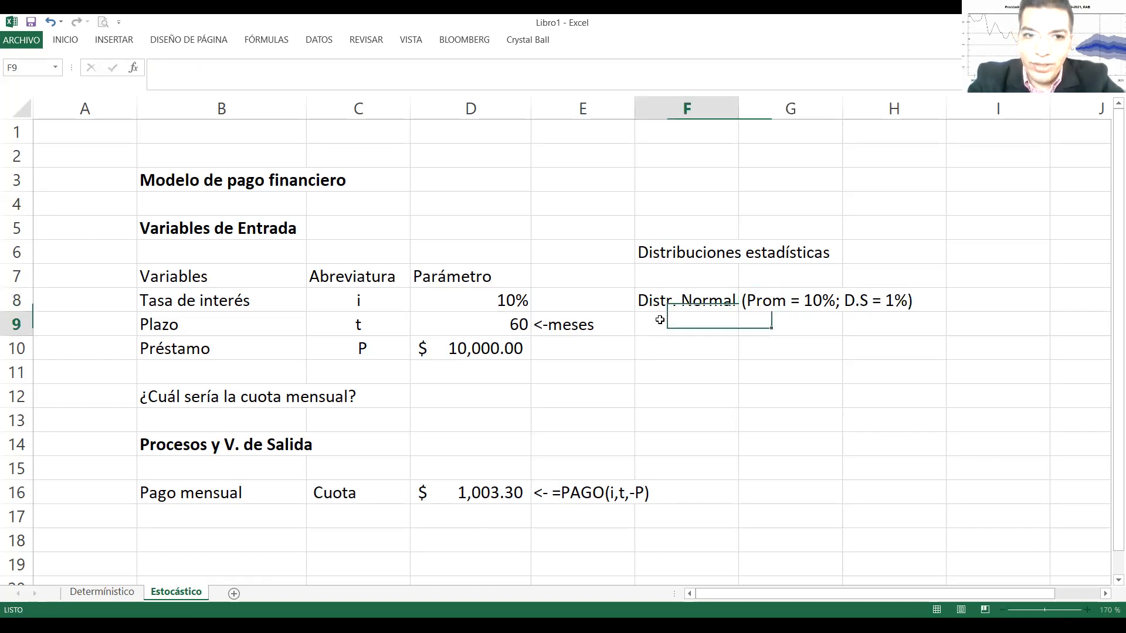
# Move the "Distribuciones estadísticas" heading from cell F6 to F7, directly above the distribution label.
pyautogui.click(667, 298)
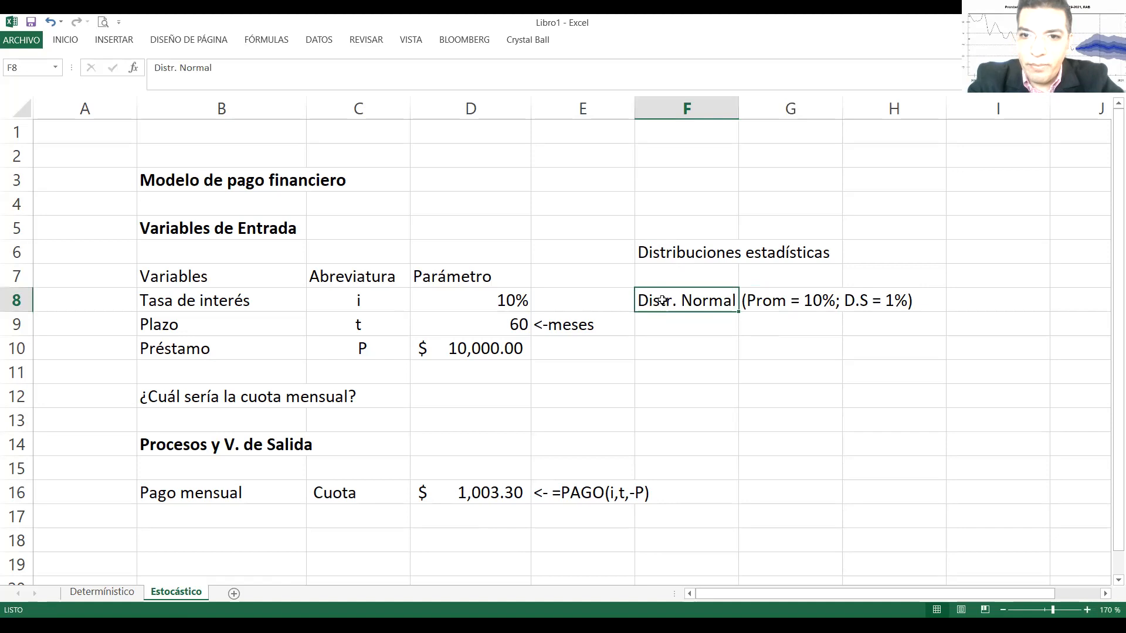
pyautogui.click(662, 254)
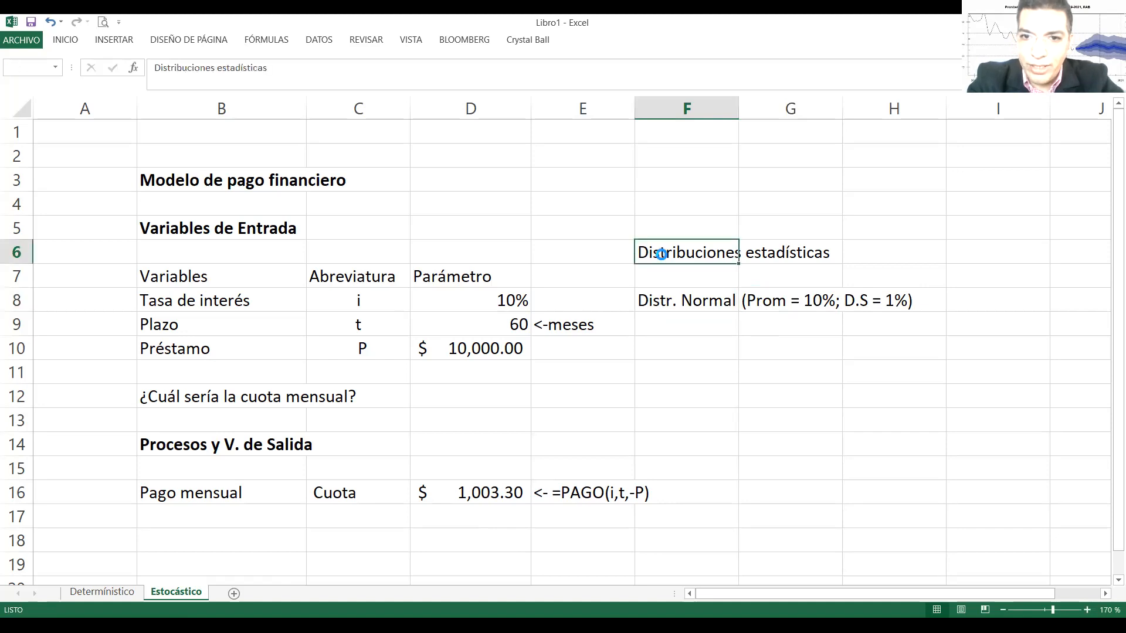
pyautogui.rightClick(662, 254)
pyautogui.click(668, 276)
pyautogui.click(667, 276)
pyautogui.rightClick(669, 276)
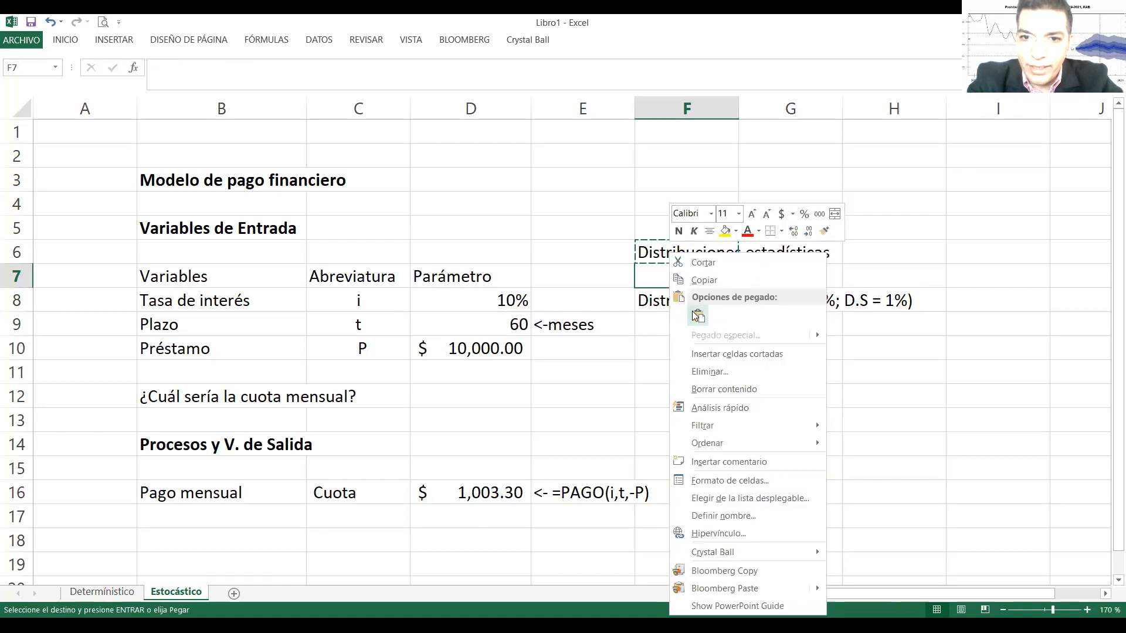
pyautogui.click(693, 314)
pyautogui.click(681, 303)
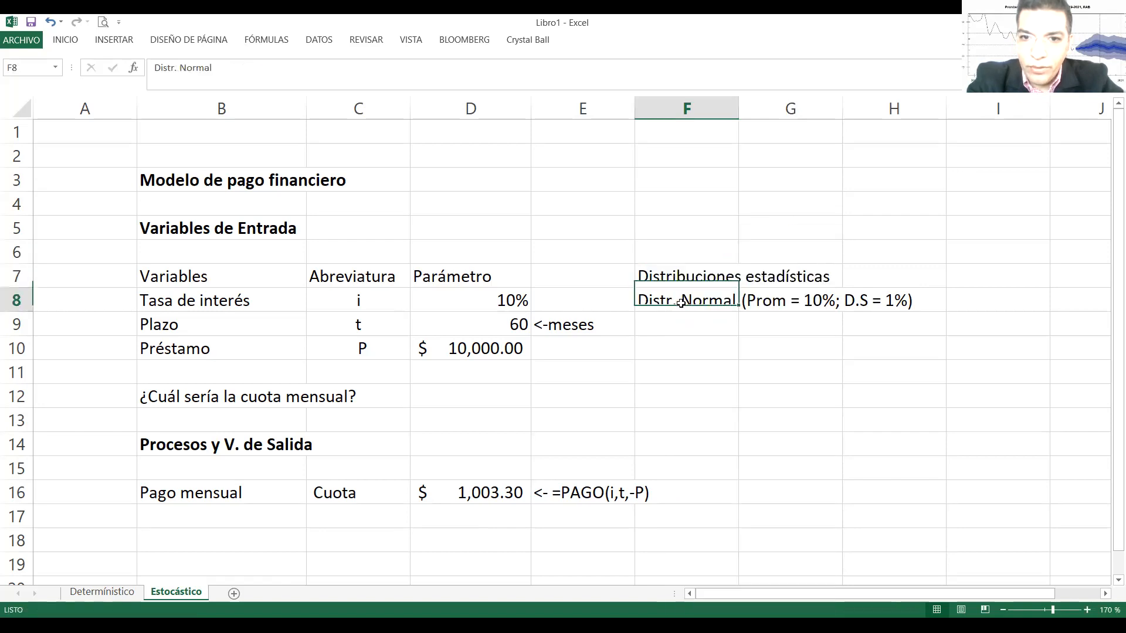
# Format the "Distribuciones estadísticas" heading in cell F7 as bold and underlined.
pyautogui.click(665, 283)
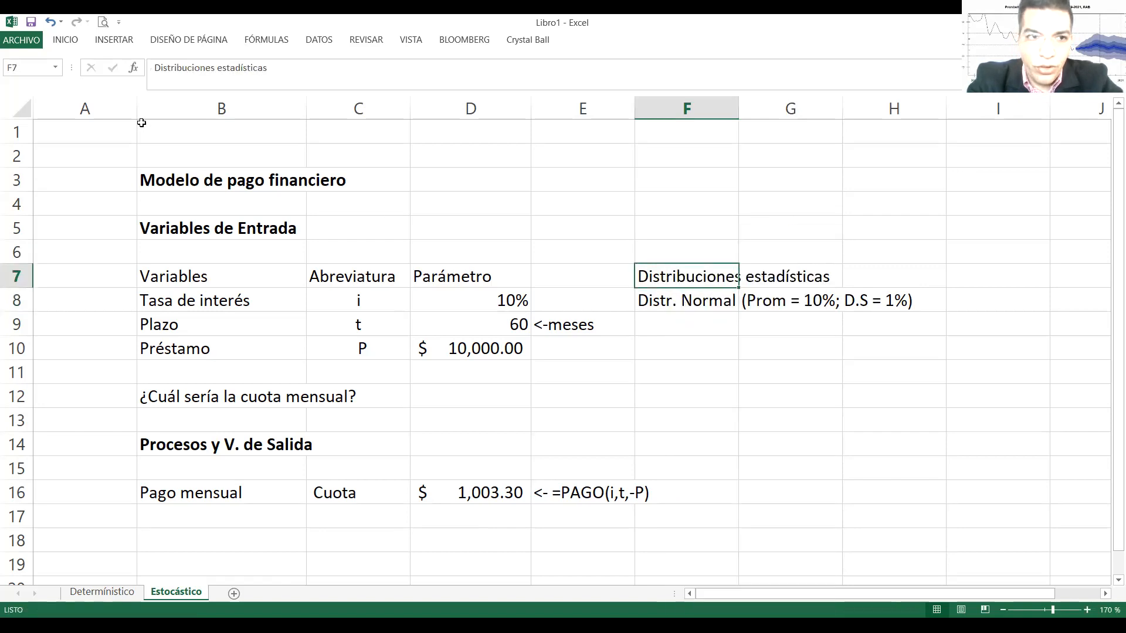
pyautogui.click(65, 40)
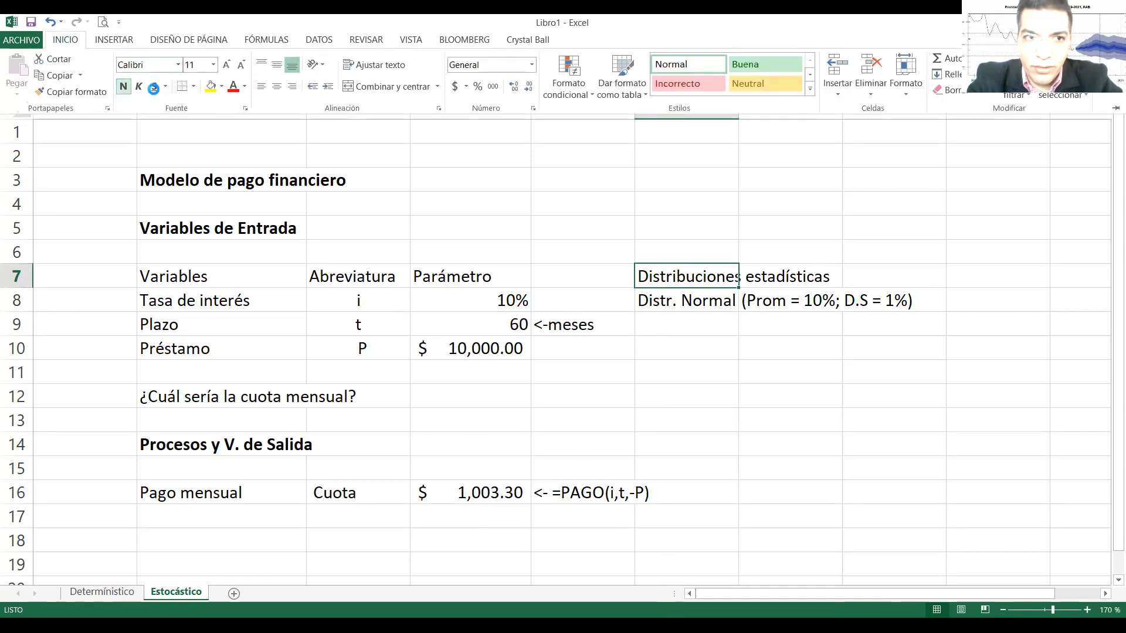
pyautogui.click(154, 90)
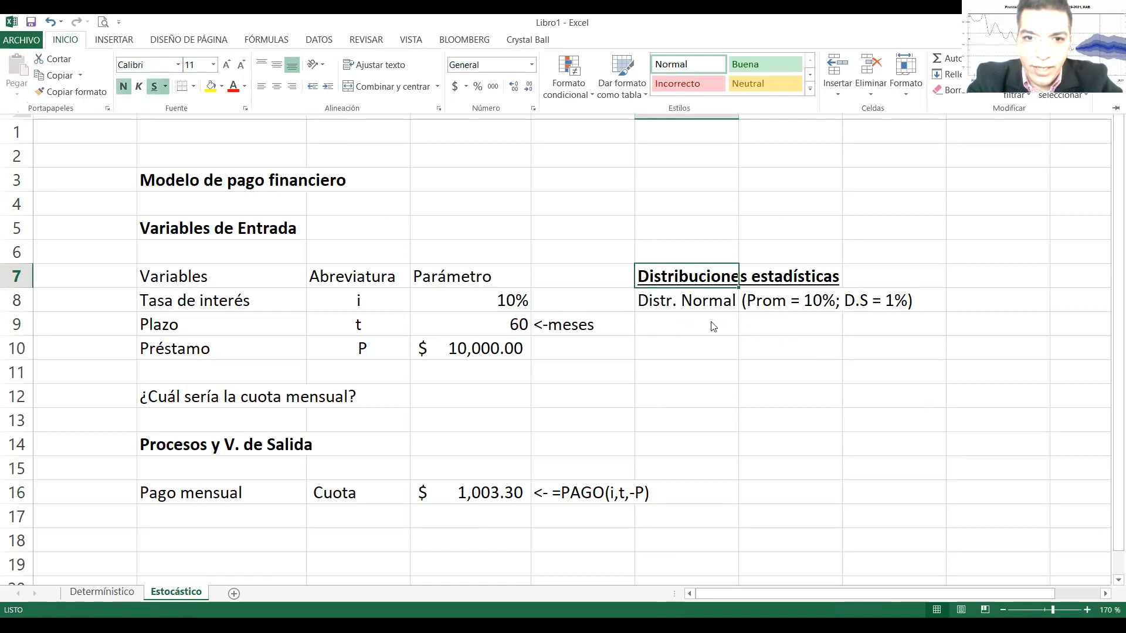
# Write "Distr. Triangular" in cell F9, in the loan term row.
pyautogui.click(712, 324)
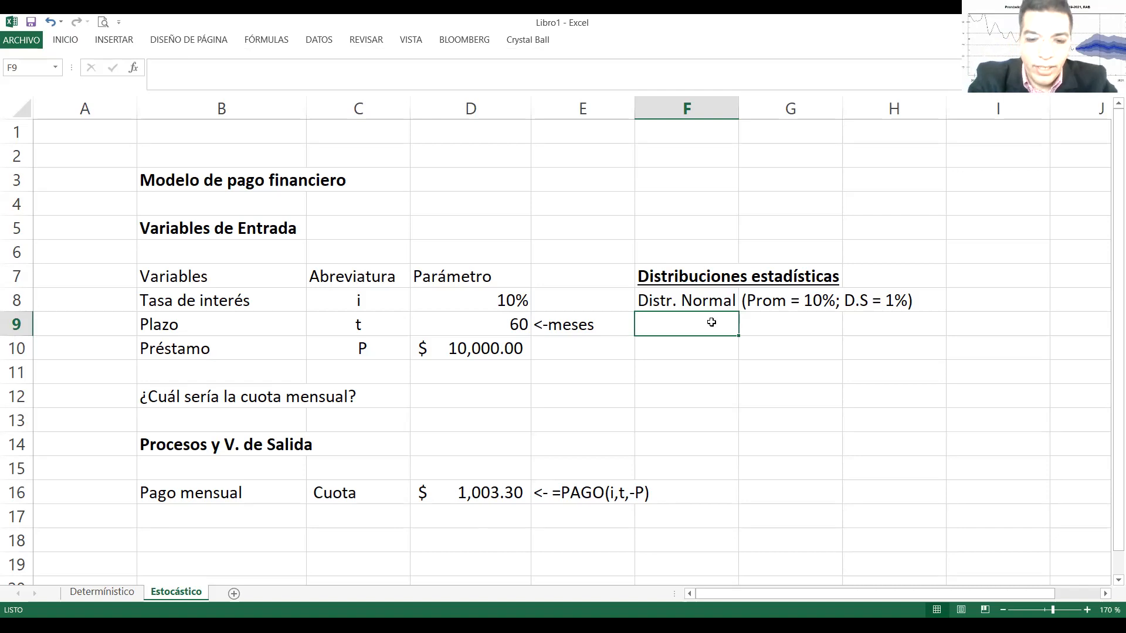
pyautogui.write('Distrib')
pyautogui.write('.')
pyautogui.press('BackSpace')
pyautogui.press('BackSpace')
pyautogui.write('. Tria')
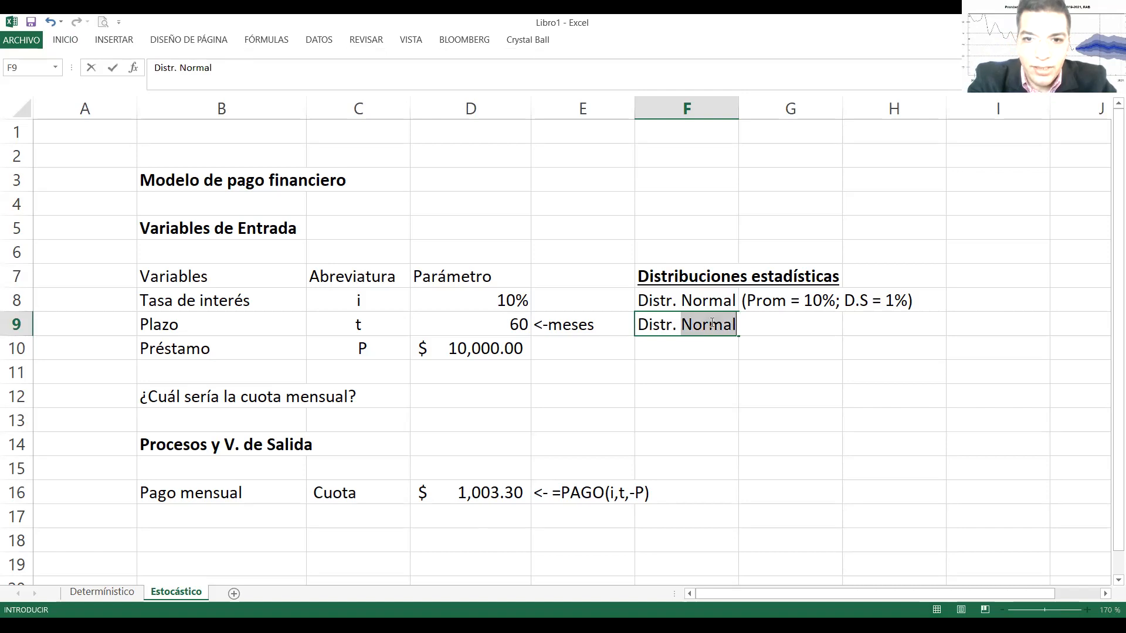
pyautogui.write('ngular')
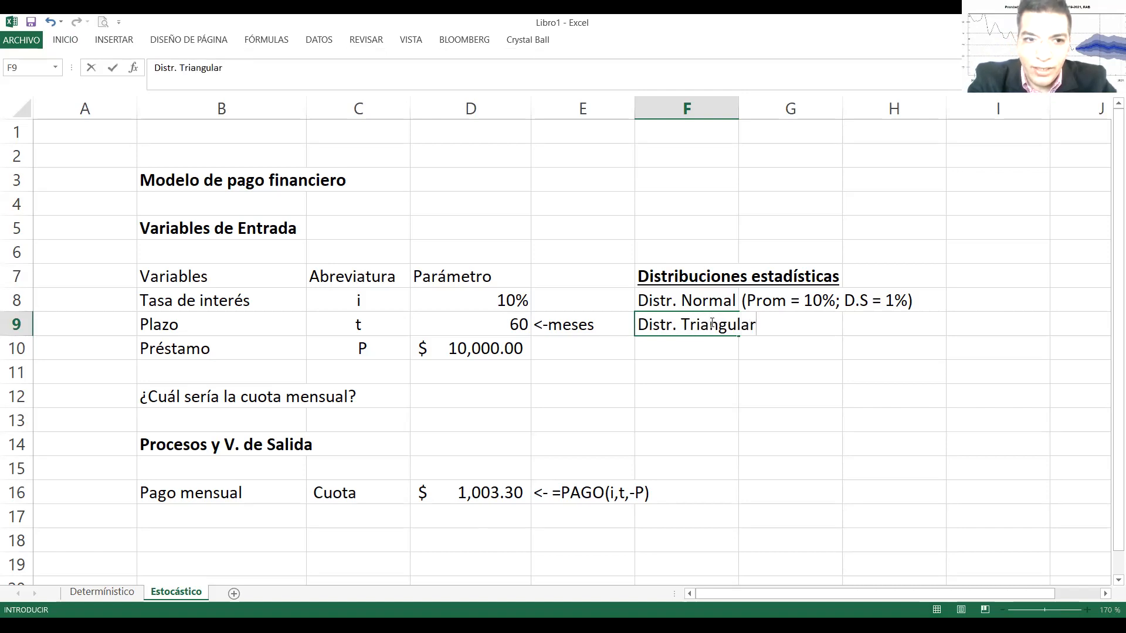
# Complete the triangular distribution text in cell F9 with the parameters "(Min = 40, Esp = 60; Max = 70)".
pyautogui.write(' (')
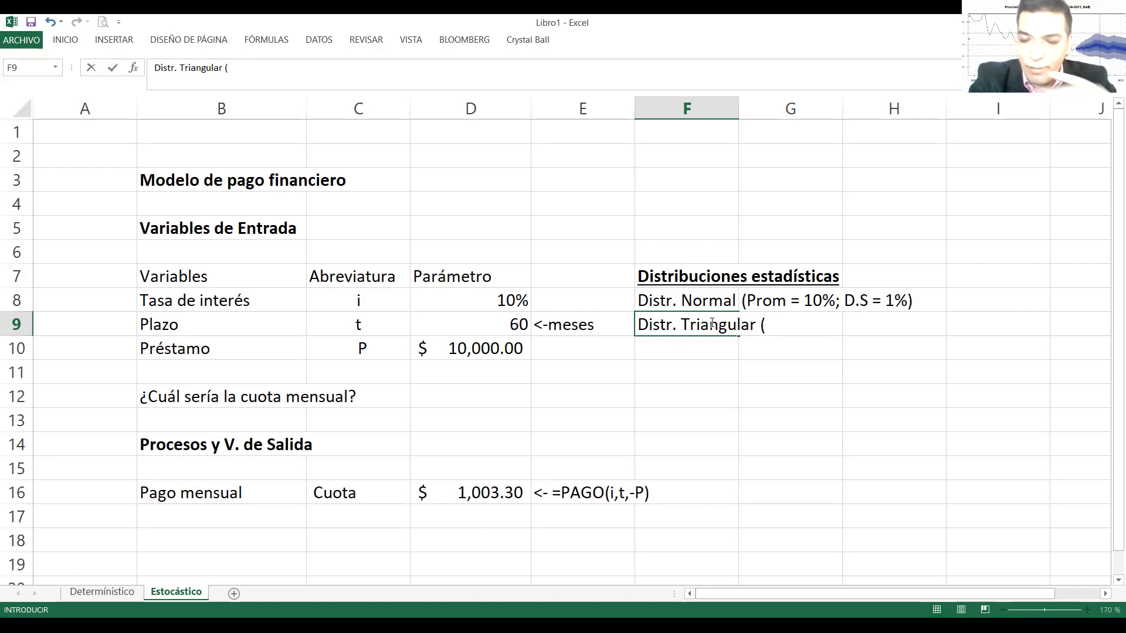
pyautogui.write('Min')
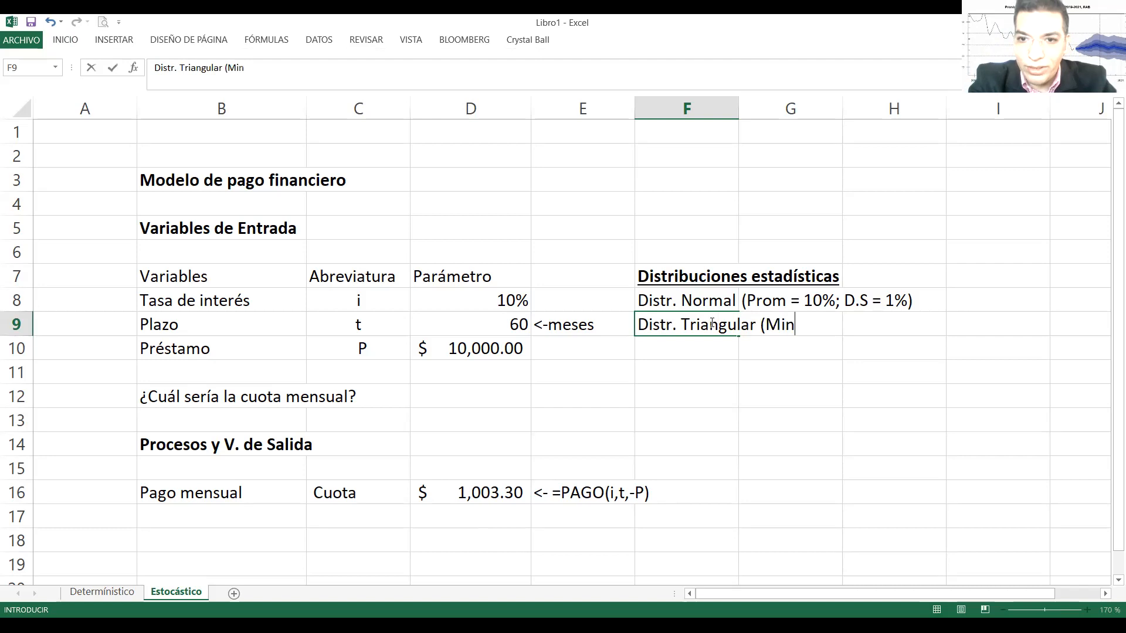
pyautogui.write(' =')
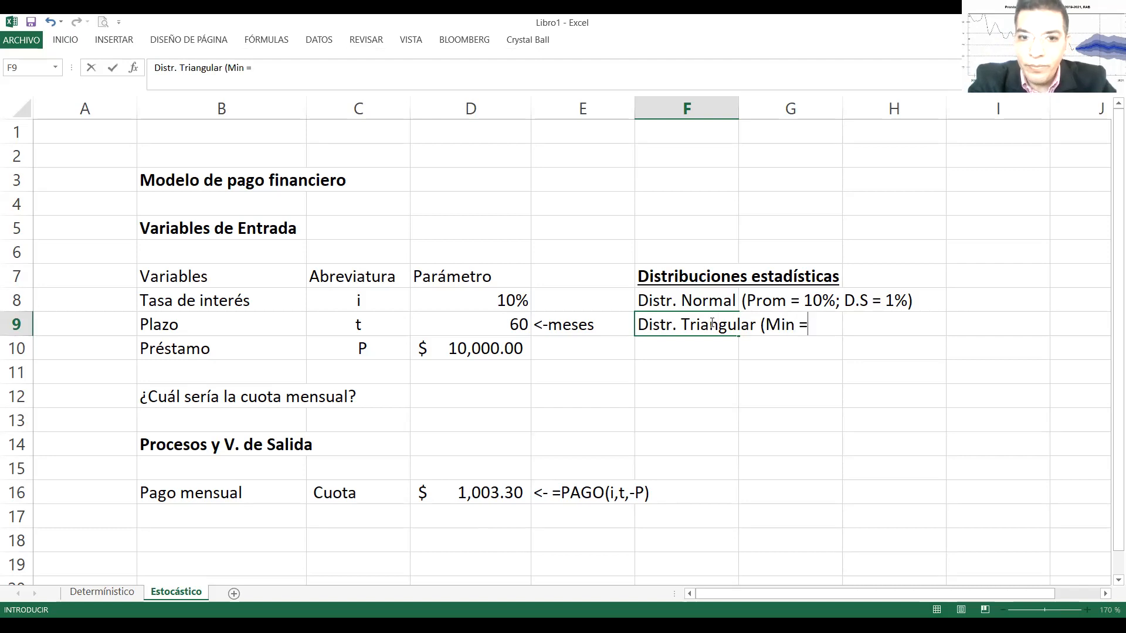
pyautogui.write(' 40')
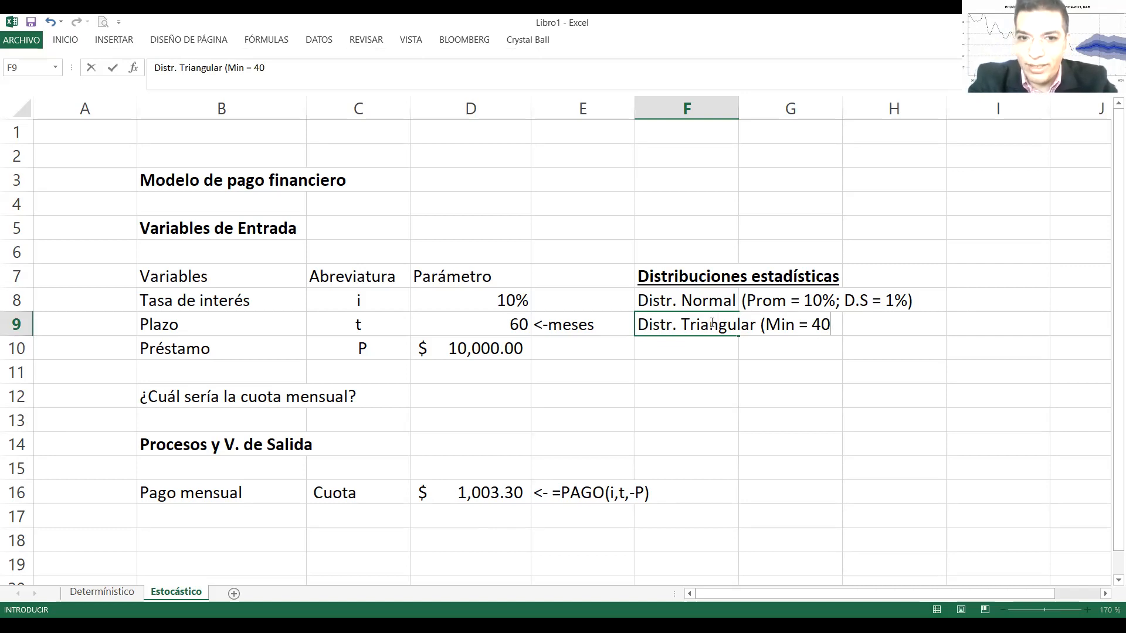
pyautogui.write(', ')
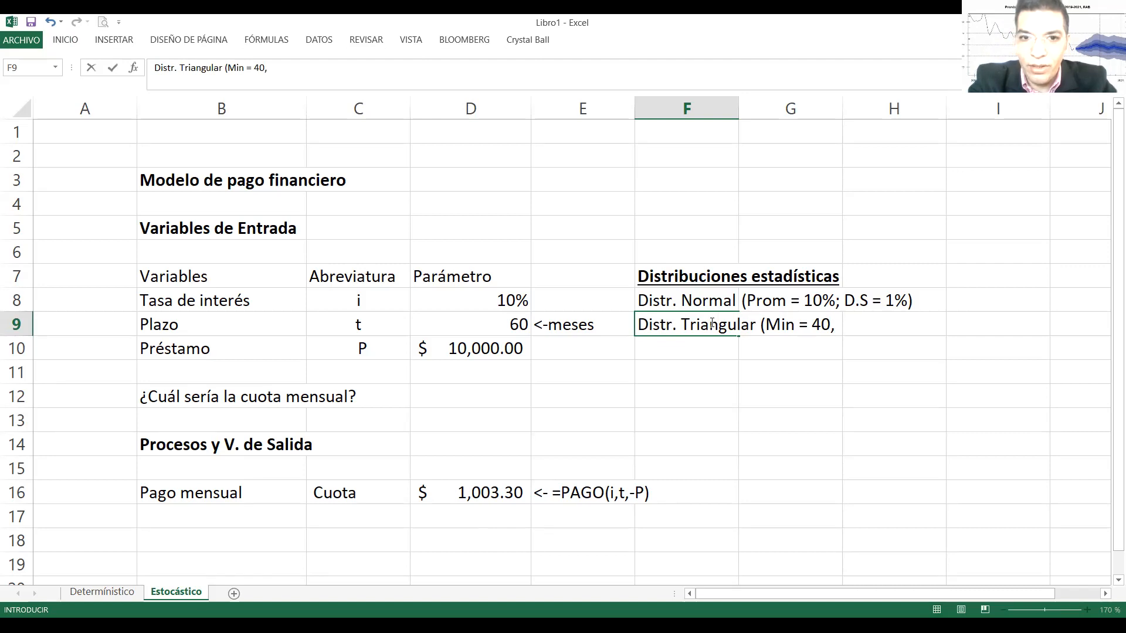
pyautogui.write('P')
pyautogui.press('BackSpace')
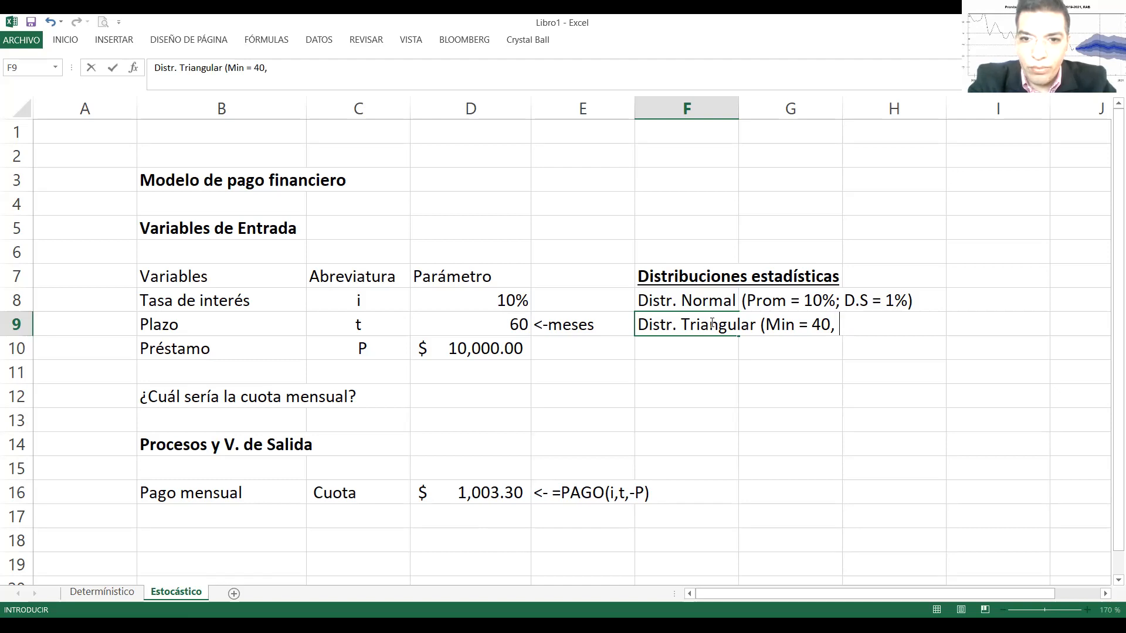
pyautogui.write('Es')
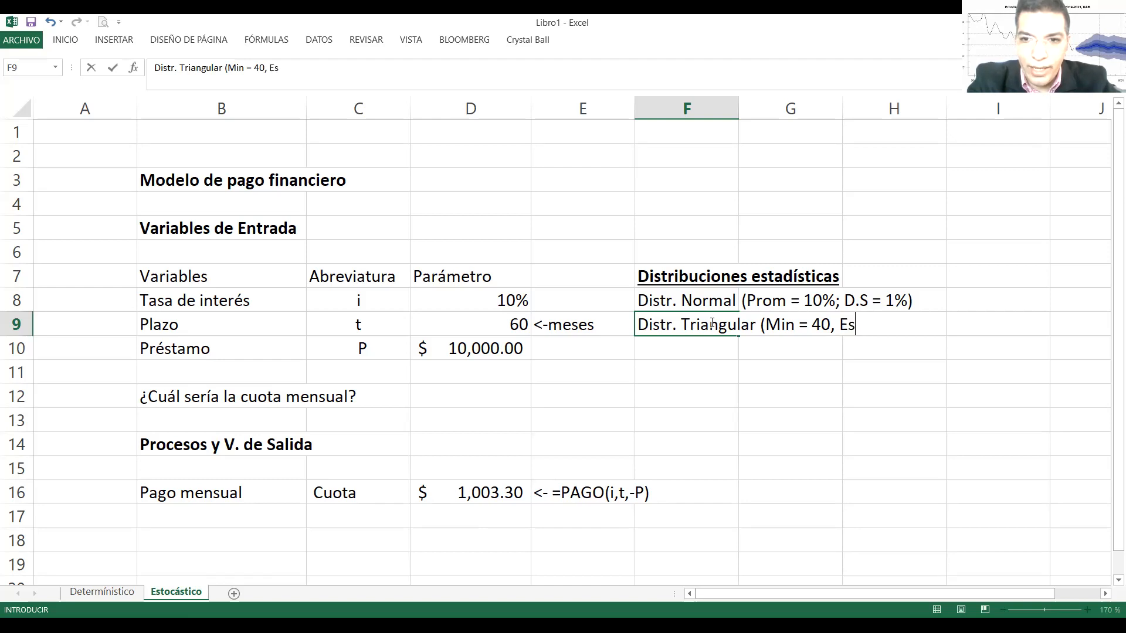
pyautogui.write('p = 60')
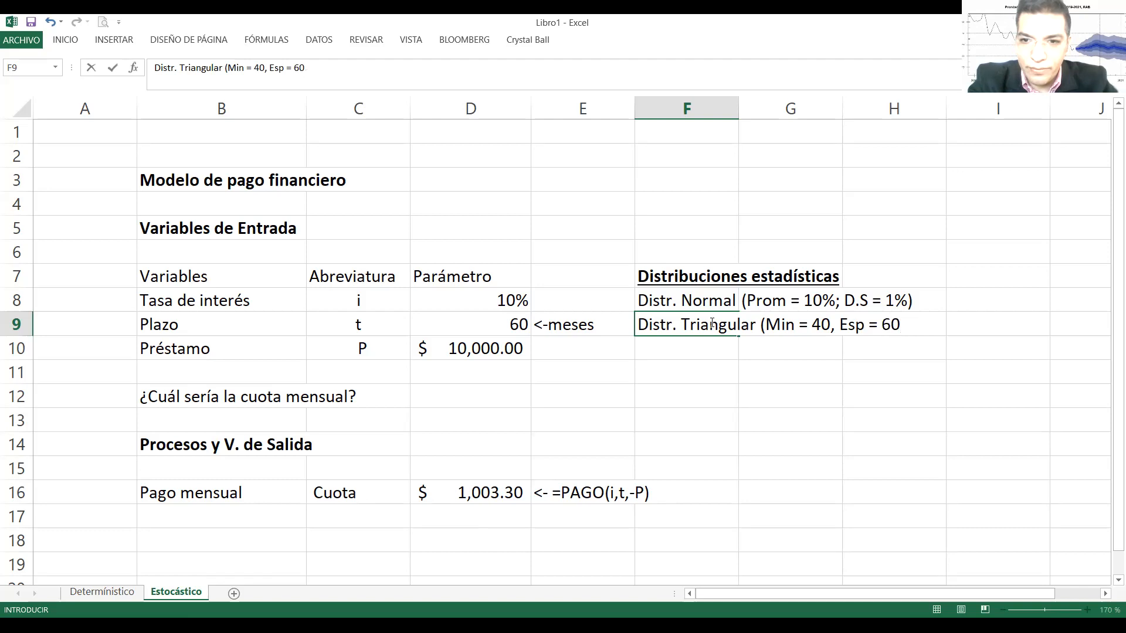
pyautogui.write(';')
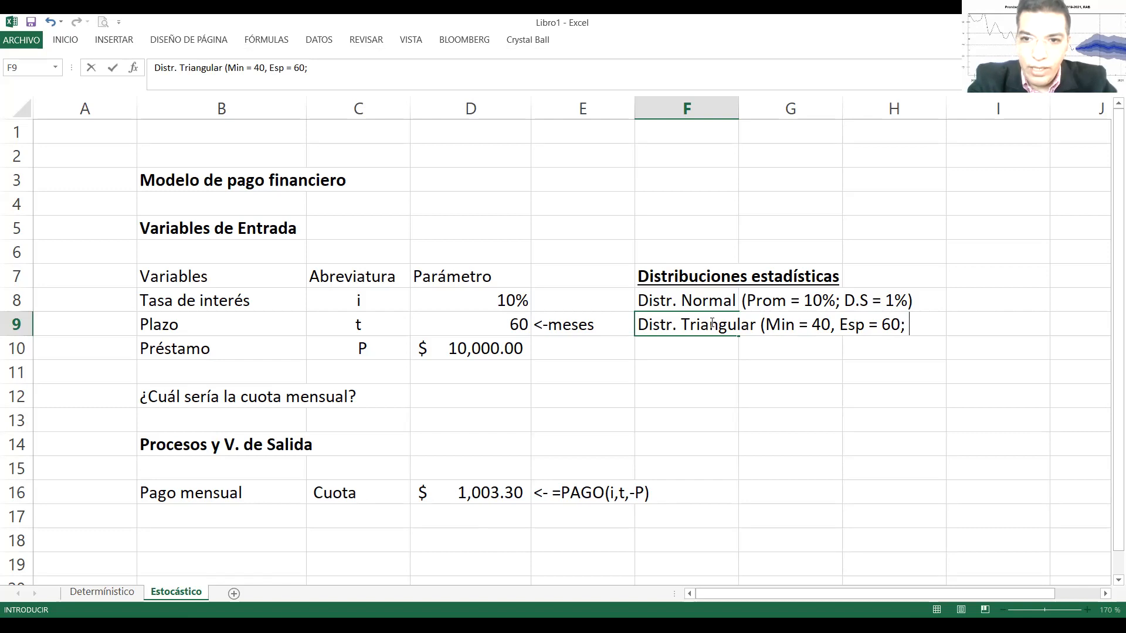
pyautogui.write(' Max ')
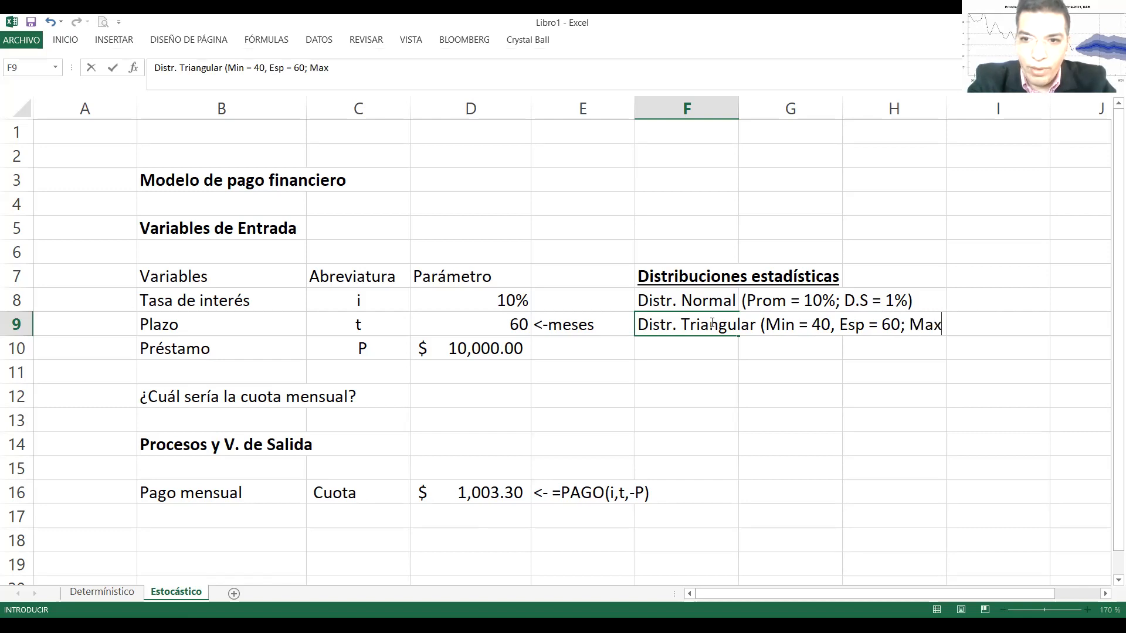
pyautogui.write('= 7')
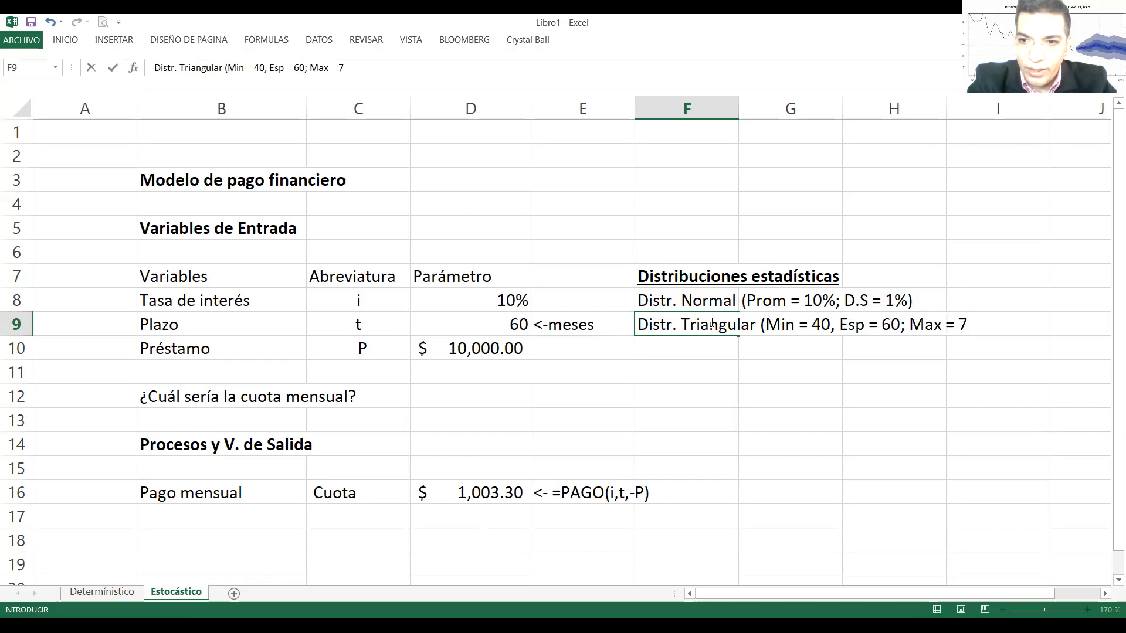
pyautogui.write('0)')
pyautogui.press('Return')
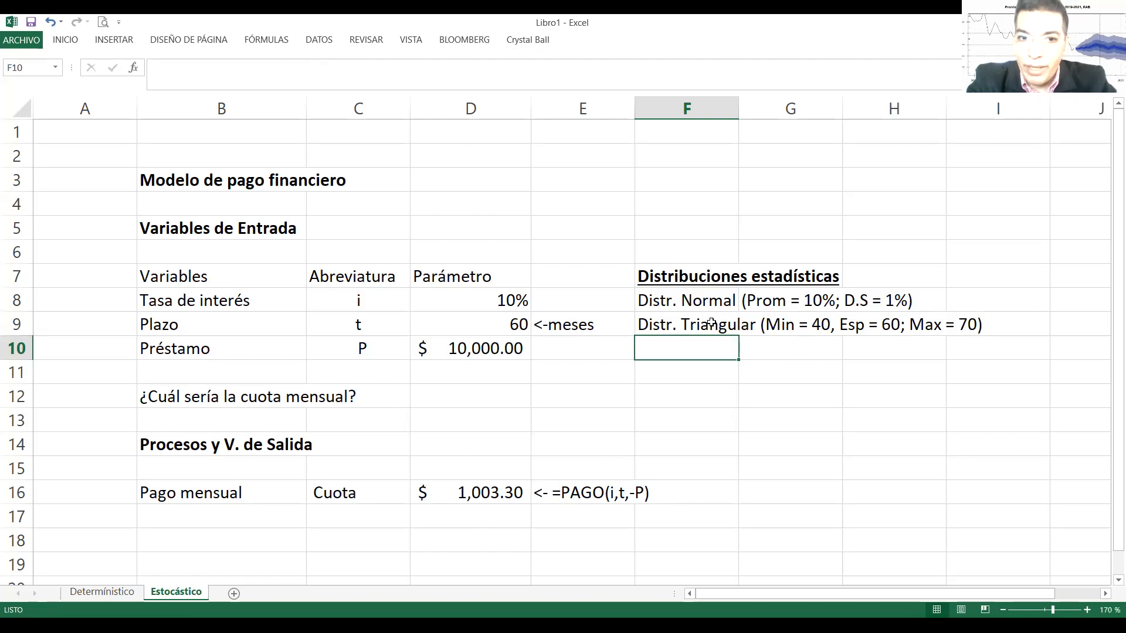
# Write "Distr. Unif" in cell F10, in the loan amount row.
pyautogui.write('Dsit')
pyautogui.press('BackSpace')
pyautogui.press('BackSpace')
pyautogui.press('BackSpace')
pyautogui.write('istr')
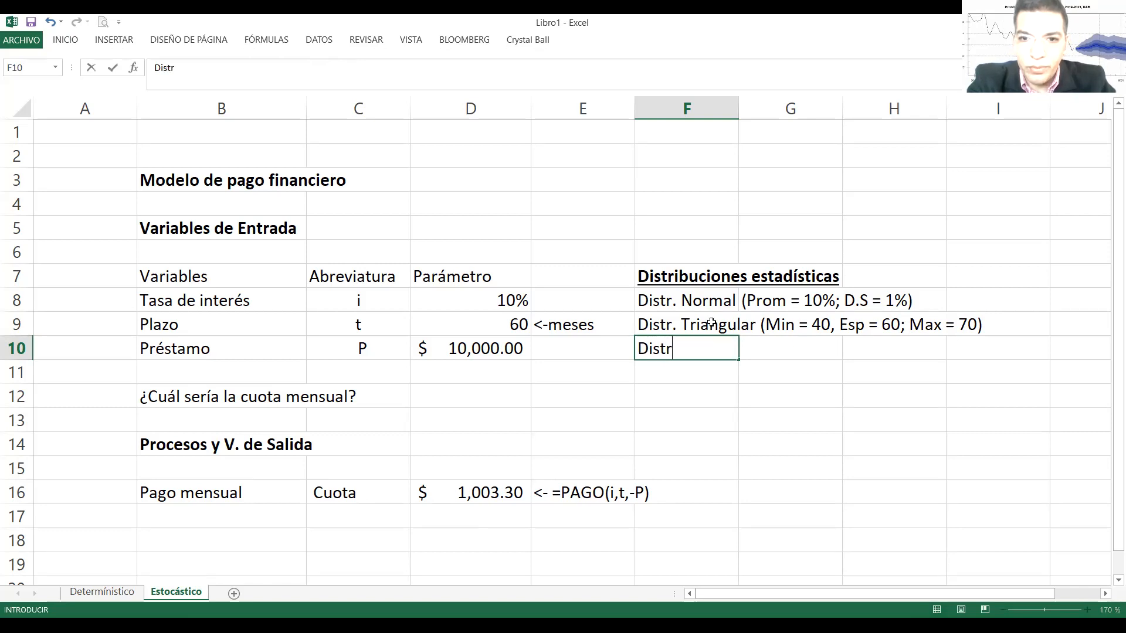
pyautogui.write(' .')
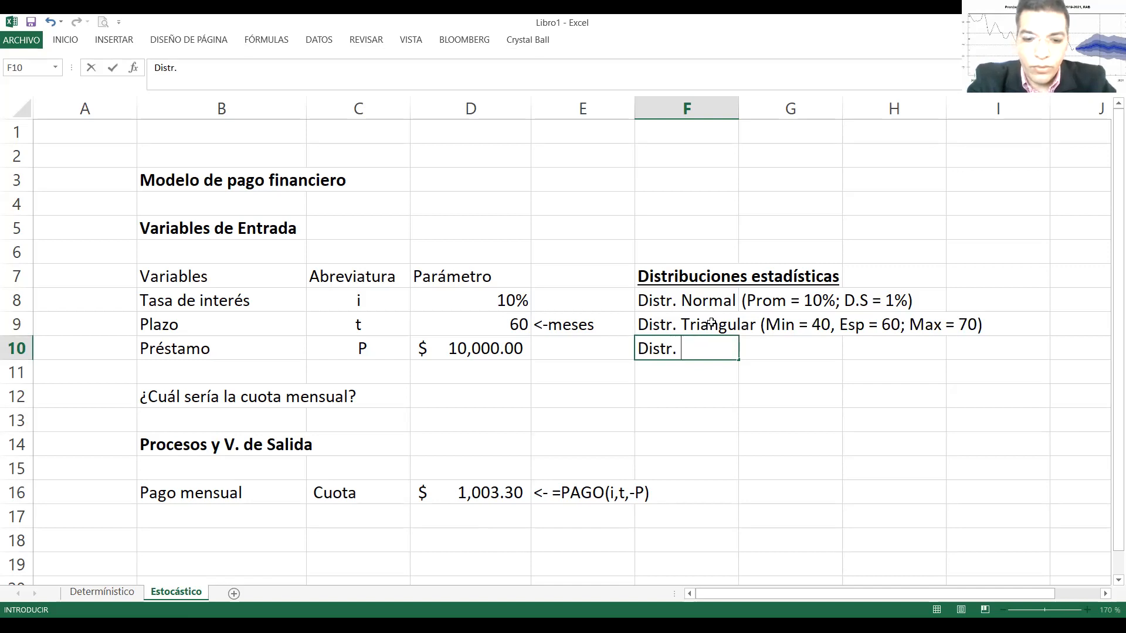
pyautogui.write('Unif ')
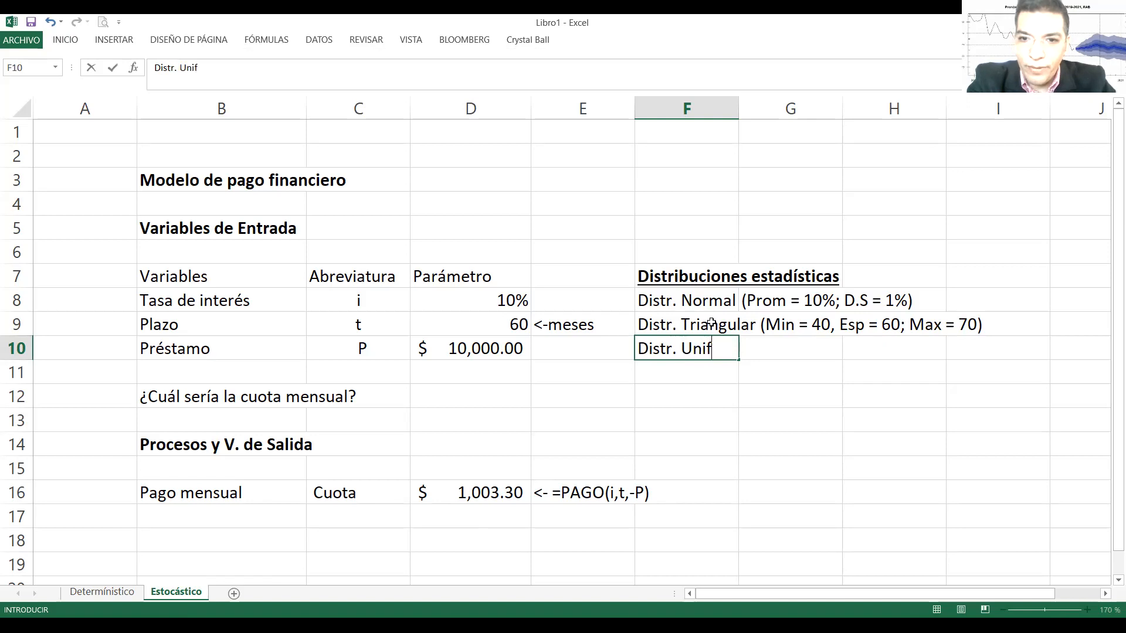
# Complete the uniform distribution text in cell F10 with the parameters "(Min = 8000, Max = 10 000)".
pyautogui.write('(Min ')
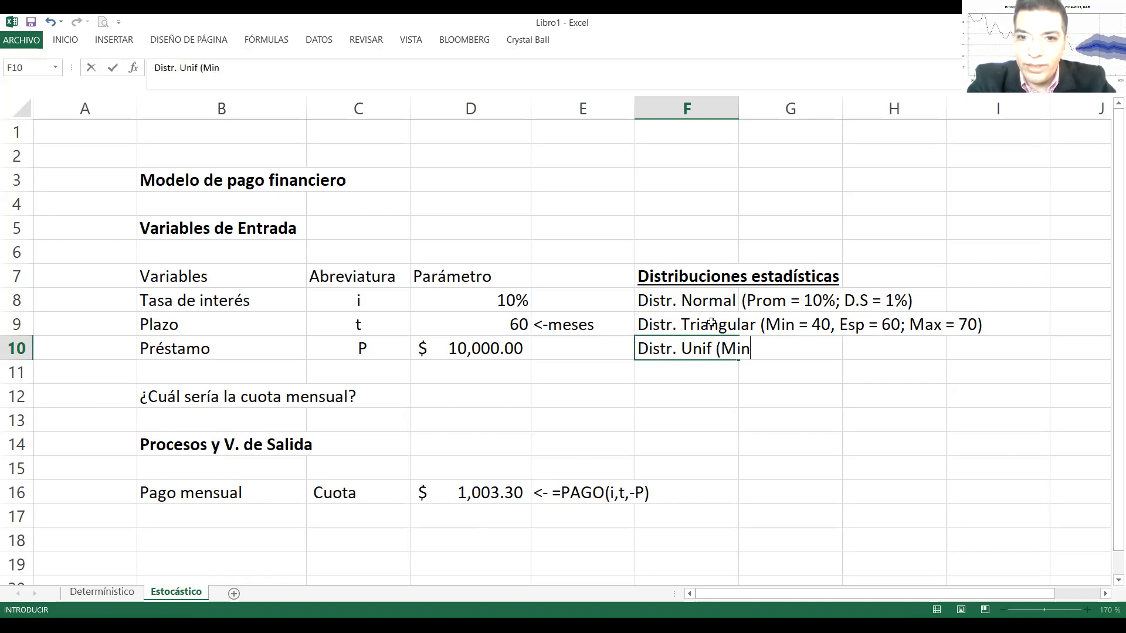
pyautogui.write('= 1')
pyautogui.press('BackSpace')
pyautogui.write('8000, Max ')
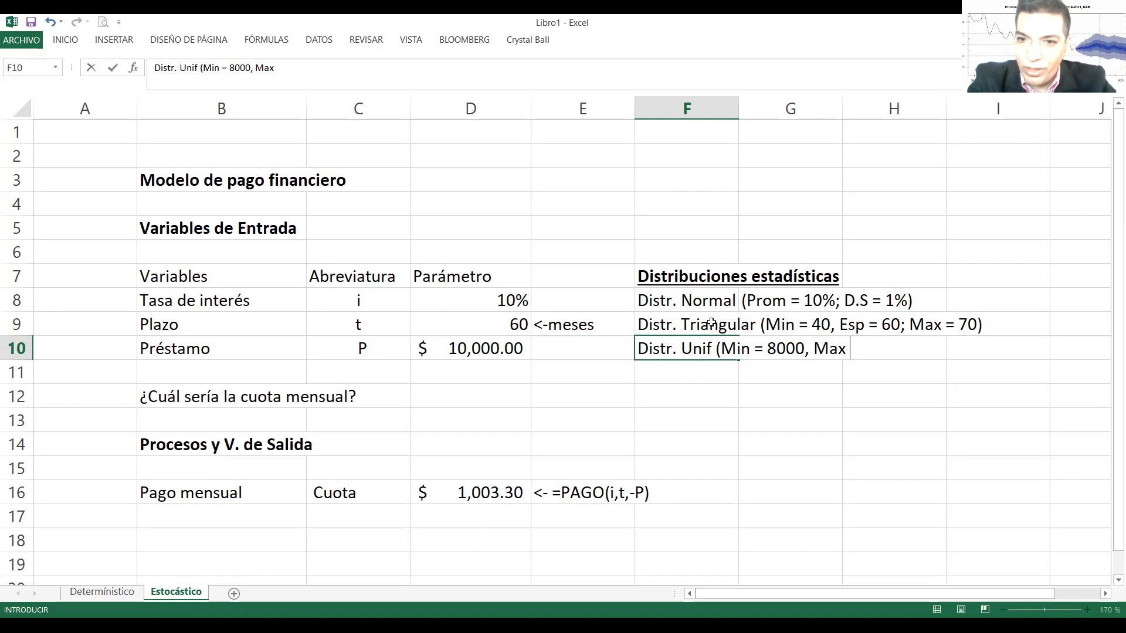
pyautogui.write('=')
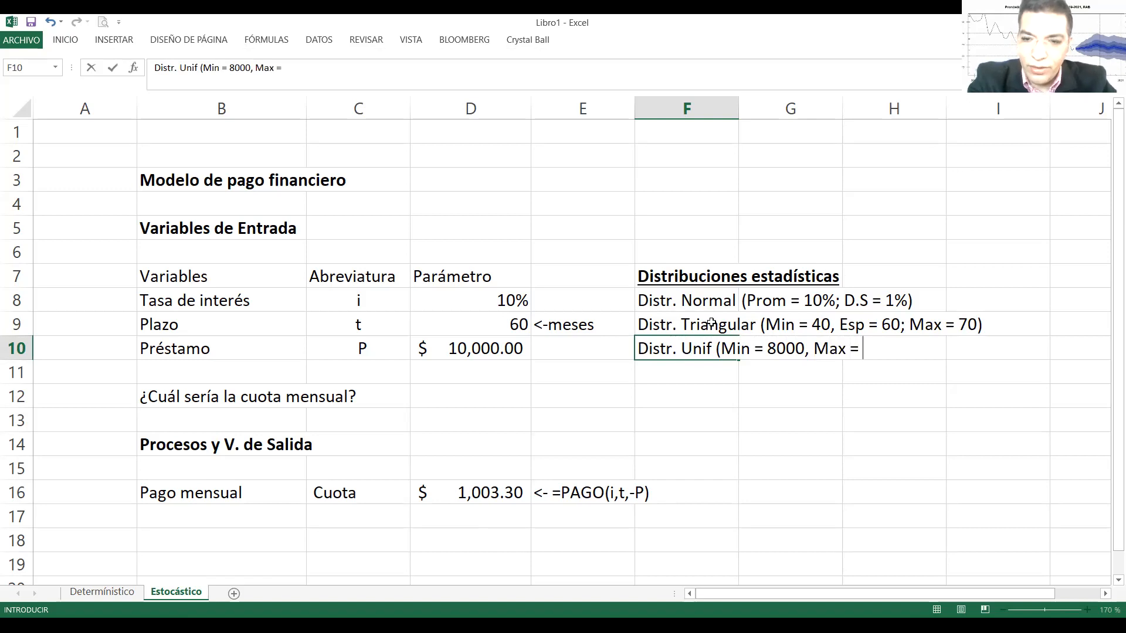
pyautogui.write(' 10 00')
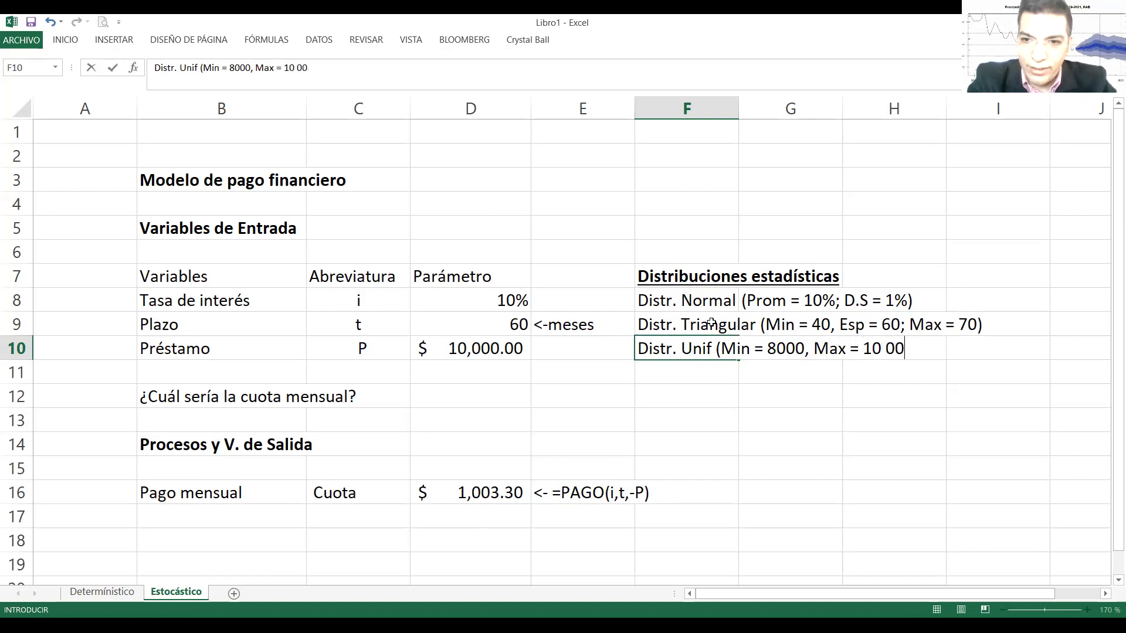
pyautogui.write('0)')
pyautogui.press('Return')
# Append ", Uniforme" to the end of the triangular distribution text in cell F9.
pyautogui.press('Up')
pyautogui.press('Up')
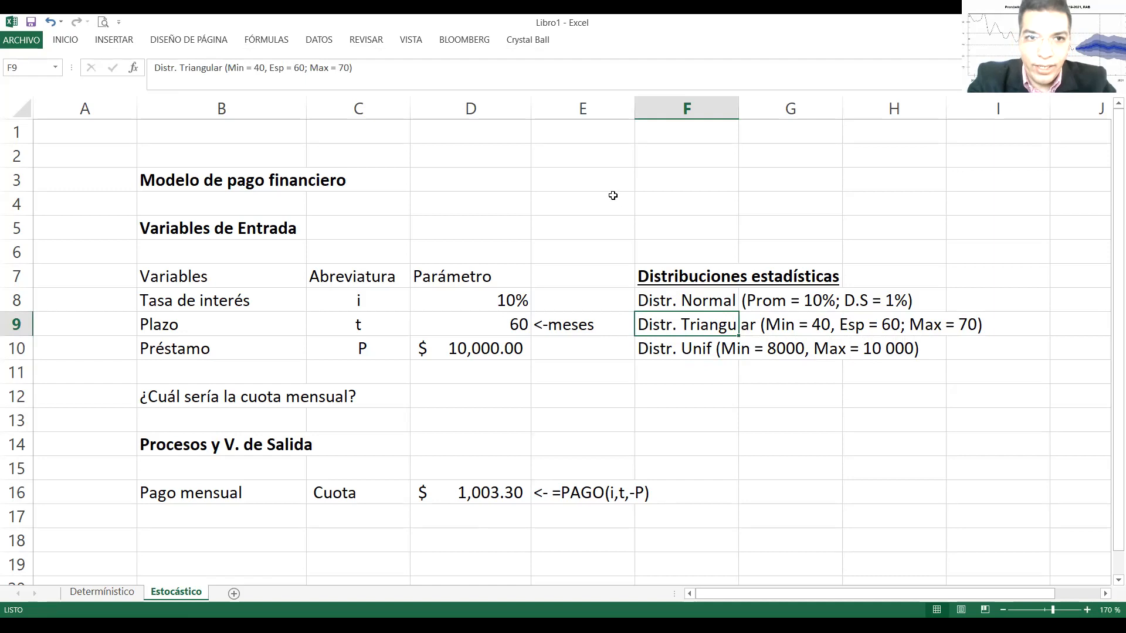
pyautogui.click(528, 68)
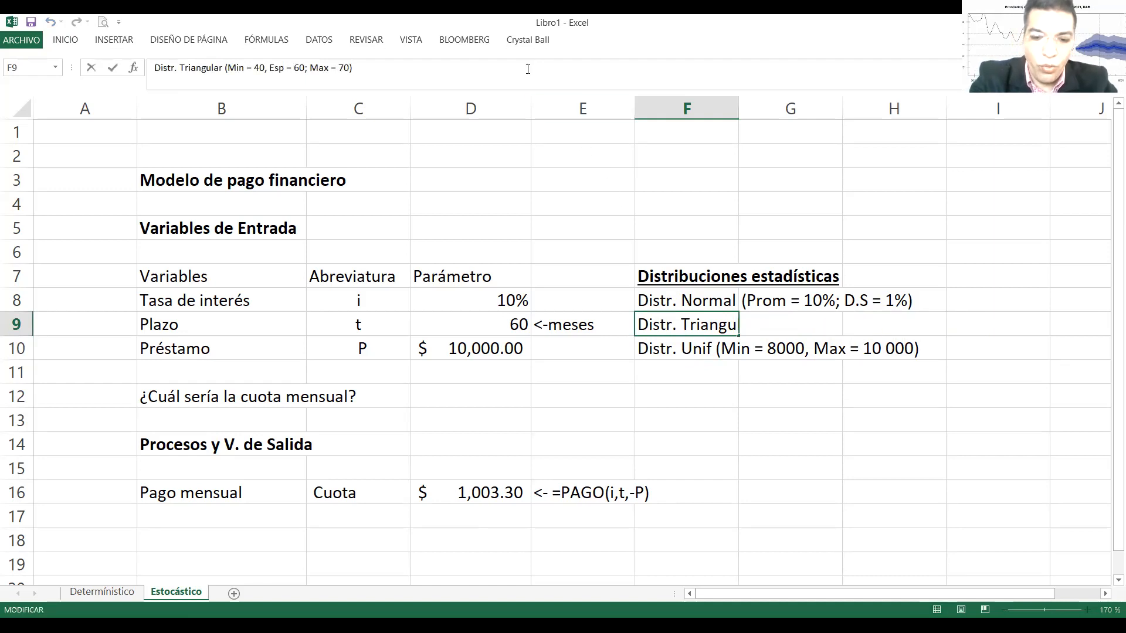
pyautogui.write(', Uniforme')
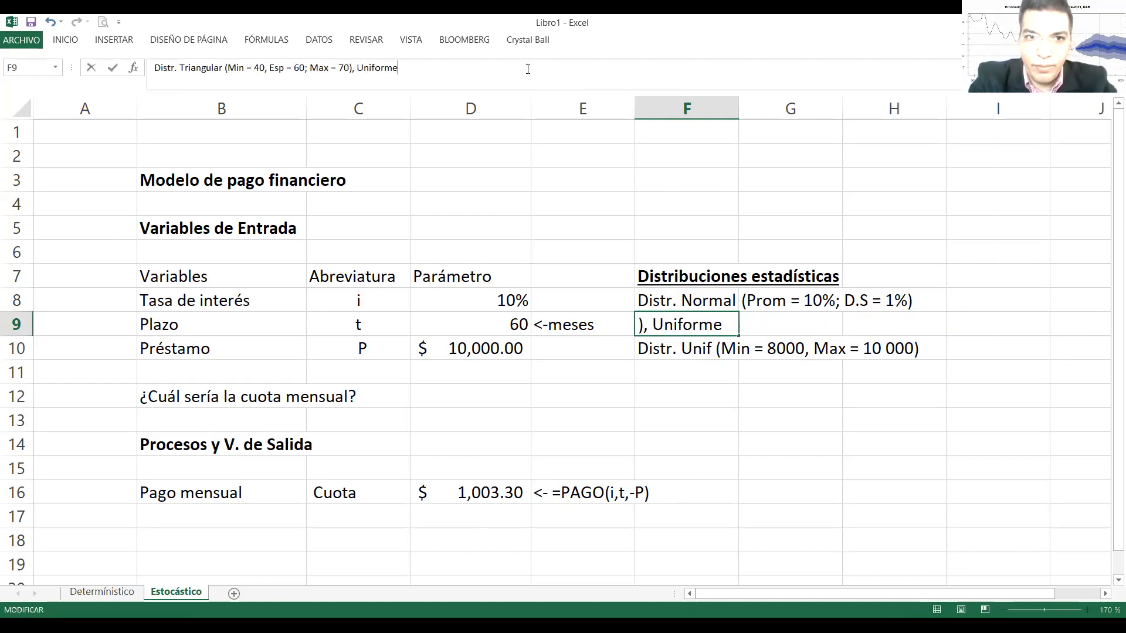
pyautogui.press('Return')
pyautogui.press('Up')
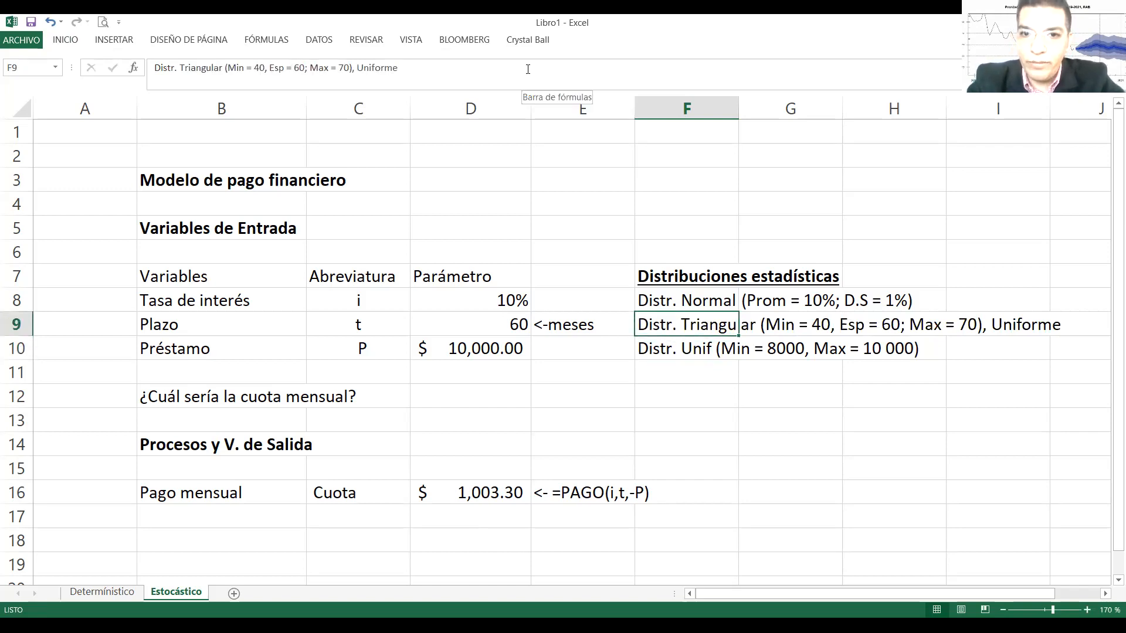
# Append ", Uniforme" to the end of the uniform distribution text in cell F10.
pyautogui.press('Down')
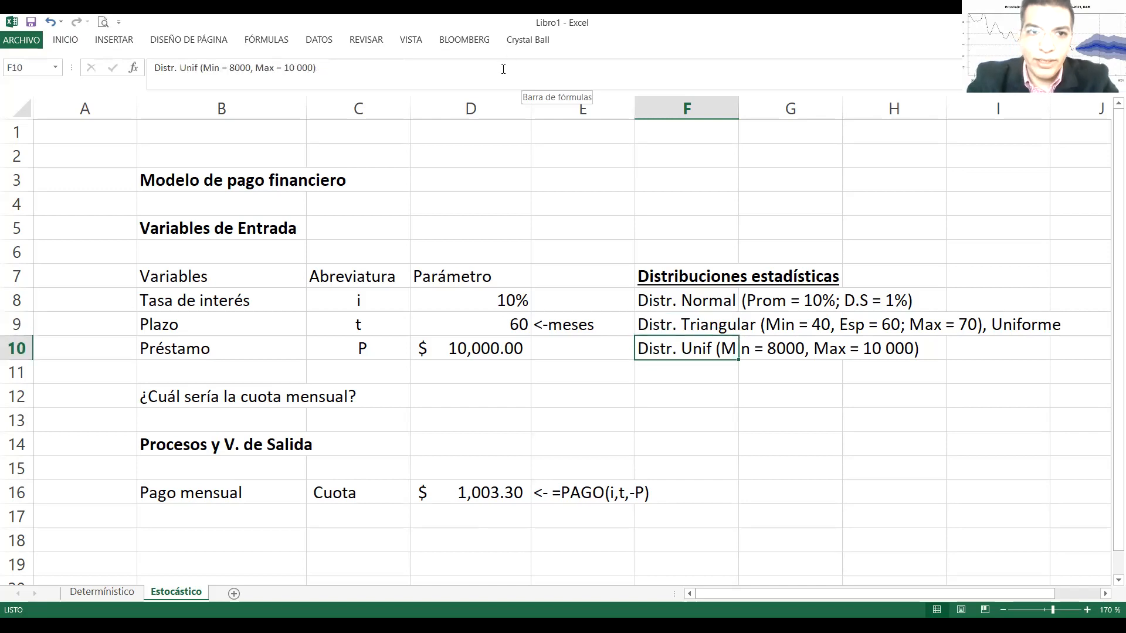
pyautogui.click(502, 68)
pyautogui.write(', U')
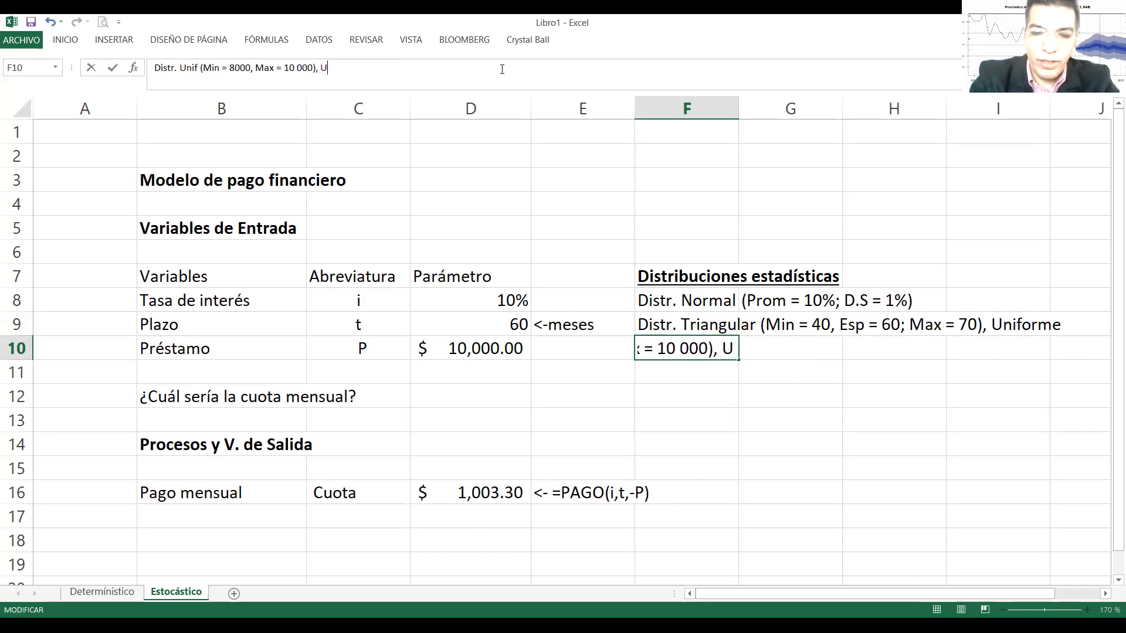
pyautogui.write('niforme')
pyautogui.press('Return')
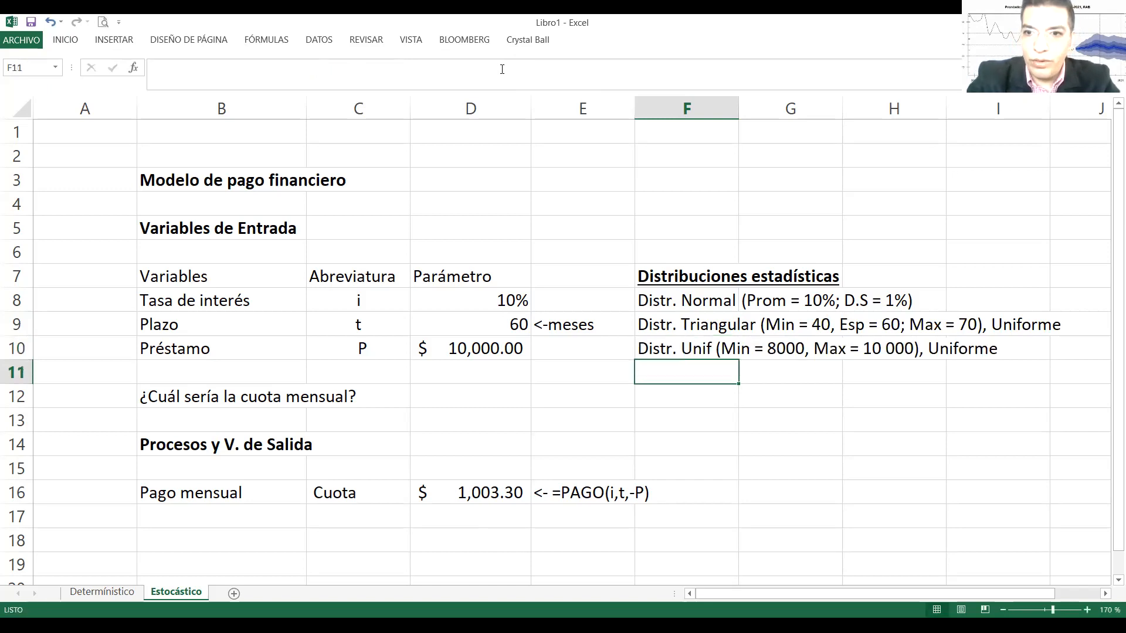
# Replace the word "Uniforme" with "Discreta" at the end of the text in cell F10.
pyautogui.press('Up')
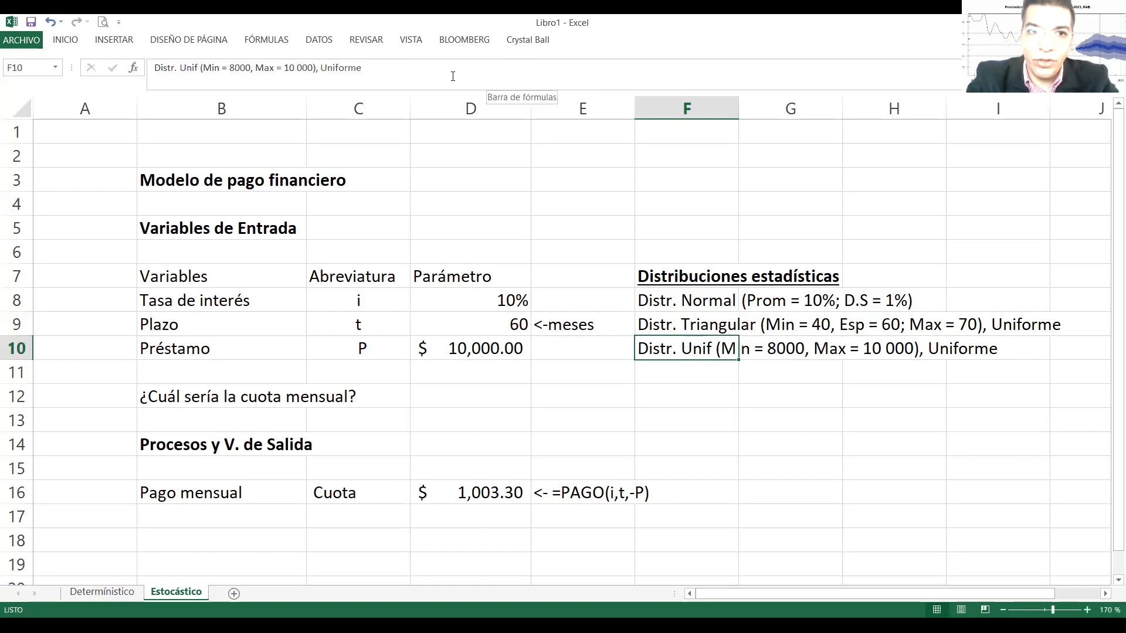
pyautogui.doubleClick(340, 67)
pyautogui.write('Discret')
pyautogui.press('BackSpace')
pyautogui.press('BackSpace')
pyautogui.write('t')
pyautogui.press('BackSpace')
pyautogui.write('eta')
pyautogui.press('Return')
# Replace the word "Uniforme" with "Discreta" at the end of the text in cell F9.
pyautogui.press('Up')
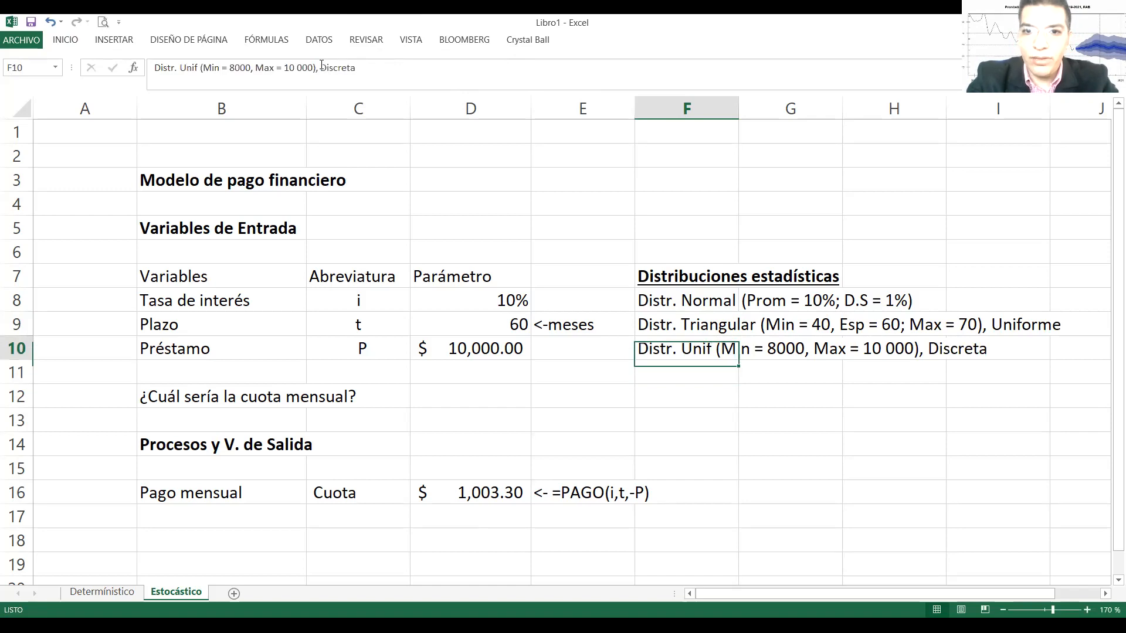
pyautogui.press('Up')
pyautogui.moveTo(408, 68); pyautogui.dragTo(357, 68)
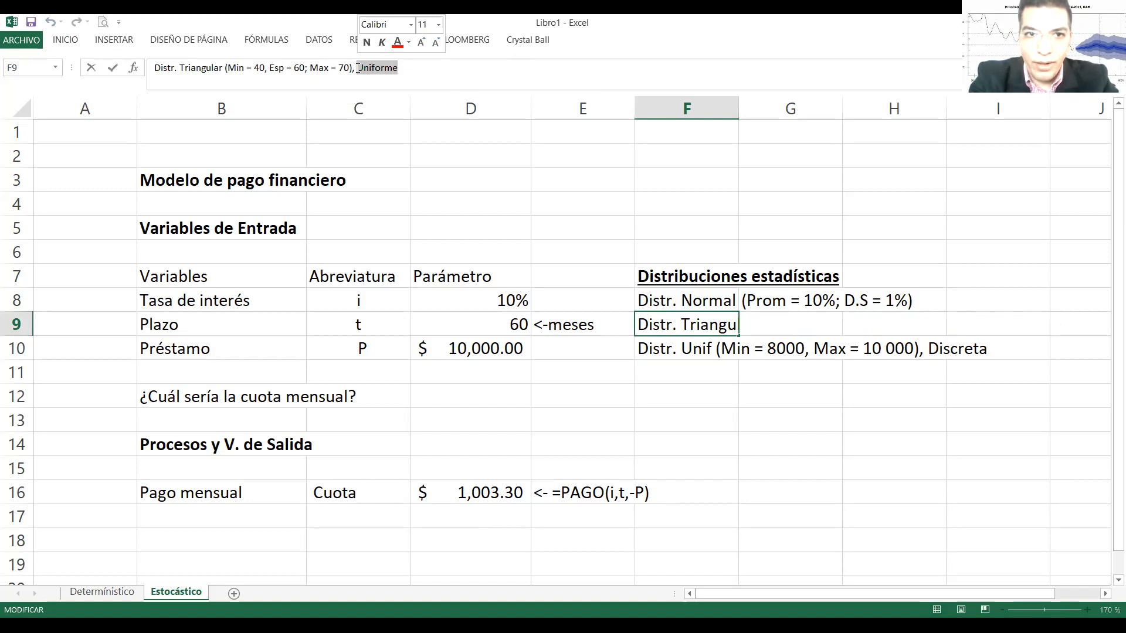
pyautogui.write('Discreta')
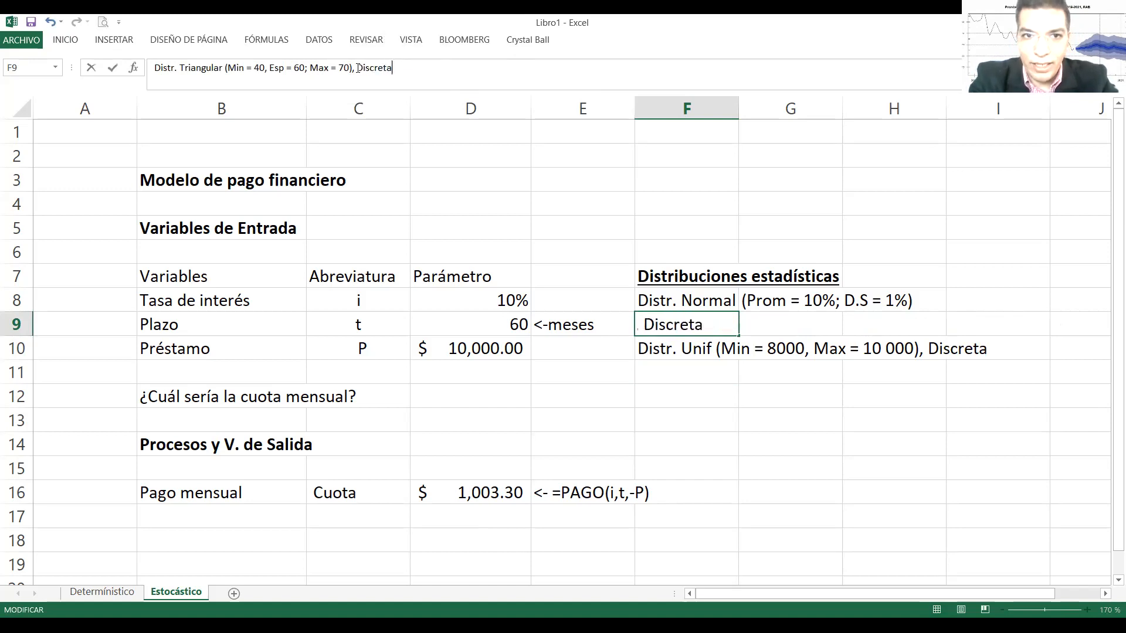
pyautogui.press('Return')
pyautogui.press('Left')
pyautogui.press('Left')
pyautogui.press('Right')
pyautogui.press('Right')
pyautogui.press('Up')
pyautogui.press('Up')
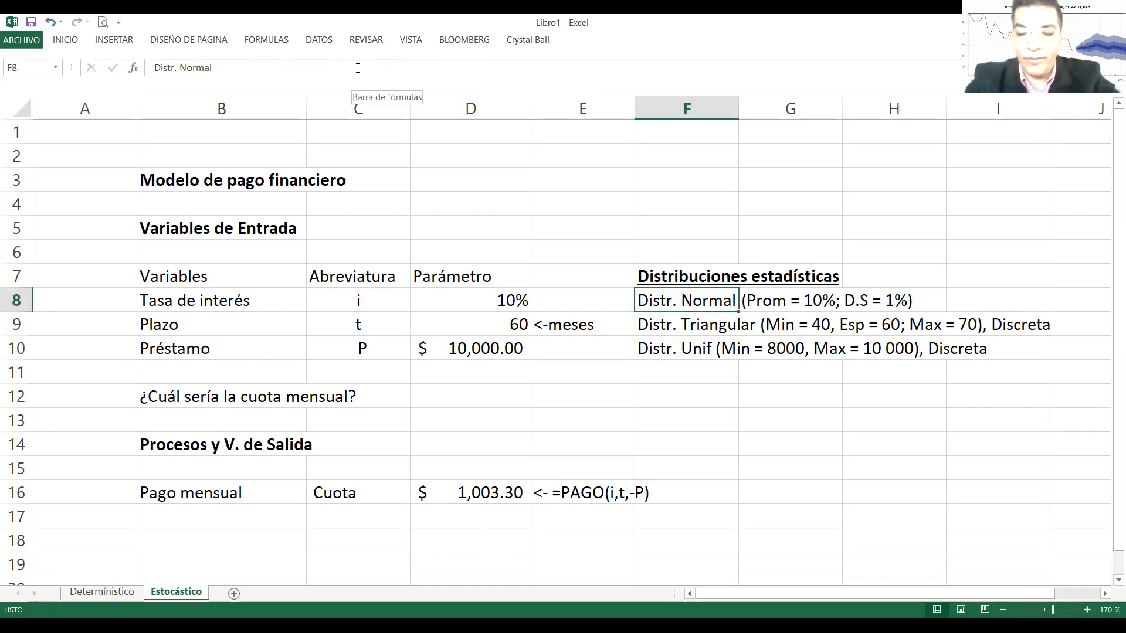
pyautogui.press('Left')
pyautogui.press('Left')
pyautogui.press('Left')
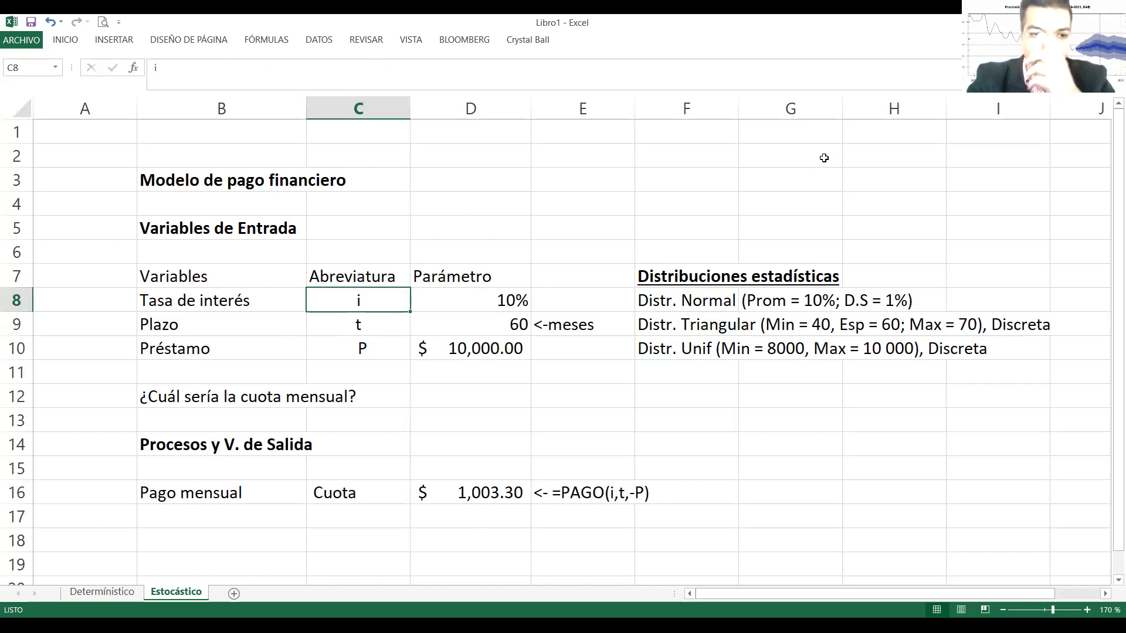
# Append "(versión estocástica)" to the end of the model title in cell B3.
pyautogui.click(181, 148)
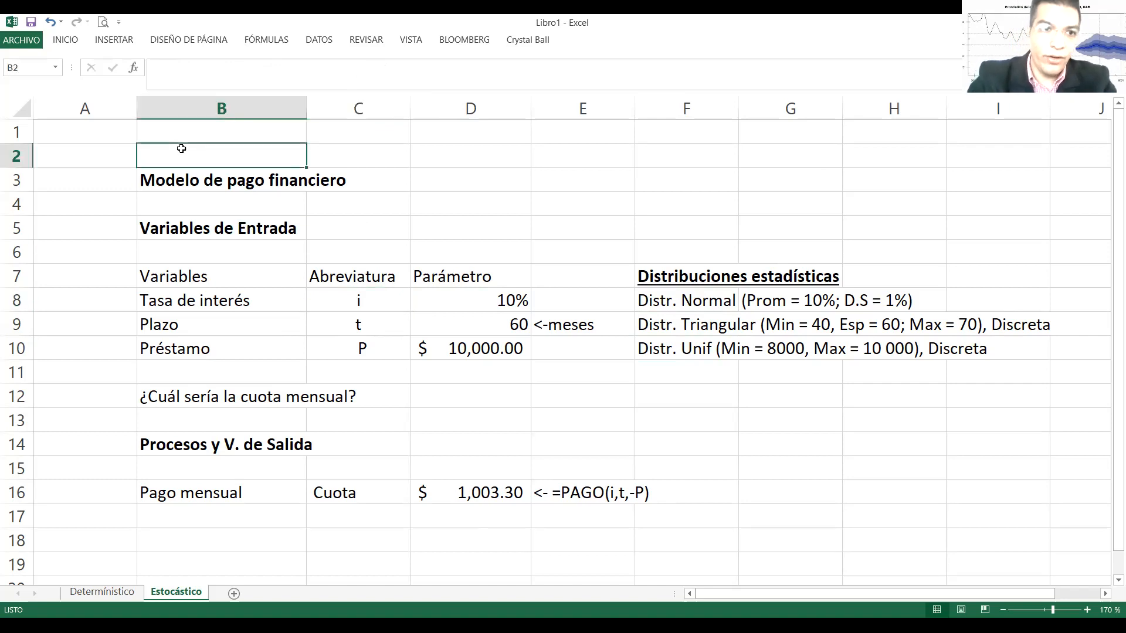
pyautogui.click(184, 183)
pyautogui.click(284, 64)
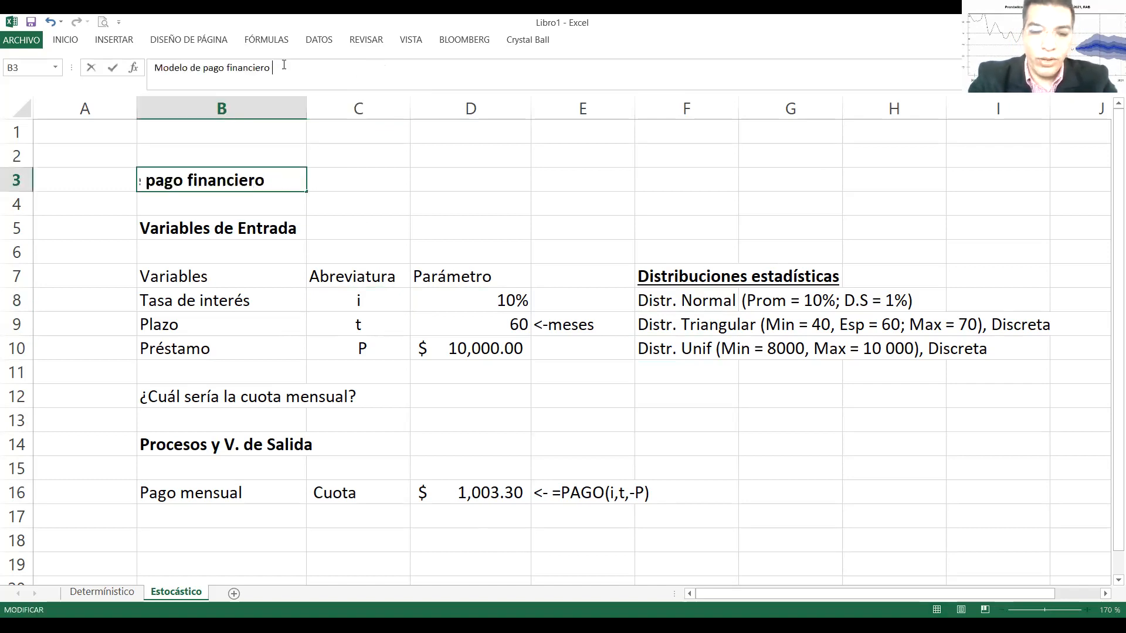
pyautogui.write('(versión ')
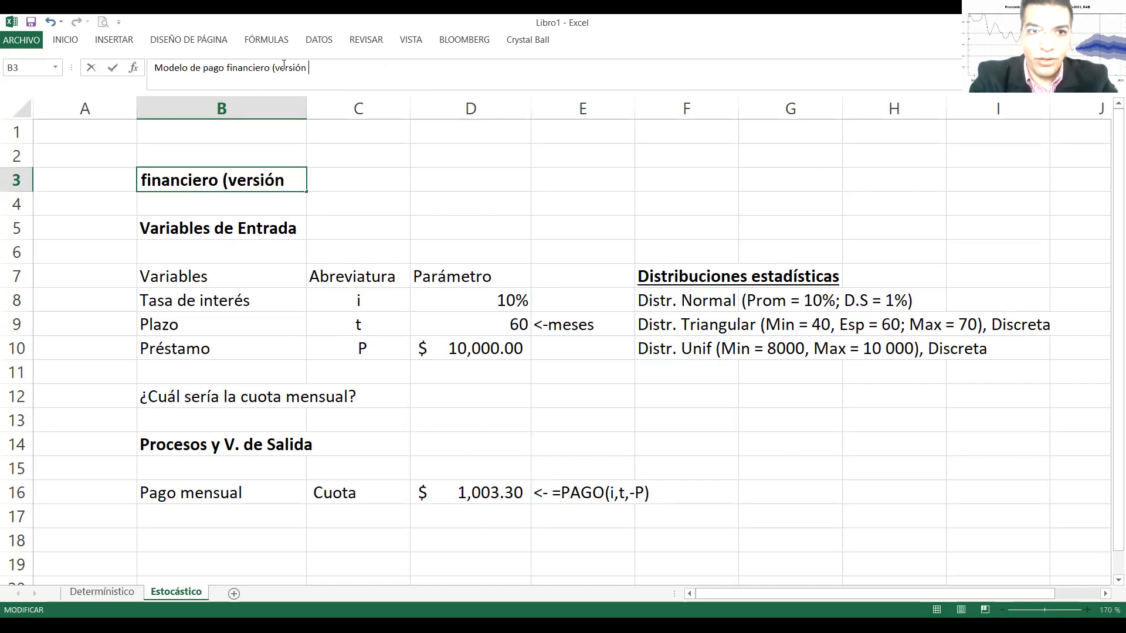
pyautogui.write('estocástica)')
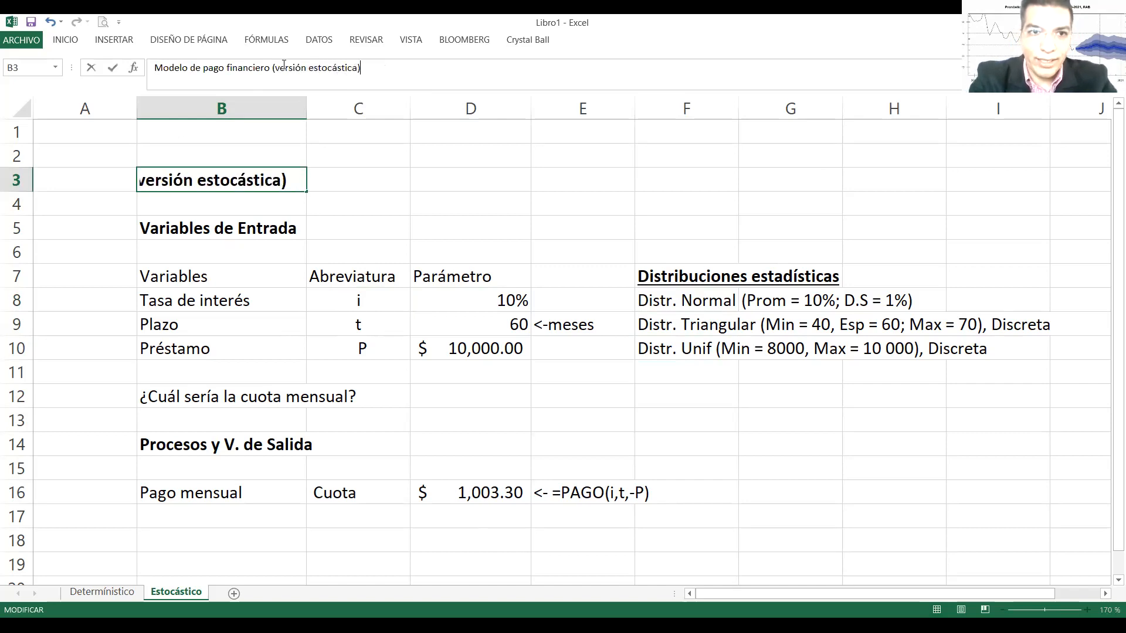
pyautogui.press('Return')
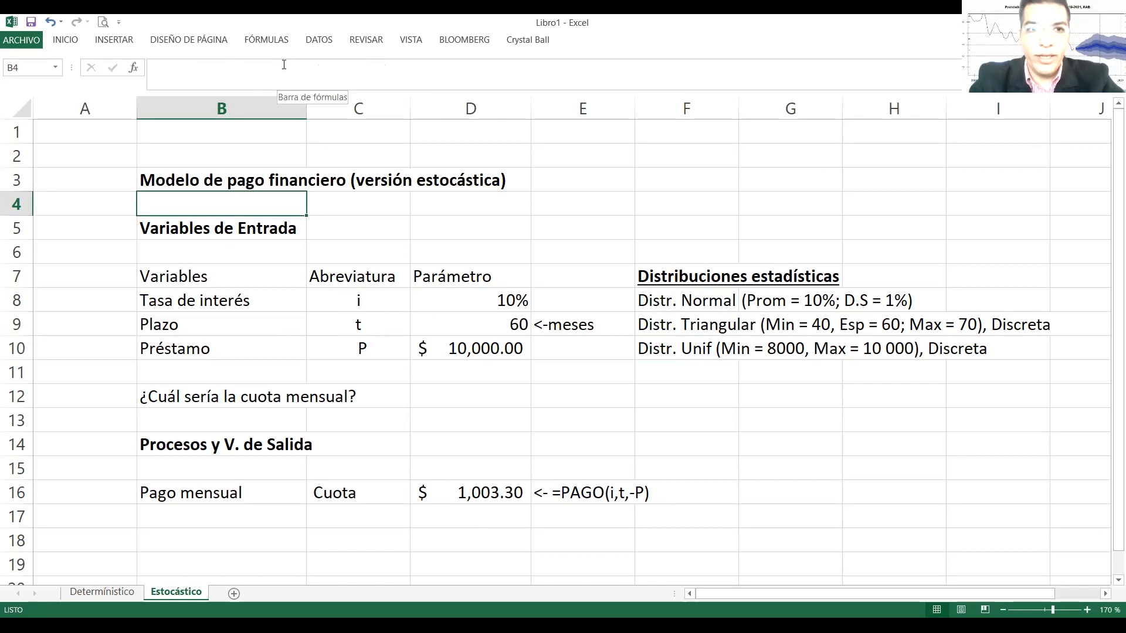
pyautogui.click(520, 42)
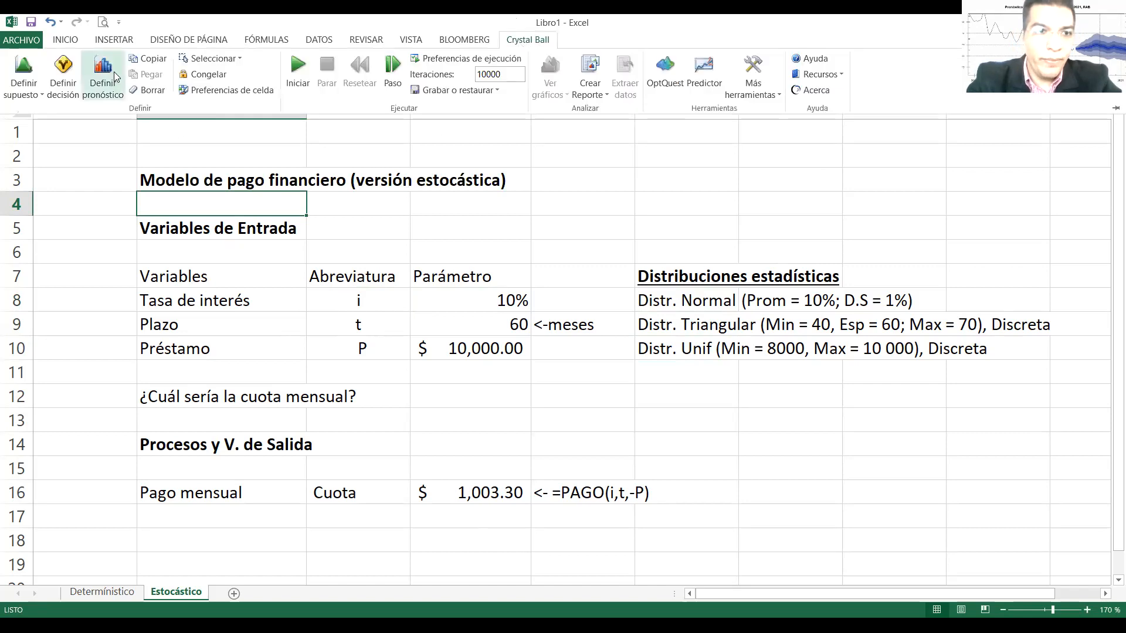
pyautogui.click(23, 78)
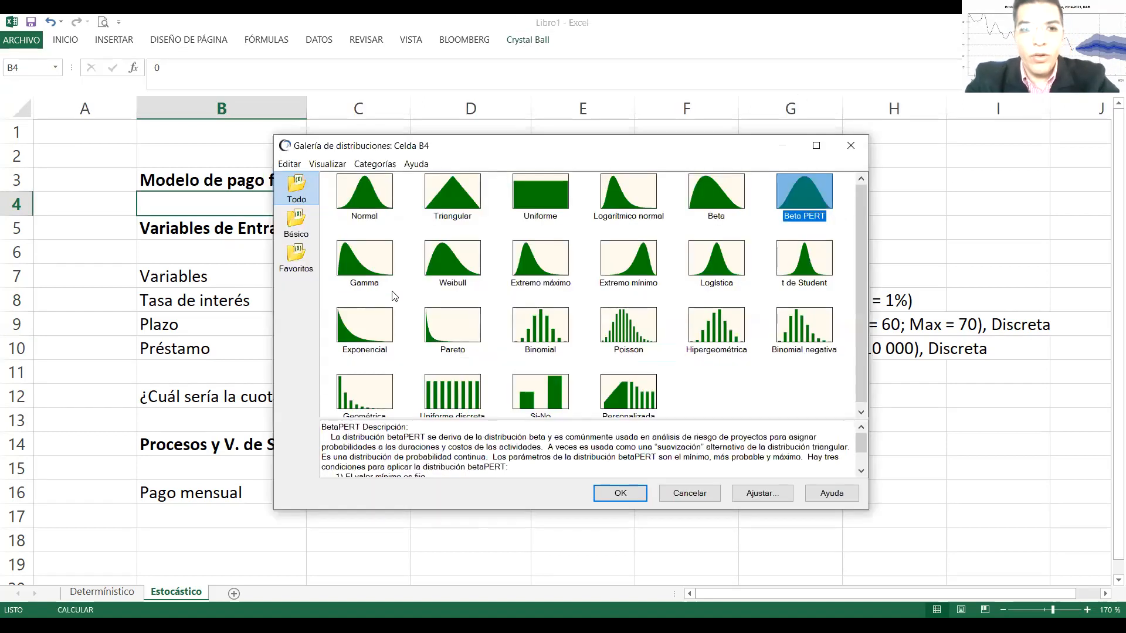
pyautogui.click(848, 148)
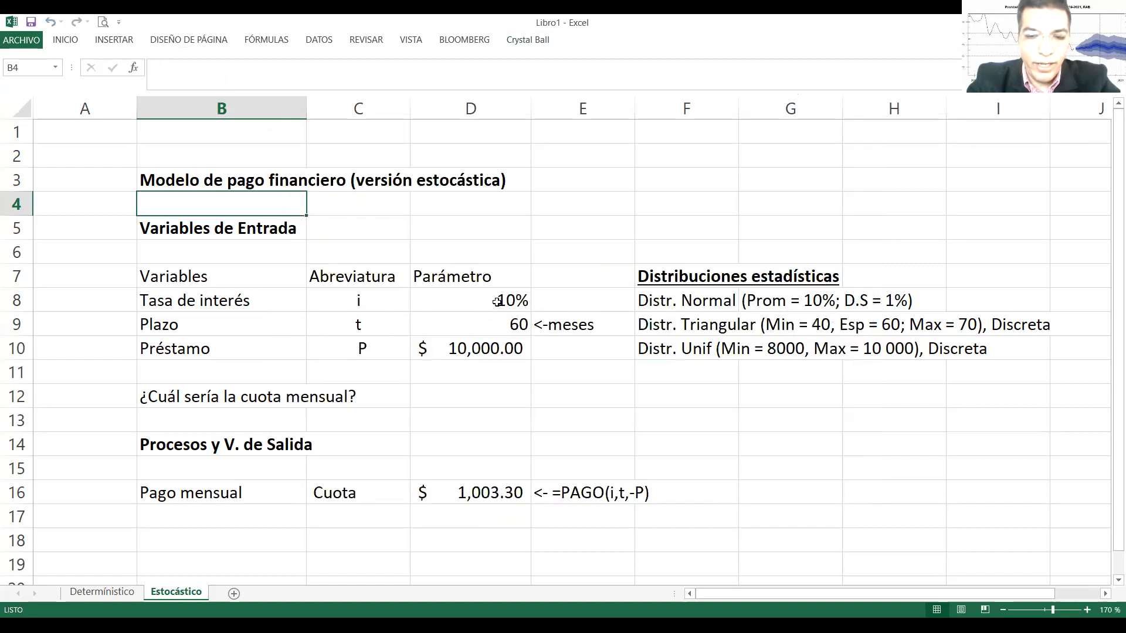
# Start a Crystal Ball assumption for the interest rate in cell D8 using the Normal distribution.
pyautogui.click(497, 301)
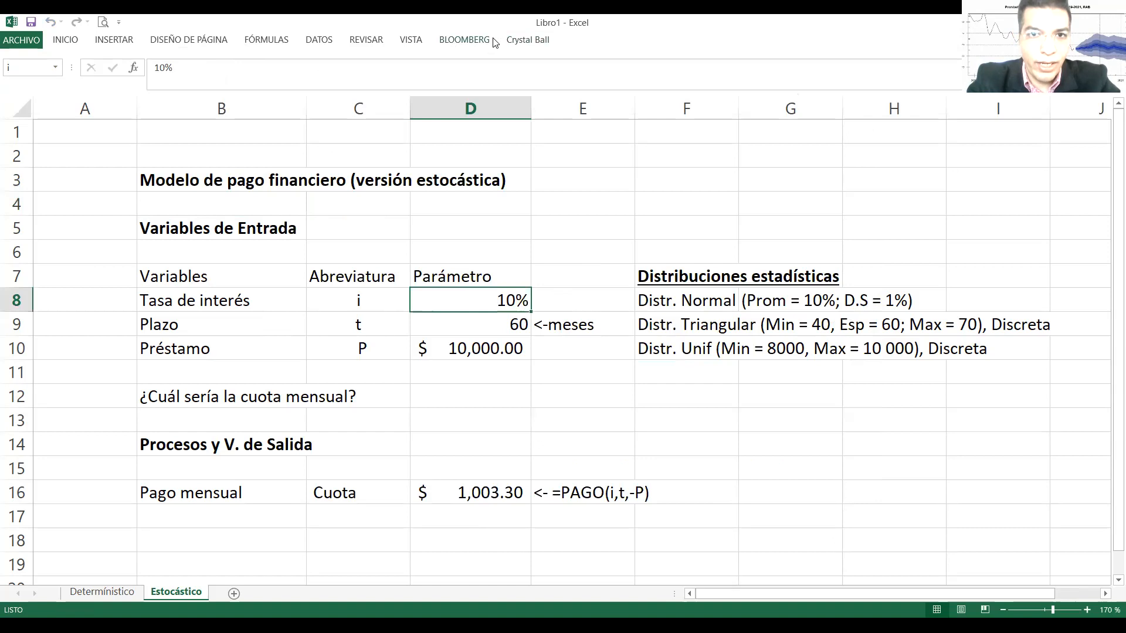
pyautogui.click(520, 41)
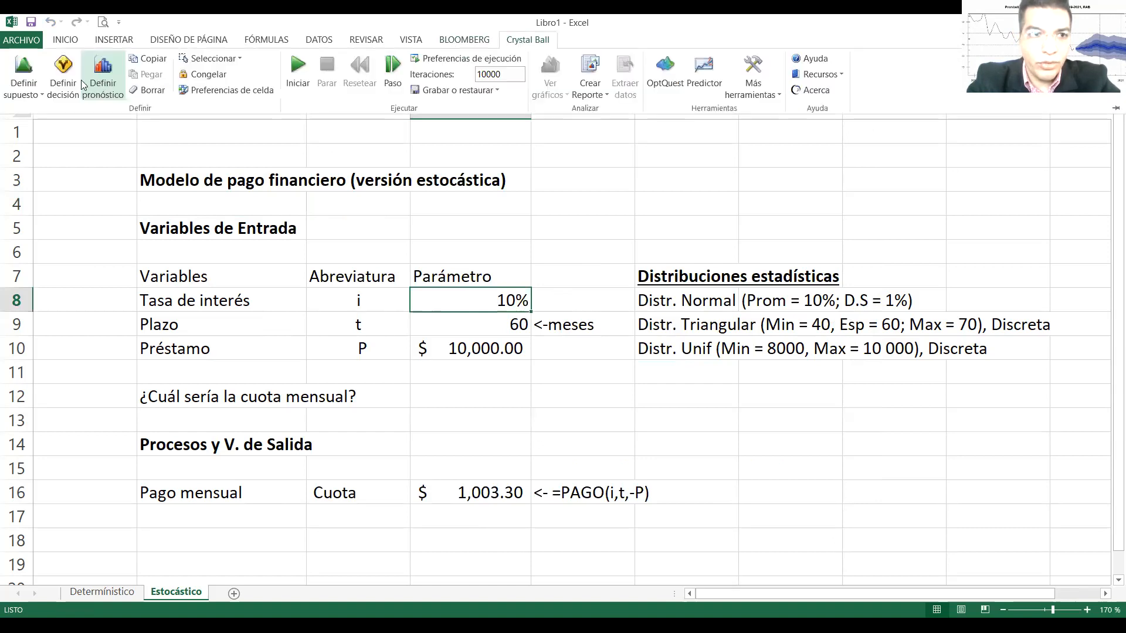
pyautogui.click(33, 73)
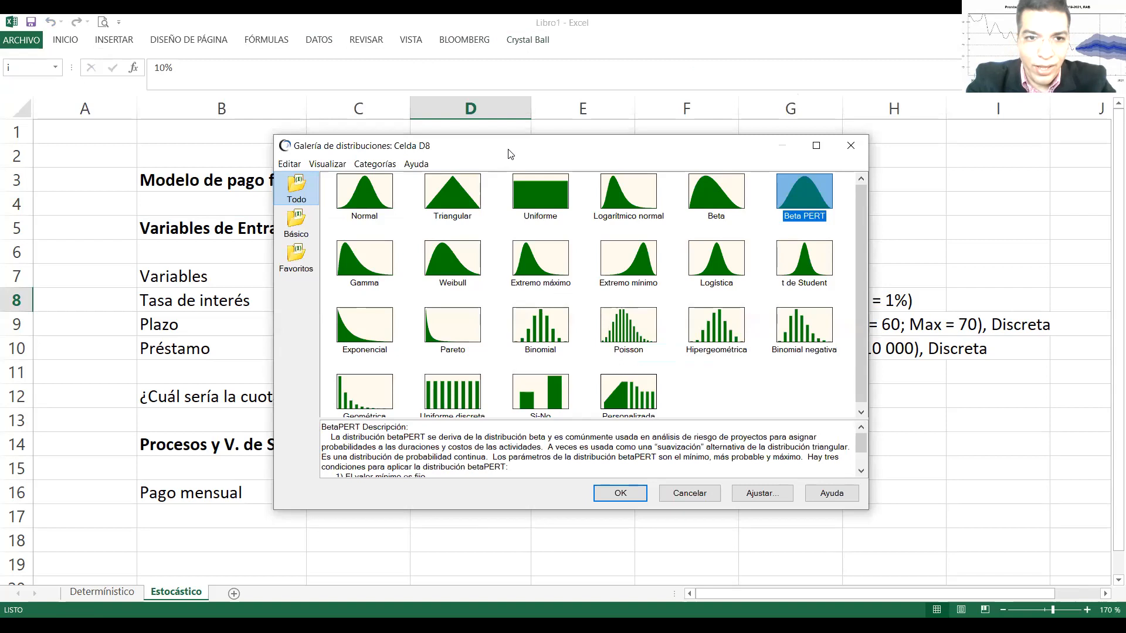
pyautogui.moveTo(511, 153); pyautogui.dragTo(435, 165)
pyautogui.click(289, 209)
pyautogui.click(540, 498)
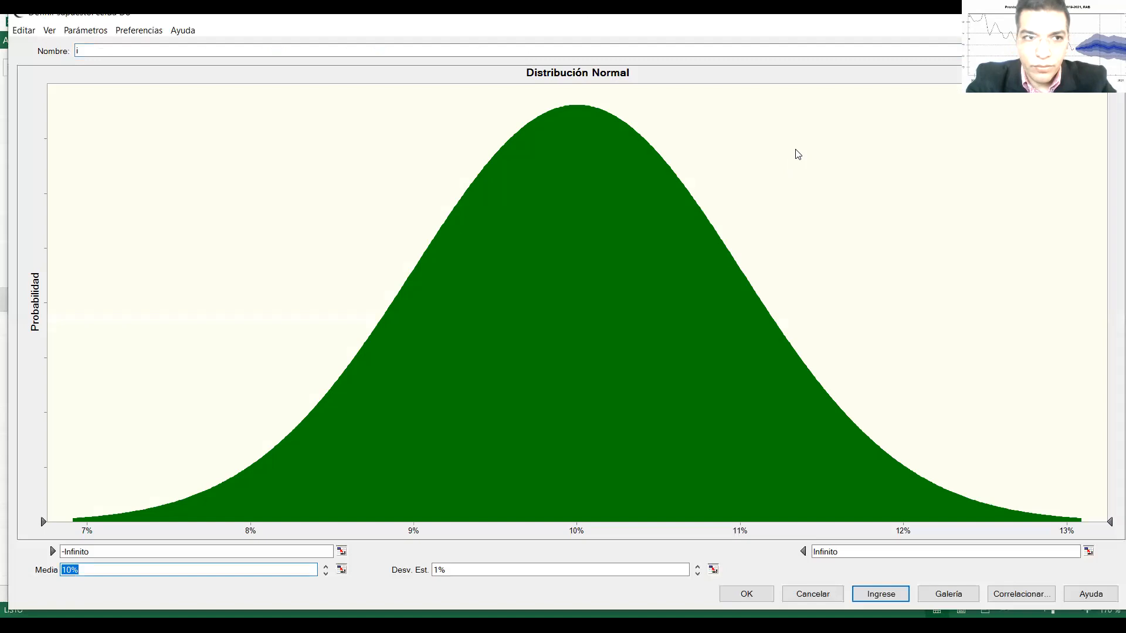
# Accept the interest rate's normal assumption with mean 10% and standard deviation 1%.
pyautogui.click(795, 150)
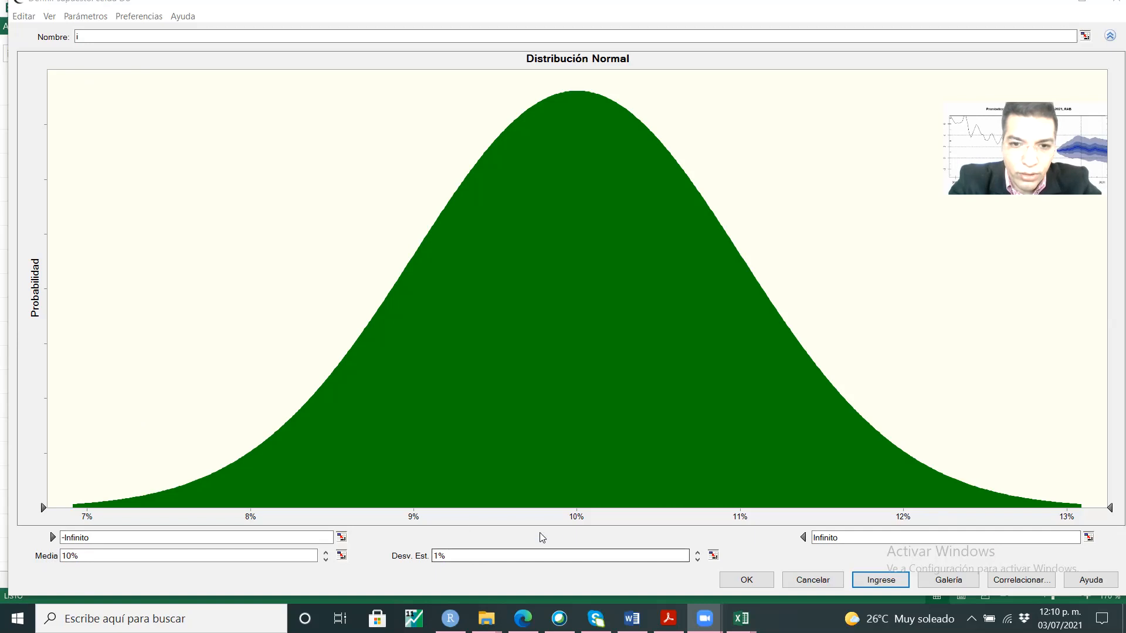
pyautogui.click(878, 580)
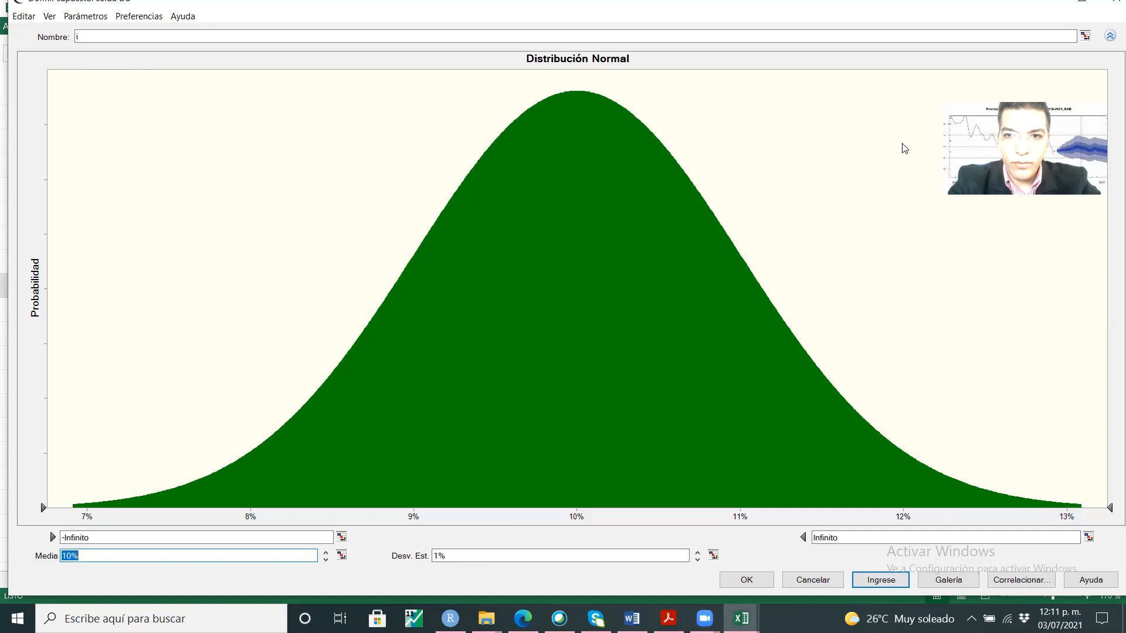
pyautogui.click(893, 582)
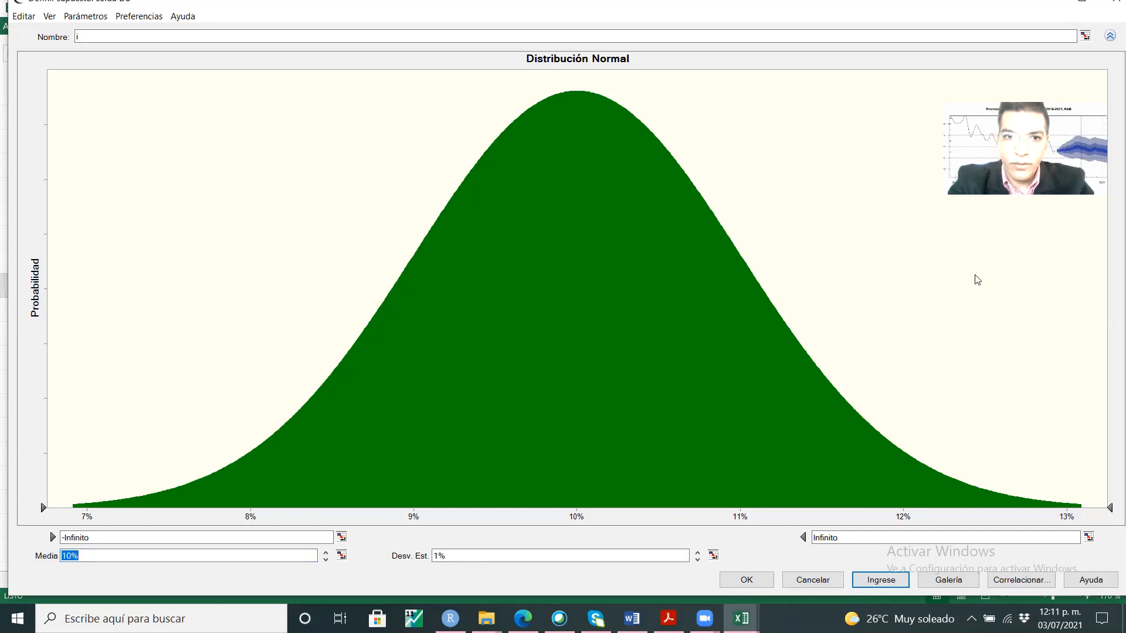
pyautogui.click(386, 329)
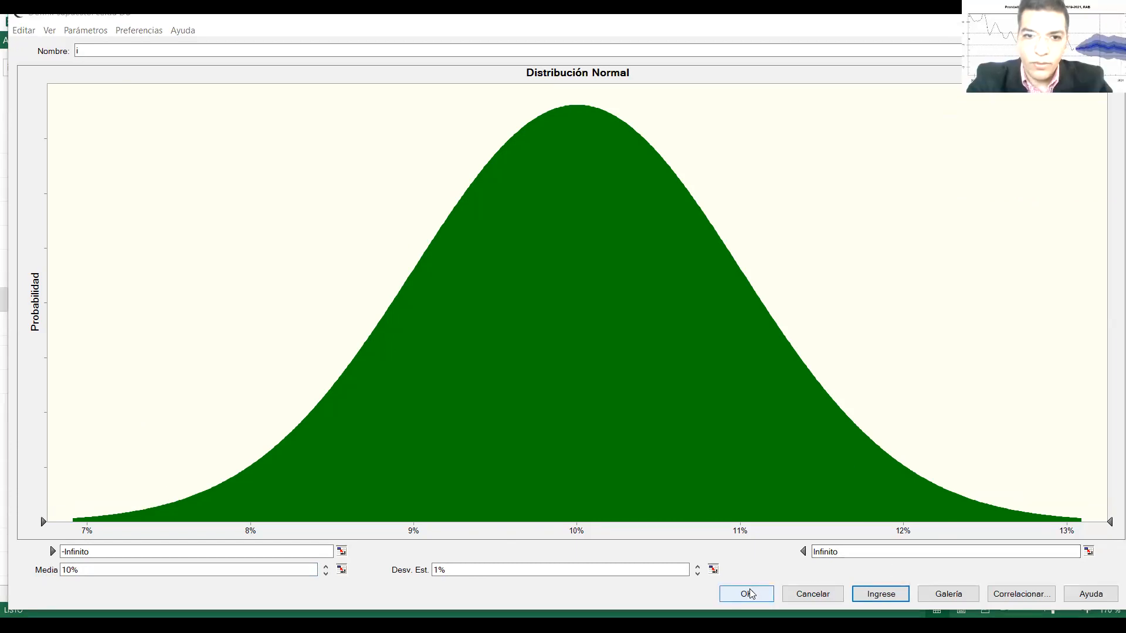
pyautogui.click(747, 594)
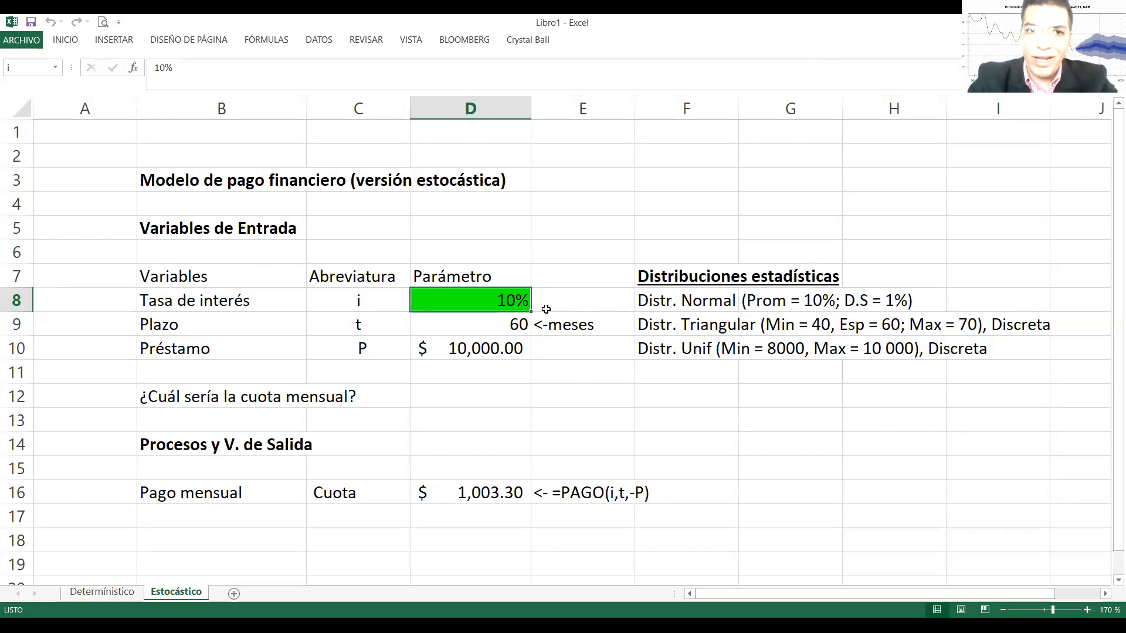
# Select the loan term parameter in cell D9.
pyautogui.click(528, 40)
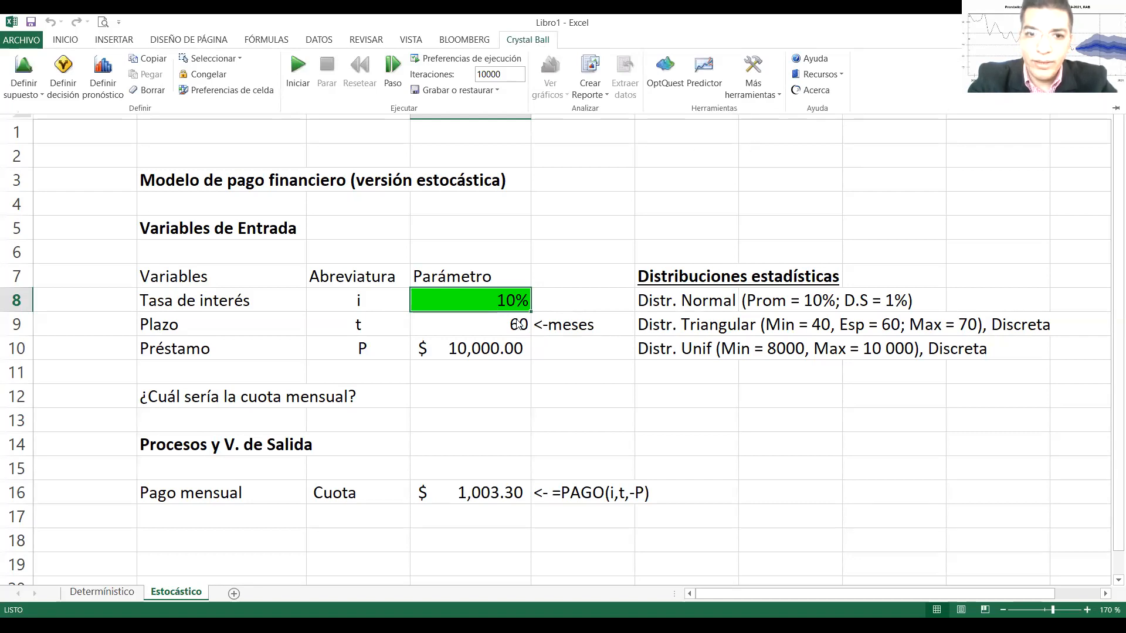
pyautogui.click(501, 332)
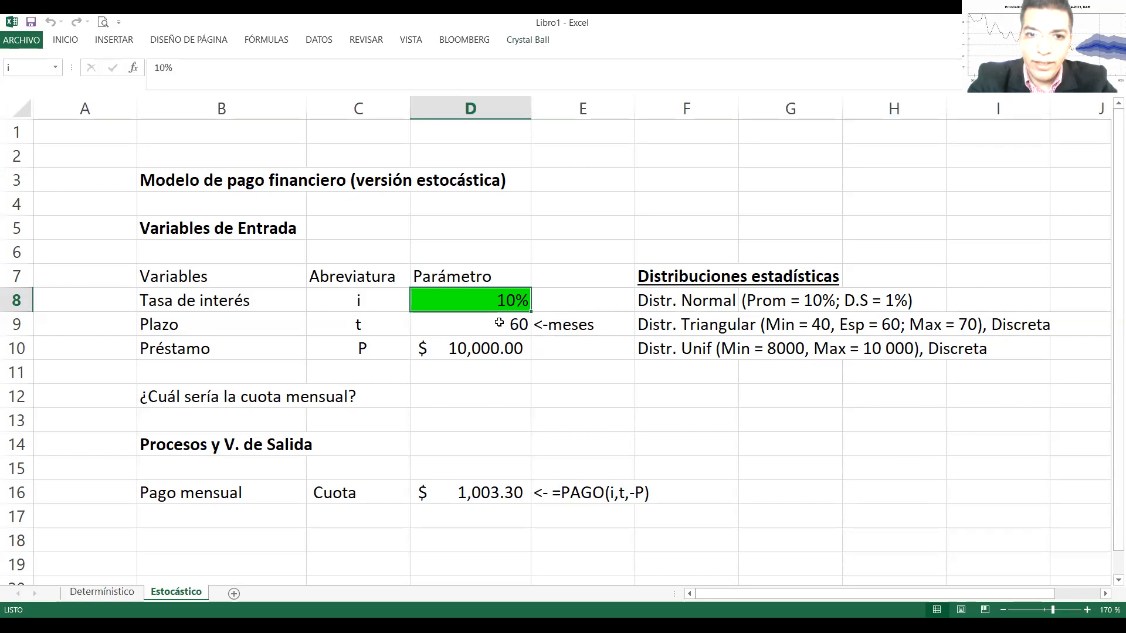
pyautogui.click(499, 324)
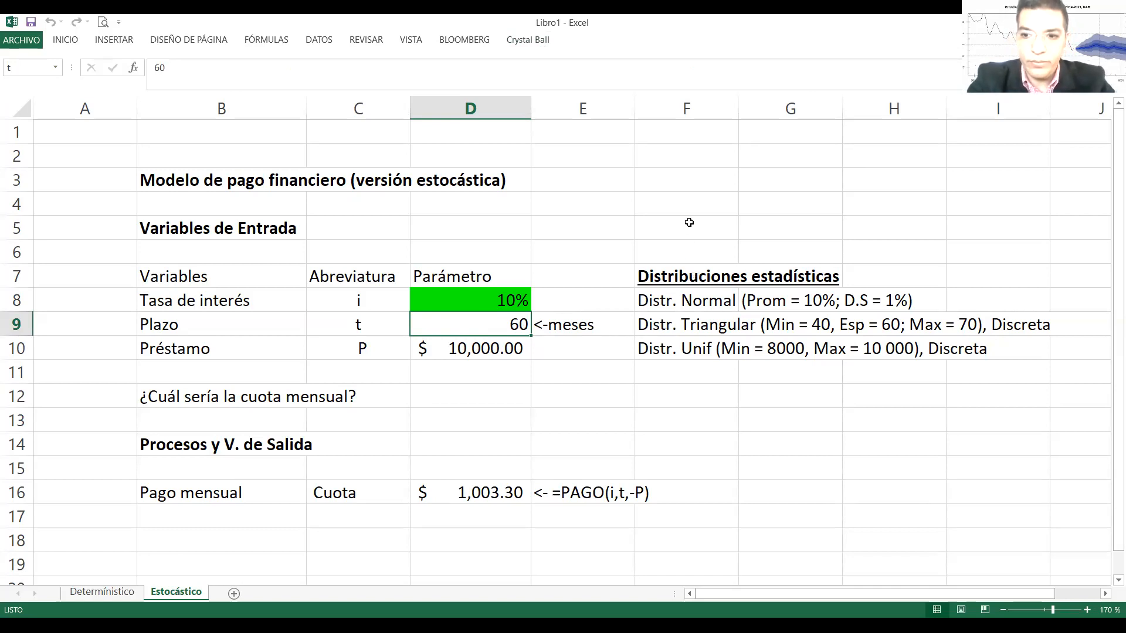
pyautogui.click(512, 41)
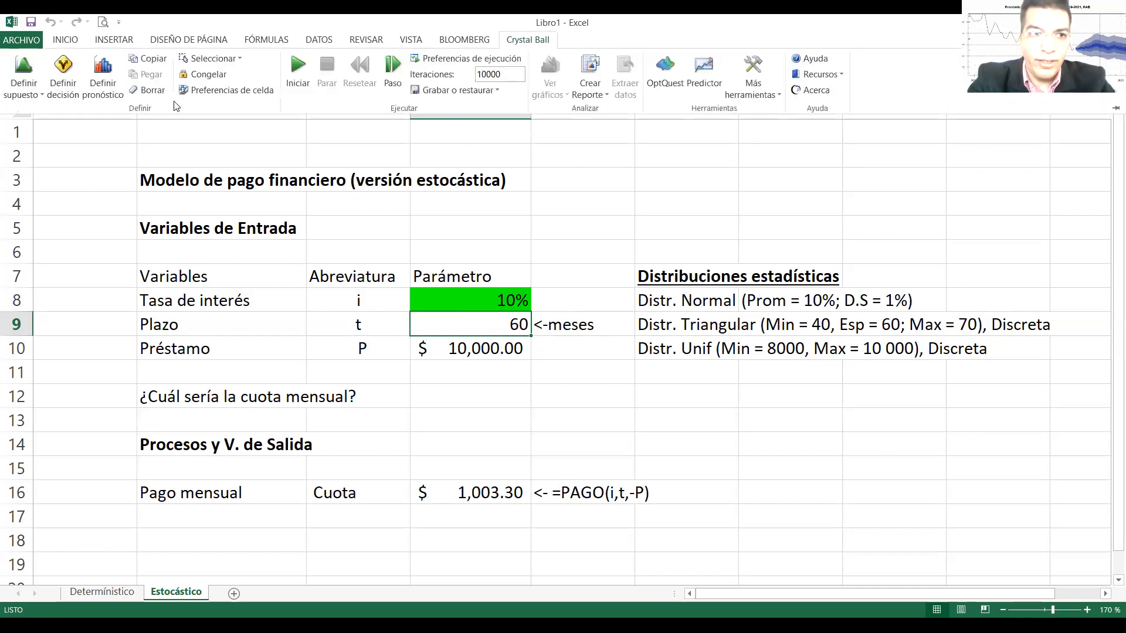
pyautogui.click(21, 72)
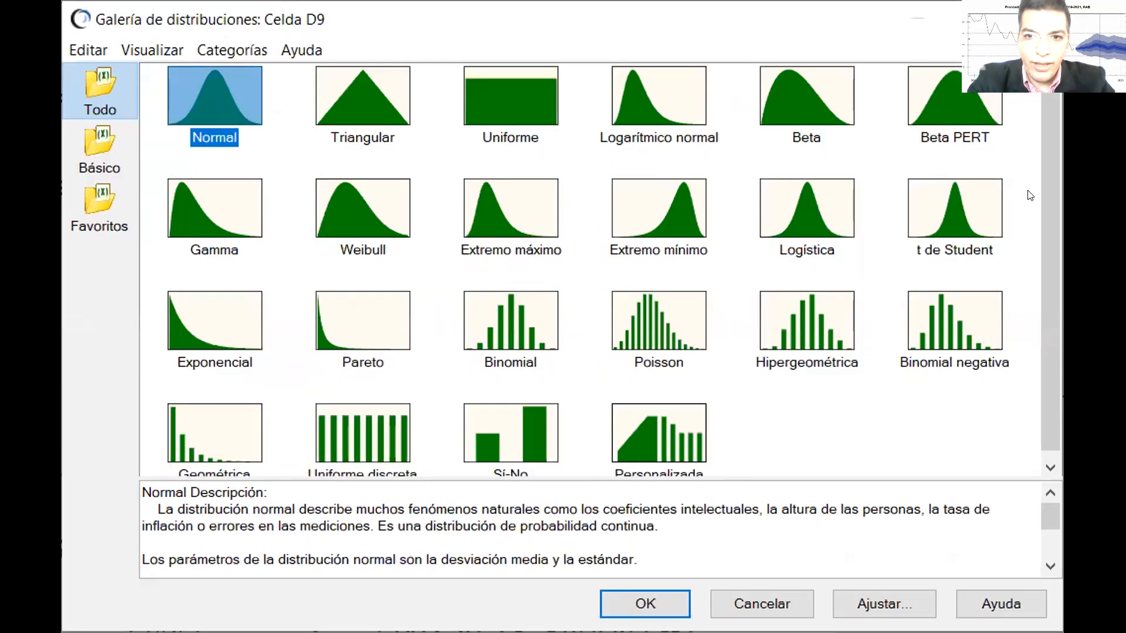
pyautogui.moveTo(1044, 197); pyautogui.dragTo(1044, 170)
pyautogui.click(362, 112)
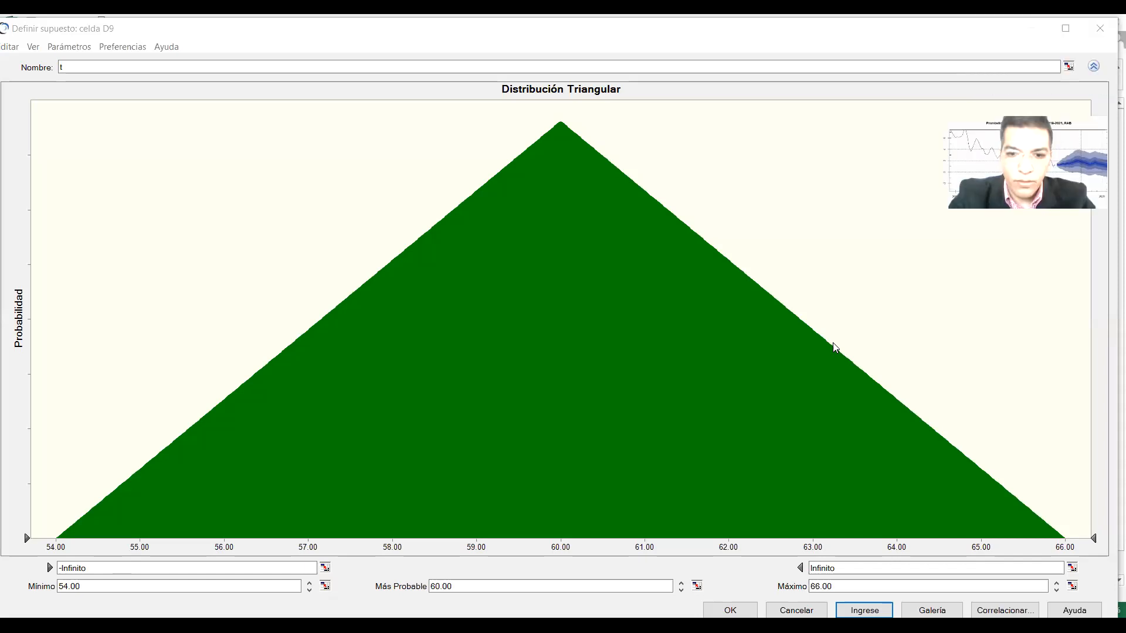
pyautogui.moveTo(741, 619)
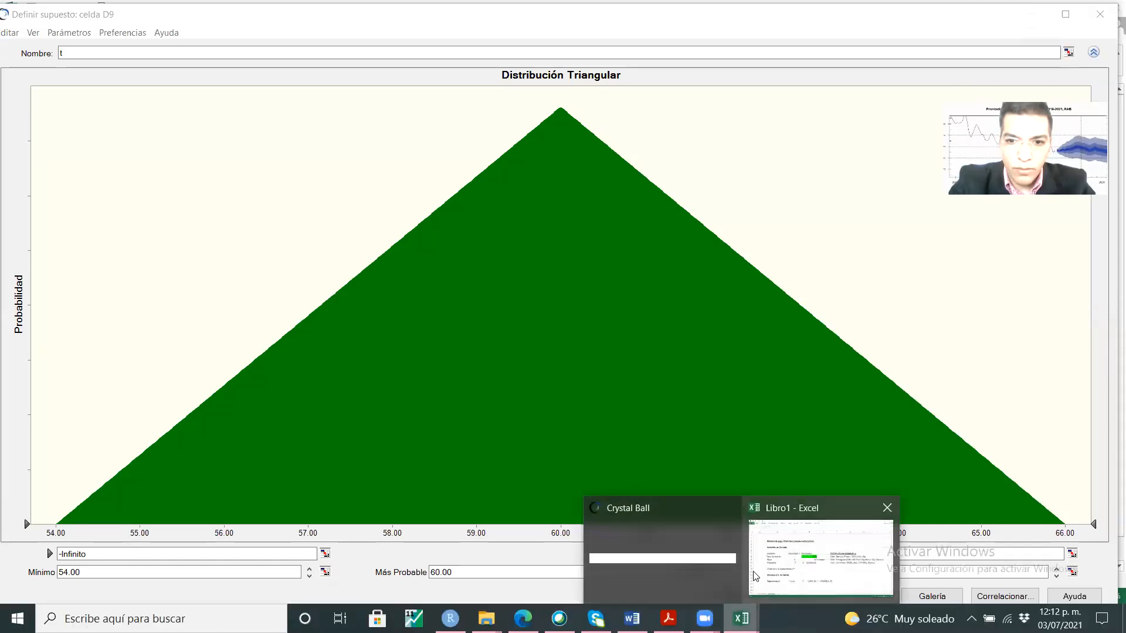
pyautogui.click(772, 576)
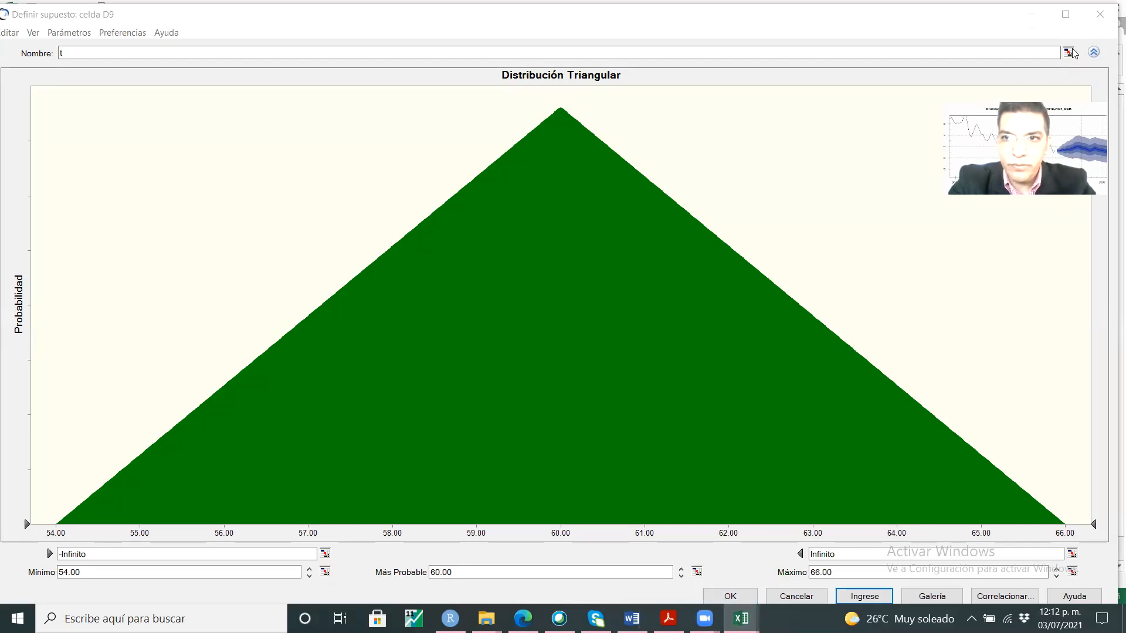
pyautogui.click(1064, 21)
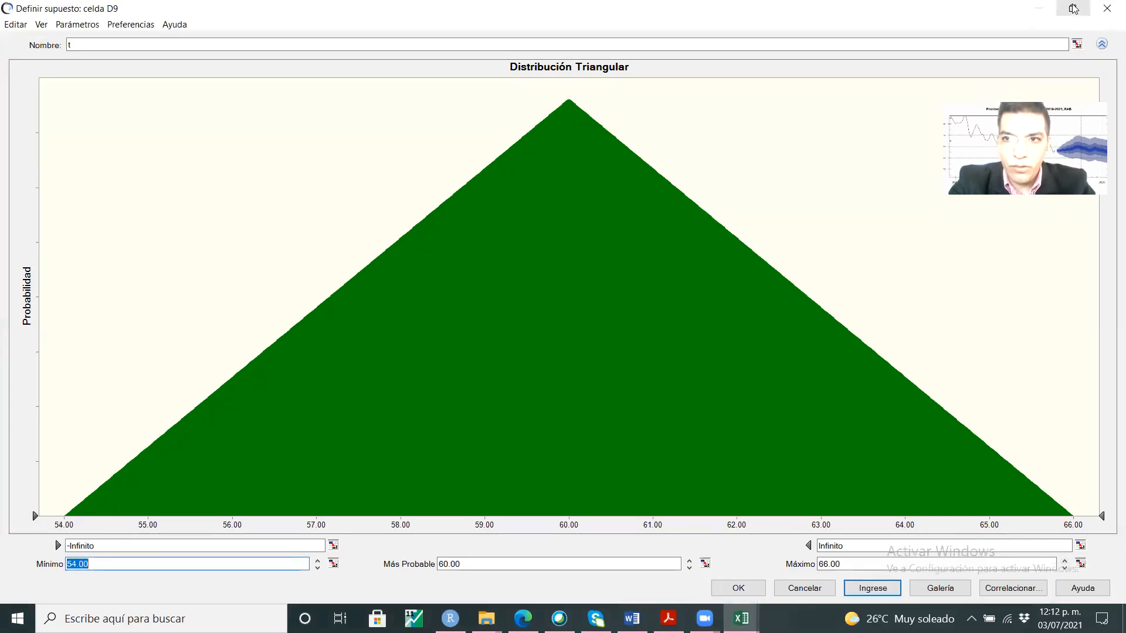
pyautogui.click(1073, 4)
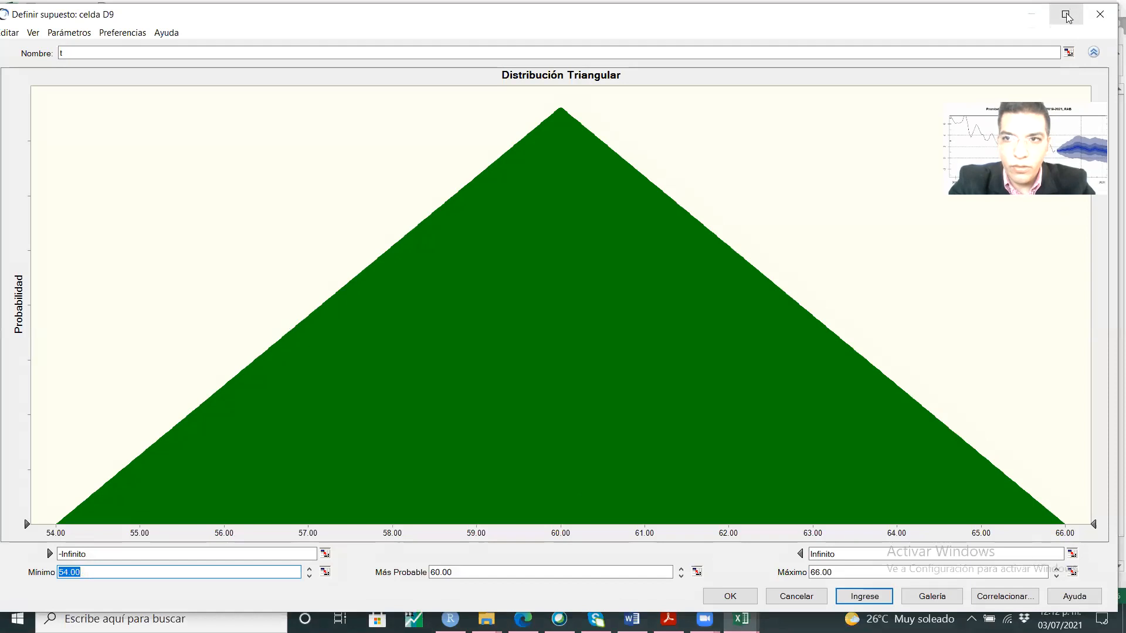
pyautogui.click(1066, 16)
pyautogui.click(1067, 14)
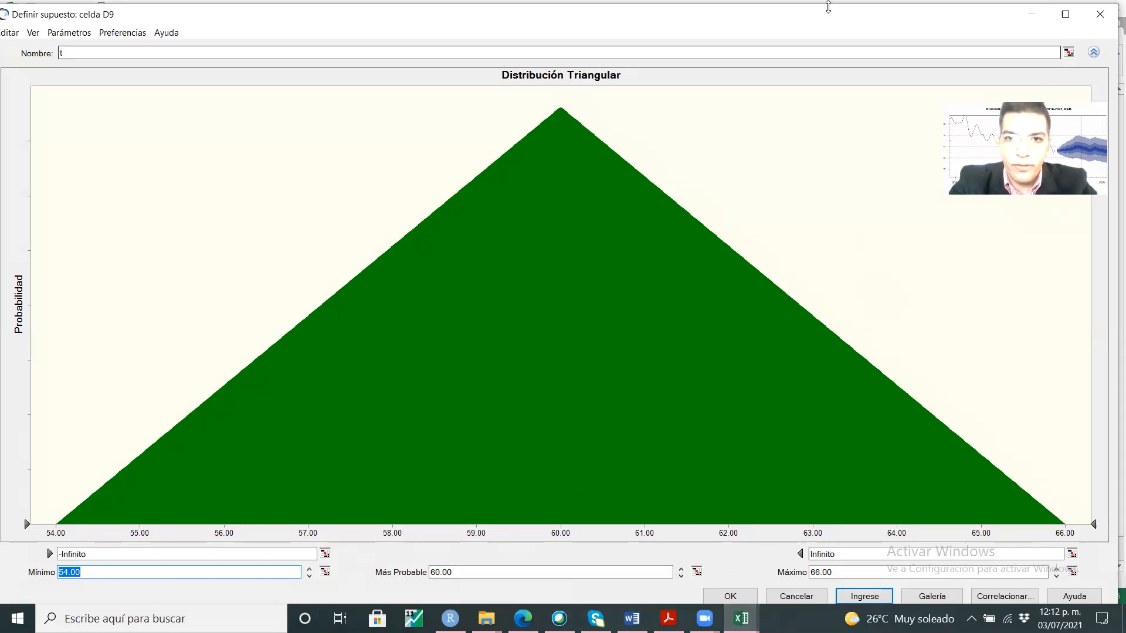
pyautogui.click(783, 146)
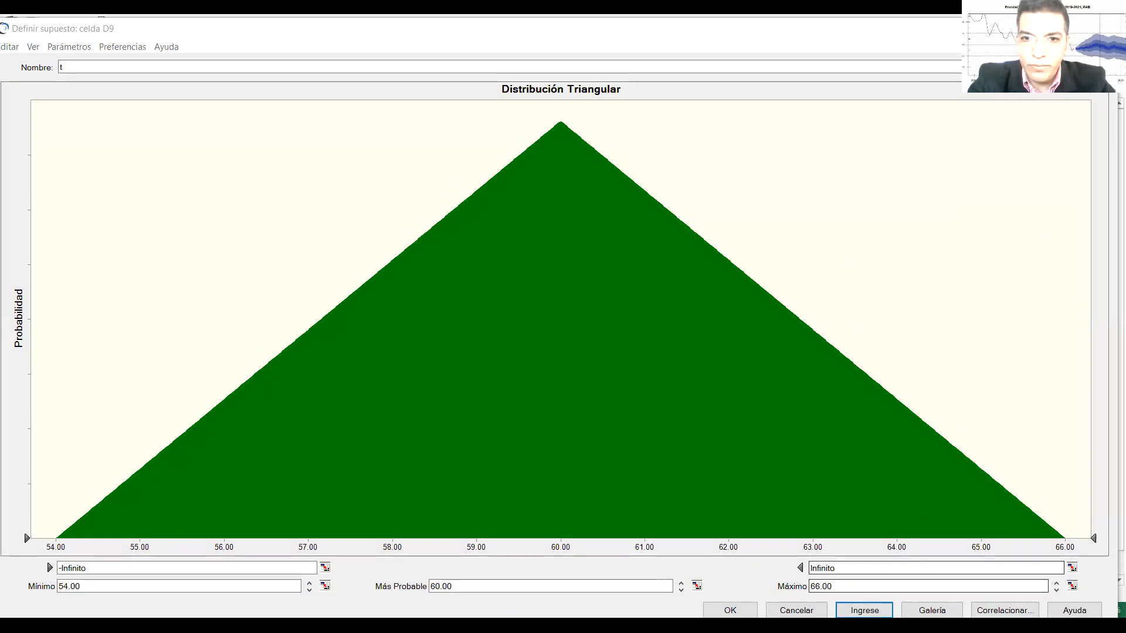
pyautogui.press('Escape')
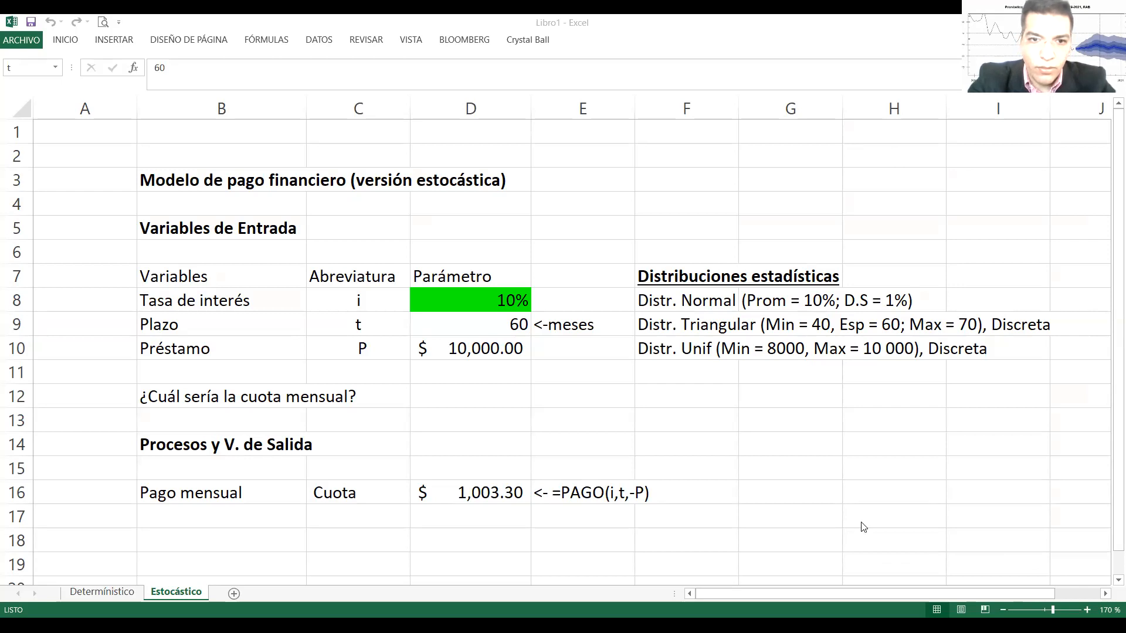
# Start a Crystal Ball assumption for the loan term in cell D9 using the Triangular distribution.
pyautogui.click(526, 44)
pyautogui.click(526, 42)
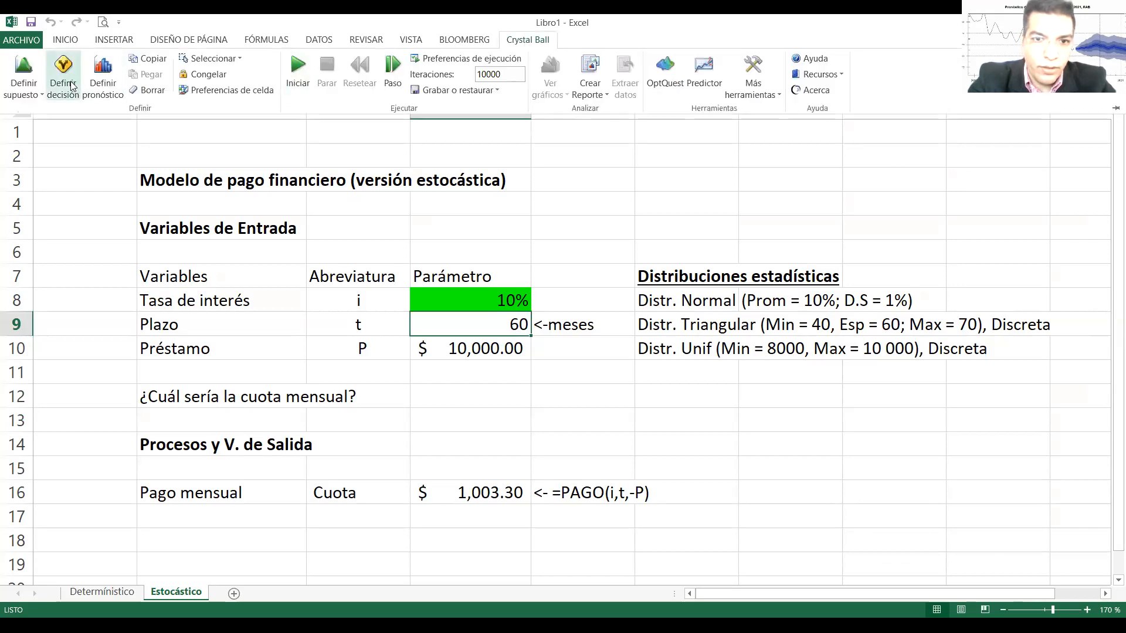
pyautogui.click(27, 76)
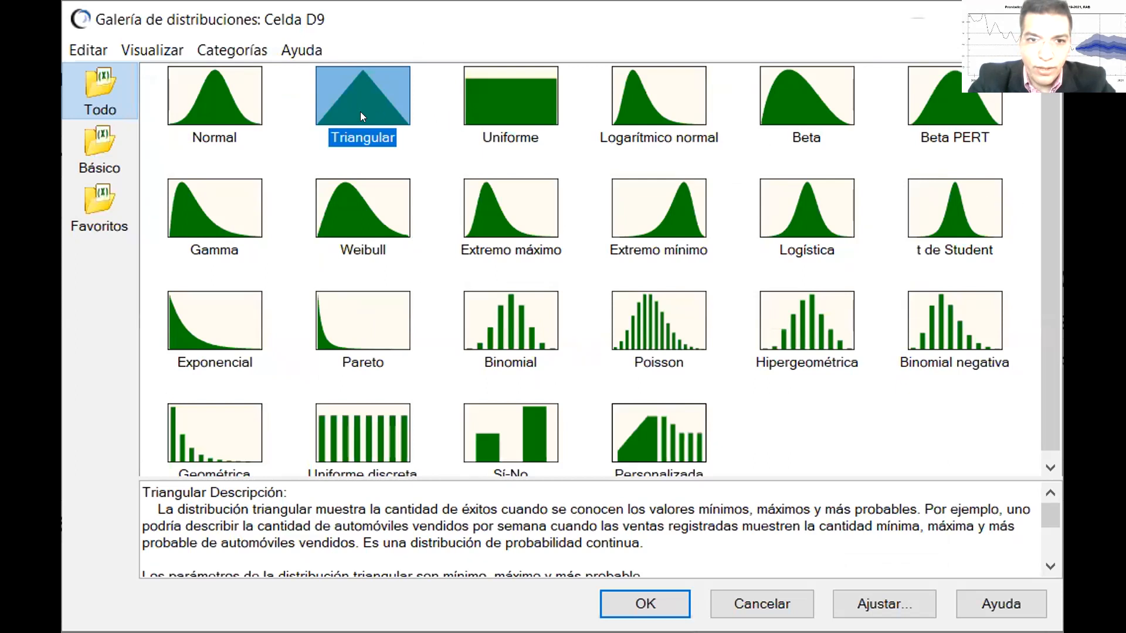
pyautogui.click(641, 609)
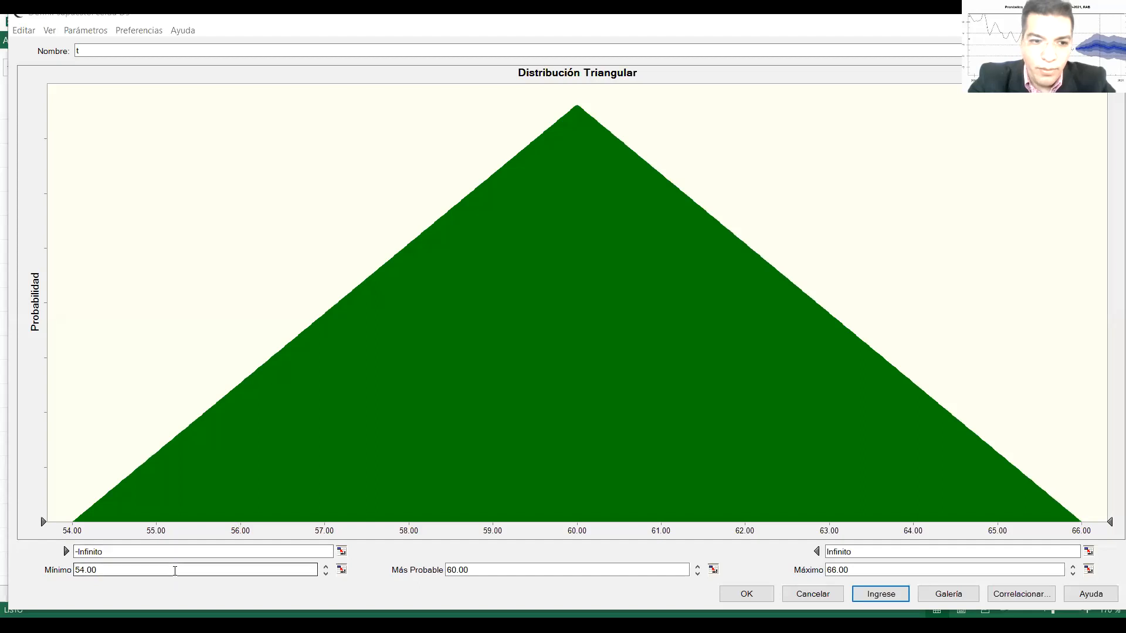
# Define the loan term's Triangular assumption with minimum 40, most likely 60 and maximum 70, and accept it.
pyautogui.click(175, 570)
pyautogui.write('4')
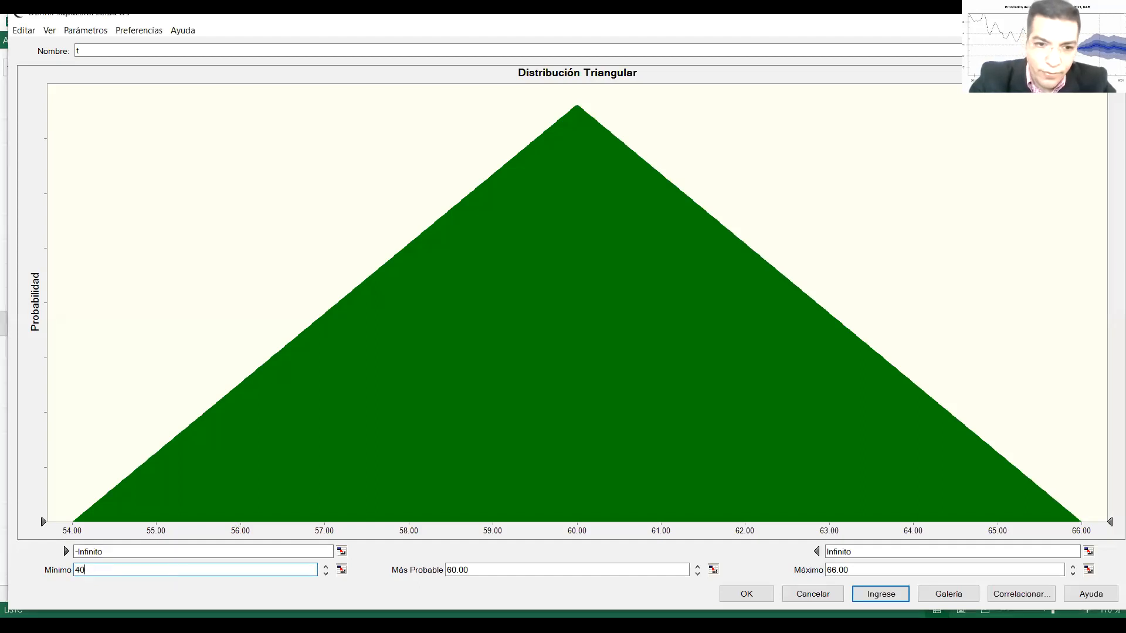
pyautogui.write('0')
pyautogui.click(515, 570)
pyautogui.click(936, 571)
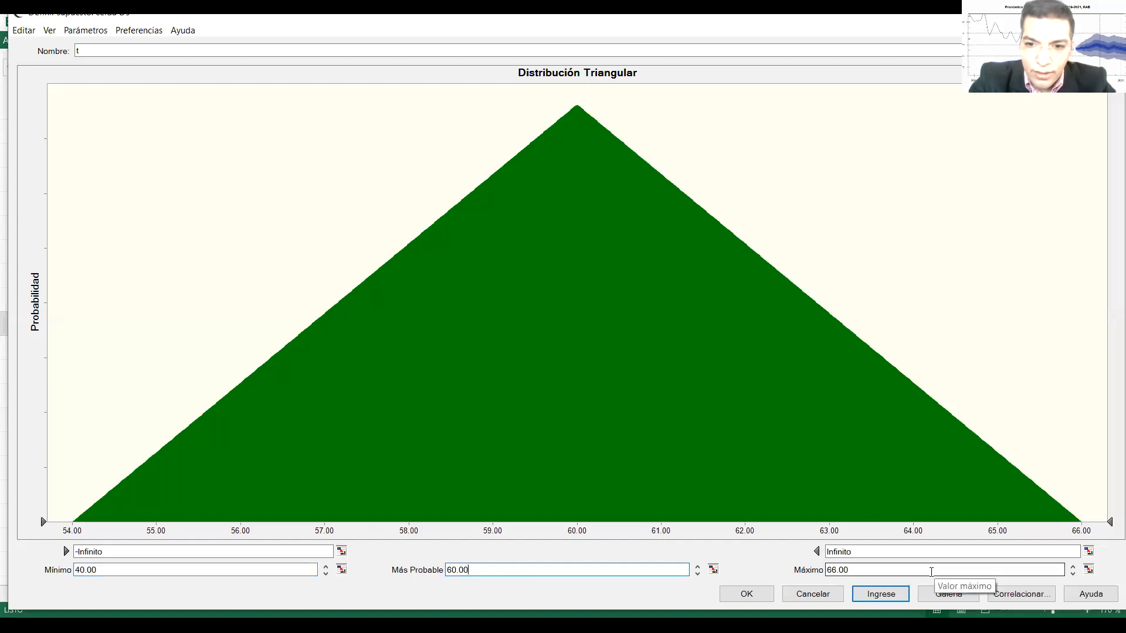
pyautogui.write('70')
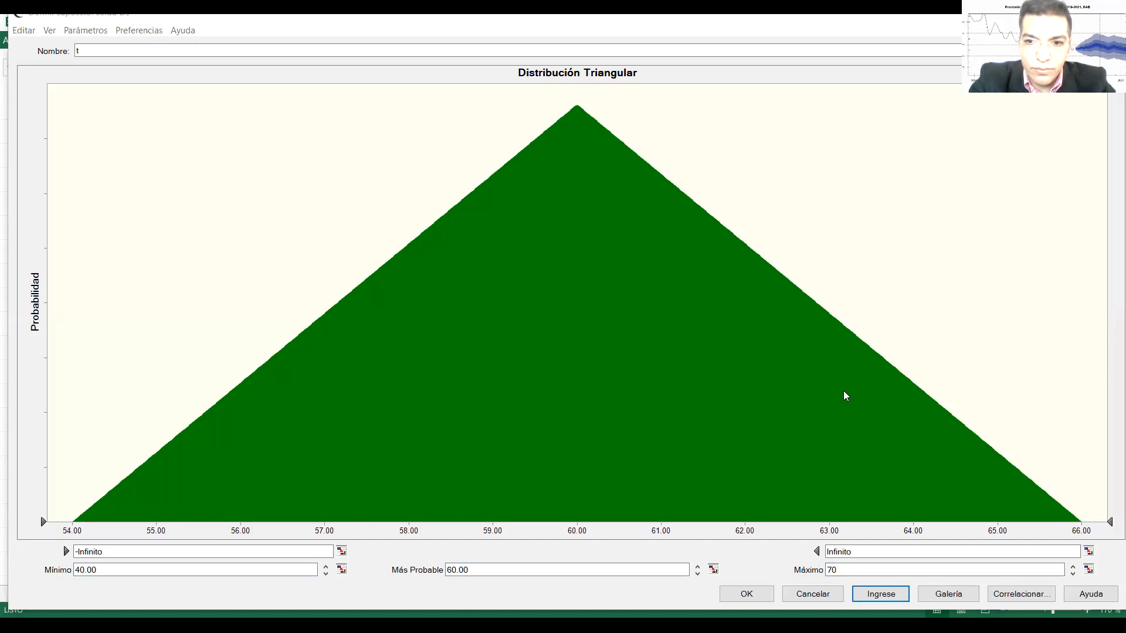
pyautogui.click(749, 594)
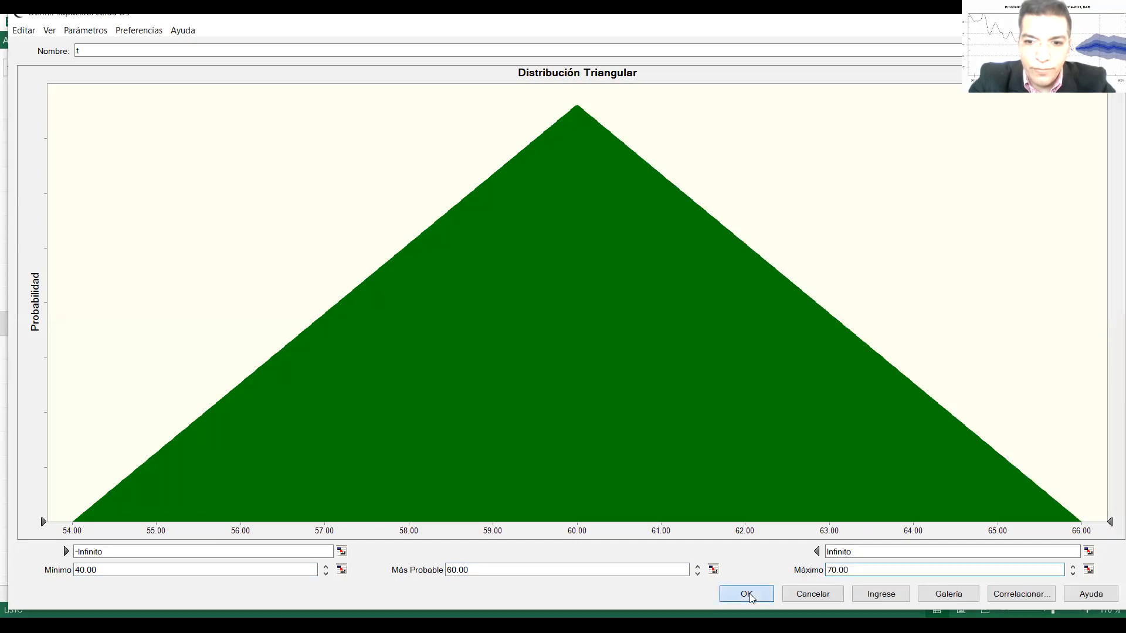
pyautogui.click(670, 395)
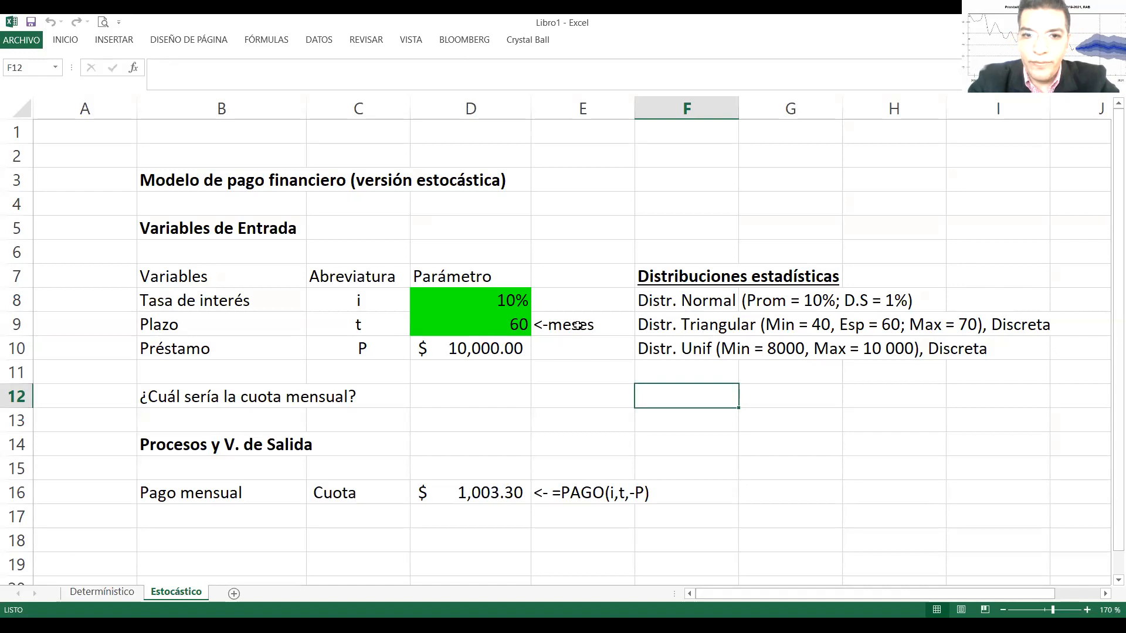
# Reopen the loan term assumption in cell D9, examine the distribution gallery for discrete options, and cancel without changes.
pyautogui.click(513, 324)
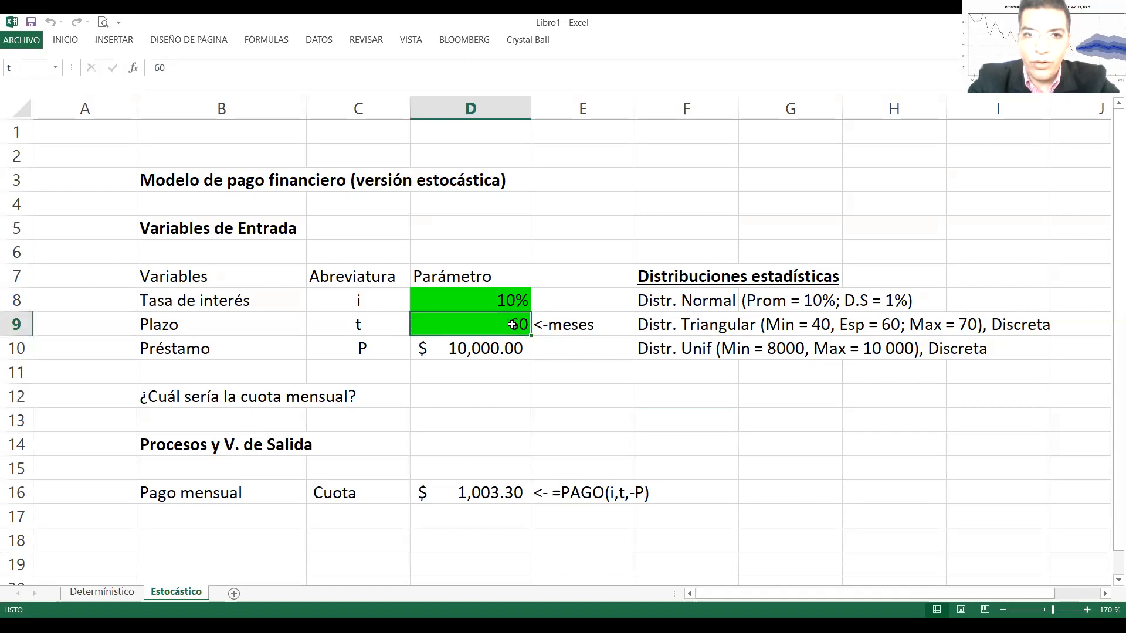
pyautogui.click(540, 45)
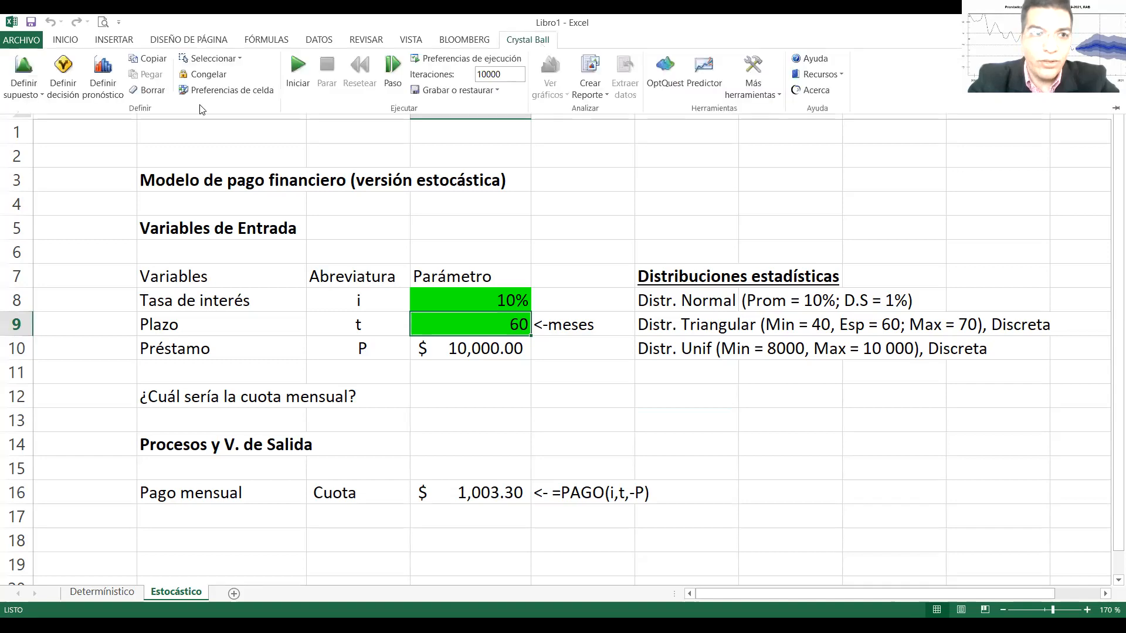
pyautogui.click(23, 76)
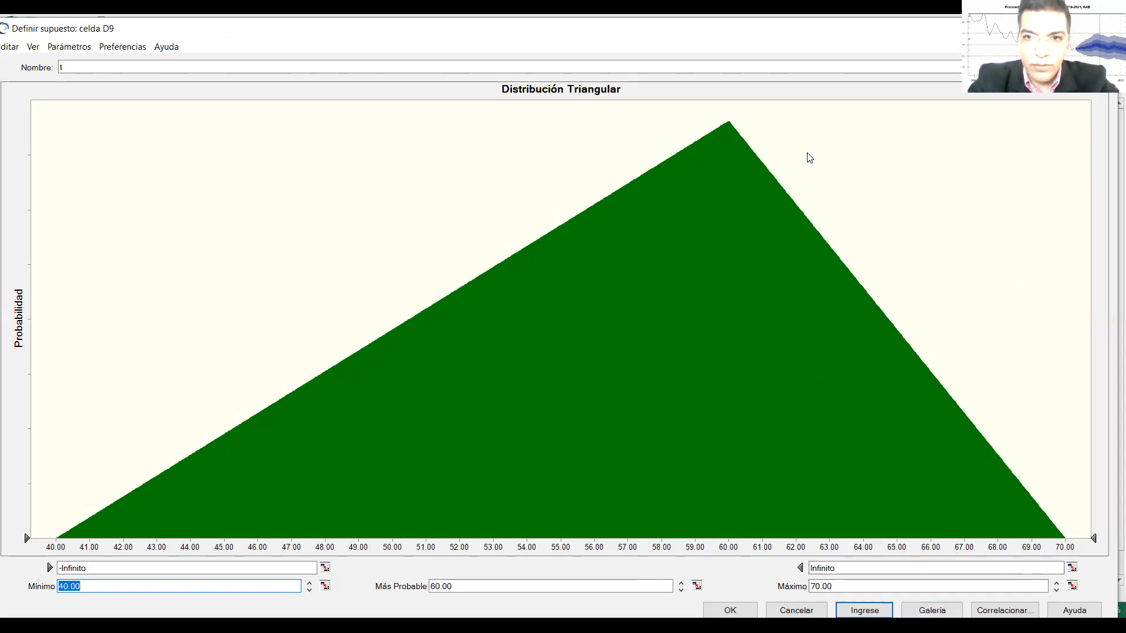
pyautogui.hotkey('alt', 'Tab')
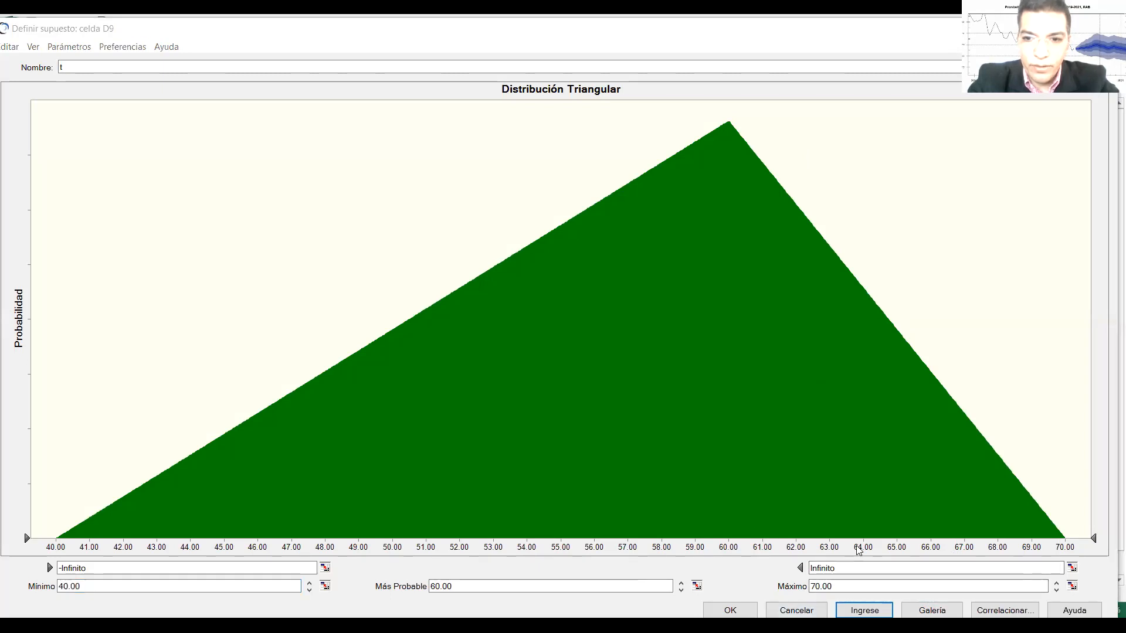
pyautogui.click(916, 608)
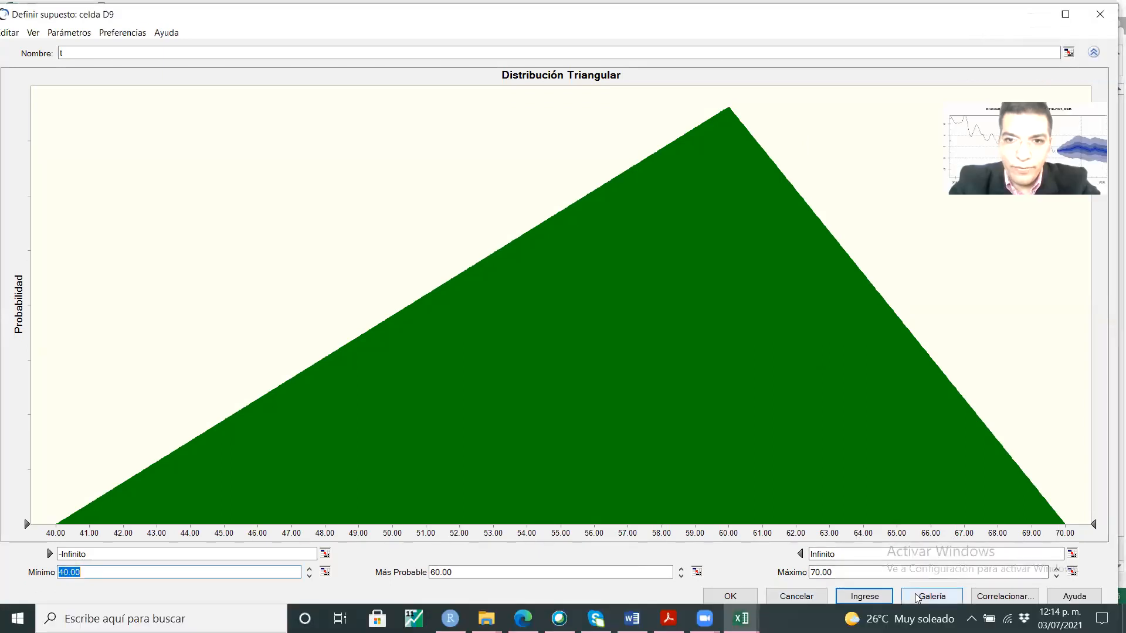
pyautogui.click(918, 597)
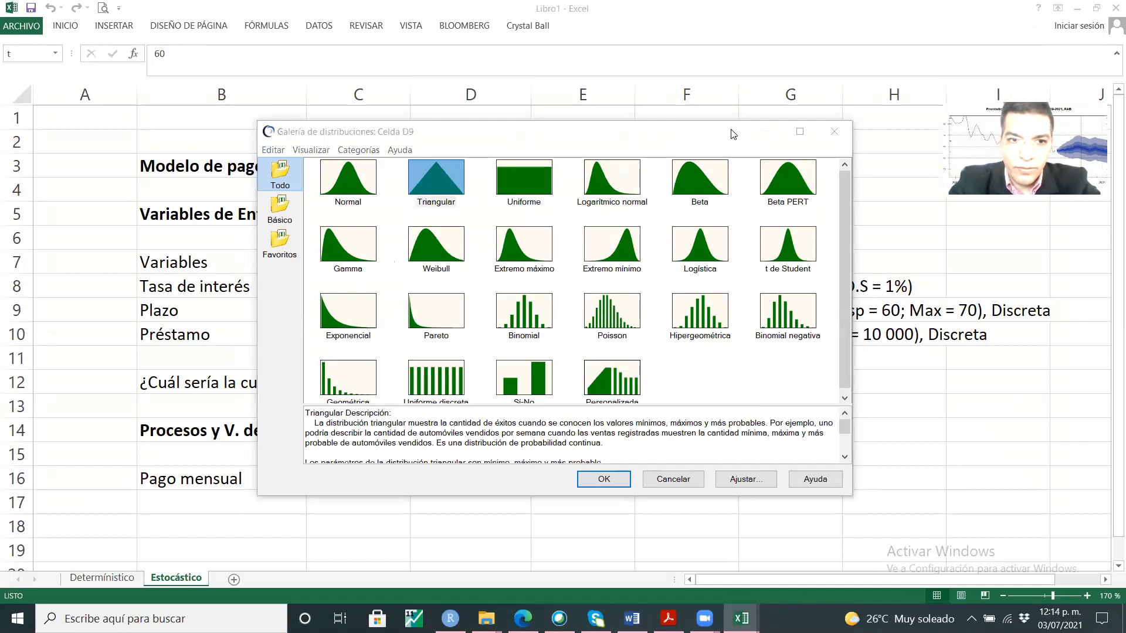
pyautogui.click(941, 526)
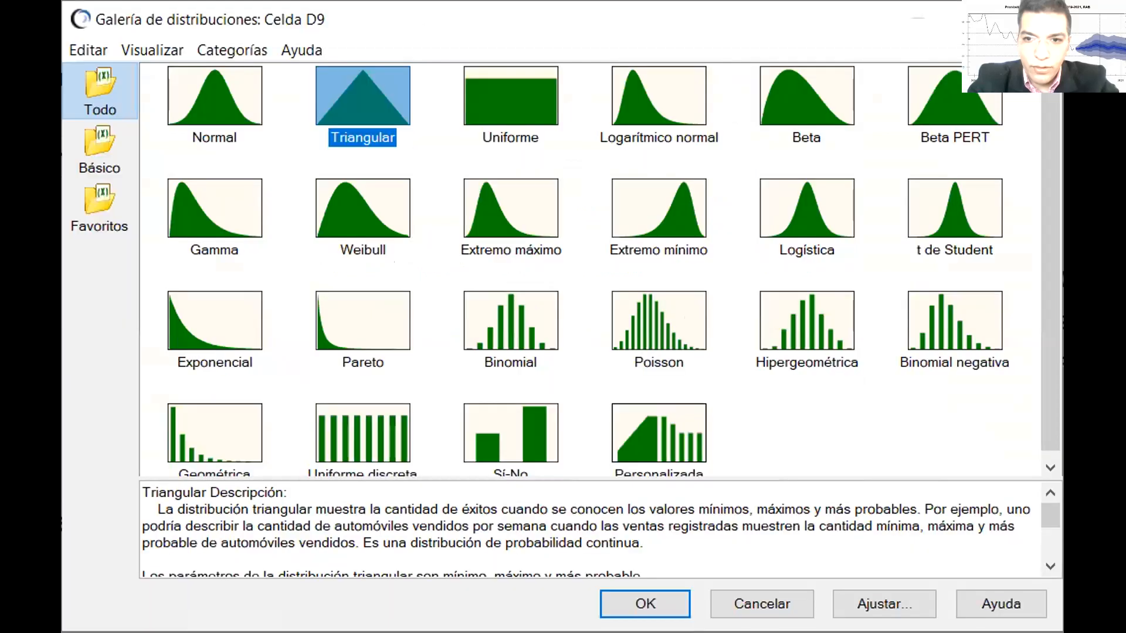
pyautogui.moveTo(1047, 300)
pyautogui.mouseDown()
pyautogui.moveTo(1056, 347)
pyautogui.moveTo(1062, 299)
pyautogui.mouseUp()
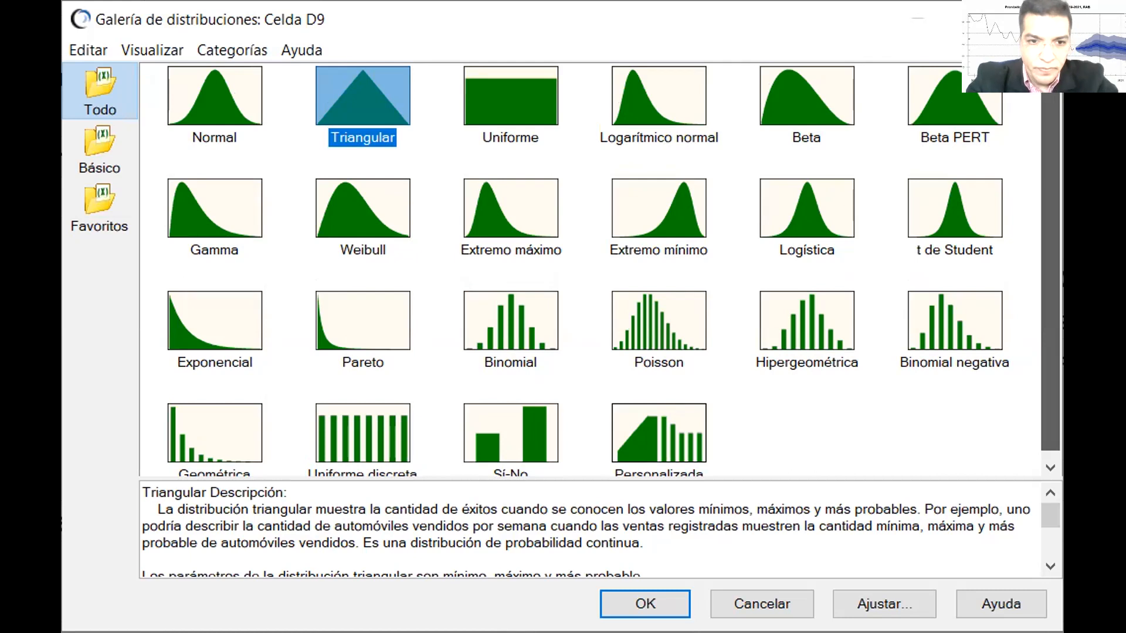
pyautogui.moveTo(1062, 299); pyautogui.dragTo(1062, 307)
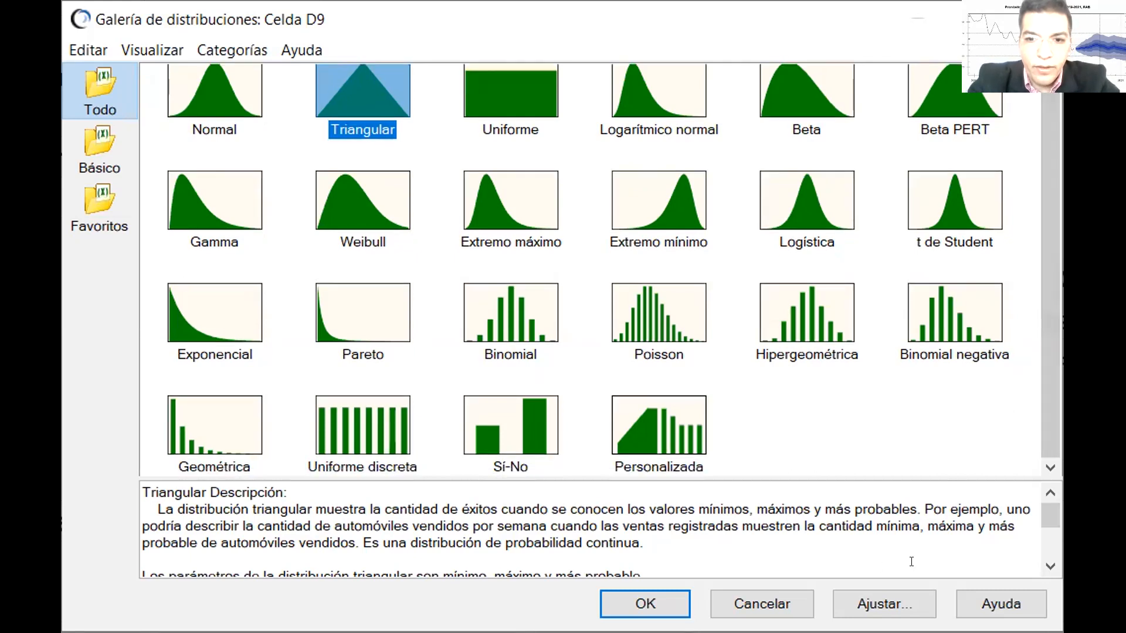
pyautogui.click(795, 589)
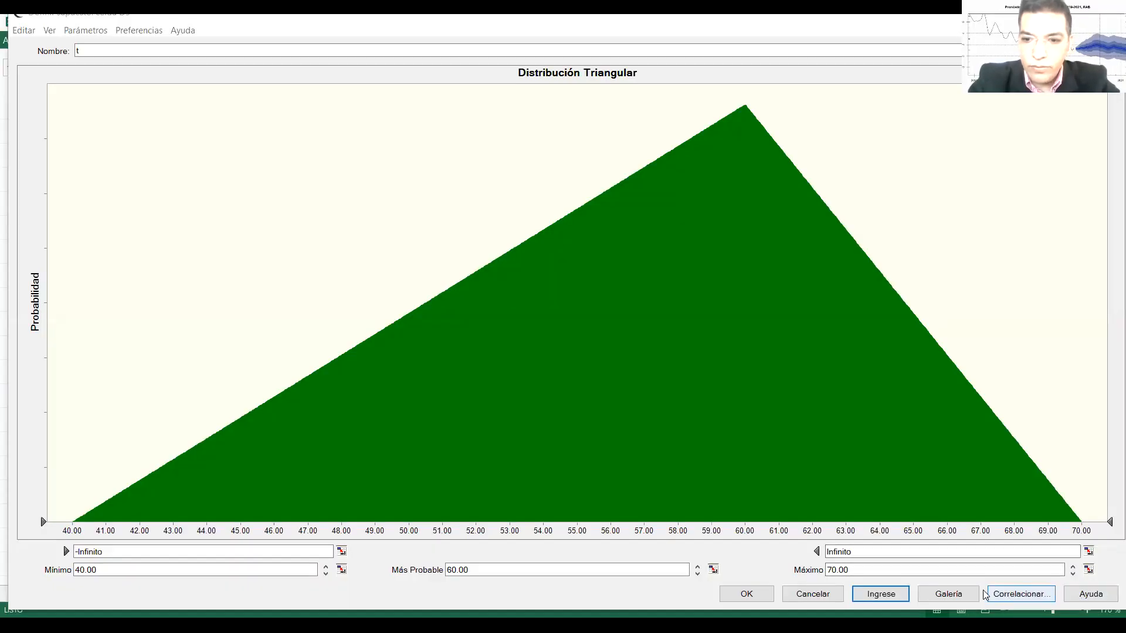
pyautogui.click(812, 594)
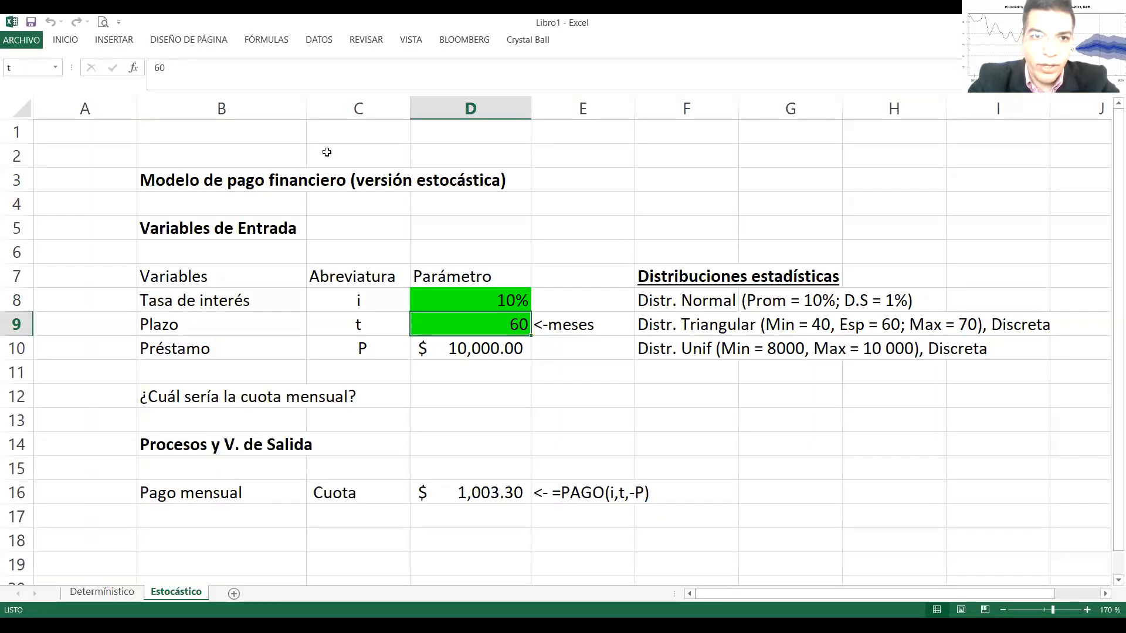
# Clear the Crystal Ball assumption from the loan term in cell D9.
pyautogui.click(542, 41)
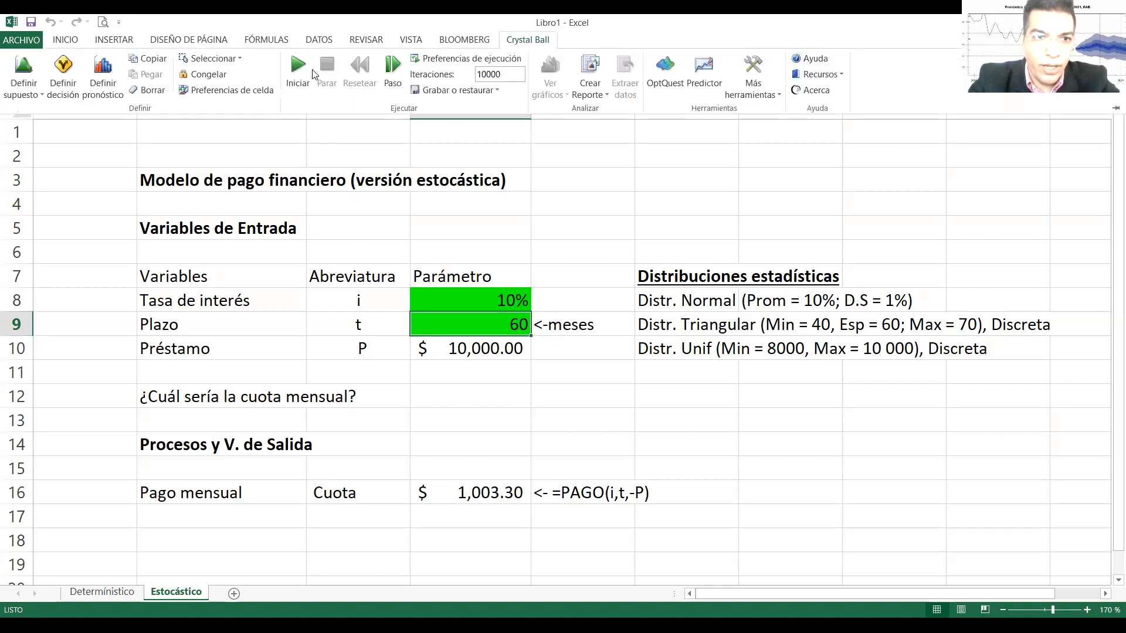
pyautogui.click(152, 90)
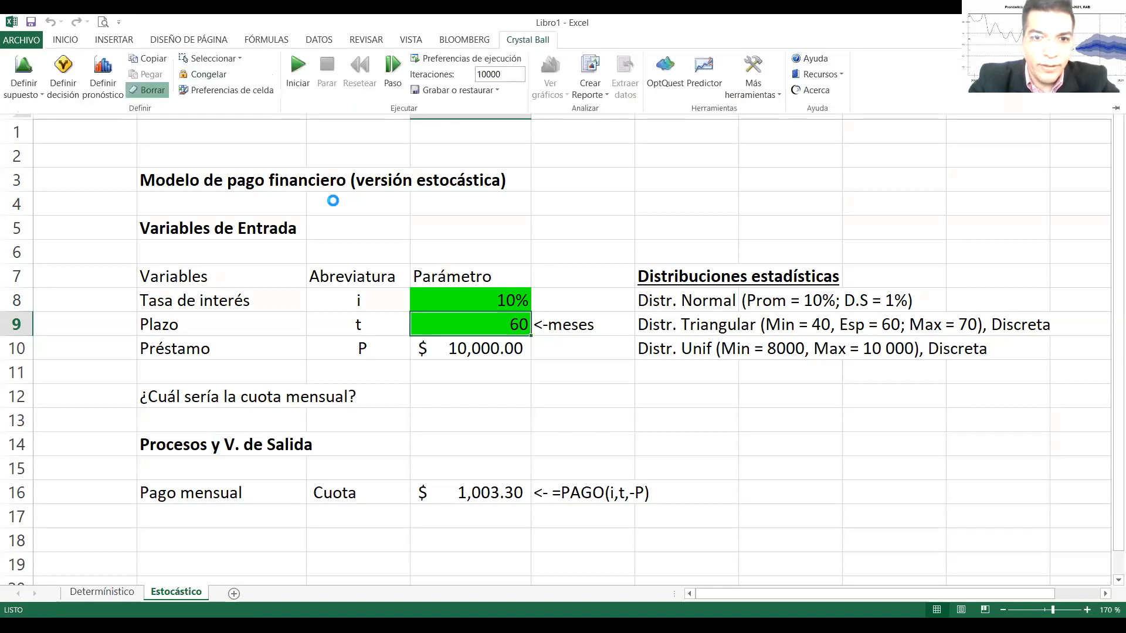
pyautogui.click(528, 356)
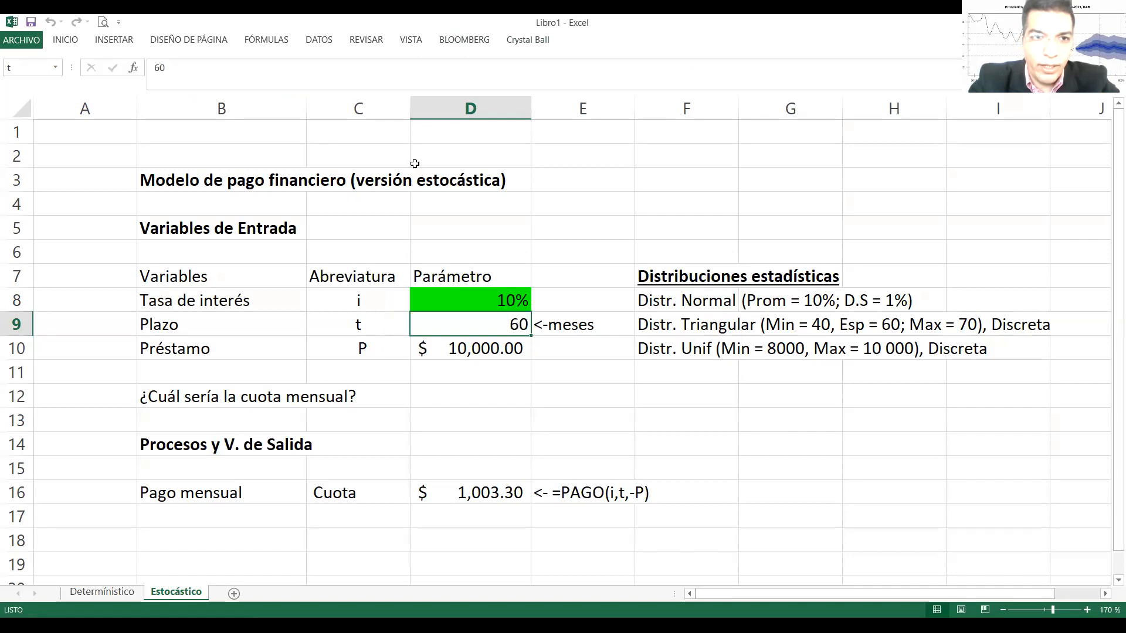
# Start a new assumption for cell D9 and examine the distributions in the gallery's Todo, Básico and Favoritos categories.
pyautogui.click(524, 41)
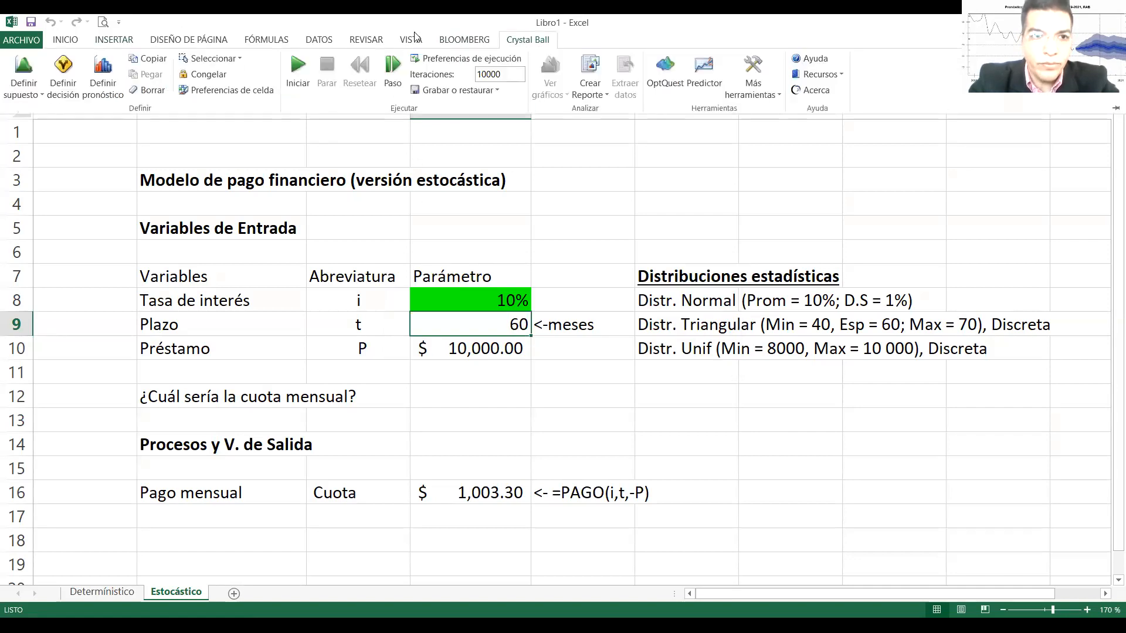
pyautogui.click(22, 73)
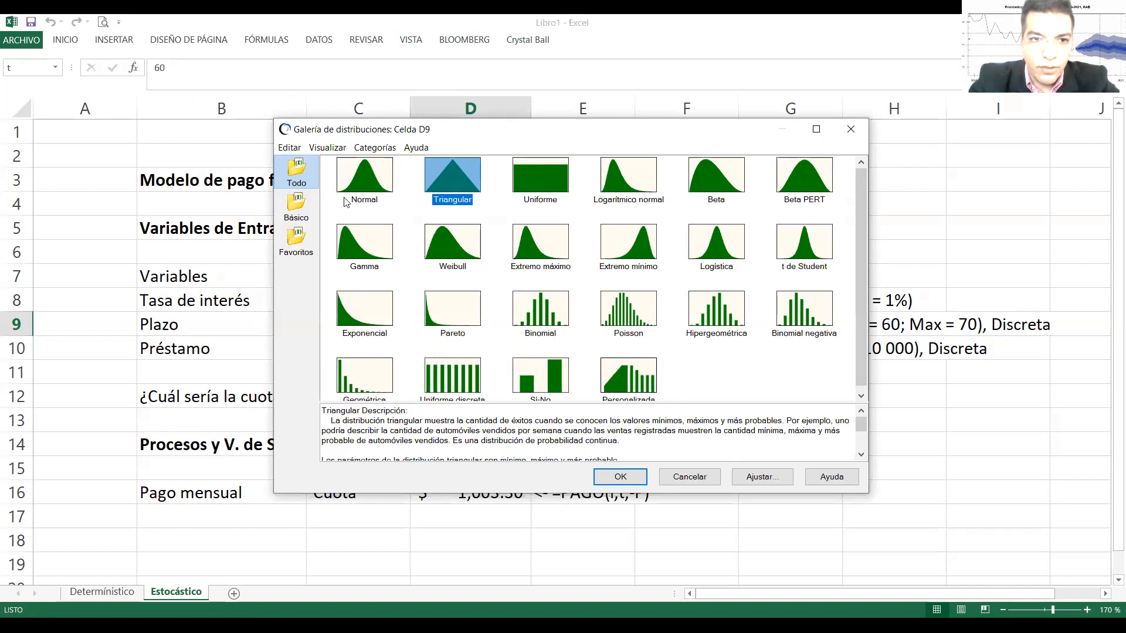
pyautogui.click(309, 202)
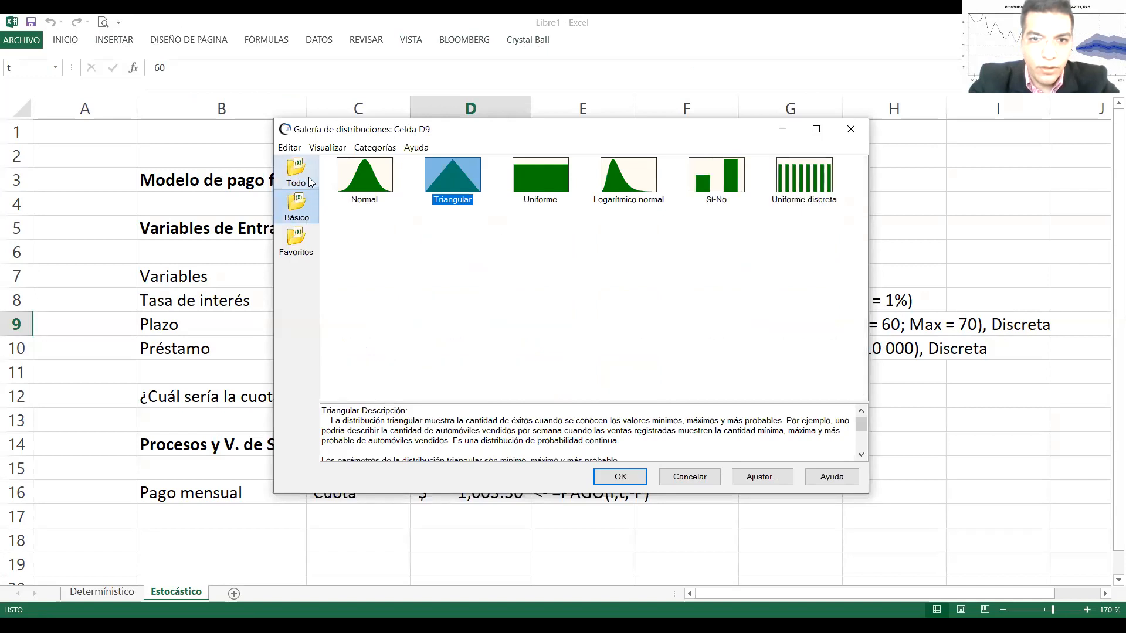
pyautogui.click(312, 184)
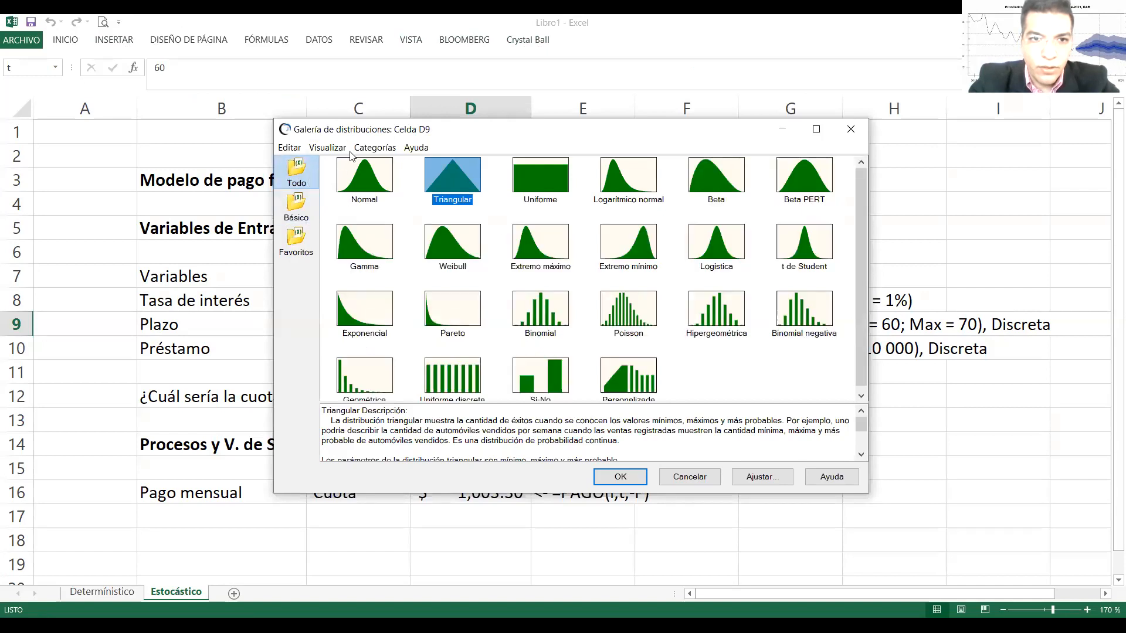
pyautogui.click(372, 149)
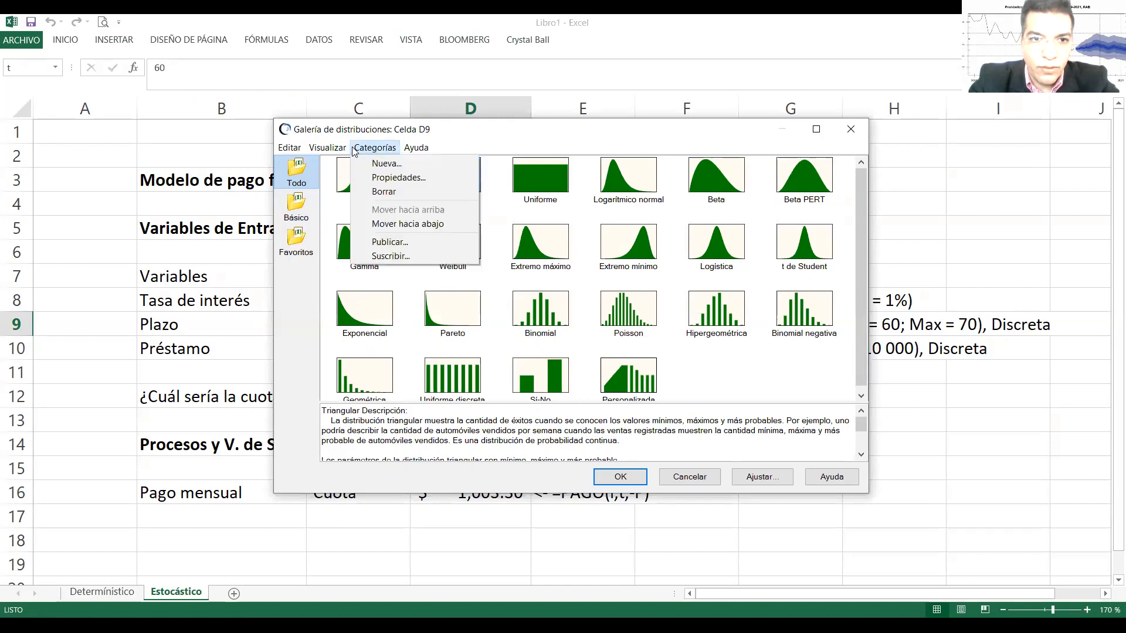
pyautogui.click(340, 148)
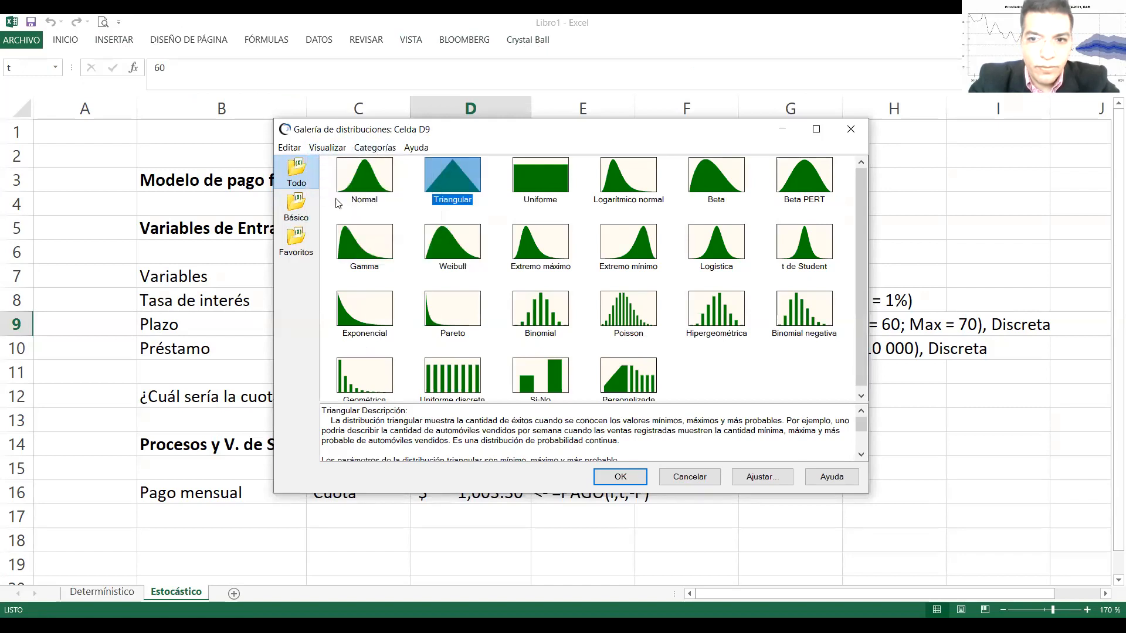
pyautogui.click(294, 215)
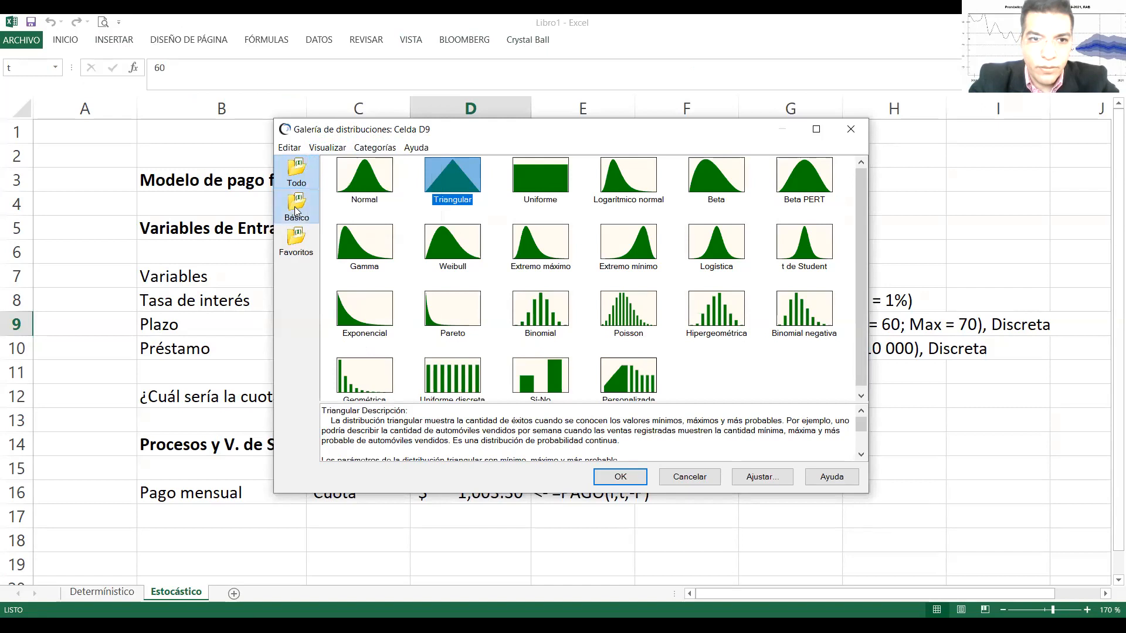
pyautogui.click(298, 244)
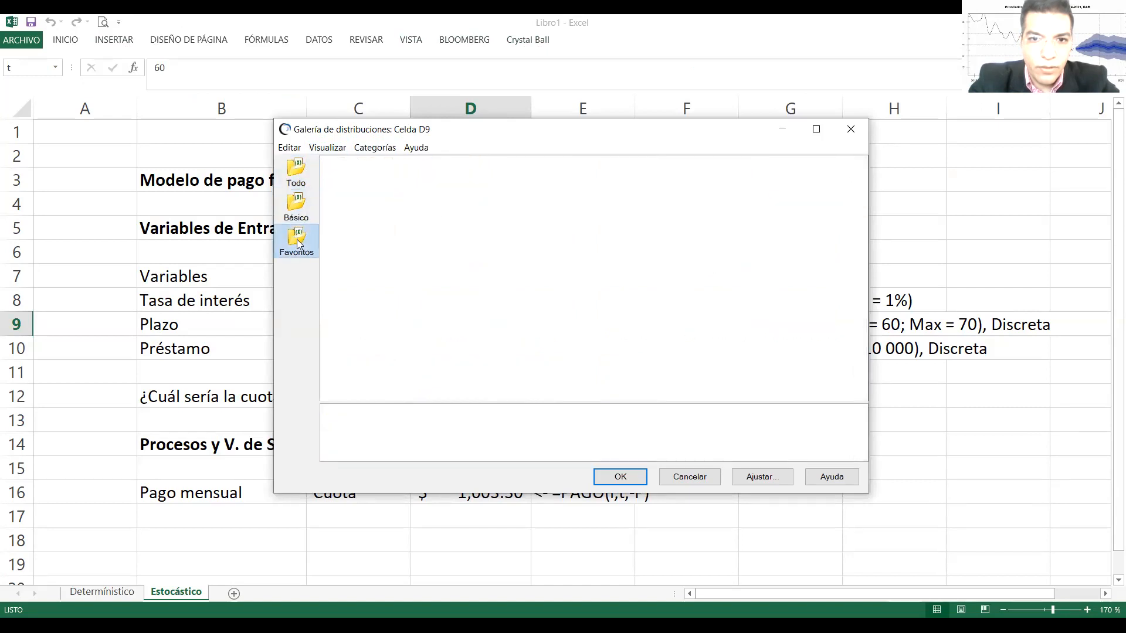
pyautogui.click(298, 205)
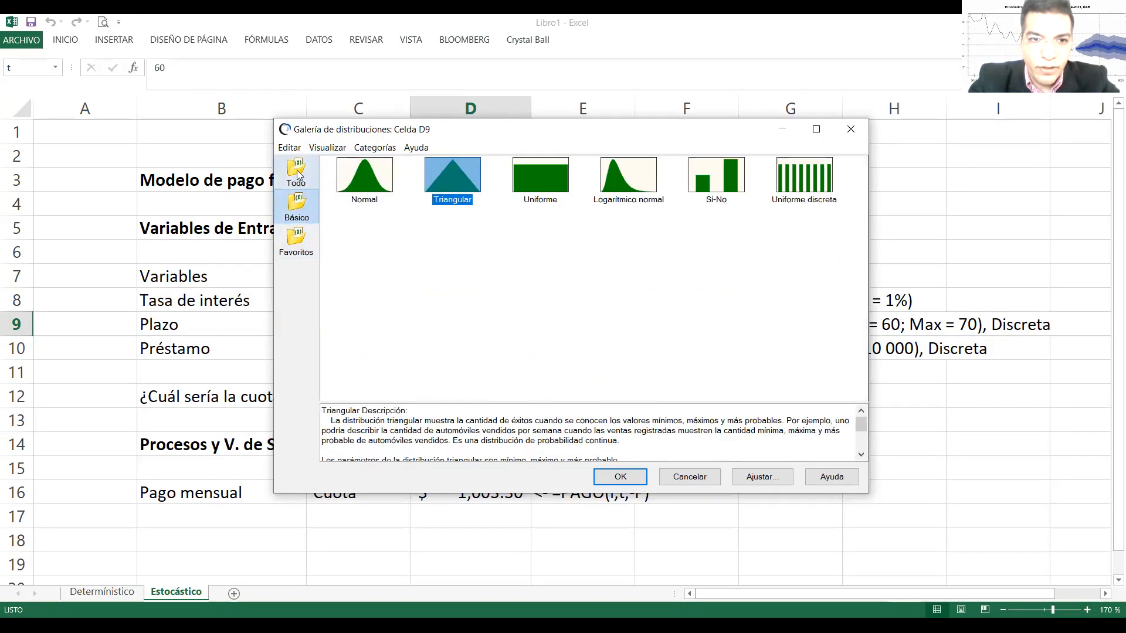
pyautogui.click(297, 173)
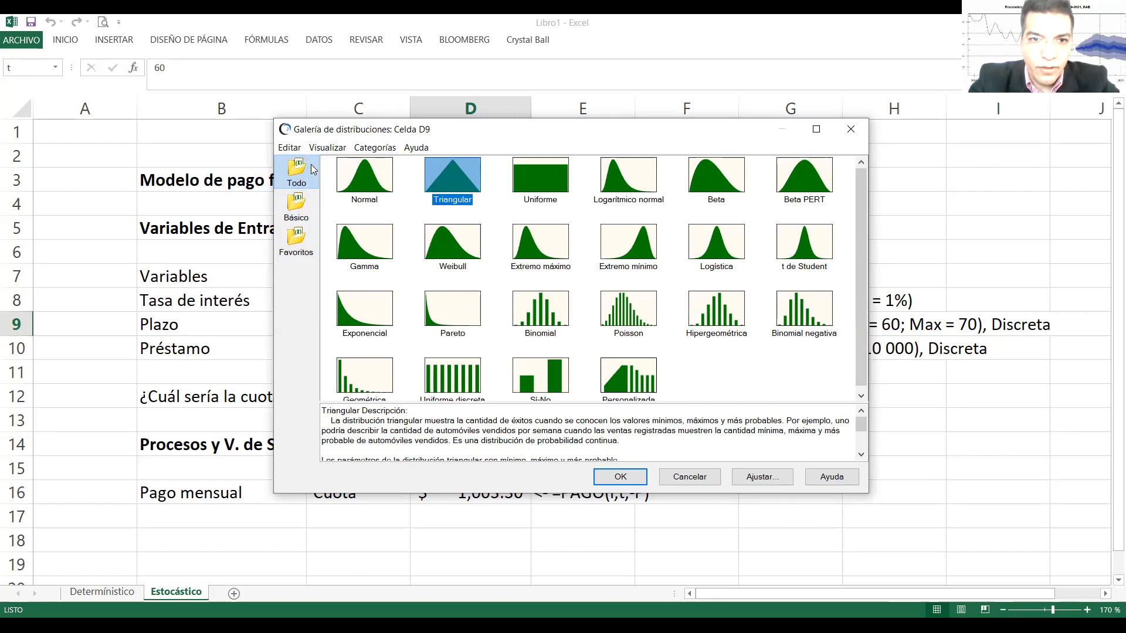
pyautogui.click(376, 146)
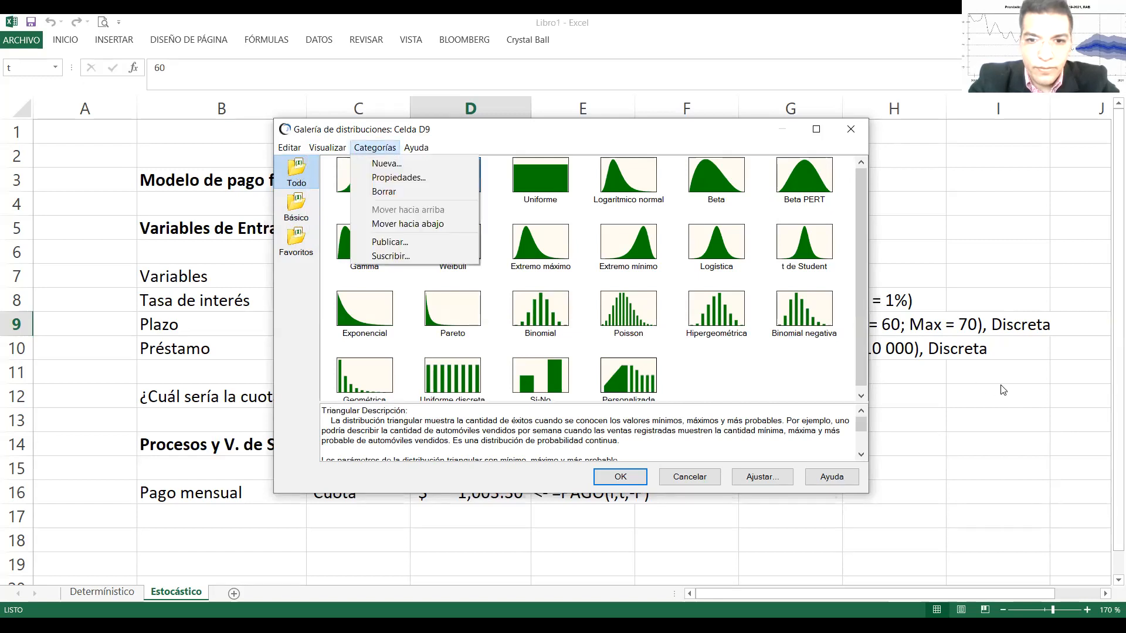
pyautogui.moveTo(866, 333); pyautogui.dragTo(866, 384)
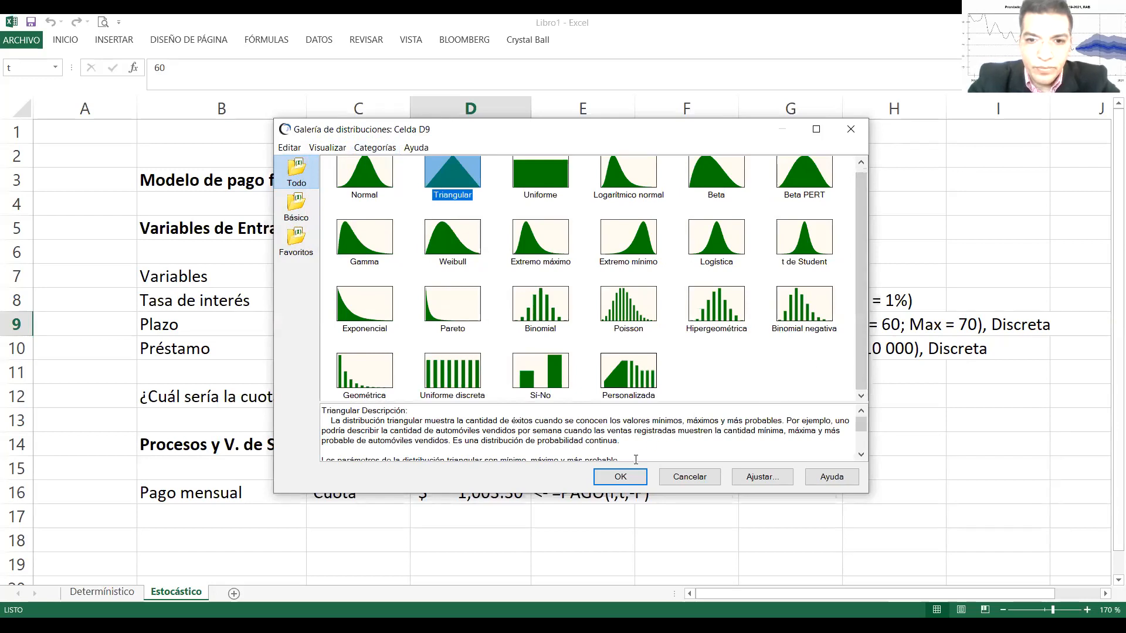
pyautogui.click(635, 478)
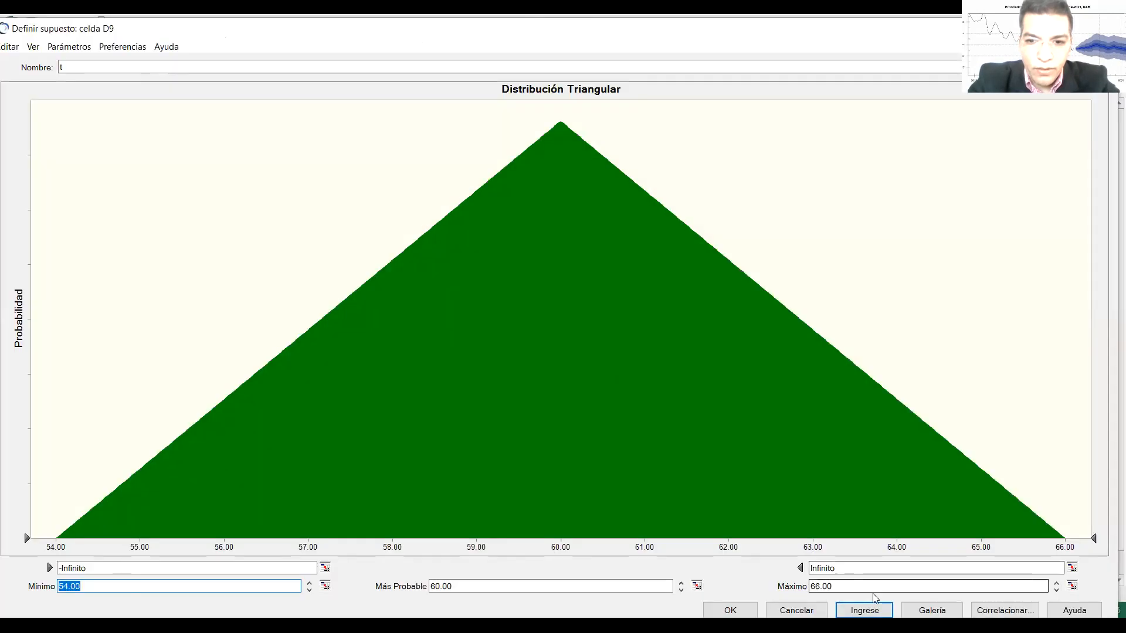
pyautogui.write('40')
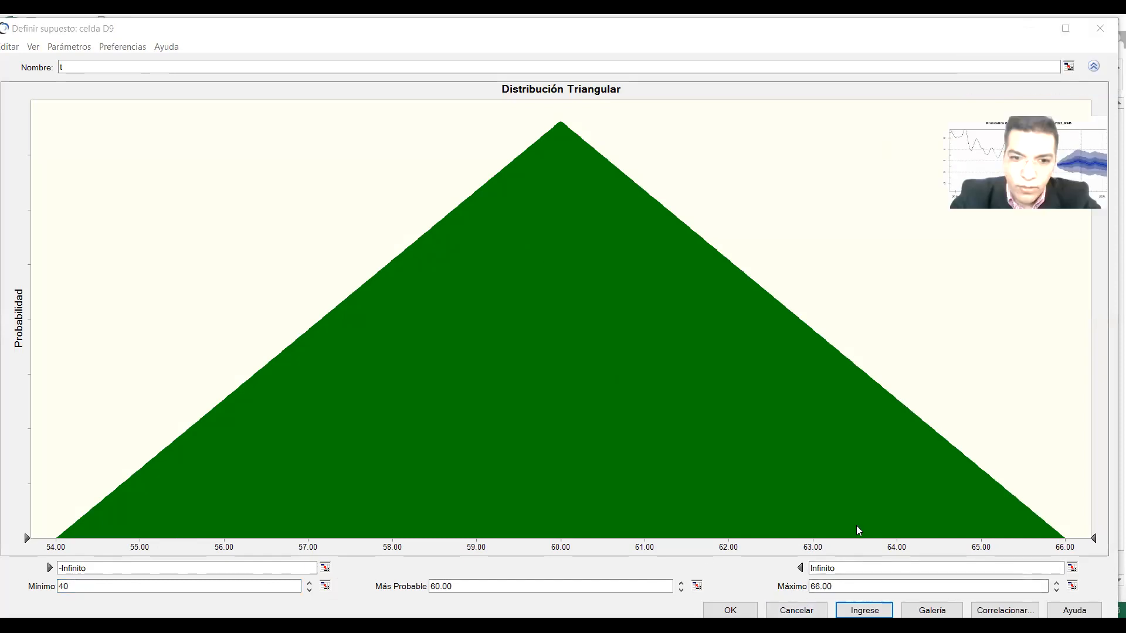
pyautogui.click(850, 571)
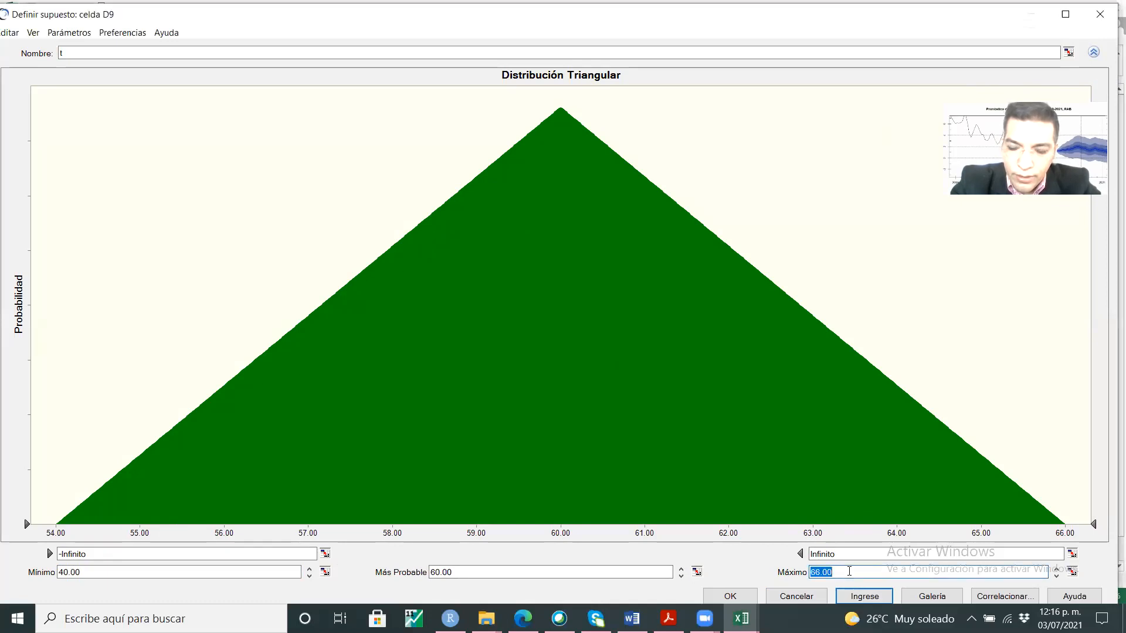
pyautogui.write('70')
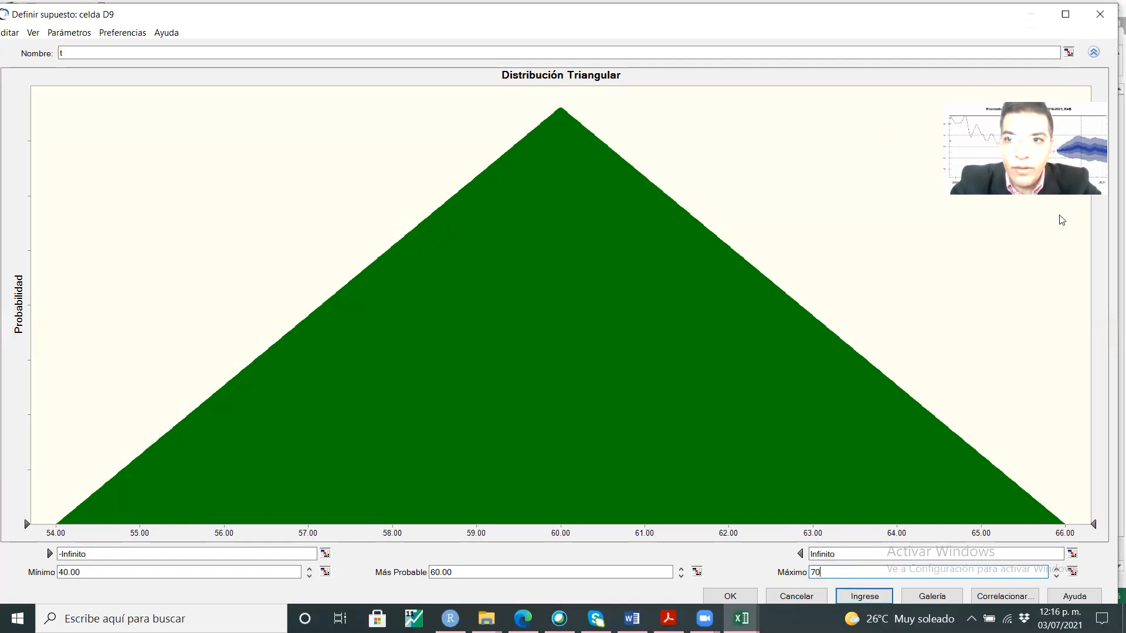
pyautogui.click(1094, 52)
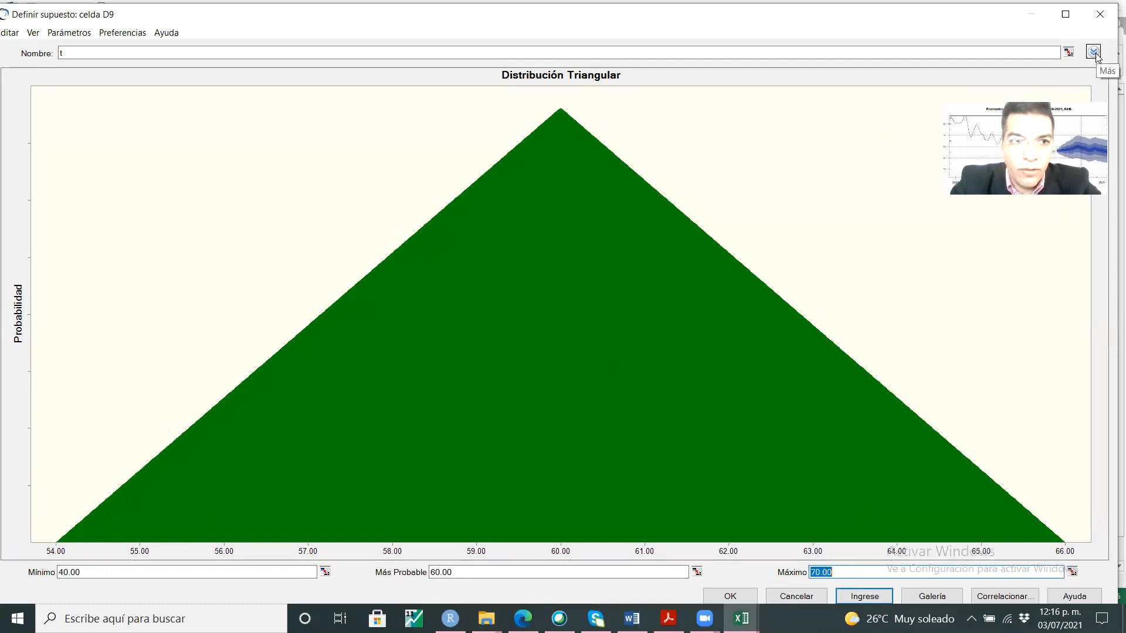
pyautogui.click(1069, 53)
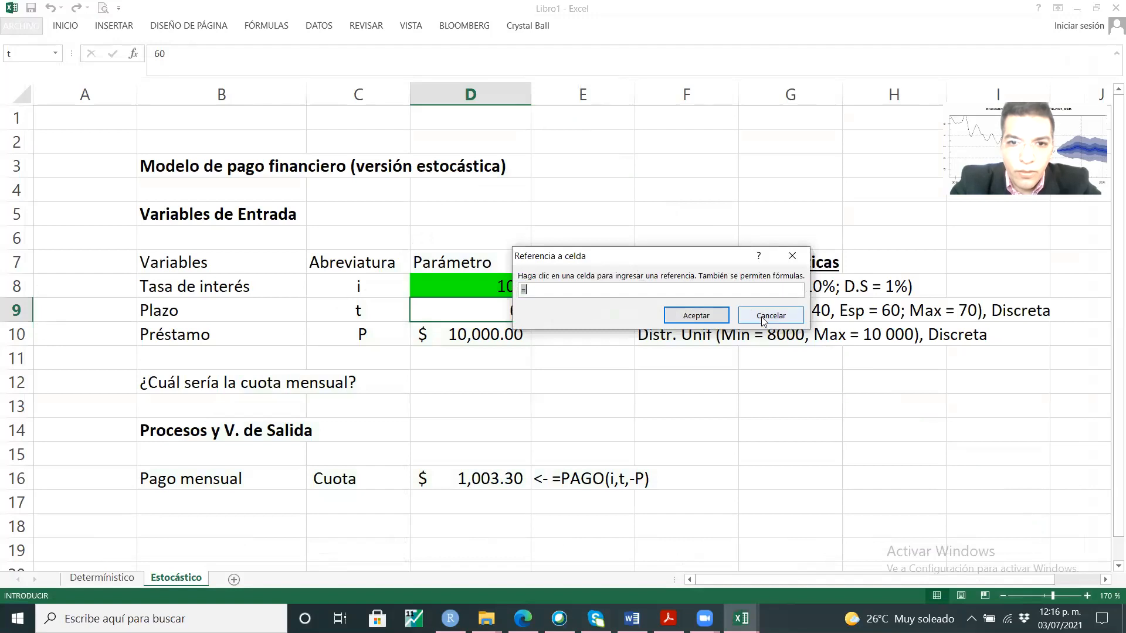
pyautogui.click(736, 317)
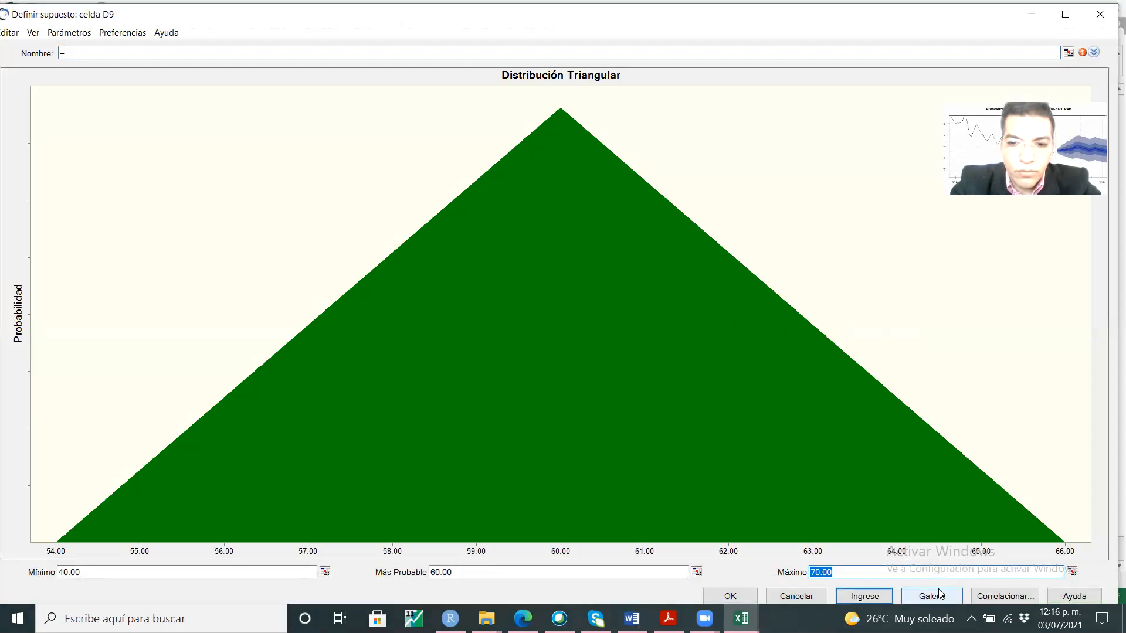
pyautogui.click(878, 599)
pyautogui.click(585, 350)
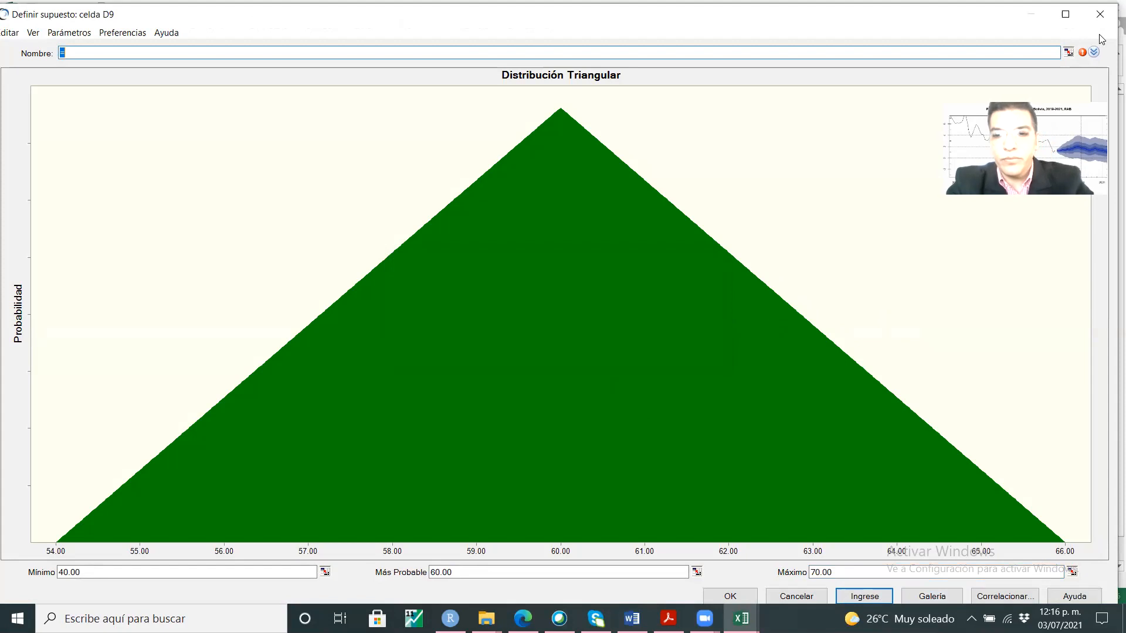
pyautogui.click(816, 591)
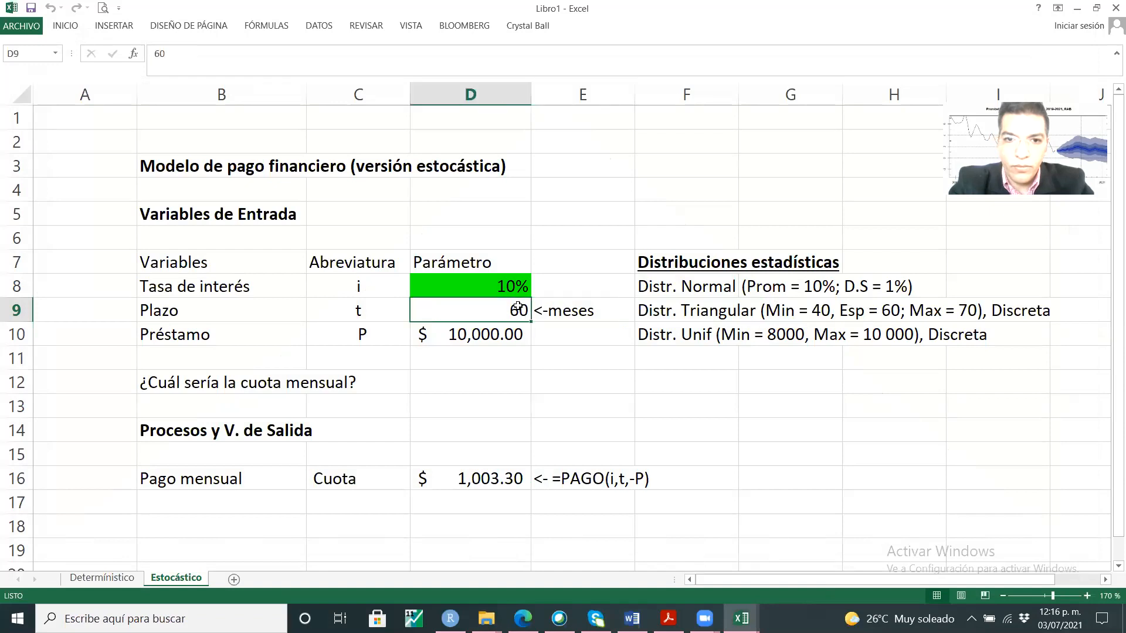
# Define a Triangular assumption for the loan term in cell D9 with minimum 40, most likely 60 and maximum 70, and accept it.
pyautogui.click(520, 26)
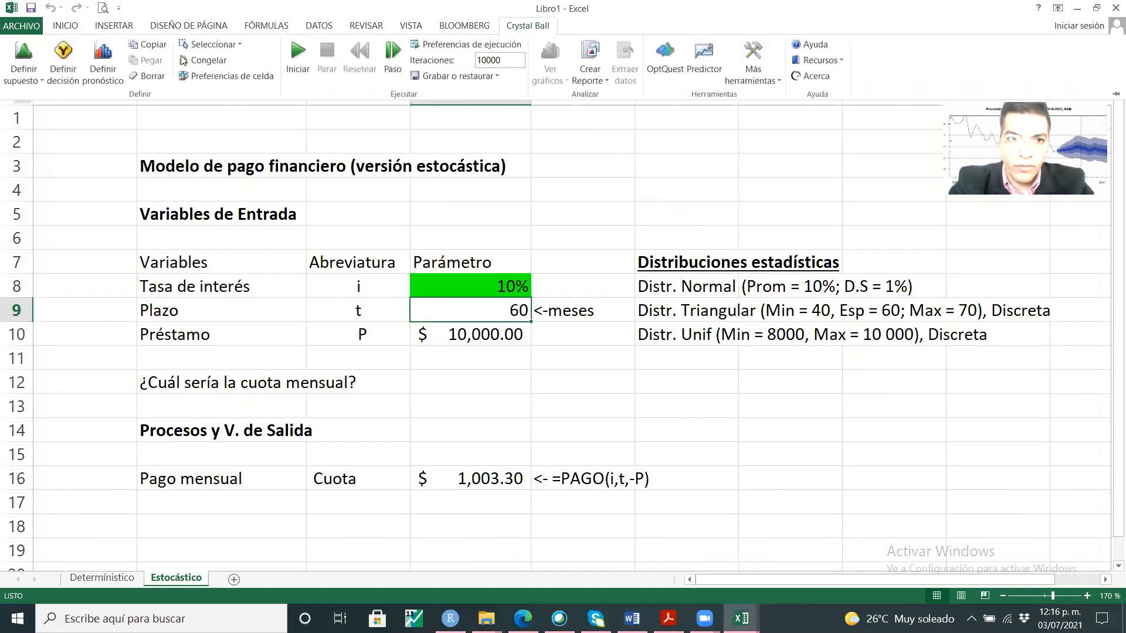
pyautogui.click(24, 59)
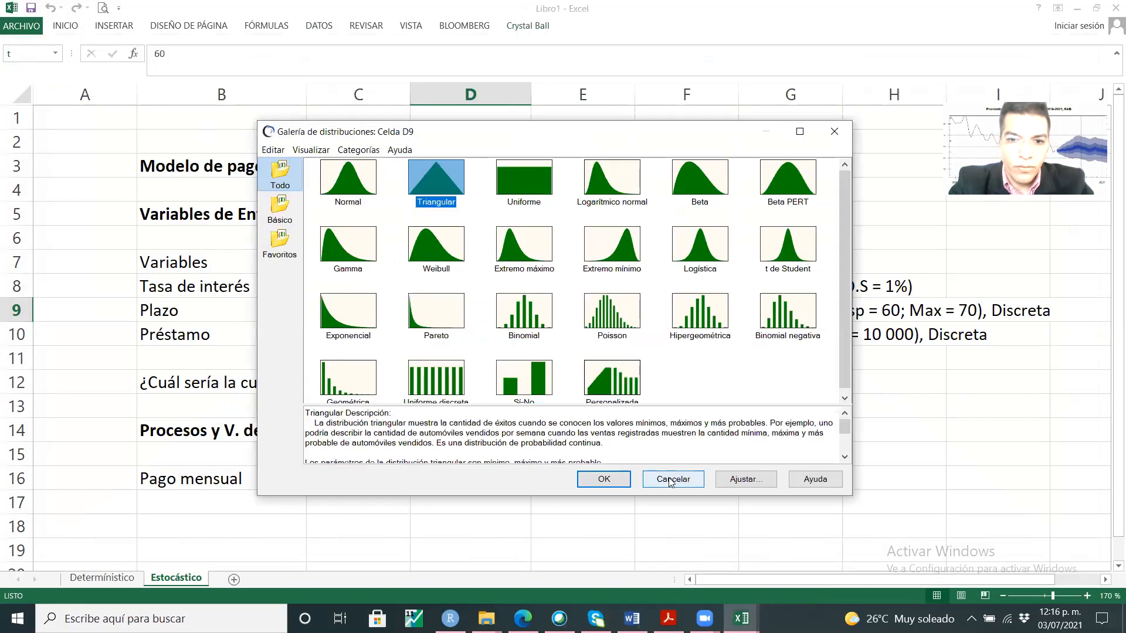
pyautogui.click(620, 480)
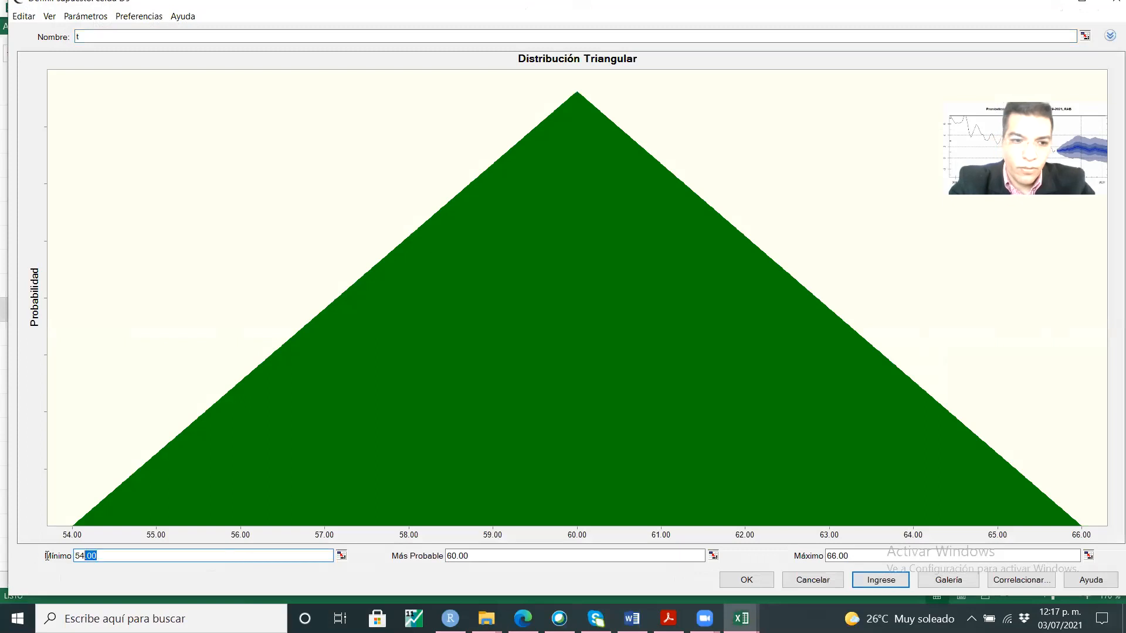
pyautogui.write('40')
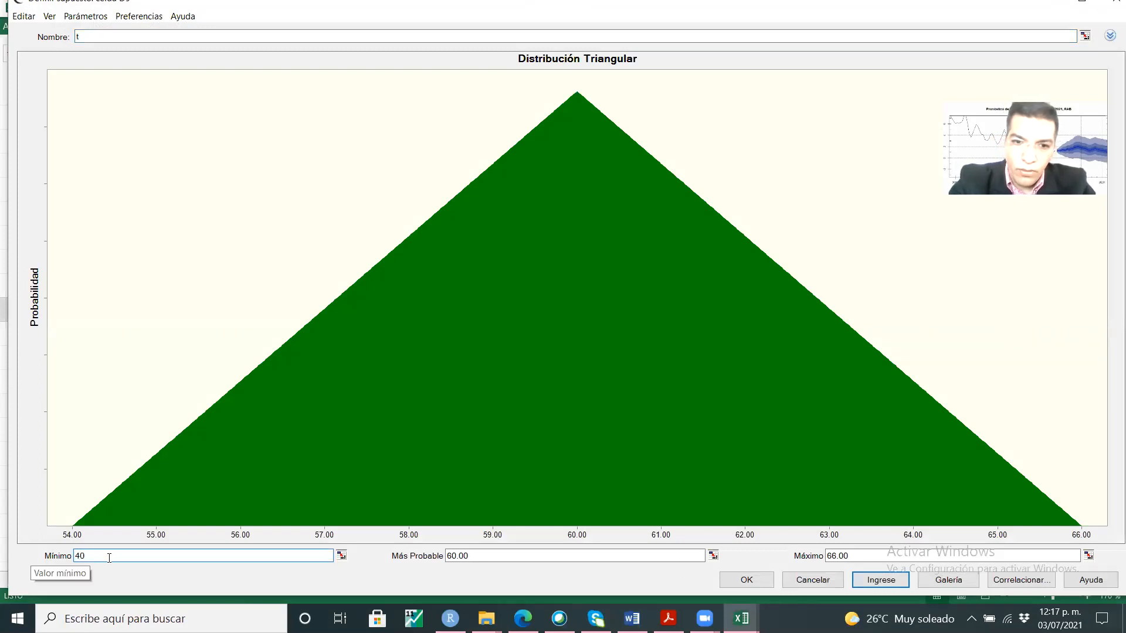
pyautogui.moveTo(857, 556); pyautogui.dragTo(831, 554)
pyautogui.write('70')
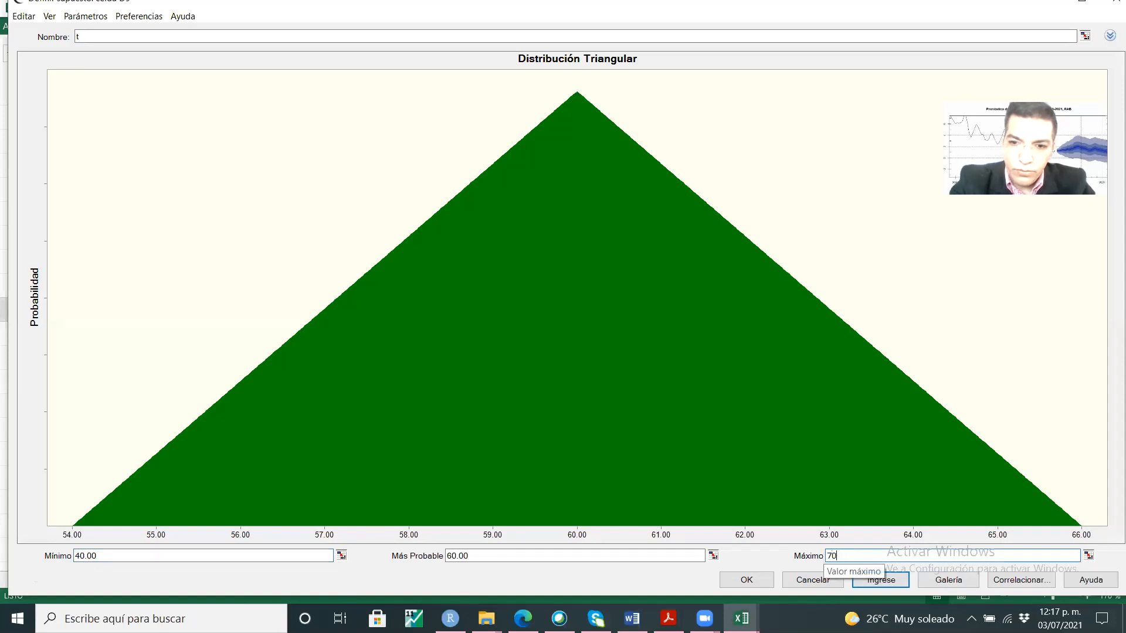
pyautogui.click(754, 580)
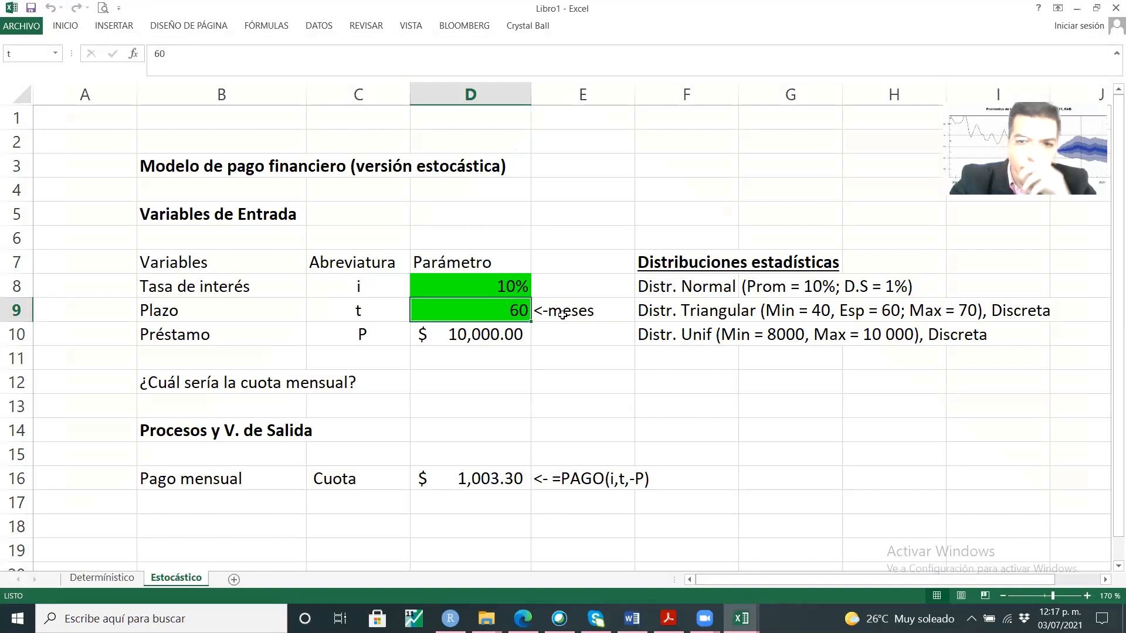
pyautogui.click(562, 315)
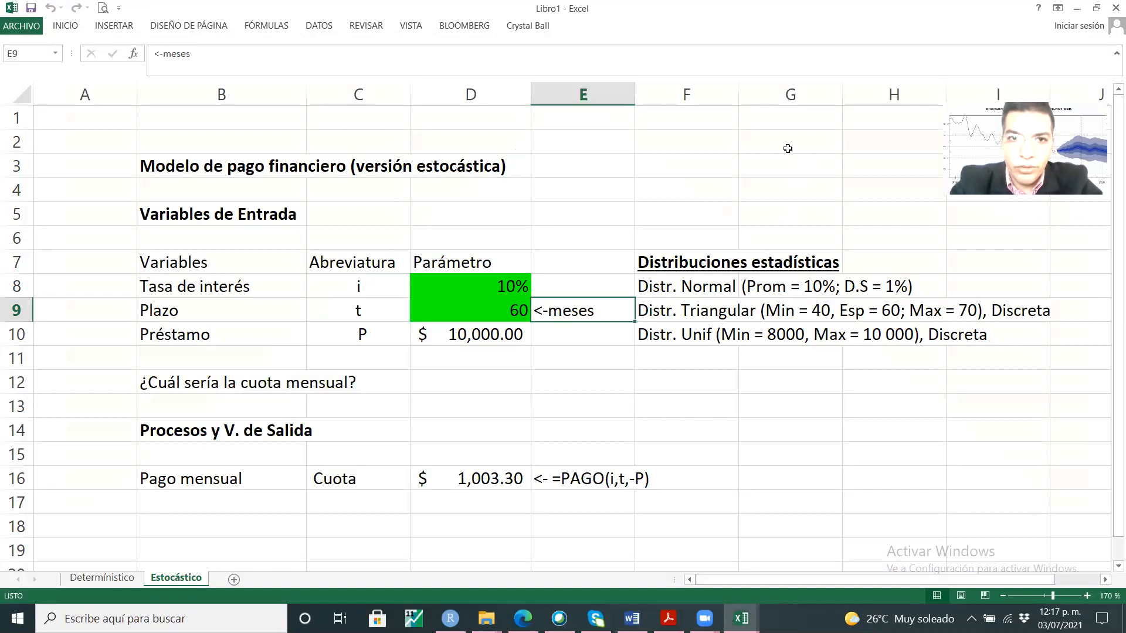
# Start a Crystal Ball assumption for the loan amount in cell D10 using the Uniforme discreta distribution.
pyautogui.click(527, 26)
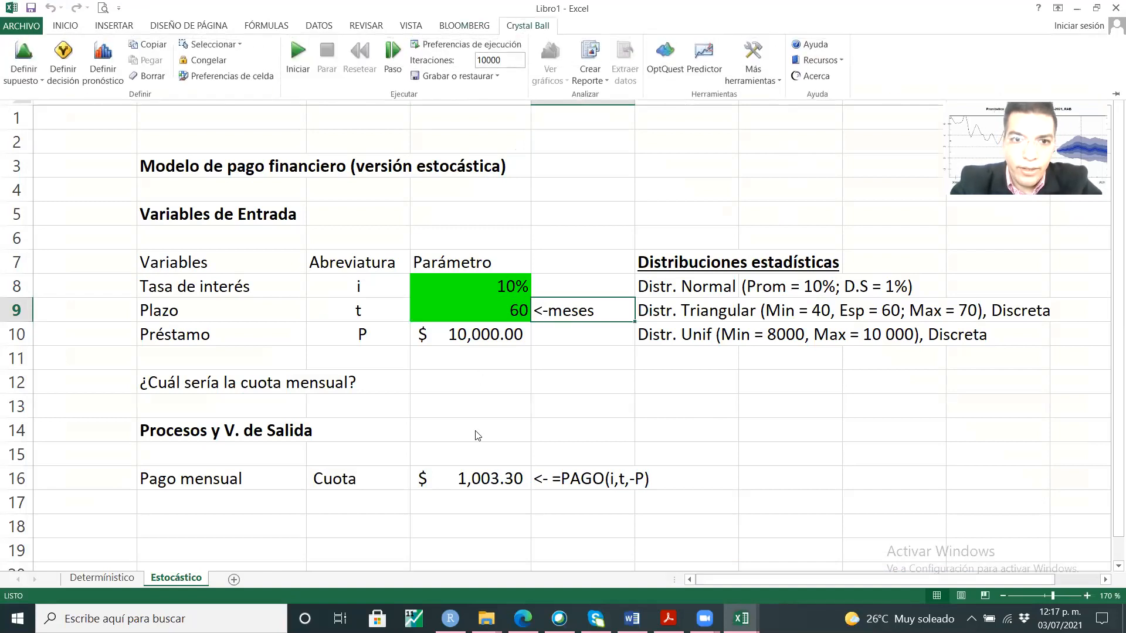
pyautogui.click(485, 337)
pyautogui.click(485, 335)
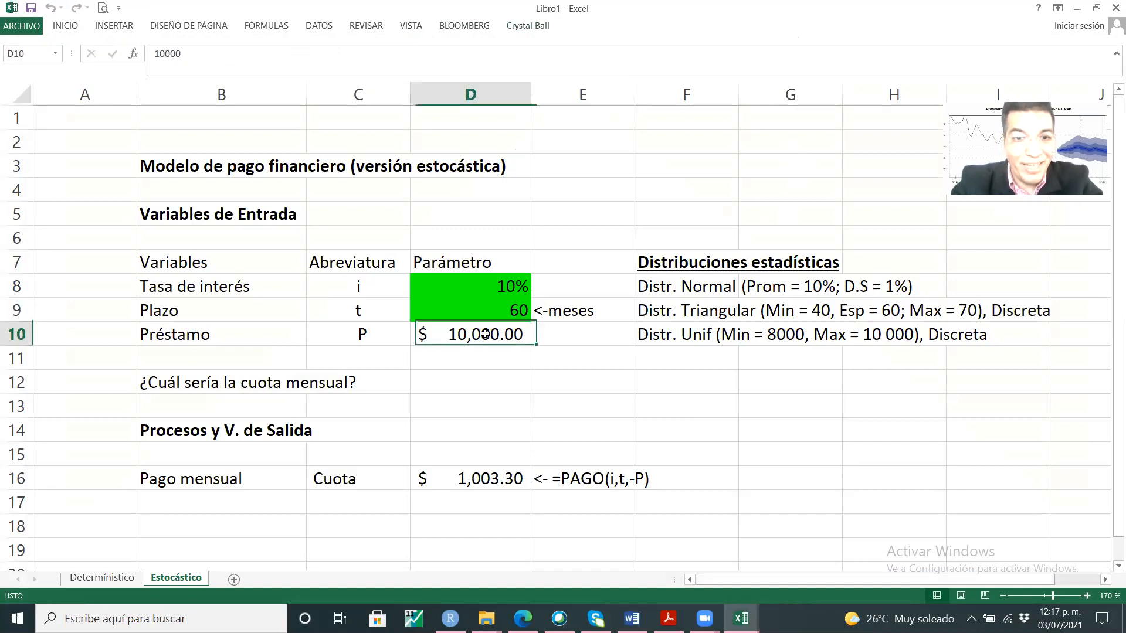
pyautogui.click(547, 27)
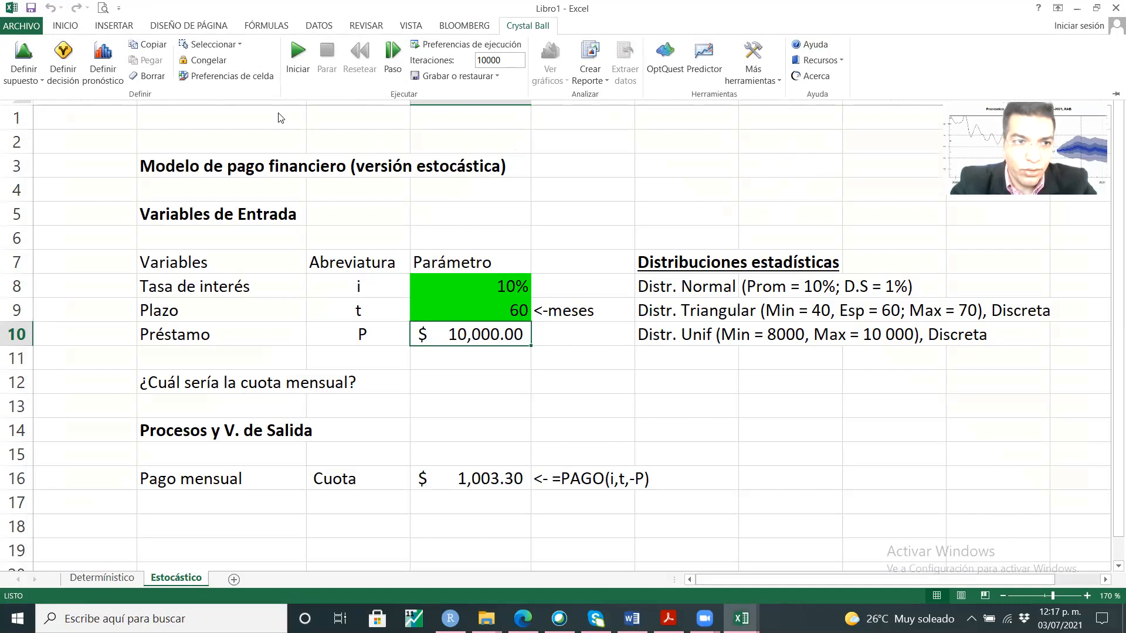
pyautogui.click(24, 54)
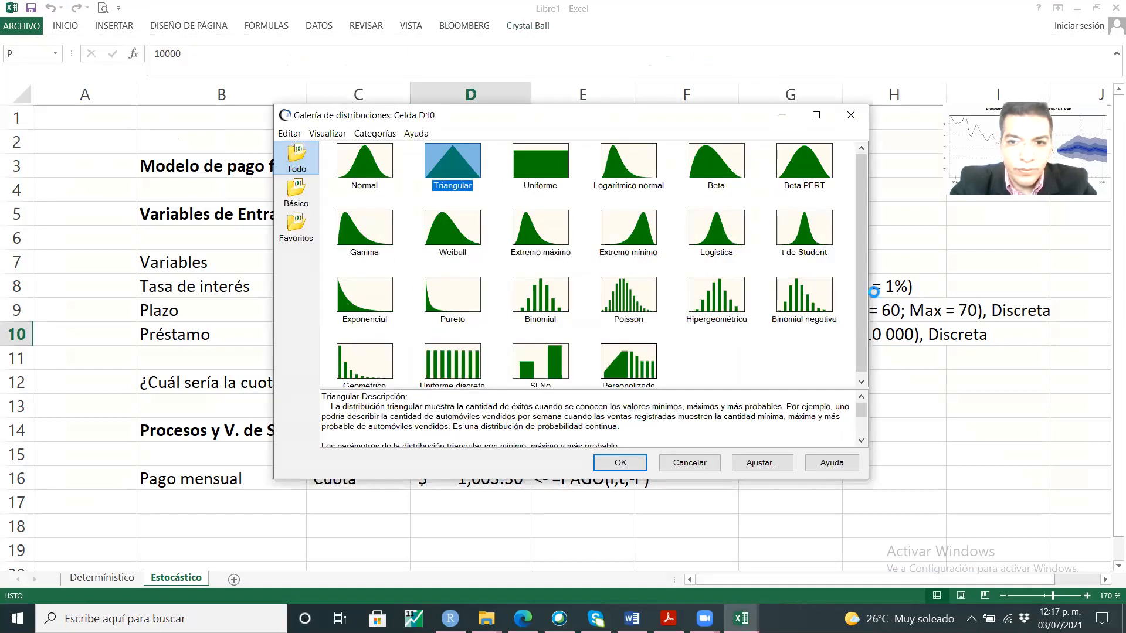
pyautogui.moveTo(861, 299); pyautogui.dragTo(868, 346)
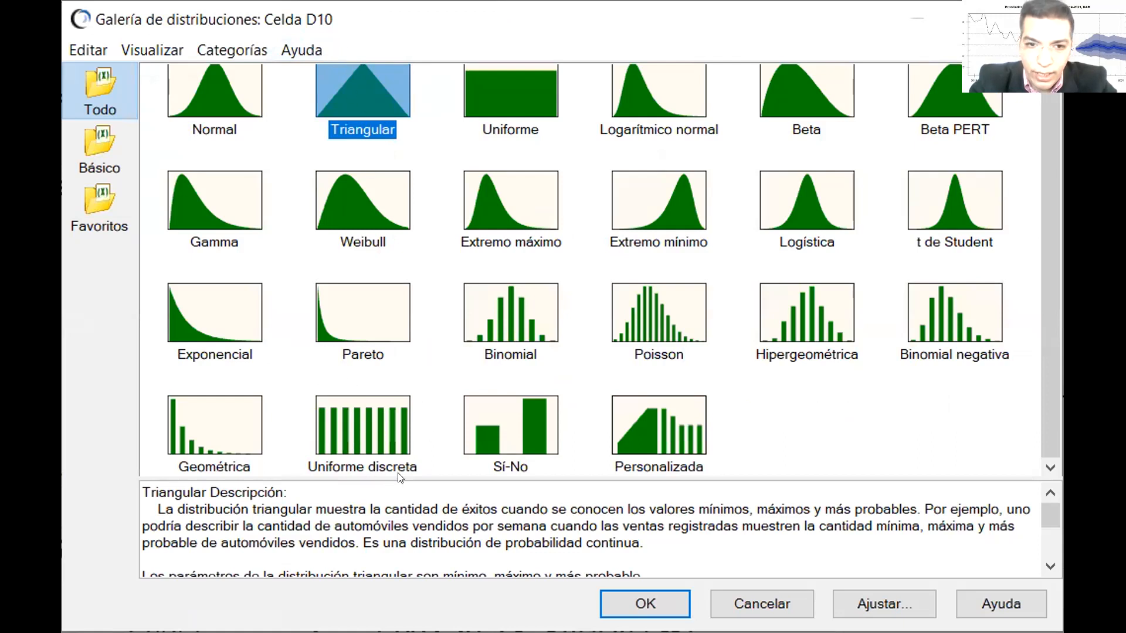
pyautogui.click(364, 434)
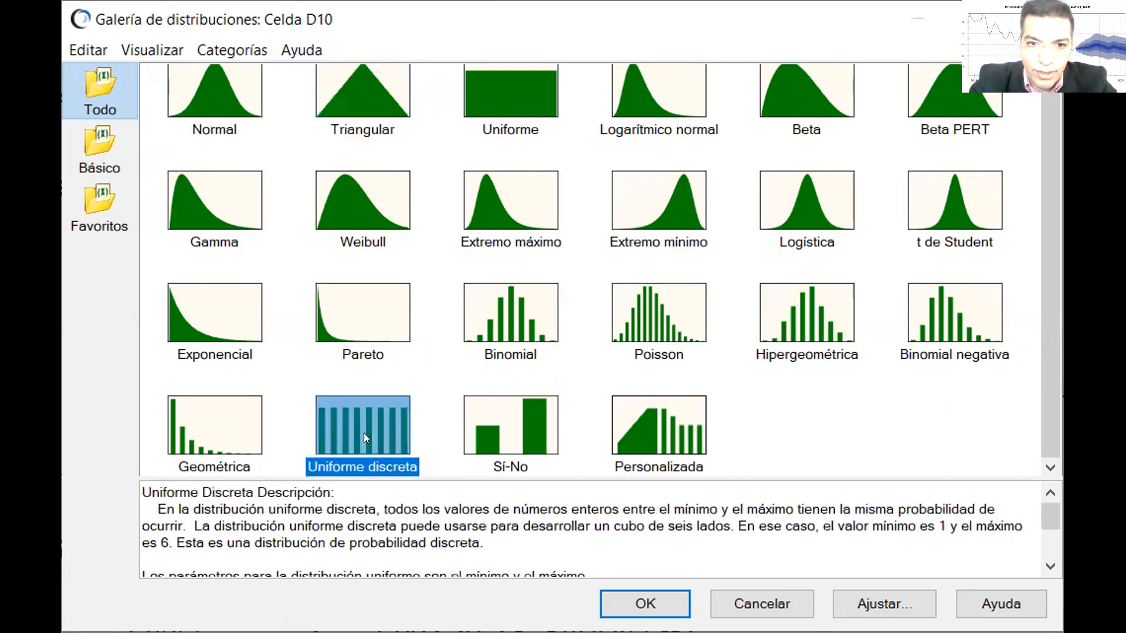
pyautogui.click(650, 600)
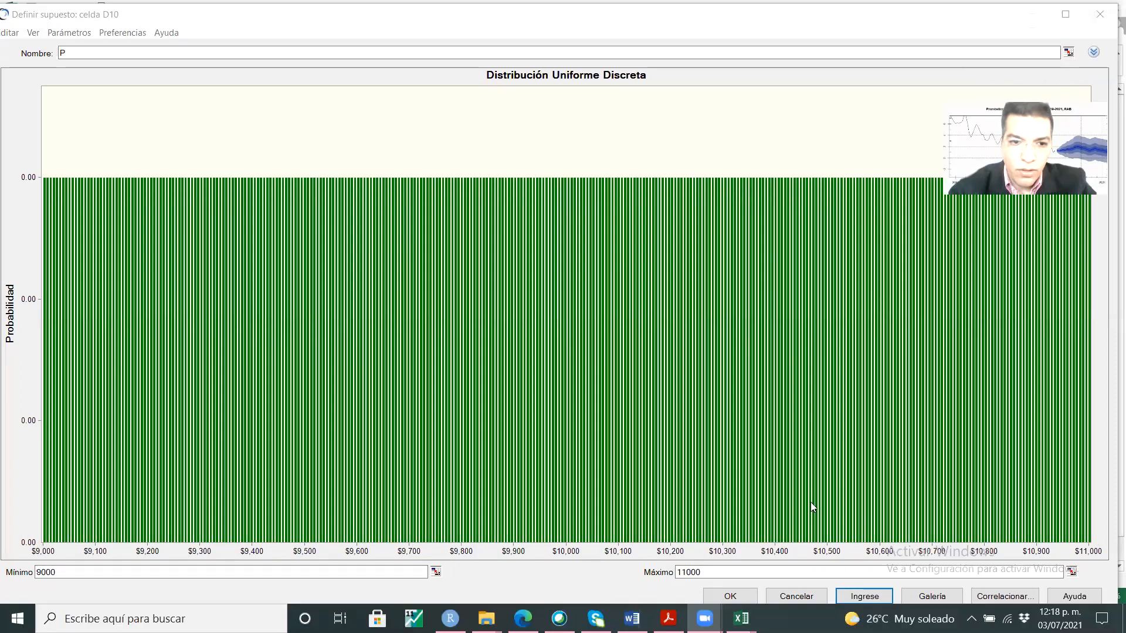
# Set the loan amount's discrete uniform distribution to minimum 8000 and maximum 10000, and accept the assumption.
pyautogui.moveTo(65, 572); pyautogui.dragTo(20, 570)
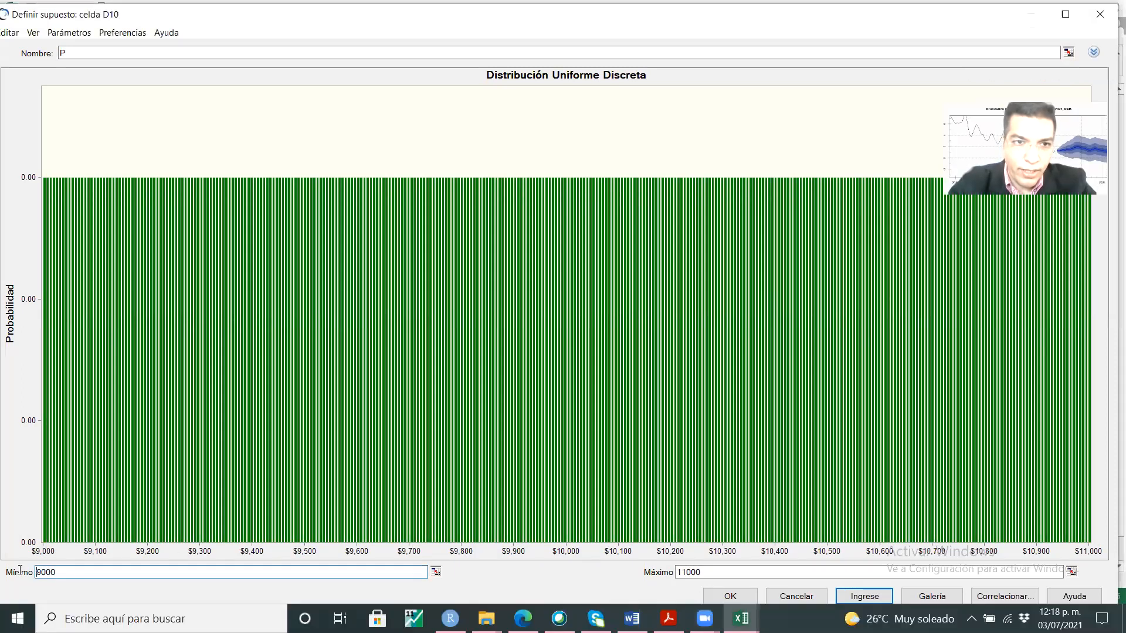
pyautogui.click(61, 571)
pyautogui.doubleClick(49, 571)
pyautogui.write('80')
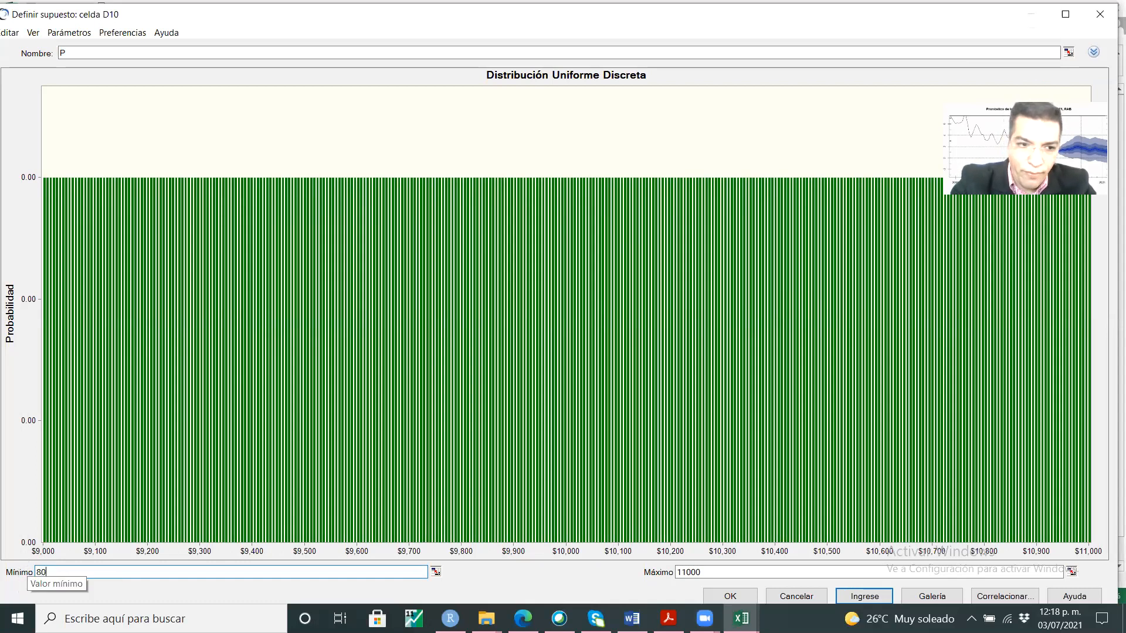
pyautogui.press('Tab')
pyautogui.moveTo(674, 562); pyautogui.dragTo(645, 557)
pyautogui.write('1')
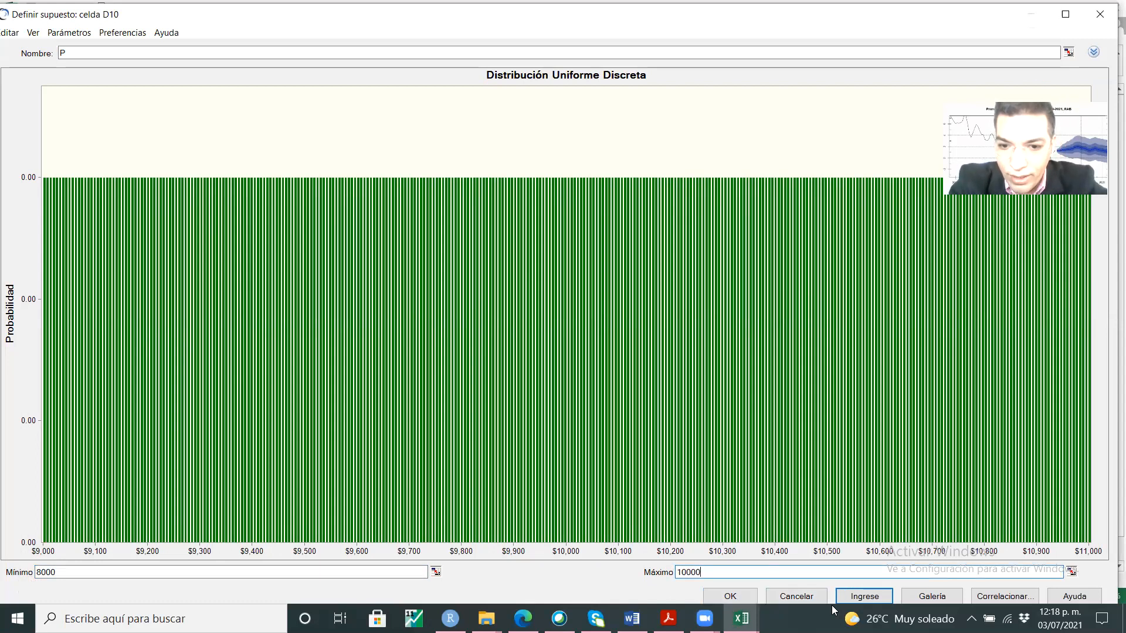
pyautogui.click(748, 598)
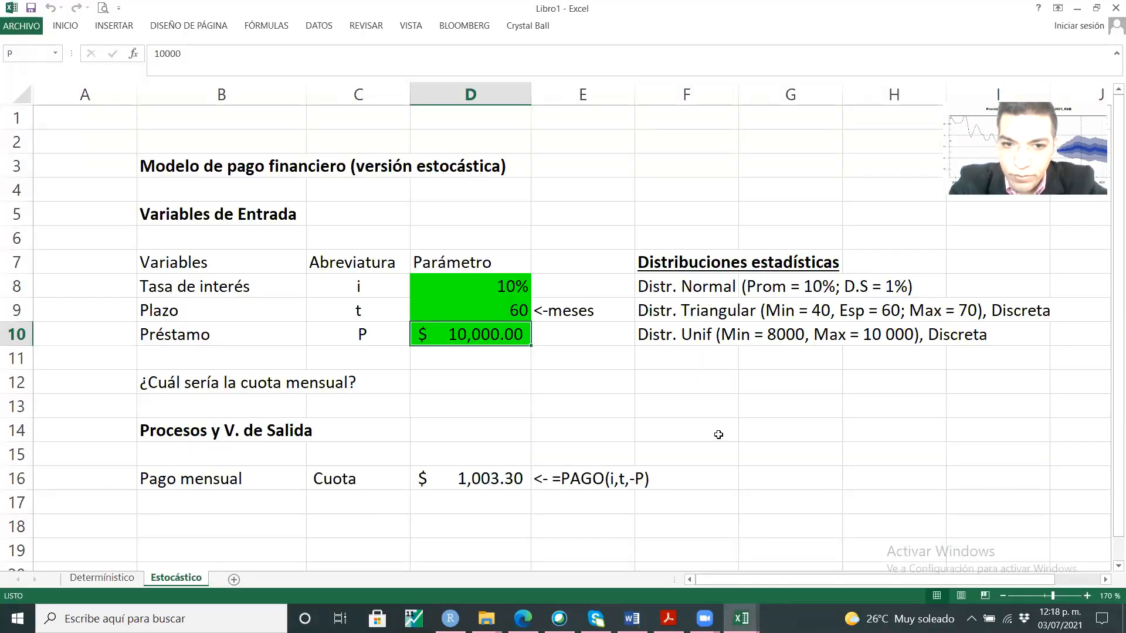
pyautogui.click(702, 361)
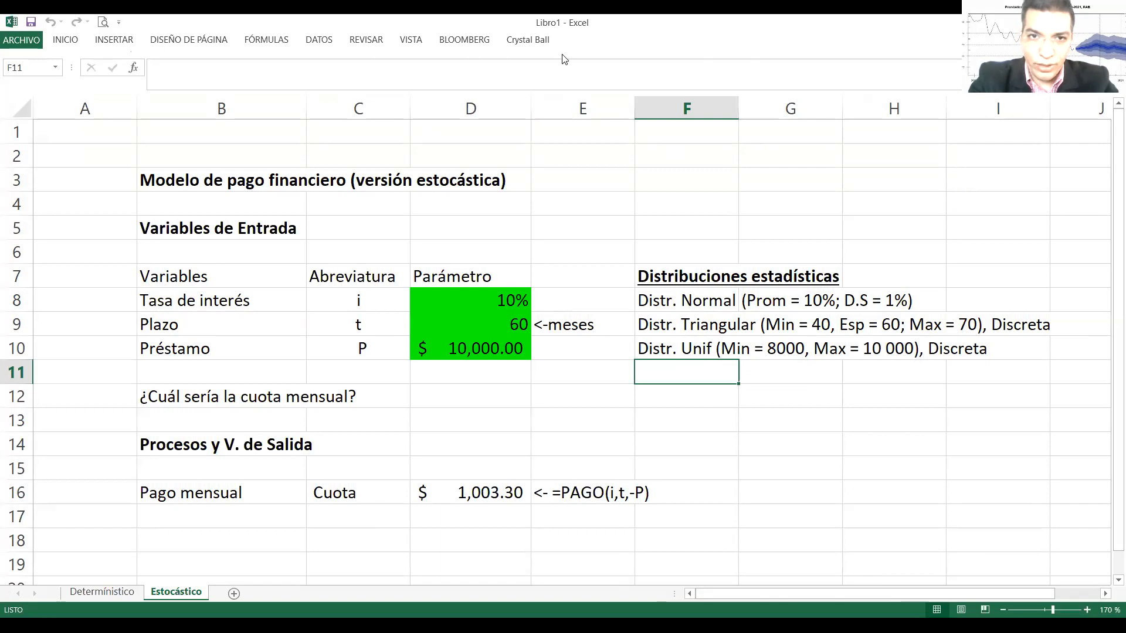
# Start a Crystal Ball forecast definition for the monthly payment in cell D16.
pyautogui.click(540, 41)
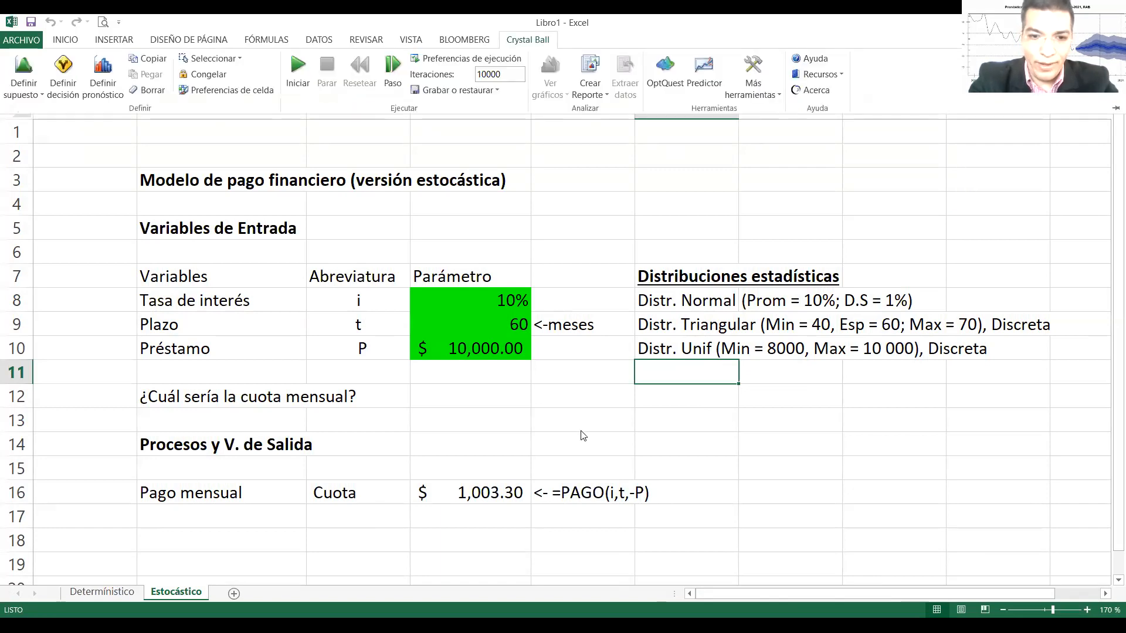
pyautogui.click(567, 534)
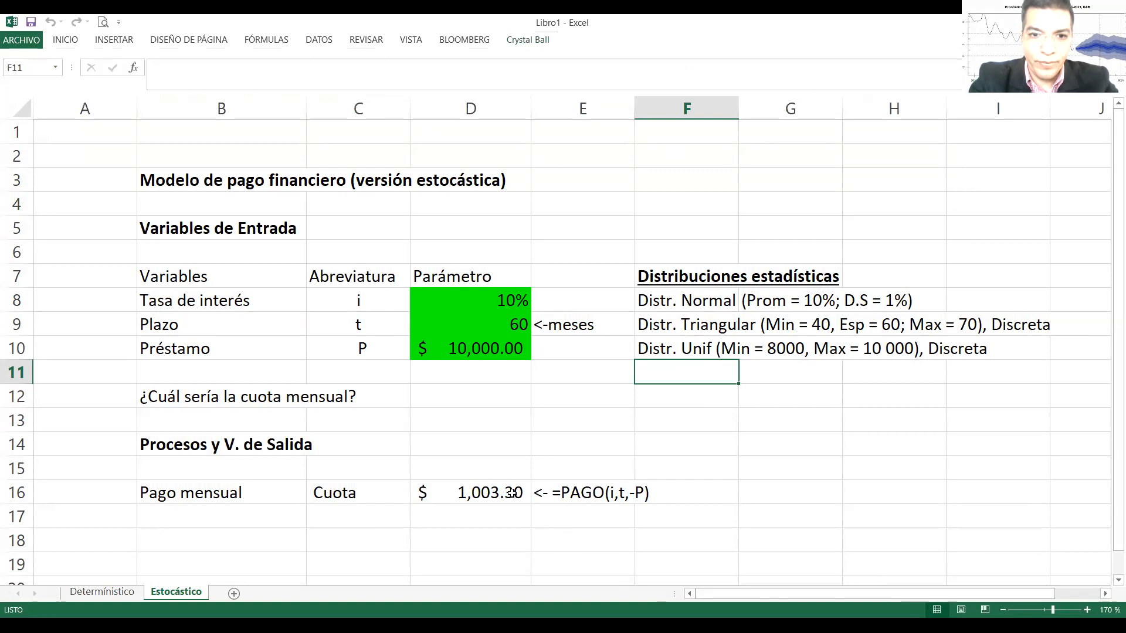
pyautogui.click(496, 493)
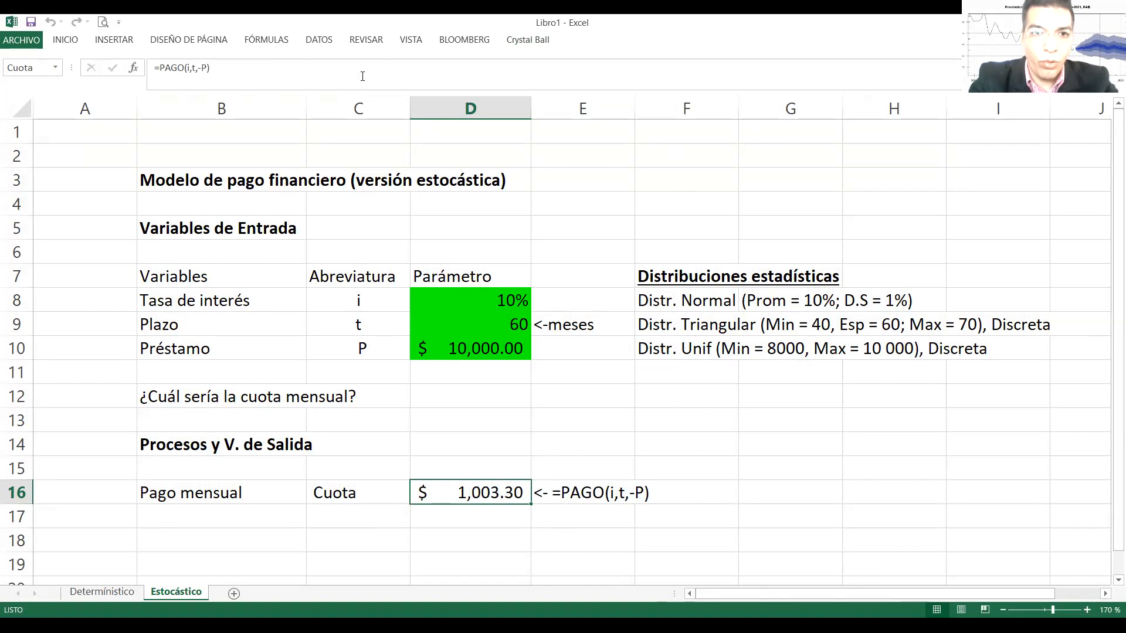
pyautogui.click(527, 41)
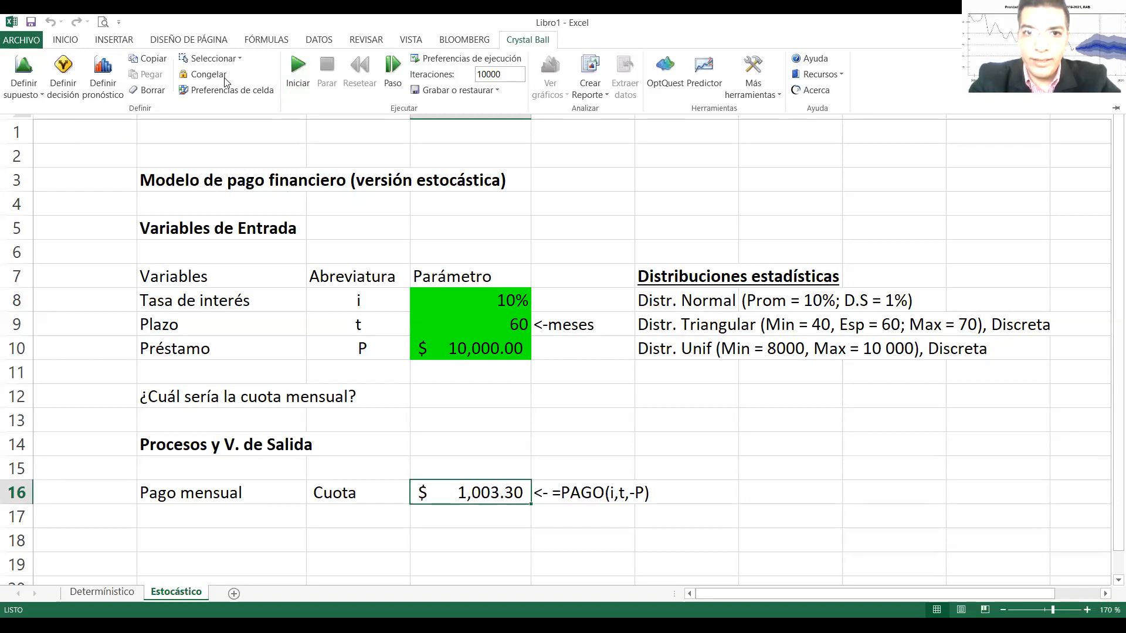
pyautogui.click(532, 41)
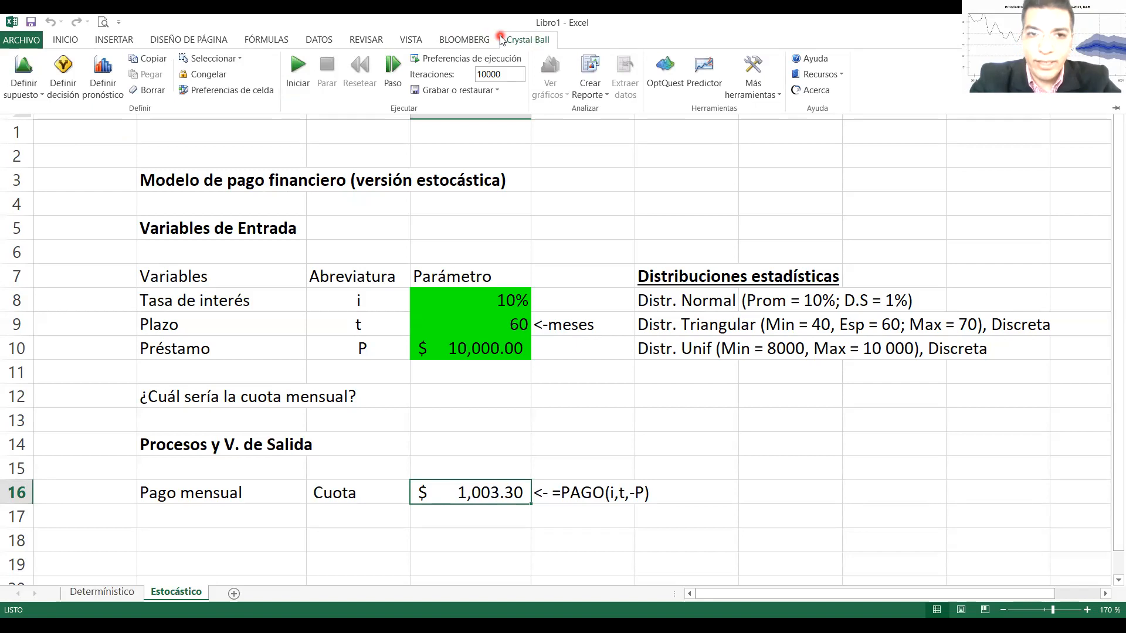
pyautogui.click(118, 78)
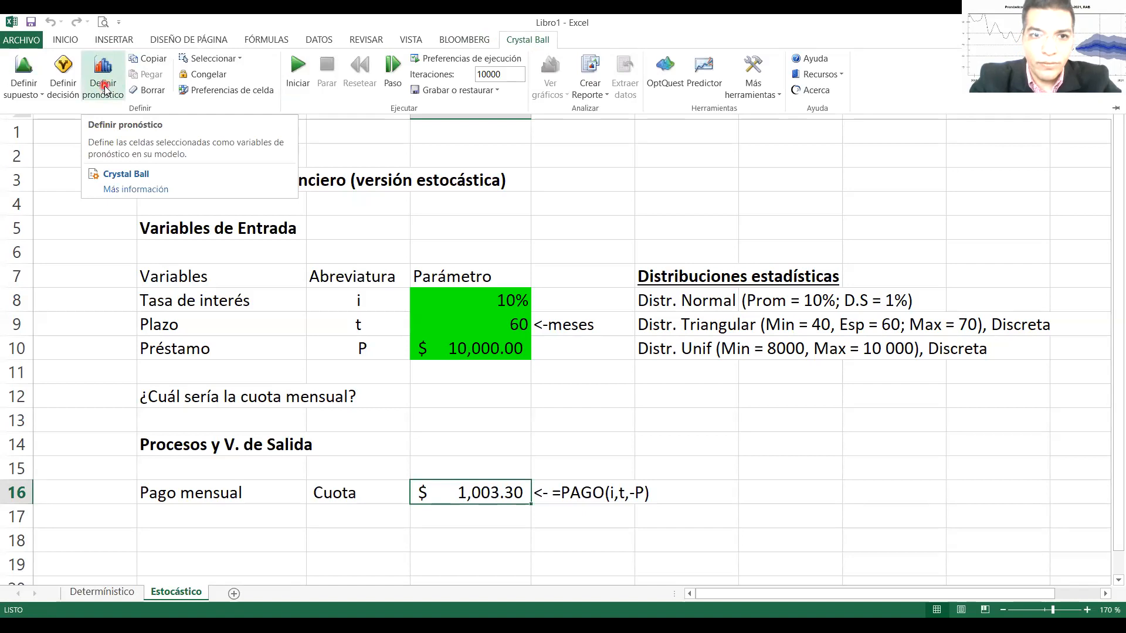
pyautogui.click(105, 88)
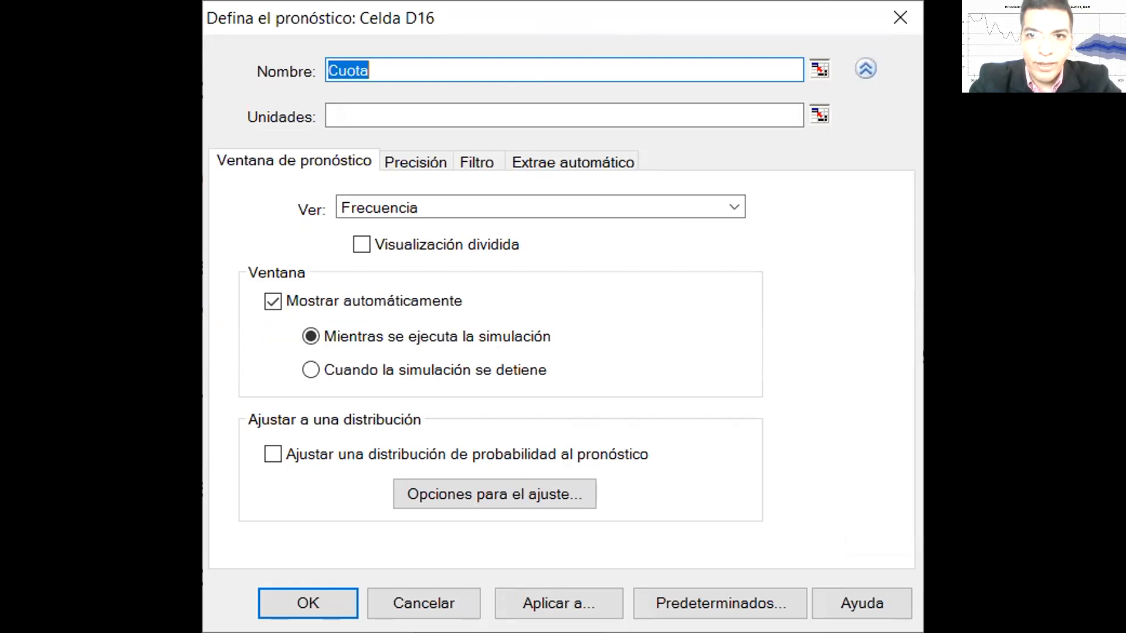
# Set the units of the Cuota forecast to $.
pyautogui.click(775, 39)
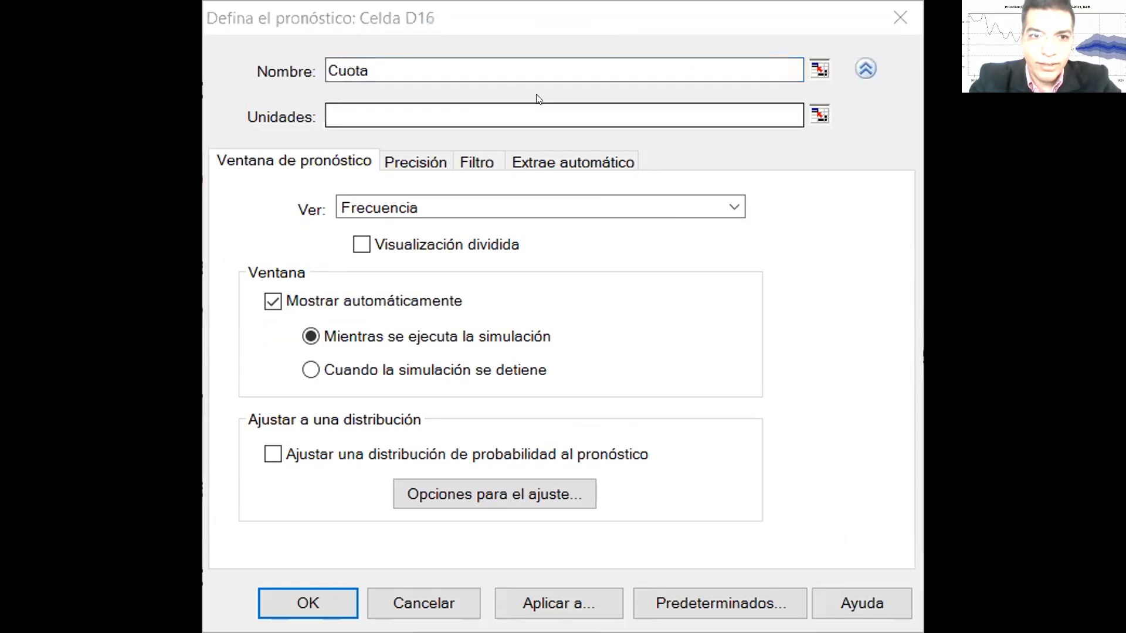
pyautogui.click(505, 110)
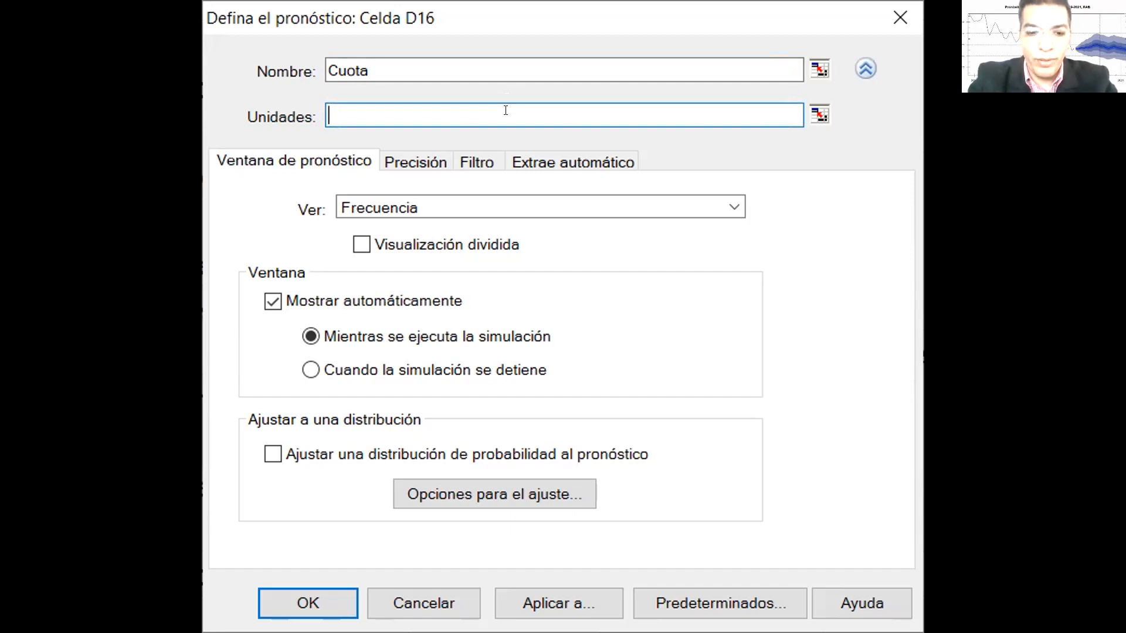
pyautogui.write('$')
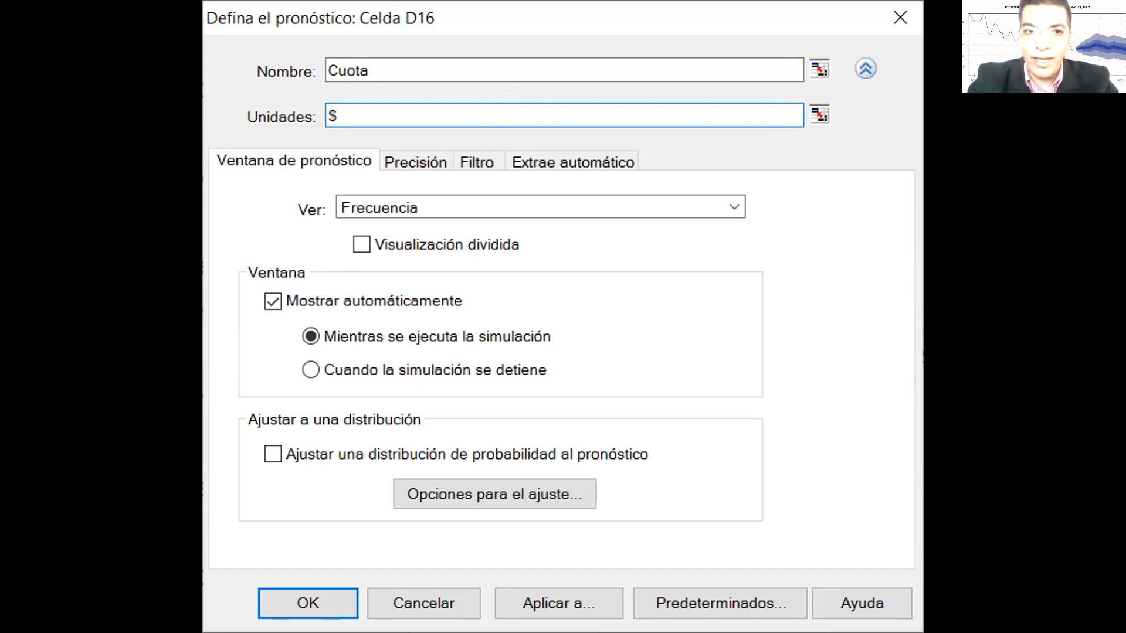
pyautogui.press('BackSpace')
pyautogui.write('%')
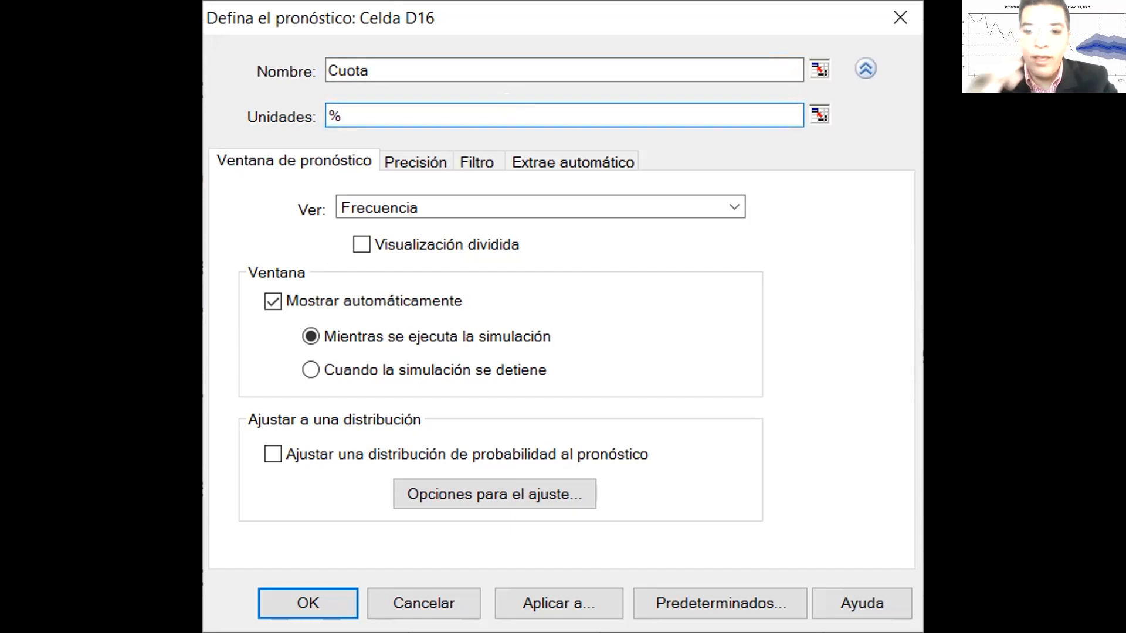
pyautogui.press('BackSpace')
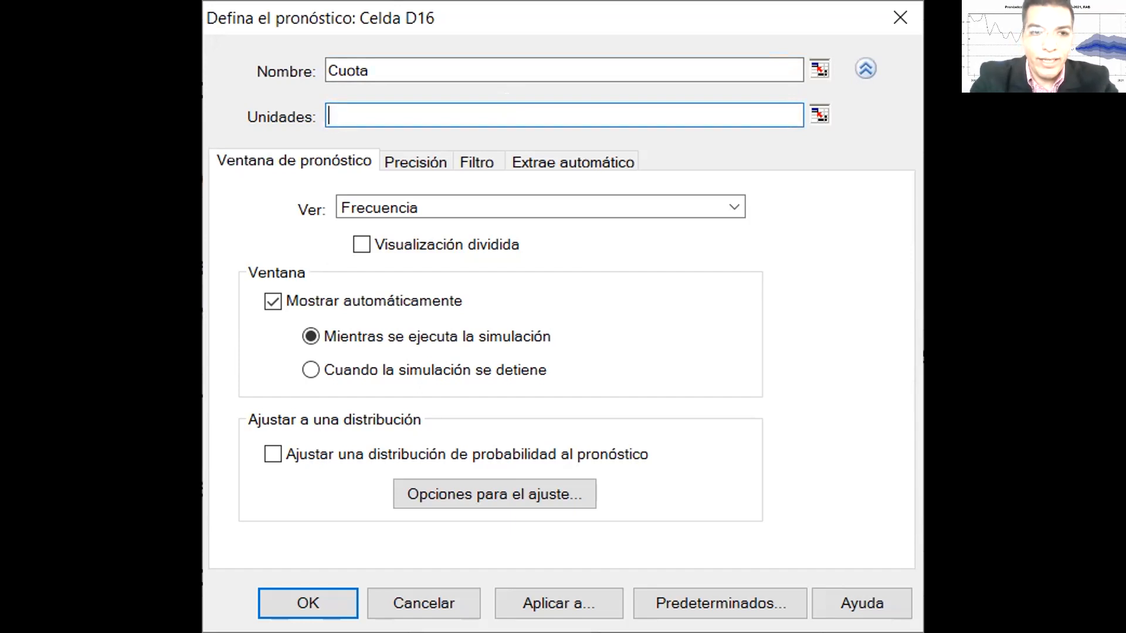
pyautogui.write('$')
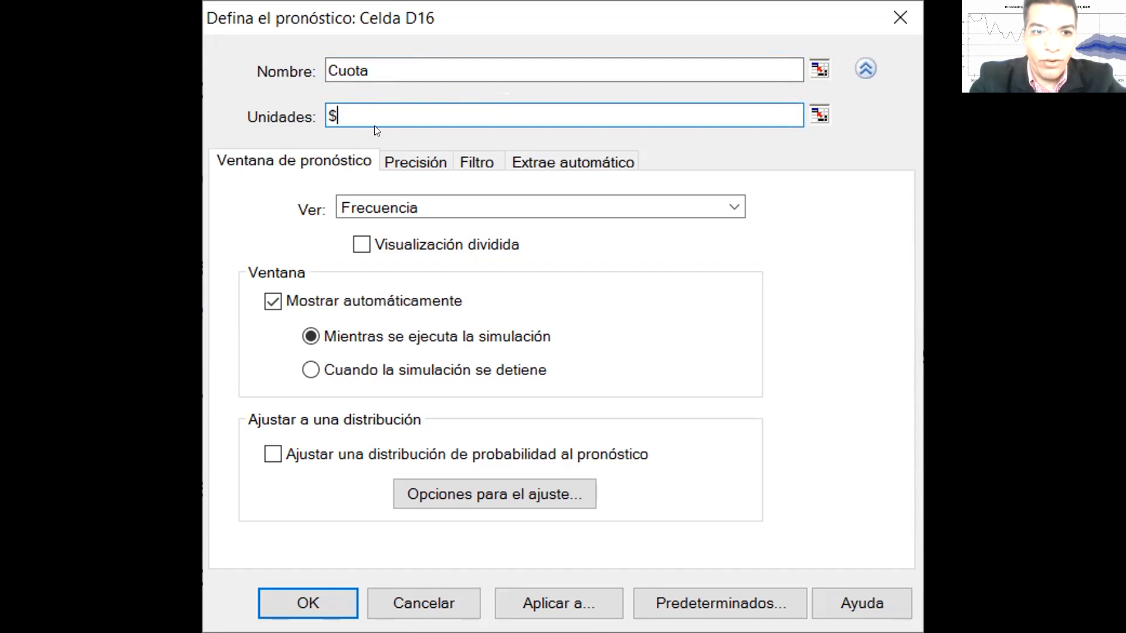
# Specify the desired precision for the forecast's mean, entering 5 for absolute units and choosing the percentage criterion.
pyautogui.click(400, 164)
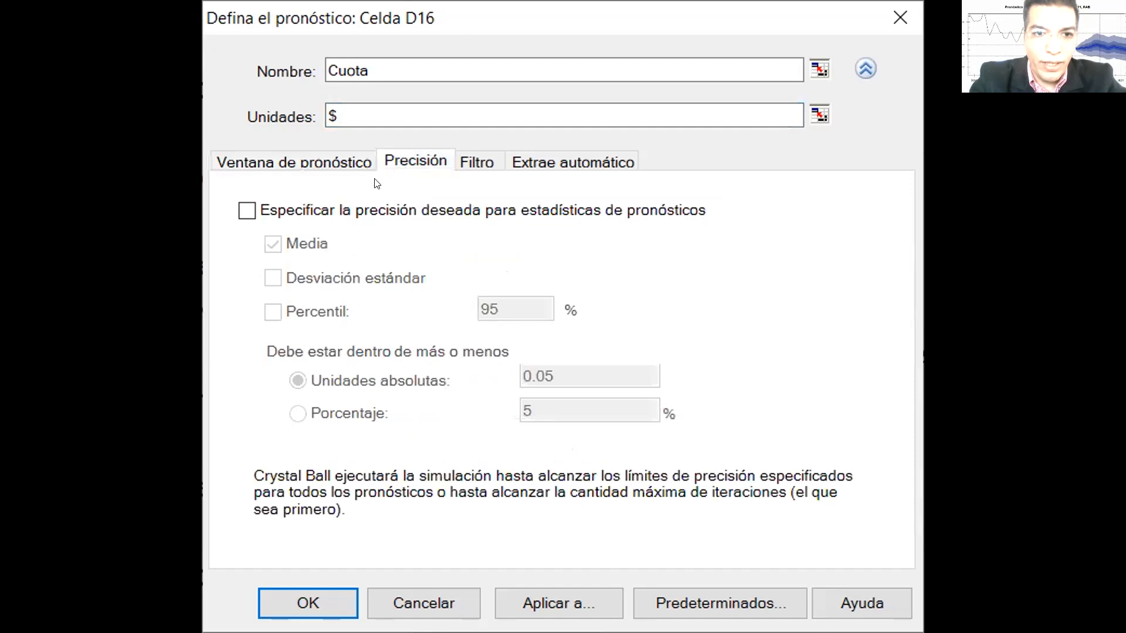
pyautogui.click(246, 207)
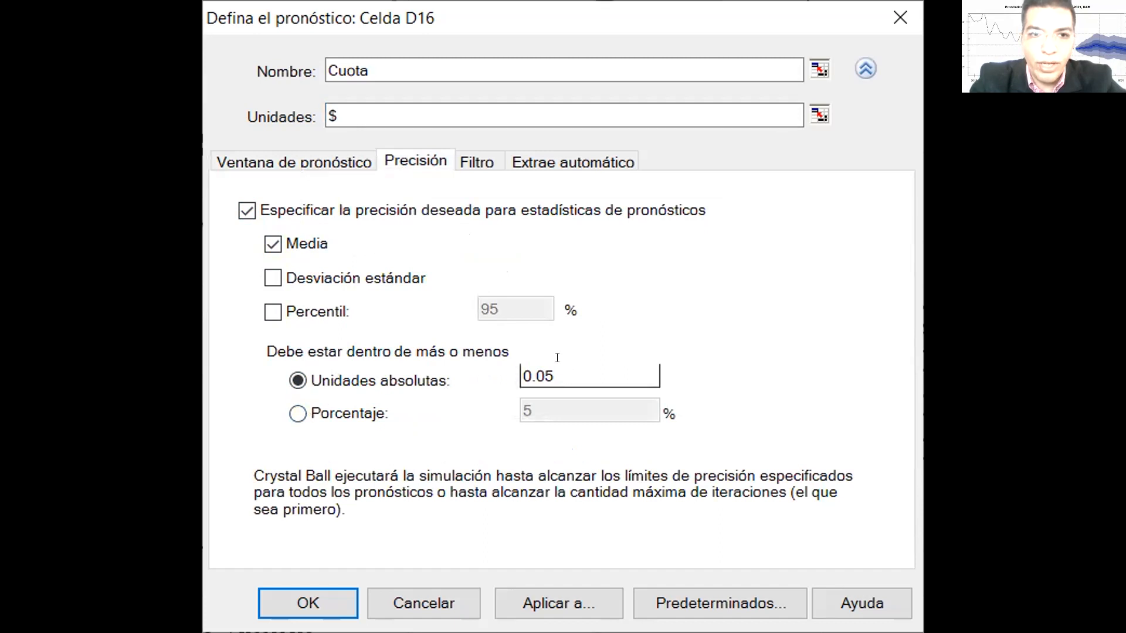
pyautogui.moveTo(556, 376); pyautogui.dragTo(520, 359)
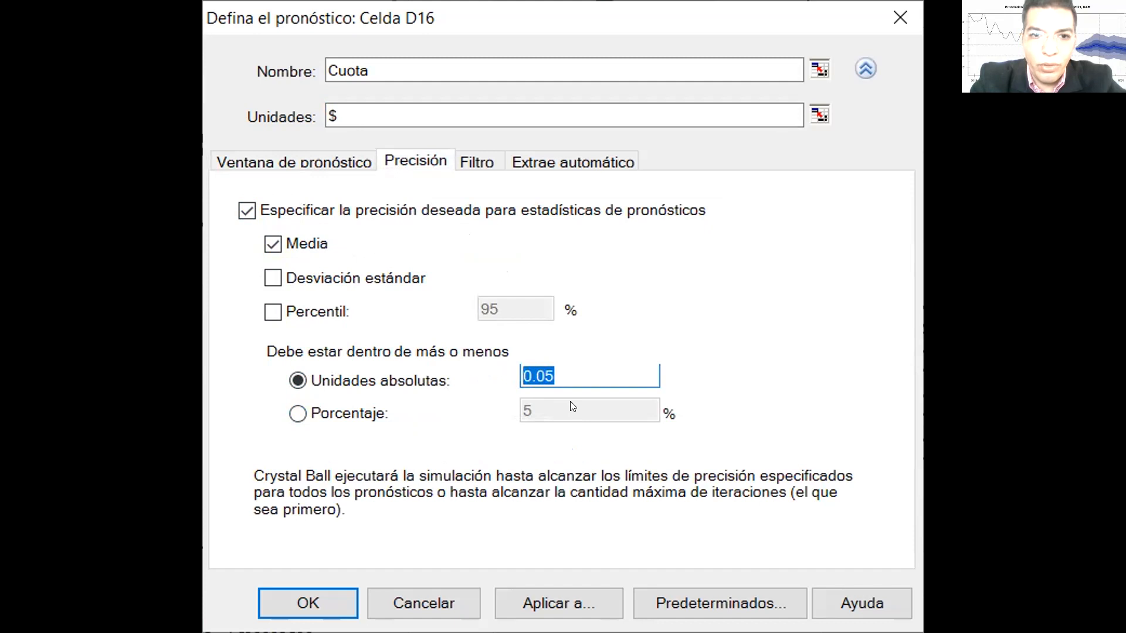
pyautogui.write('5')
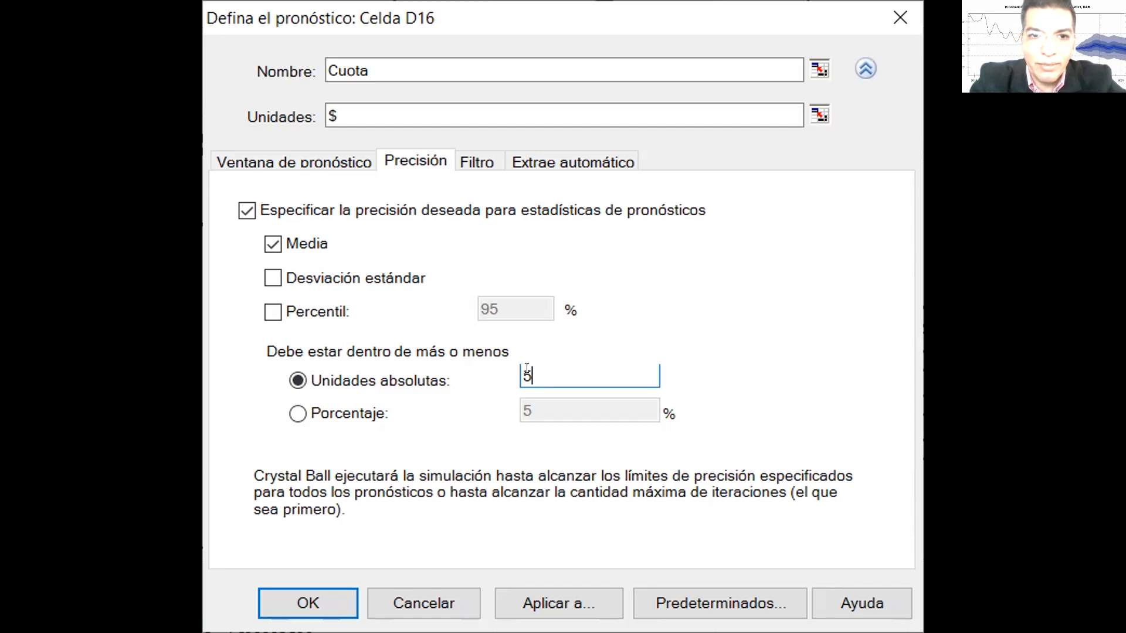
pyautogui.click(349, 405)
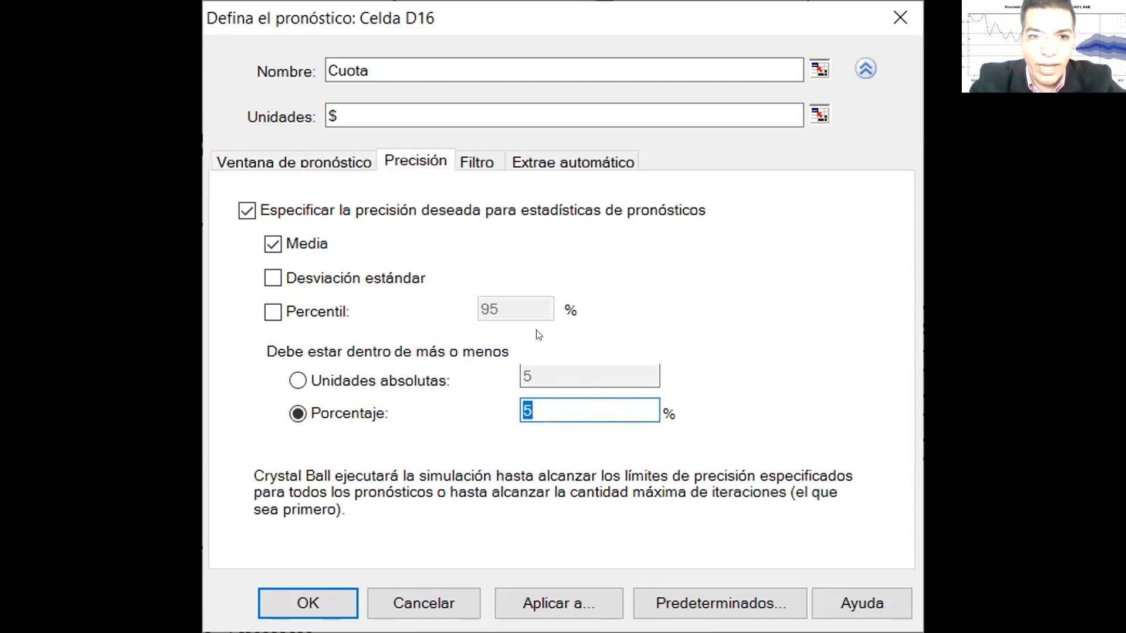
# Review the forecast's filter and automatic extraction options, keep the mean's precision as a 5 % percentage, and accept the forecast.
pyautogui.click(485, 164)
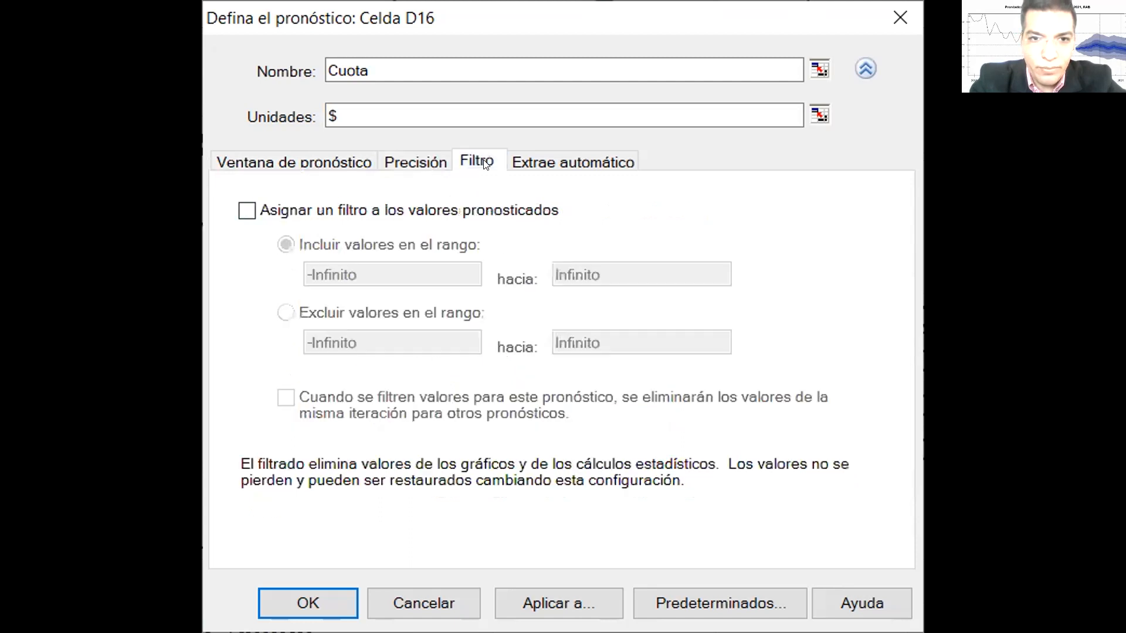
pyautogui.click(540, 164)
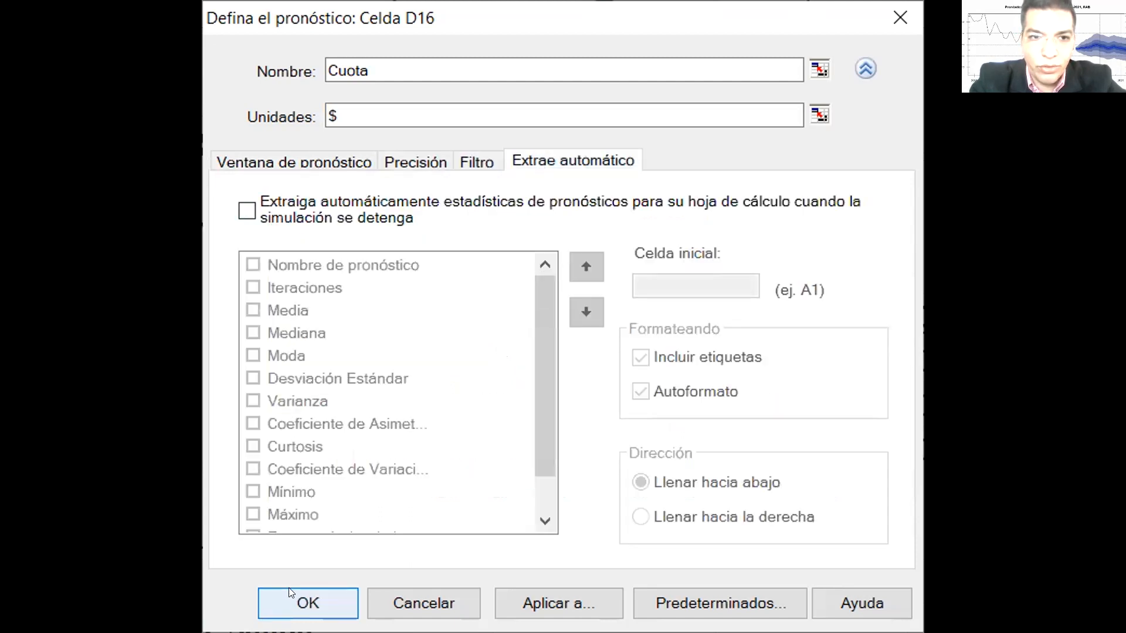
pyautogui.press('Tab')
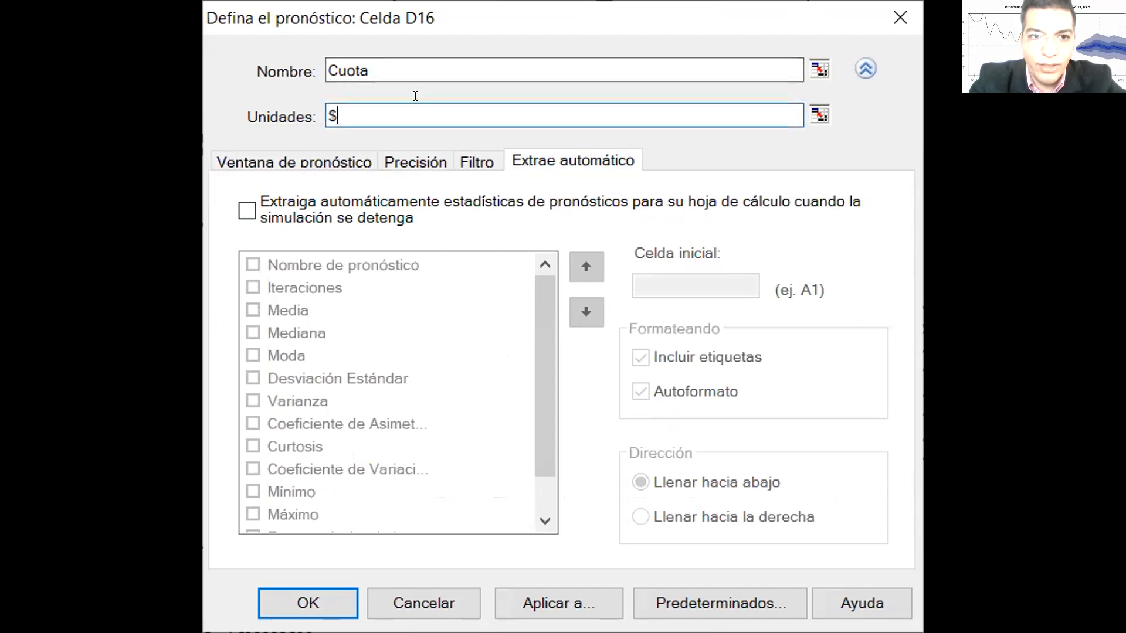
pyautogui.click(401, 157)
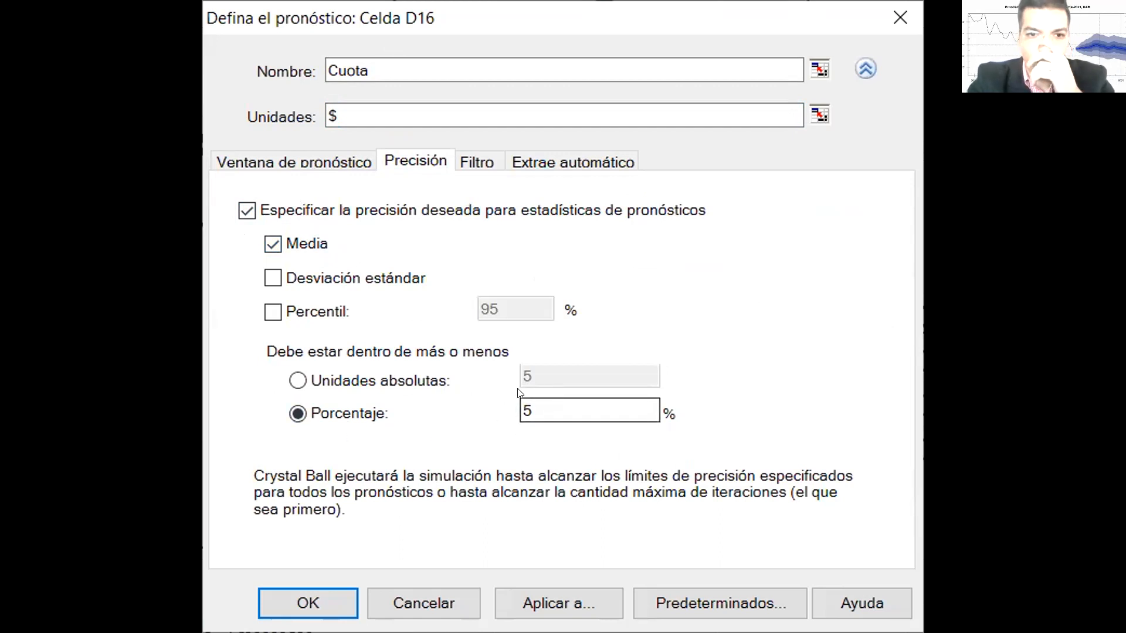
pyautogui.click(397, 384)
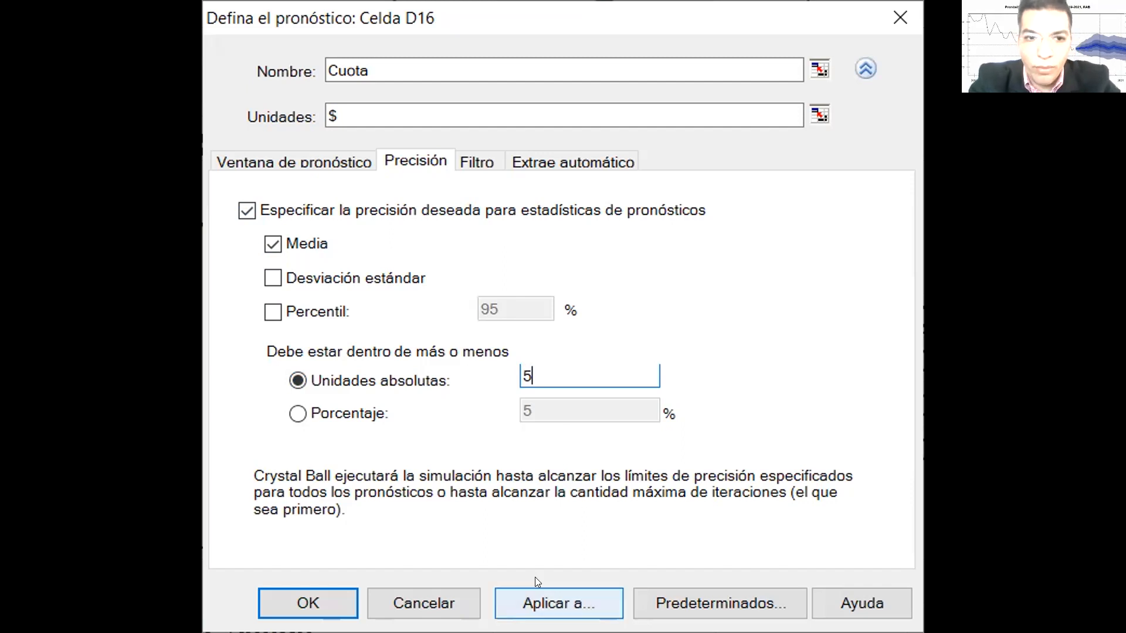
pyautogui.click(293, 411)
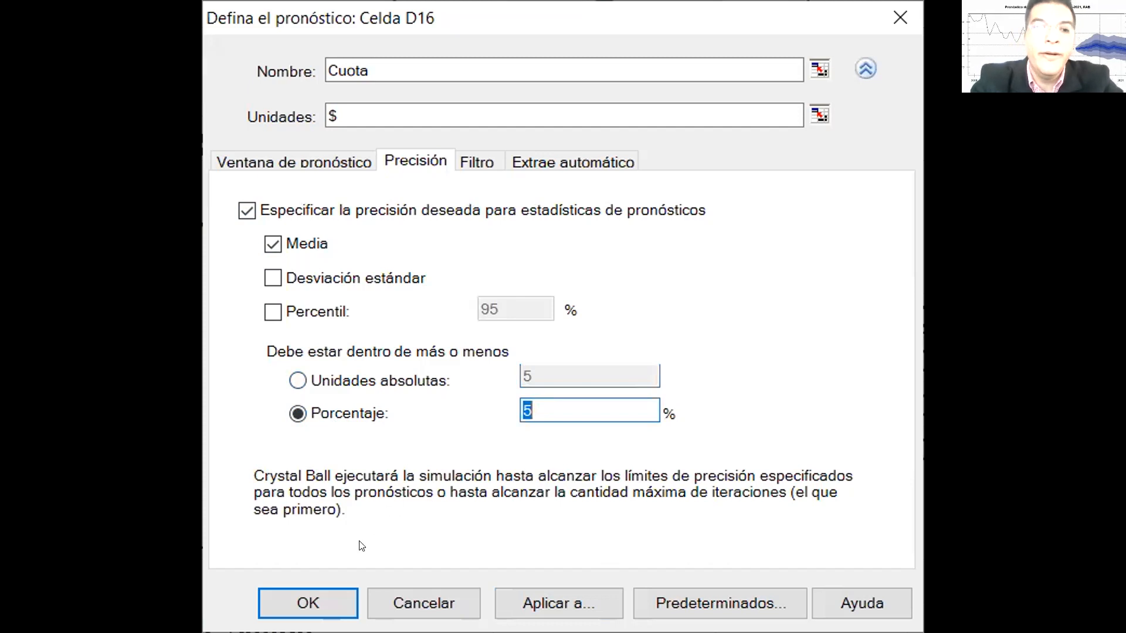
pyautogui.click(339, 590)
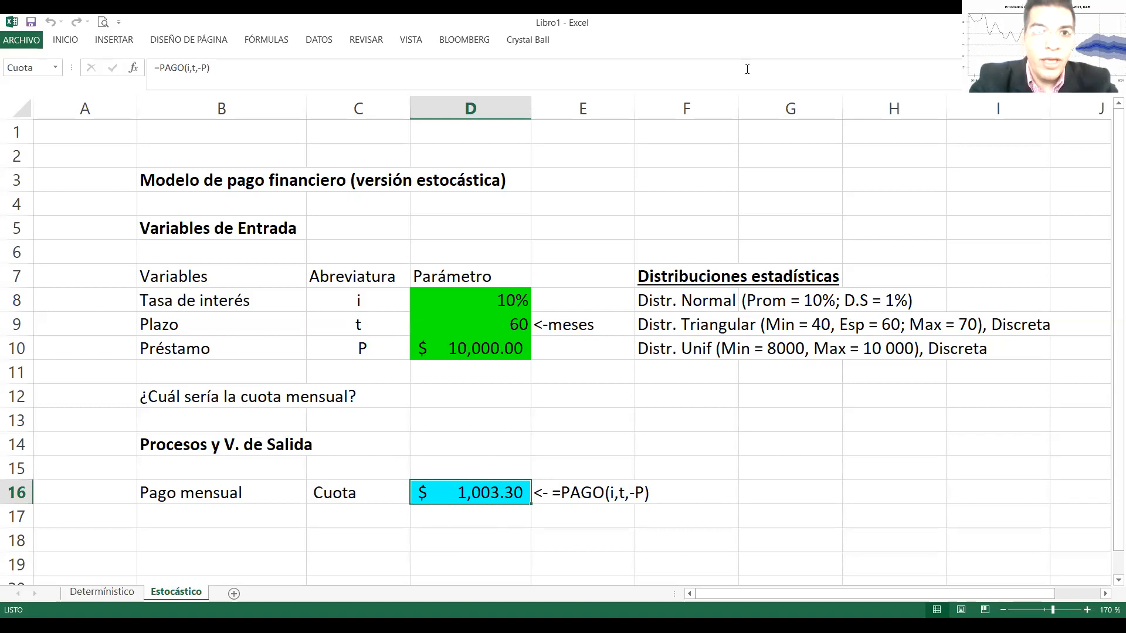
# Examine the iteration and sampling settings in the Crystal Ball run preferences and accept them.
pyautogui.click(530, 40)
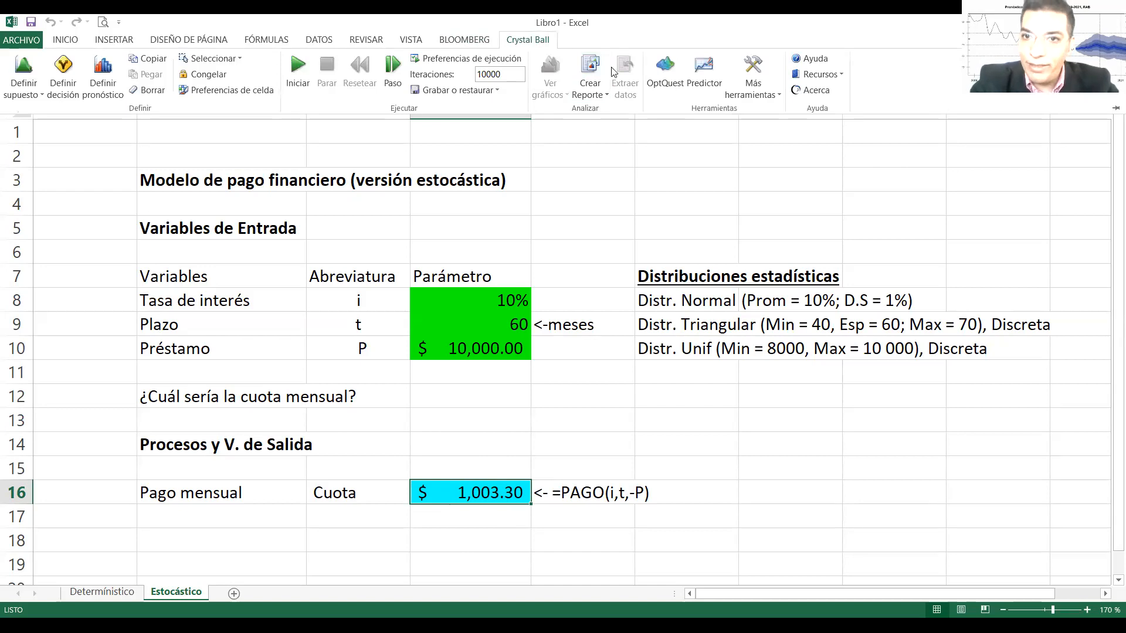
pyautogui.click(469, 61)
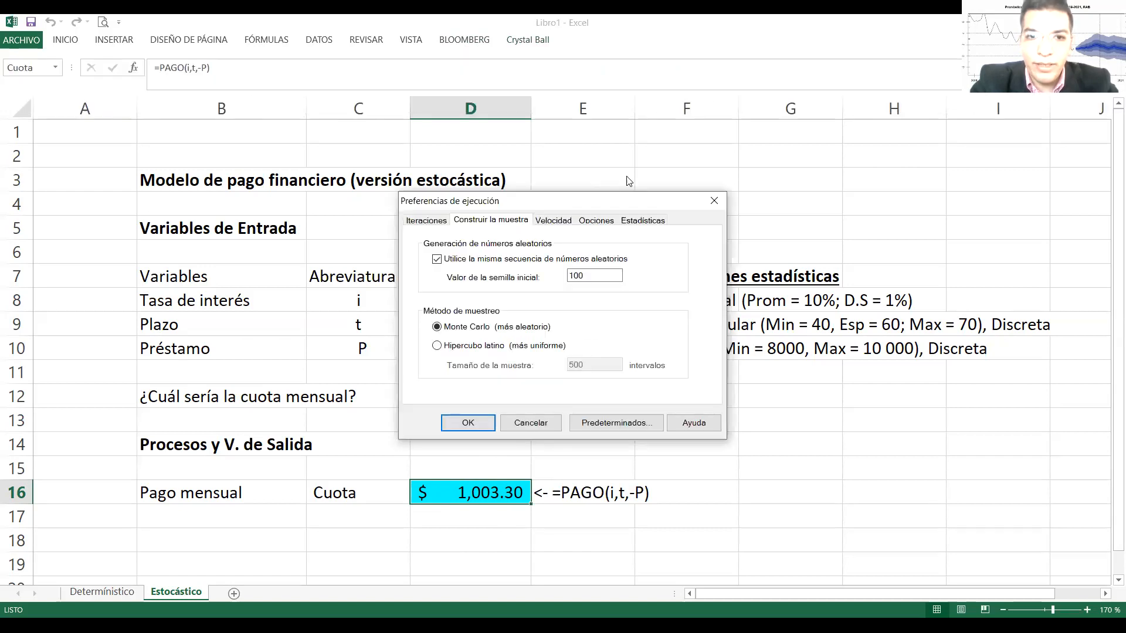
pyautogui.hotkey('alt', 'Tab')
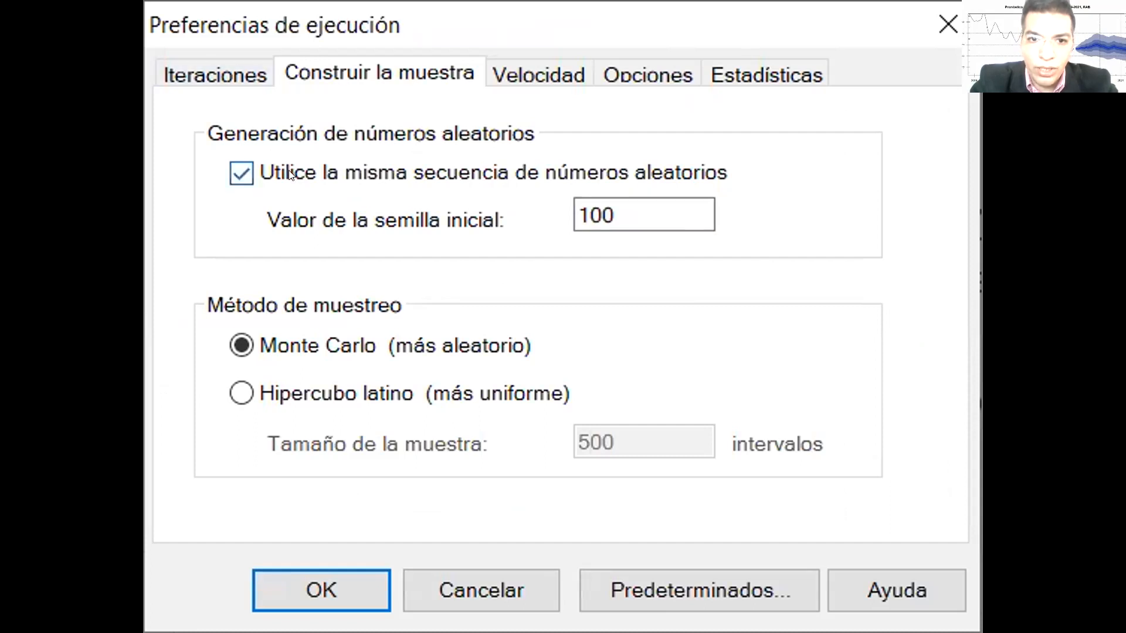
pyautogui.click(220, 77)
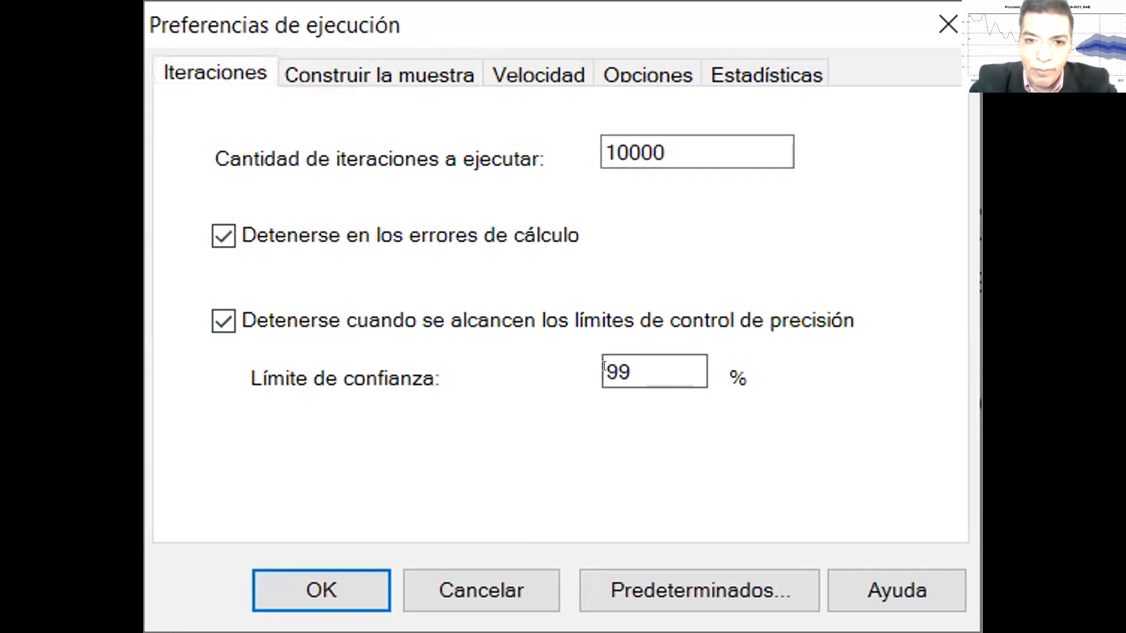
pyautogui.click(406, 76)
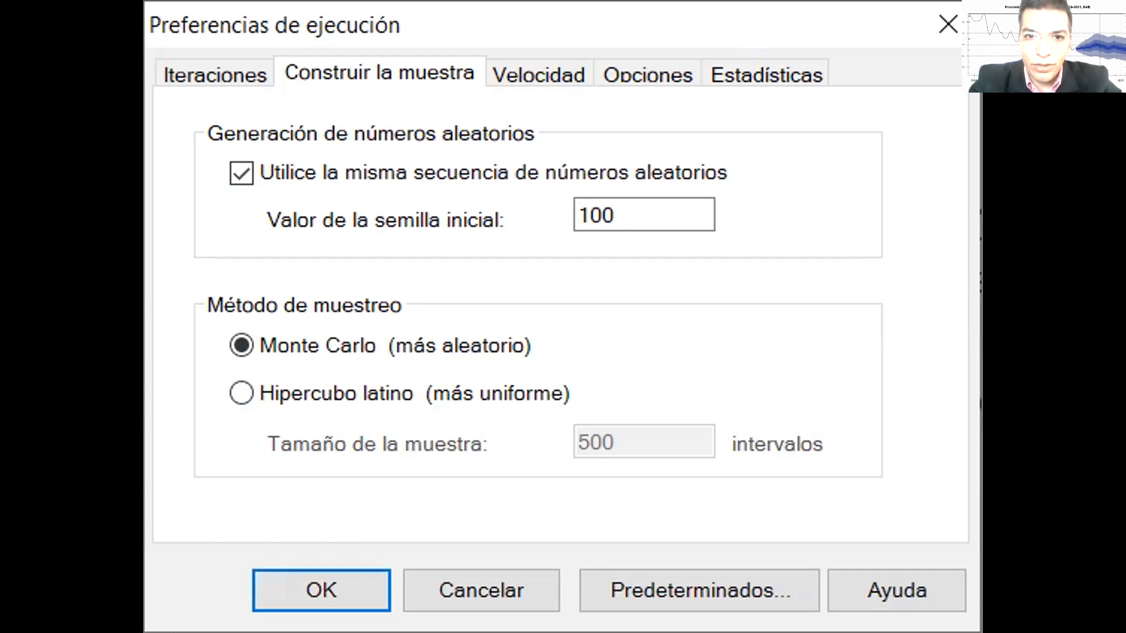
pyautogui.hotkey('alt', 'Tab')
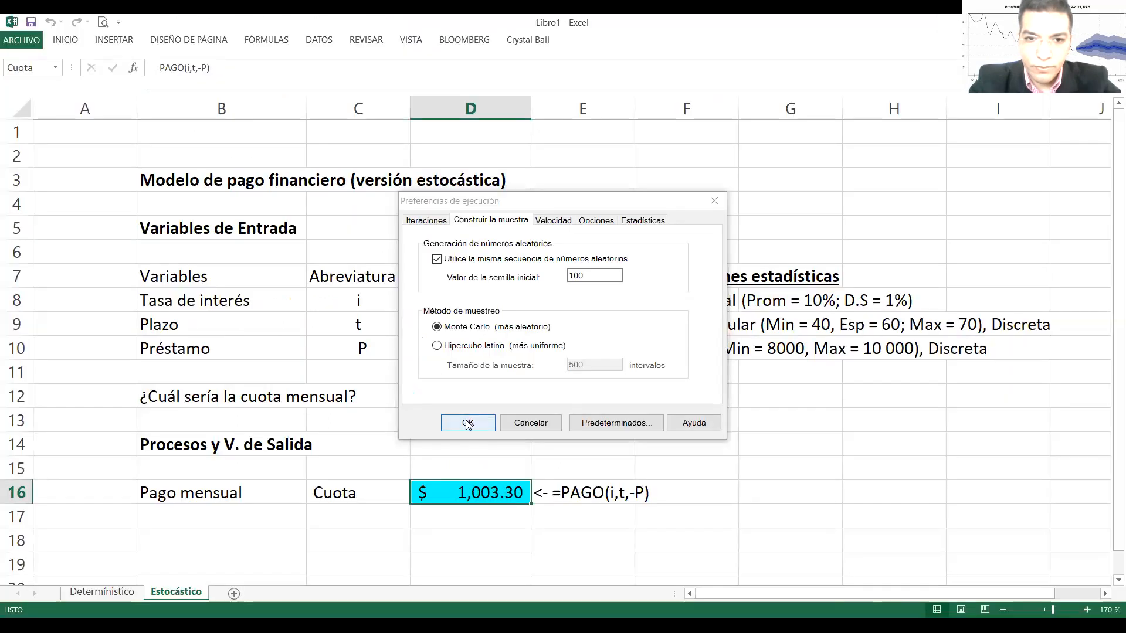
pyautogui.click(469, 422)
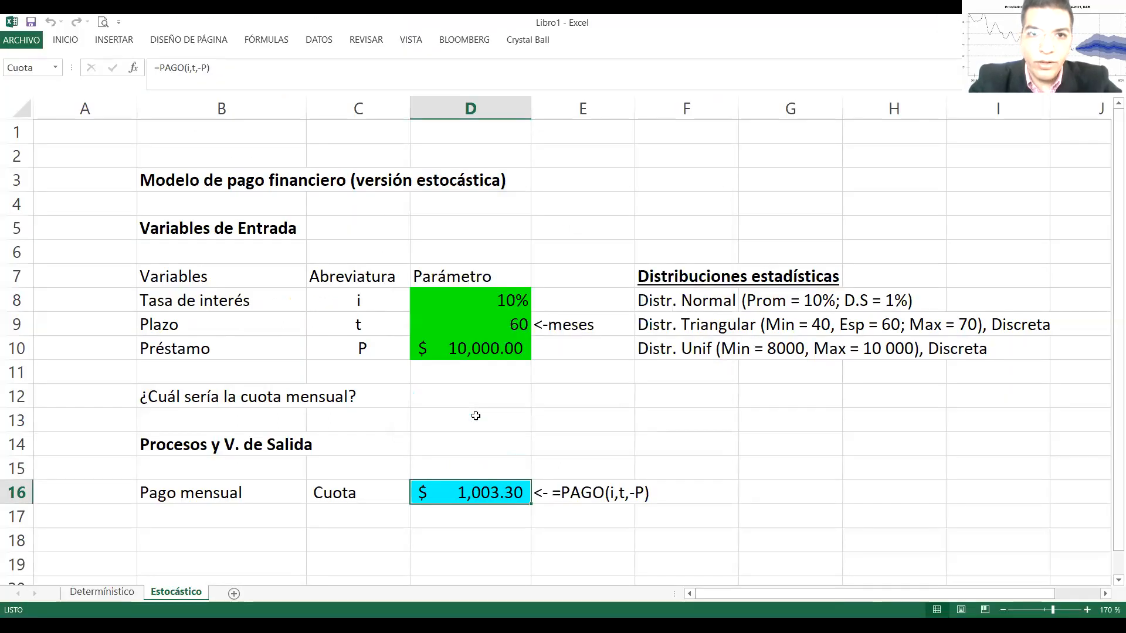
# Keep the Crystal Ball commands permanently displayed and start the simulation of the monthly payment model.
pyautogui.doubleClick(526, 41)
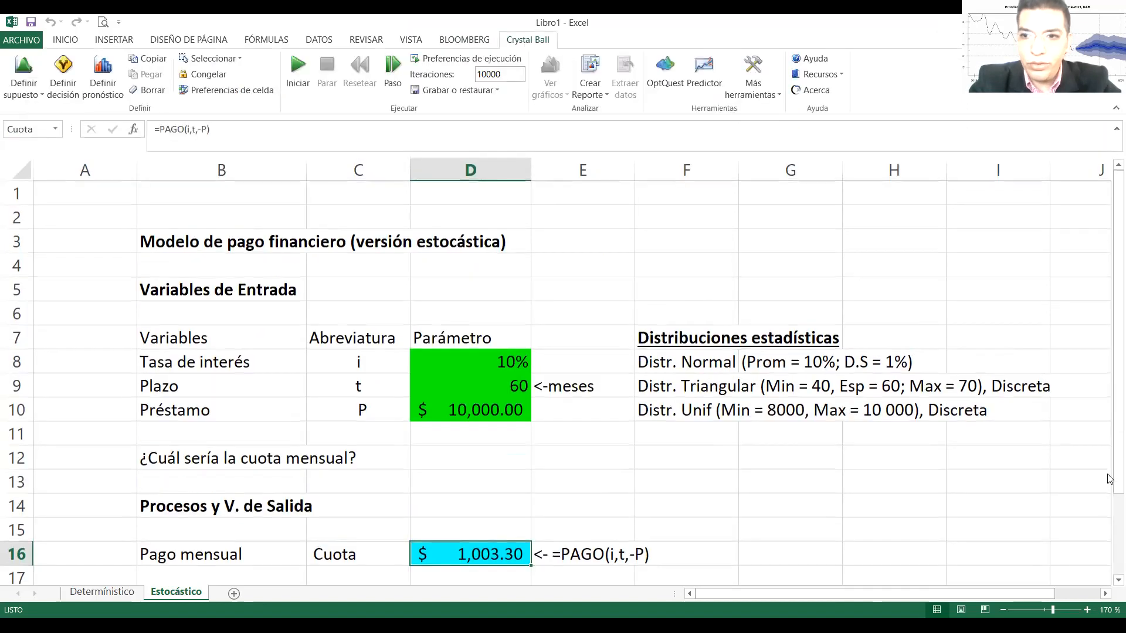
pyautogui.moveTo(1110, 469); pyautogui.dragTo(1110, 531)
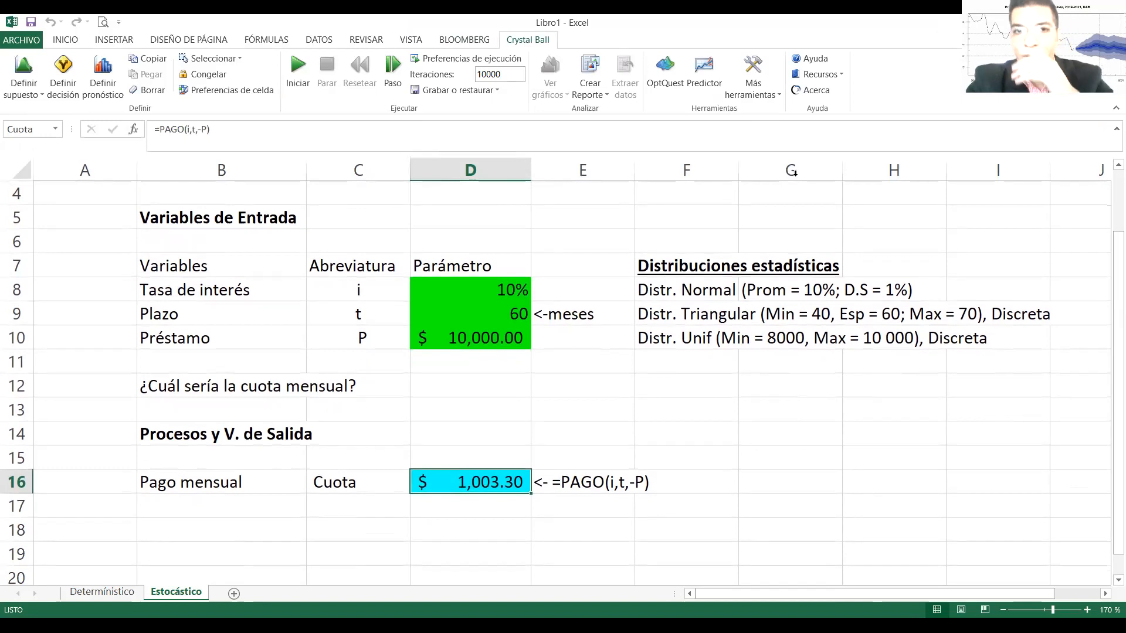
pyautogui.click(297, 69)
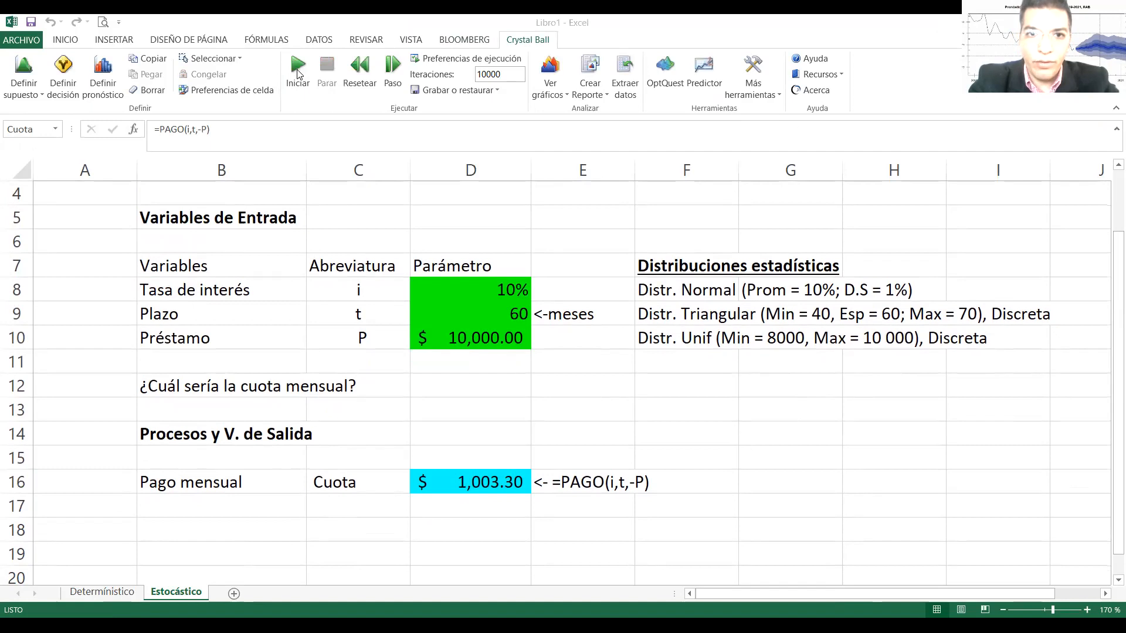
# Reset the simulation and step through the monthly payment model one iteration at a time.
pyautogui.click(361, 71)
pyautogui.click(518, 355)
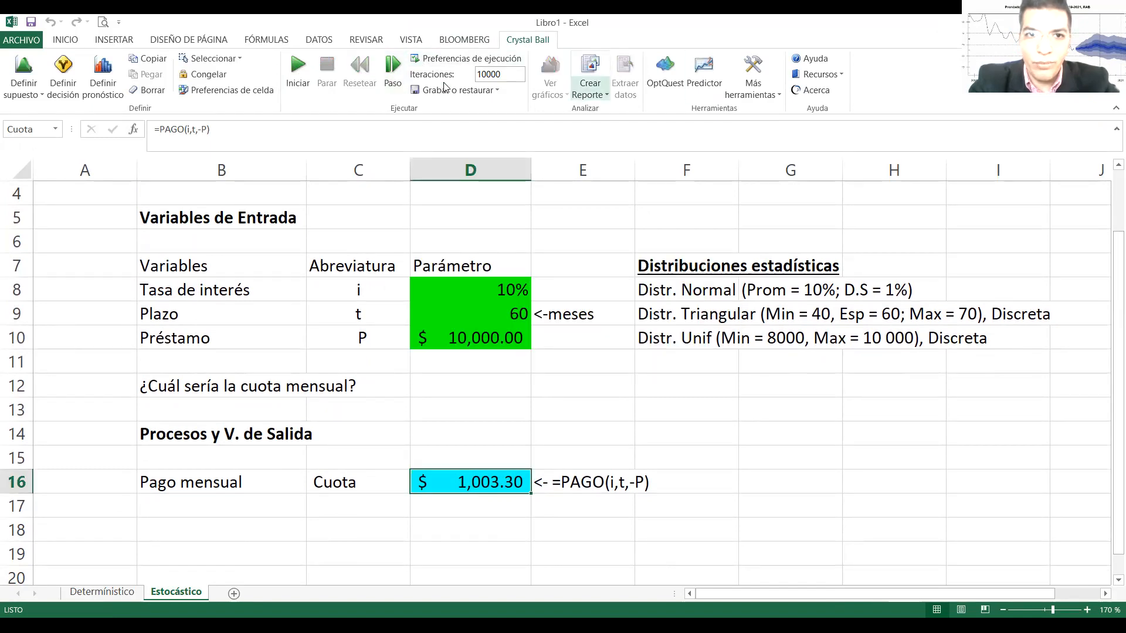
pyautogui.click(398, 69)
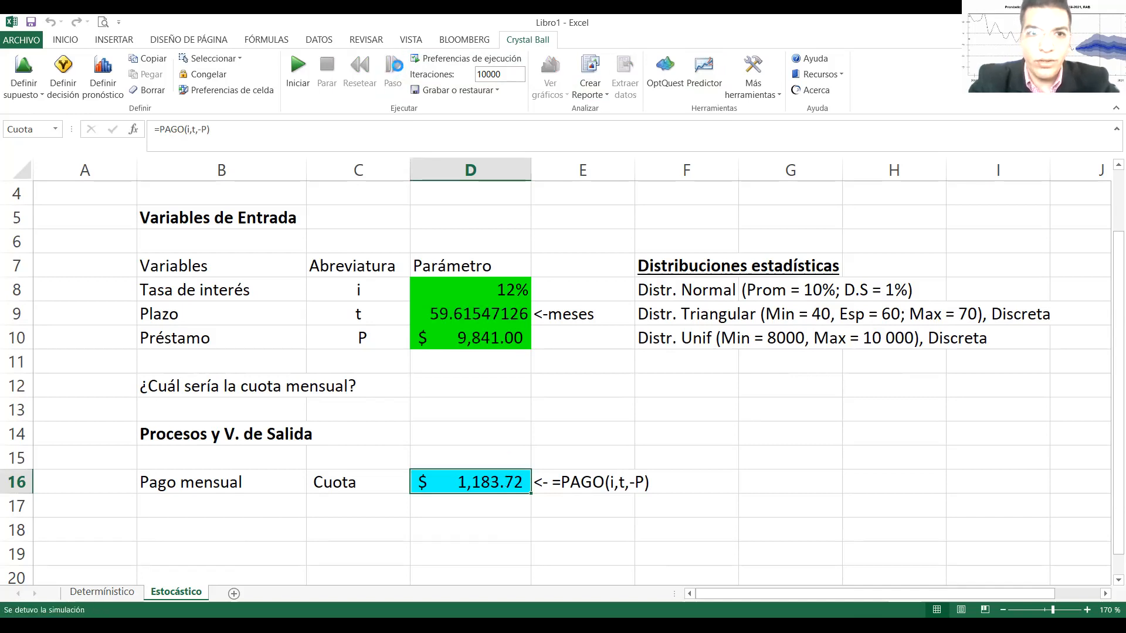
pyautogui.click(398, 69)
pyautogui.click(397, 69)
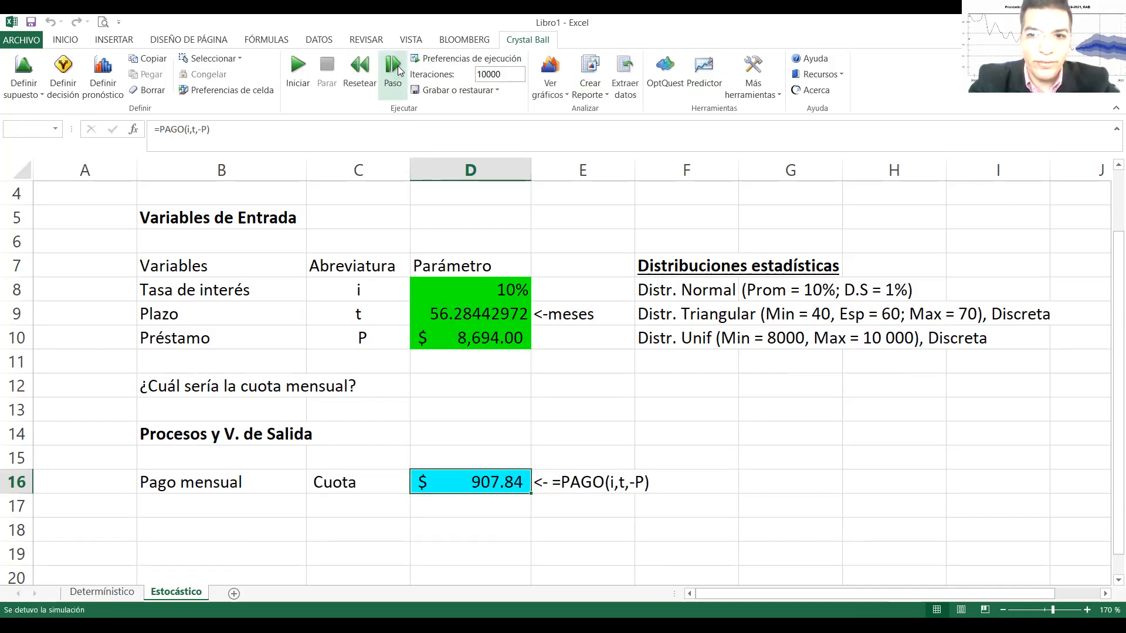
pyautogui.click(397, 75)
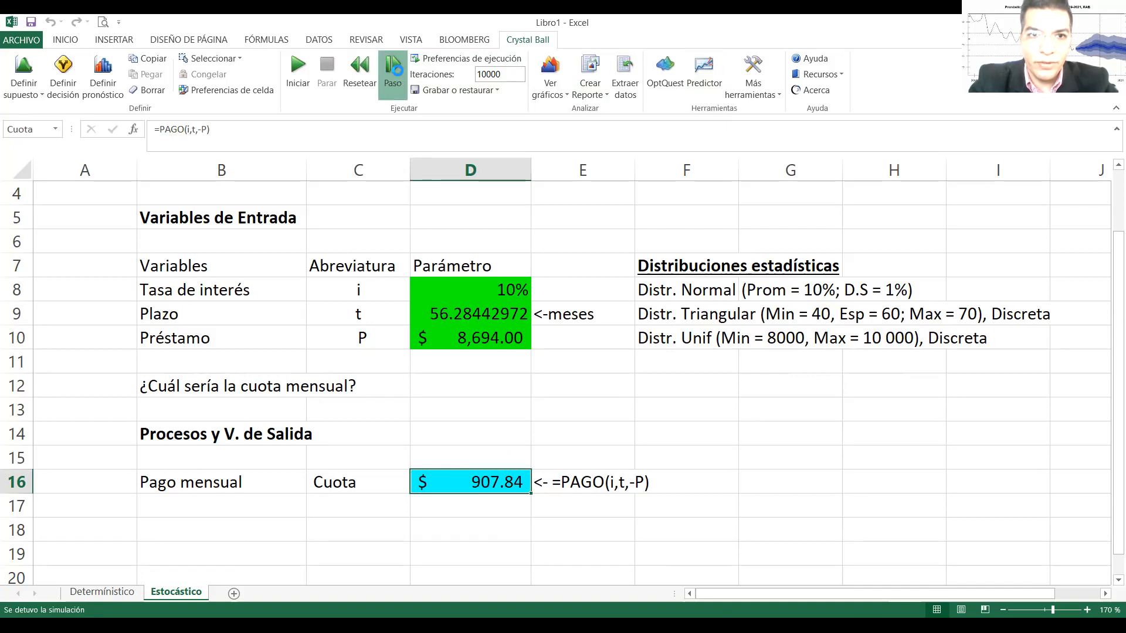
pyautogui.click(398, 77)
pyautogui.click(398, 77)
pyautogui.click(399, 76)
# Run the full simulation and set the certainty level of the monthly payment forecast chart to 95 %.
pyautogui.click(305, 78)
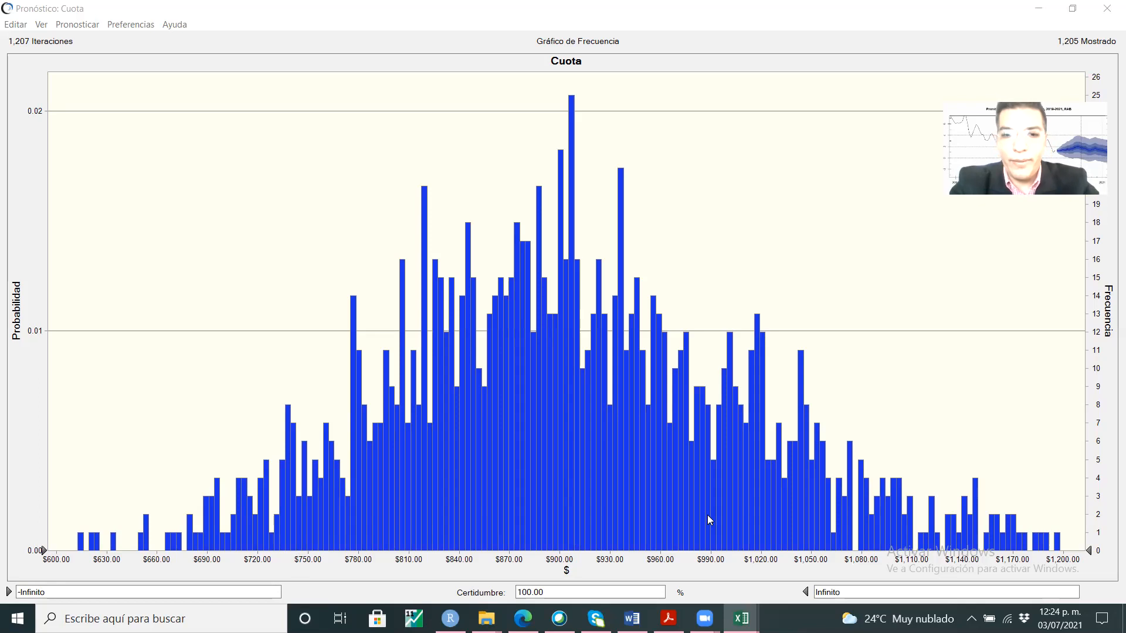
pyautogui.moveTo(517, 593); pyautogui.dragTo(548, 591)
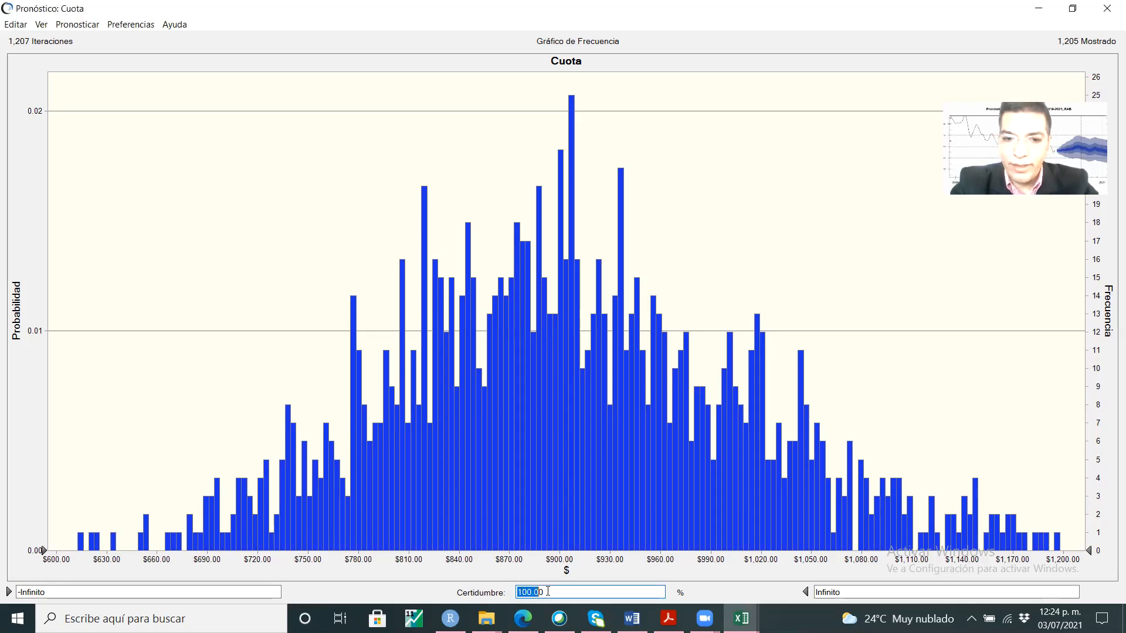
pyautogui.write('95')
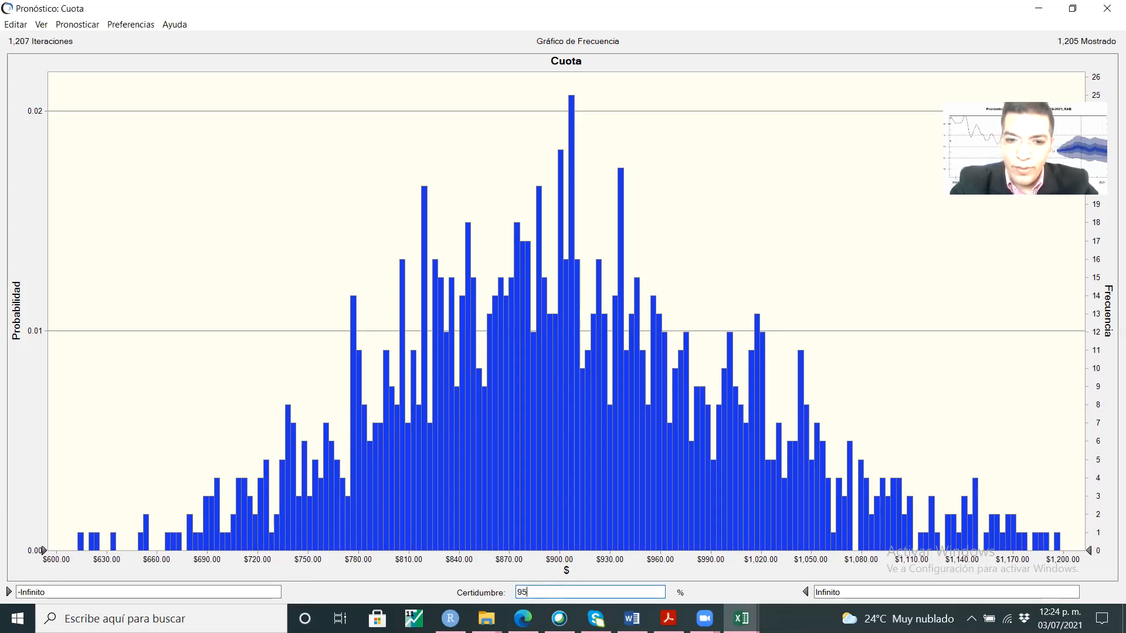
pyautogui.press('Return')
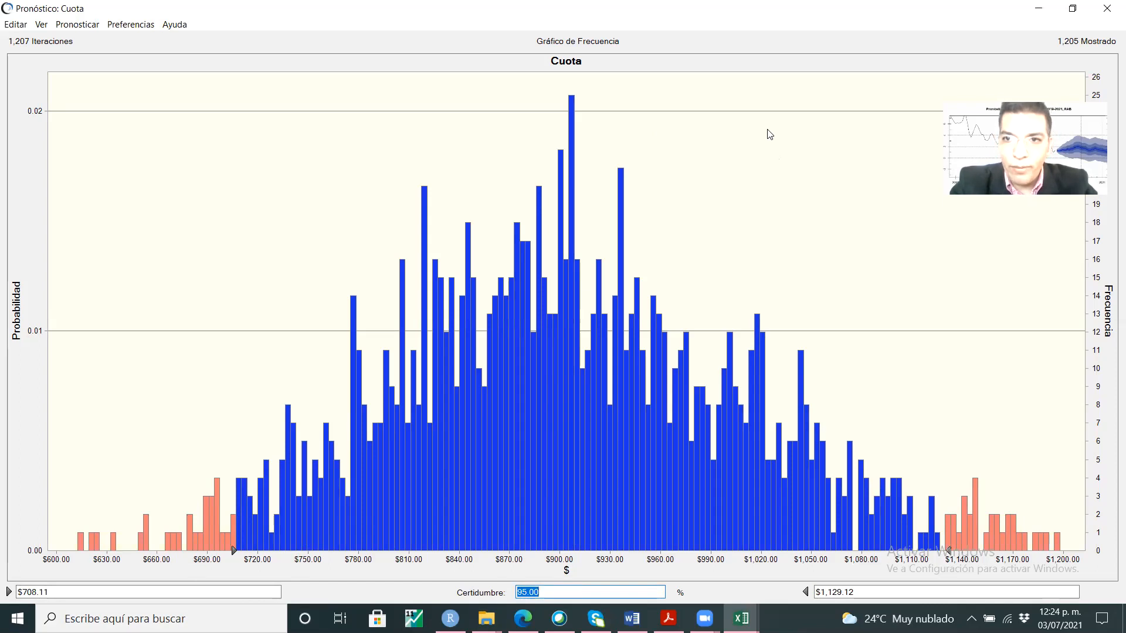
pyautogui.hotkey('alt', 'Tab')
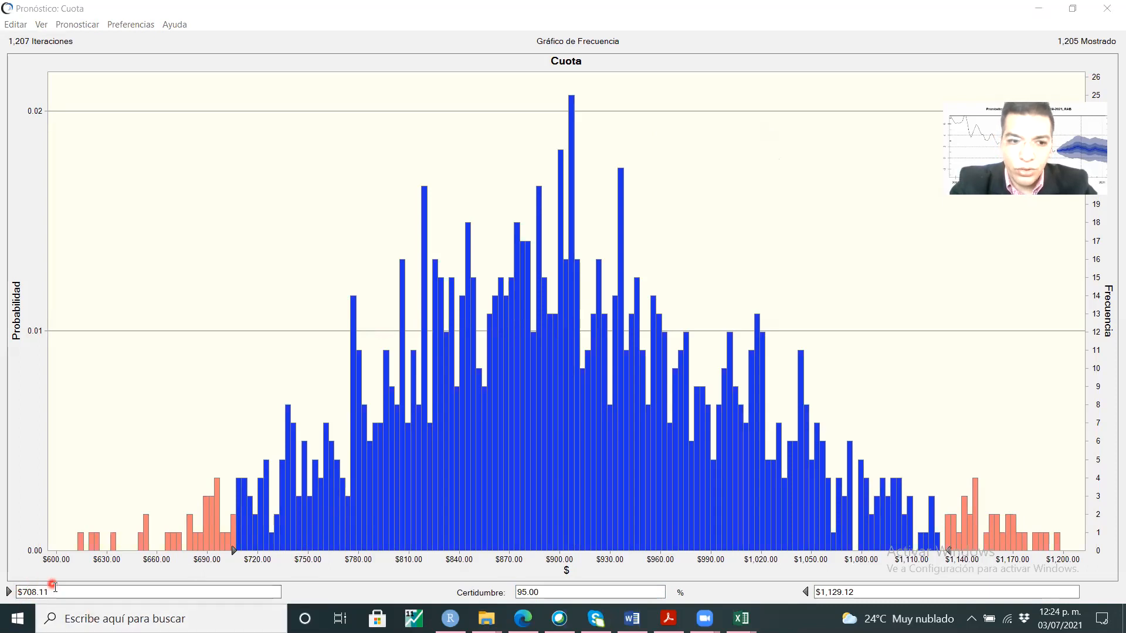
pyautogui.click(853, 590)
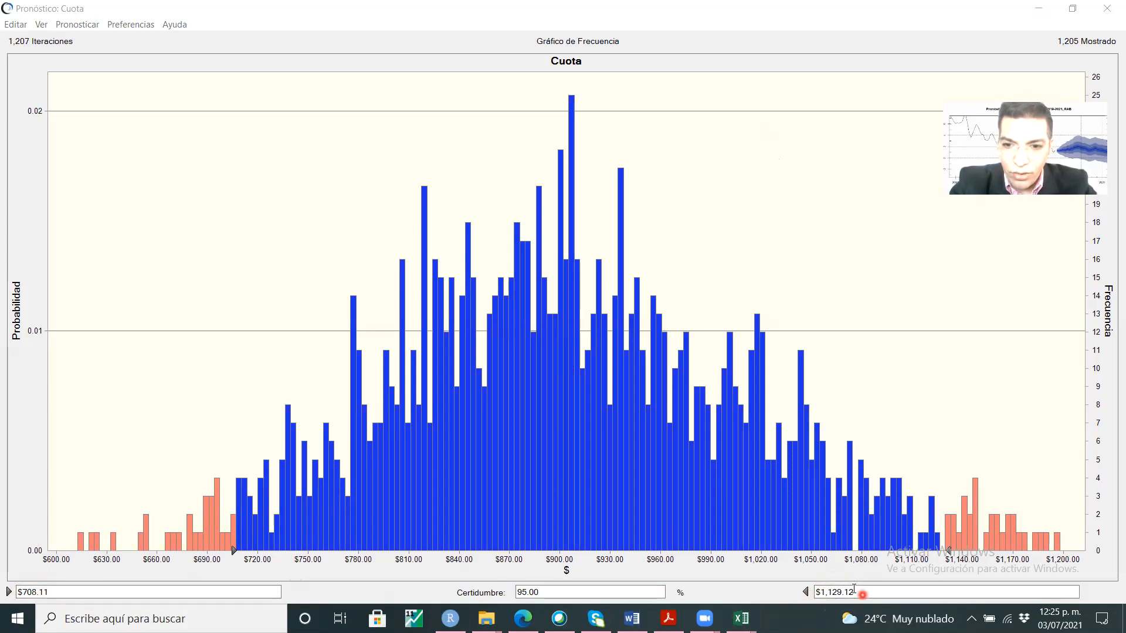
pyautogui.click(848, 589)
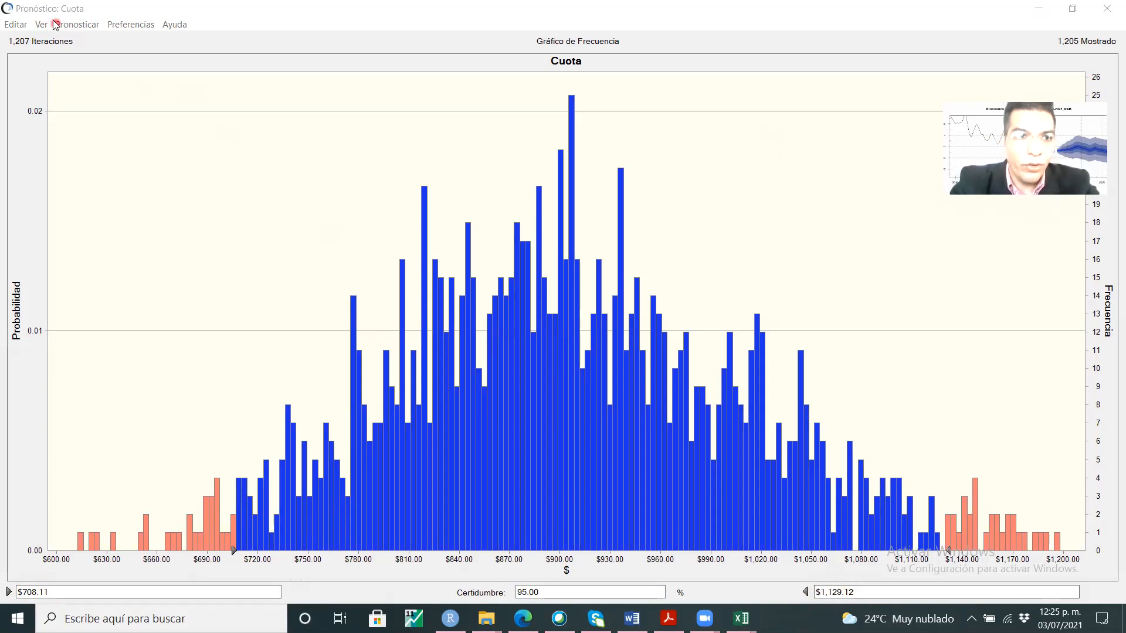
# Add marker lines for the mean and the median in the forecast chart's preferences.
pyautogui.click(72, 26)
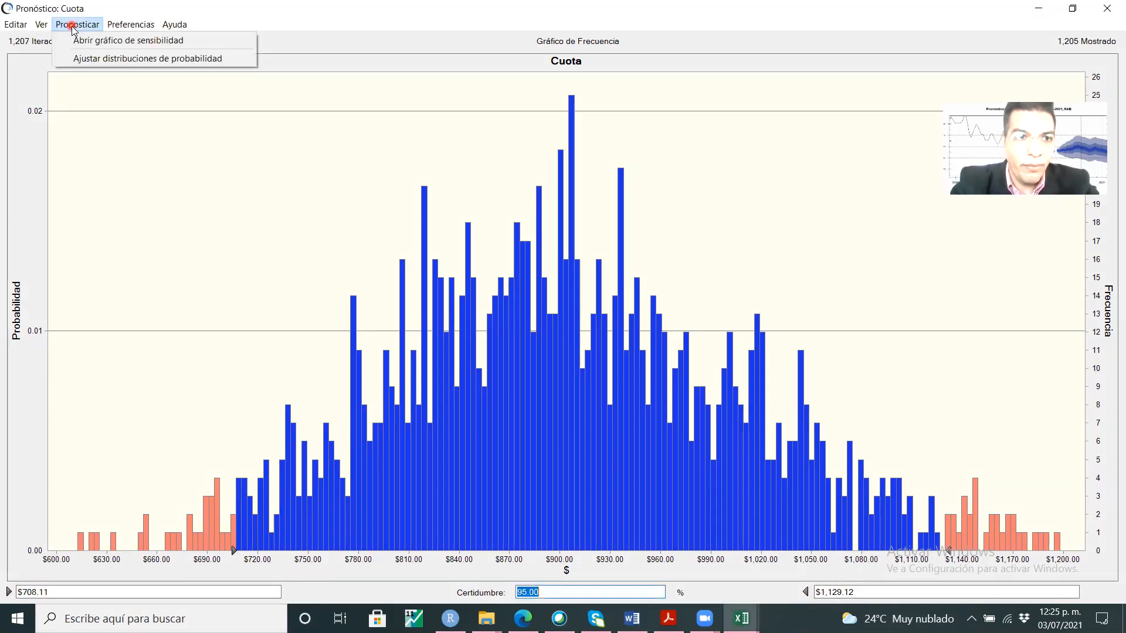
pyautogui.click(125, 24)
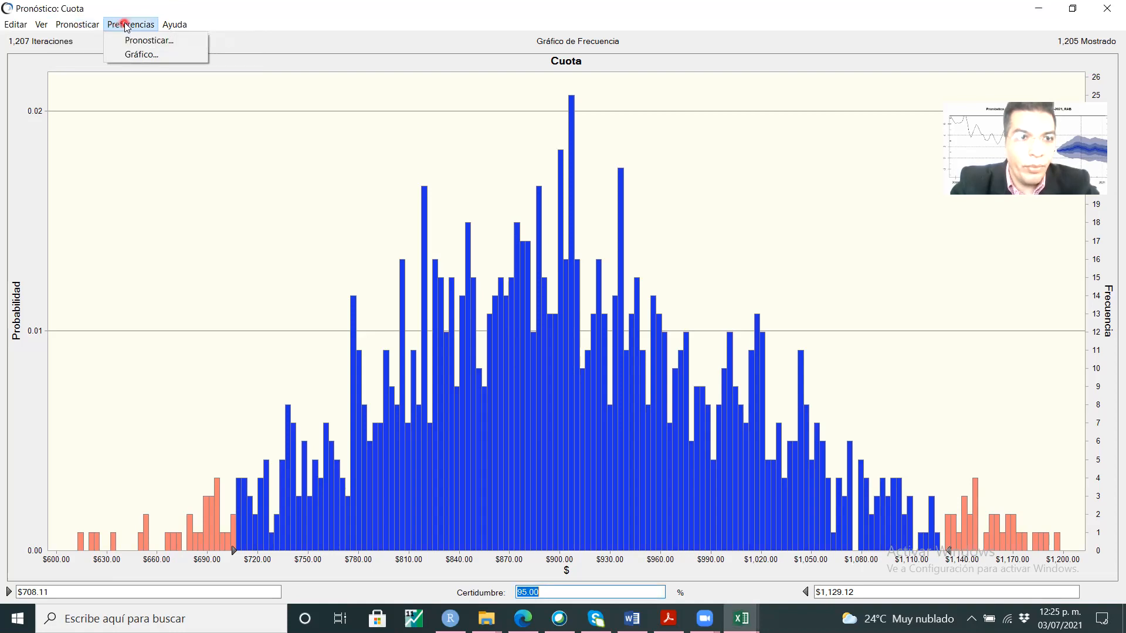
pyautogui.click(140, 55)
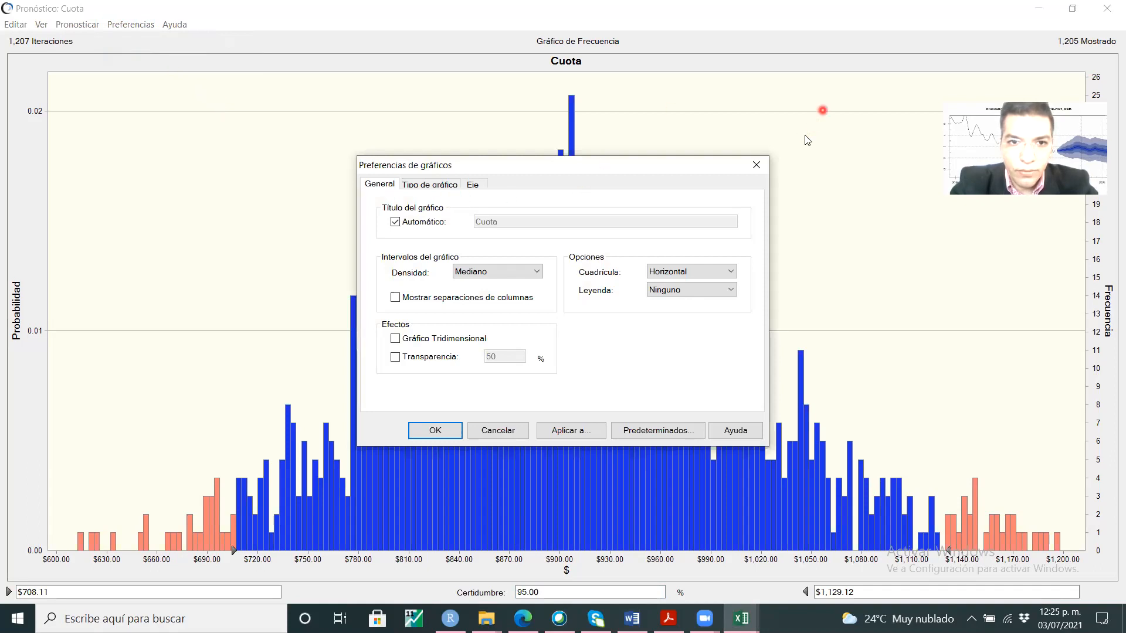
pyautogui.click(376, 226)
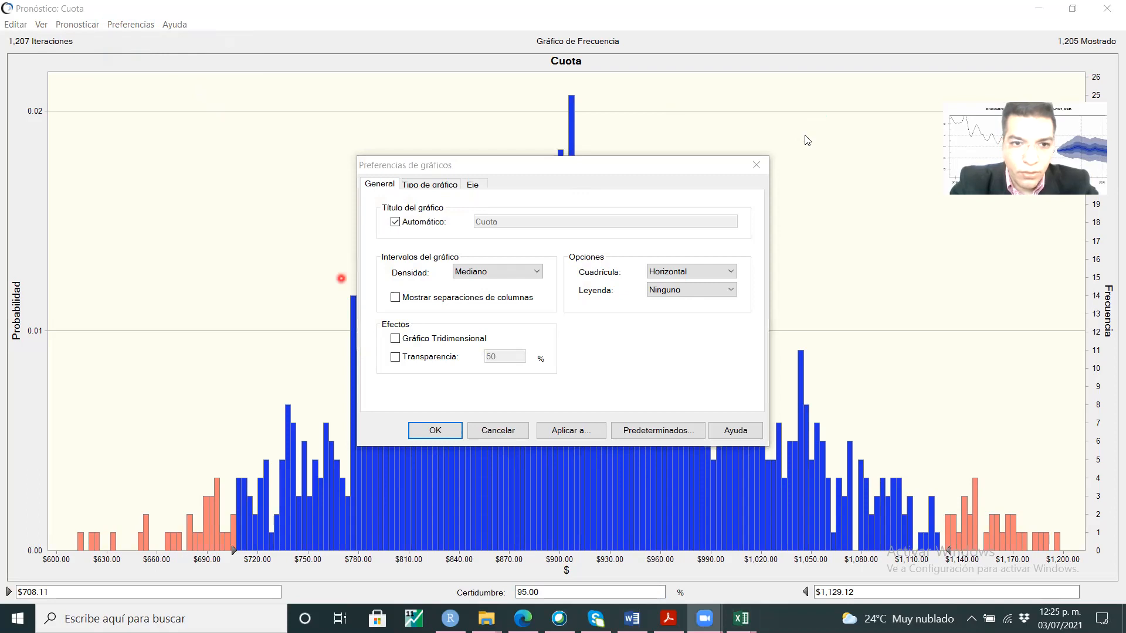
pyautogui.click(837, 494)
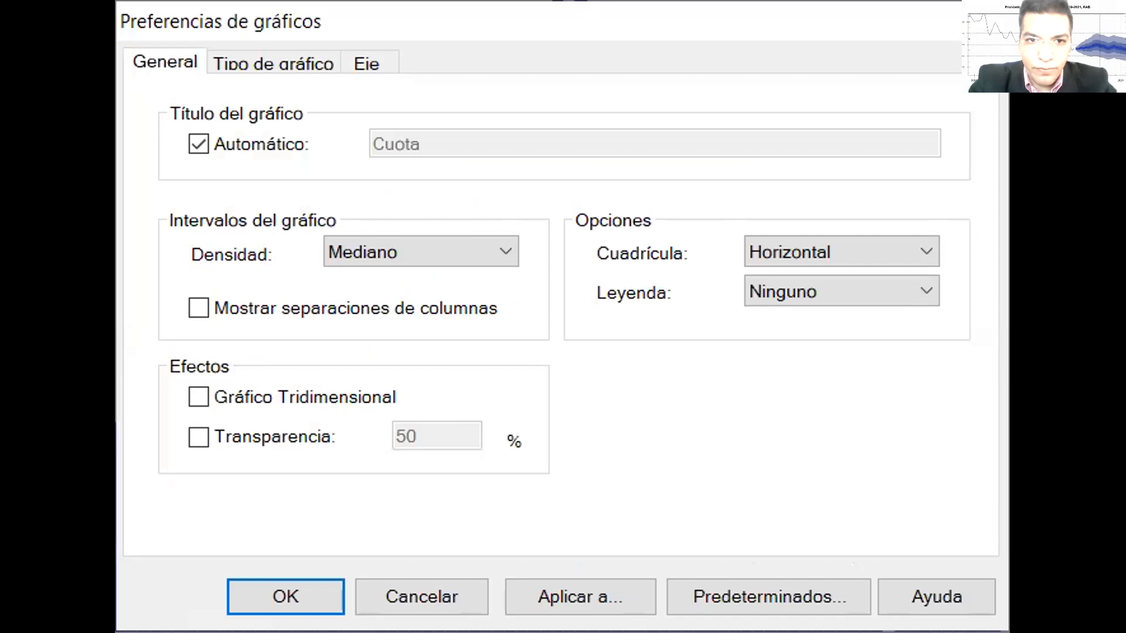
pyautogui.click(299, 66)
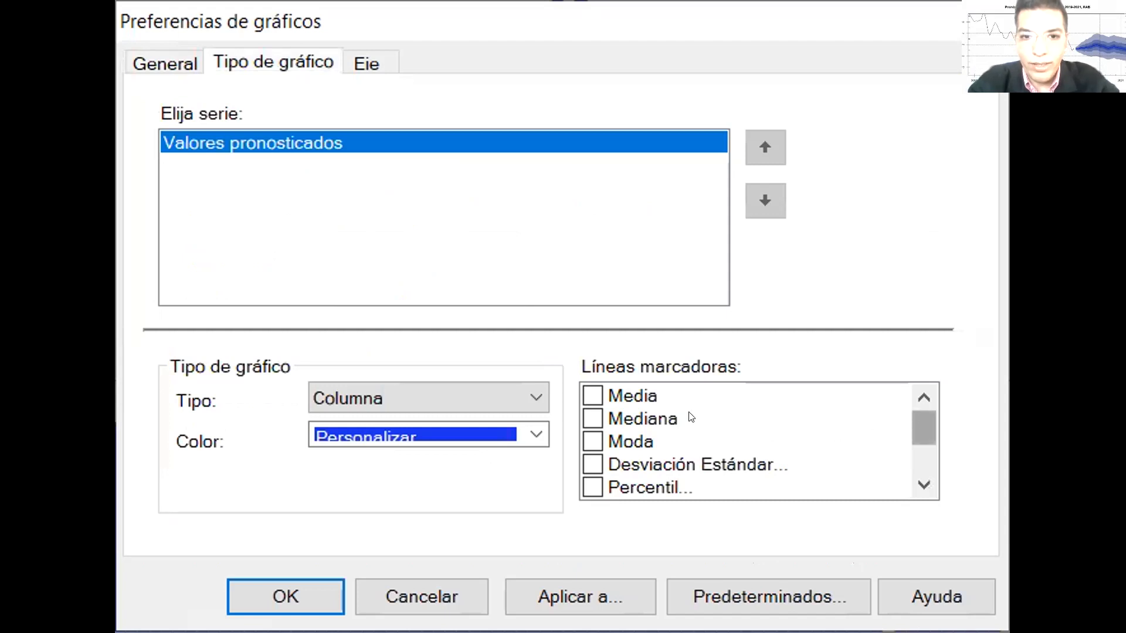
pyautogui.click(592, 396)
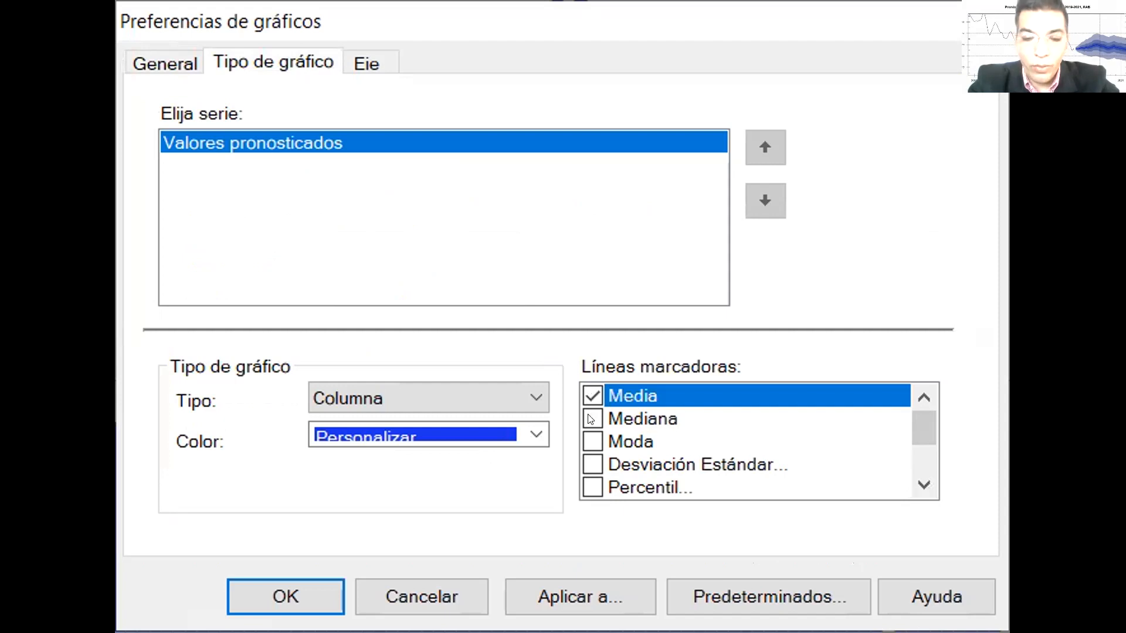
pyautogui.click(591, 419)
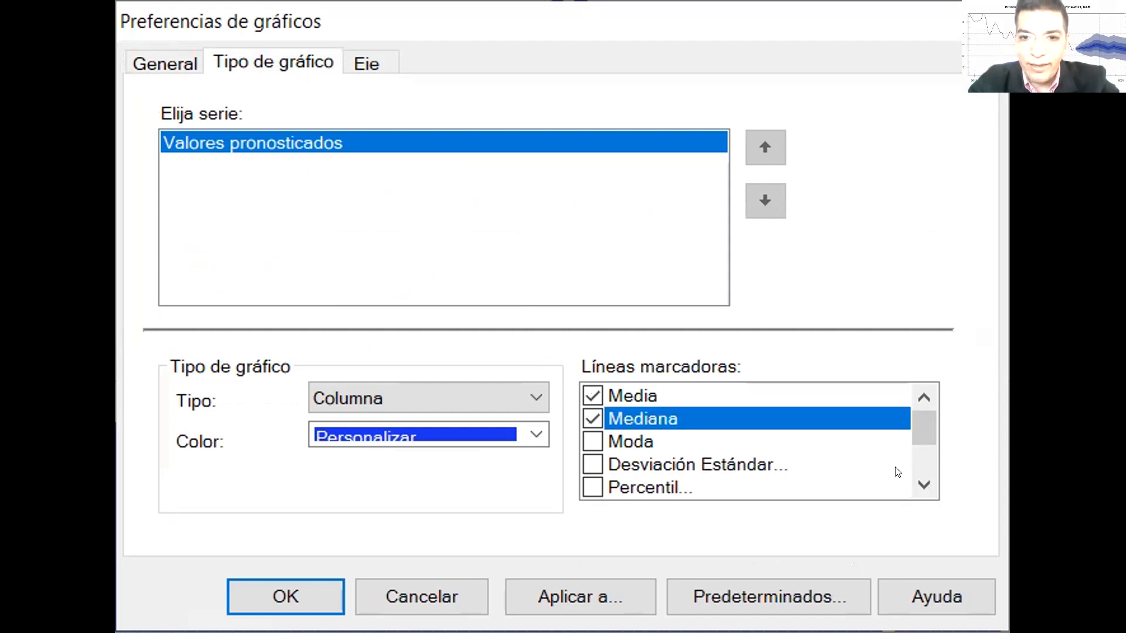
# Add percentile marker lines to the forecast chart at the custom percentiles 5, 10, 50, 75, 90 and 95.
pyautogui.click(916, 470)
pyautogui.click(916, 470)
pyautogui.click(916, 471)
pyautogui.click(916, 470)
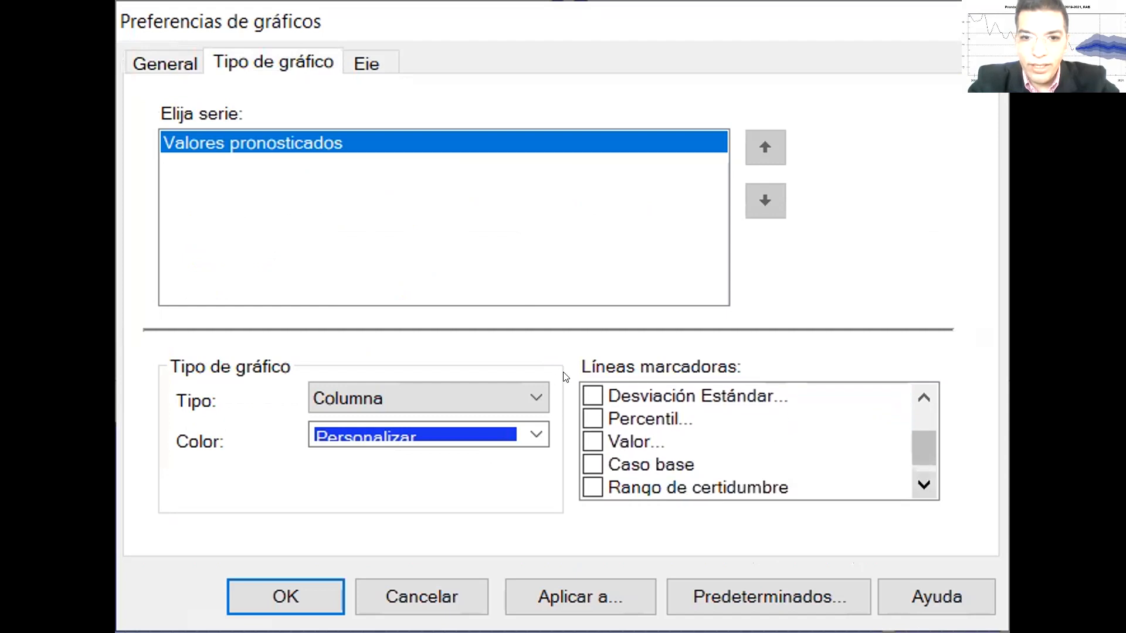
pyautogui.click(592, 418)
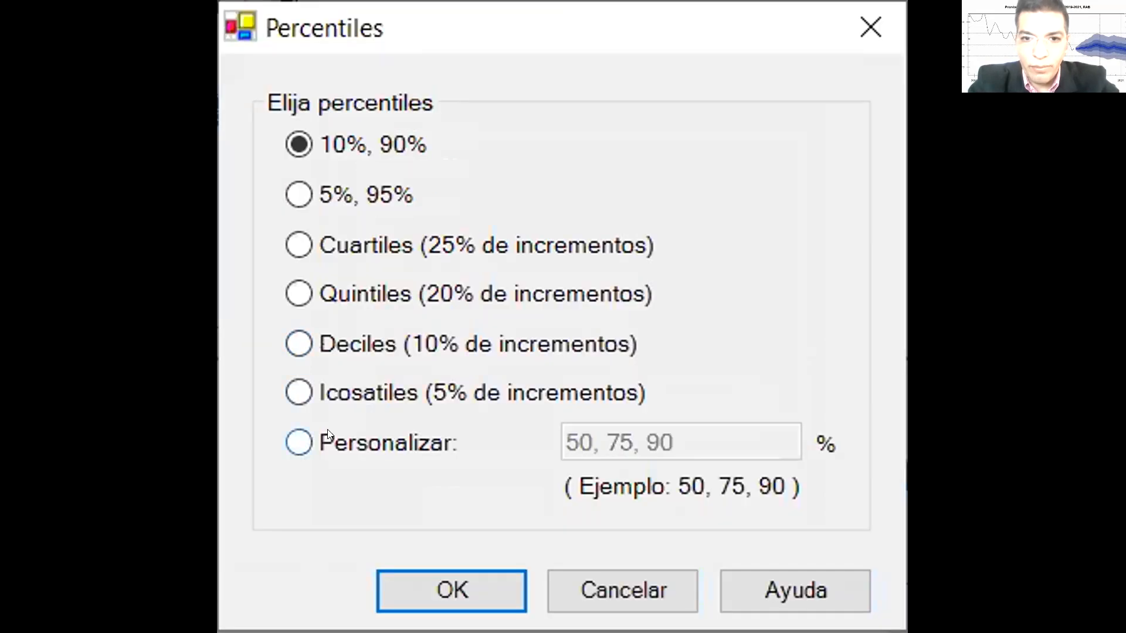
pyautogui.click(390, 384)
pyautogui.click(551, 436)
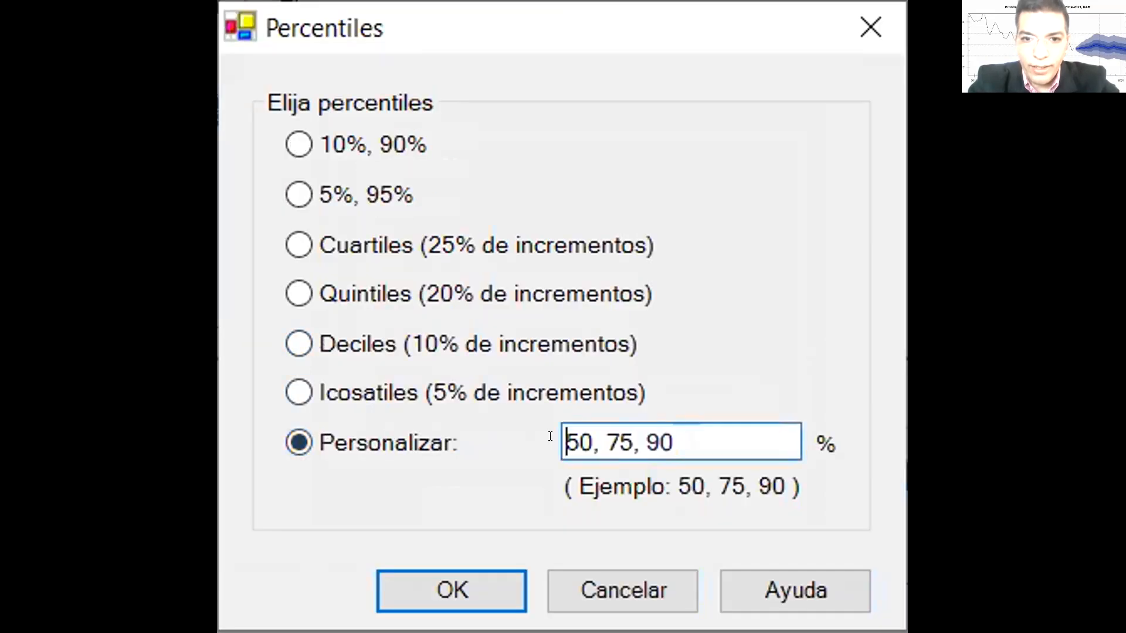
pyautogui.write('5')
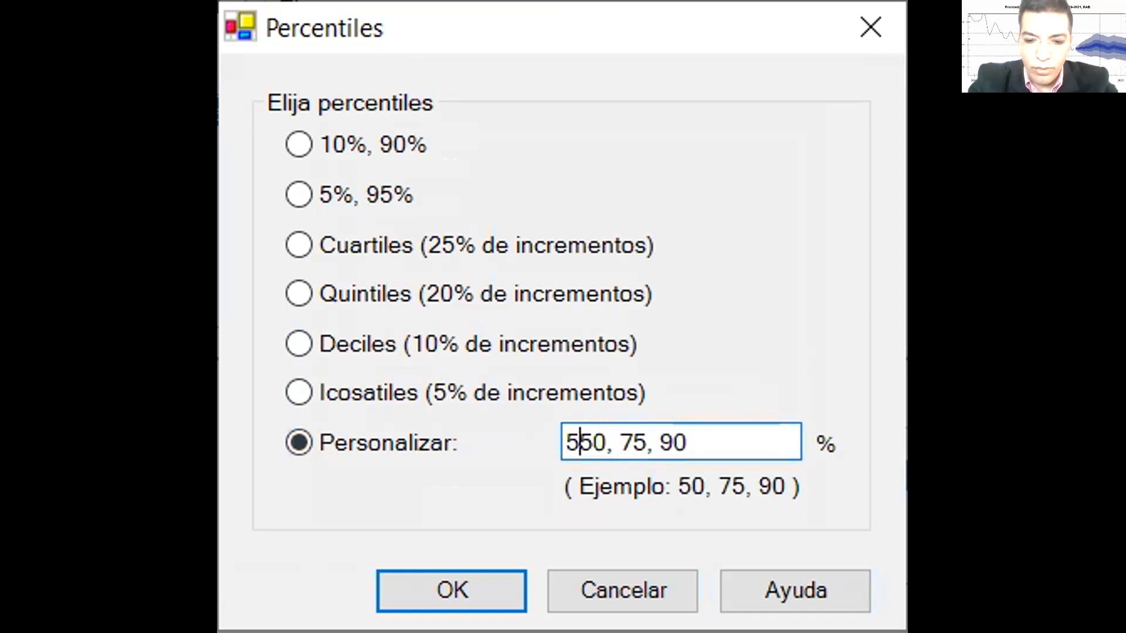
pyautogui.write('; 10')
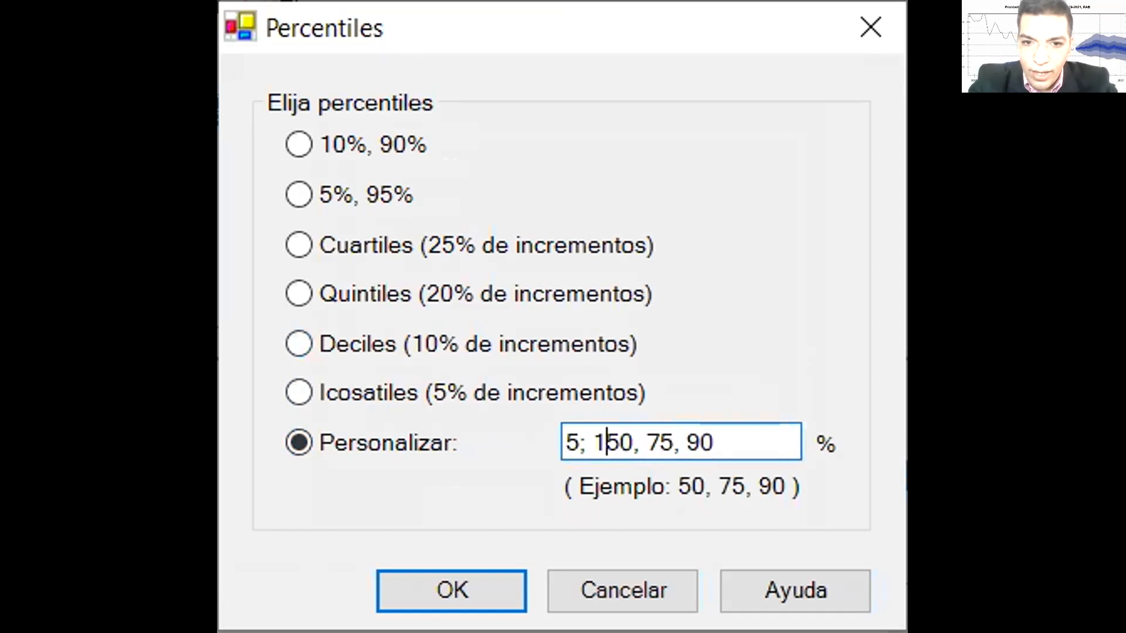
pyautogui.press('BackSpace')
pyautogui.press('BackSpace')
pyautogui.press('BackSpace')
pyautogui.press('BackSpace')
pyautogui.write(', 10')
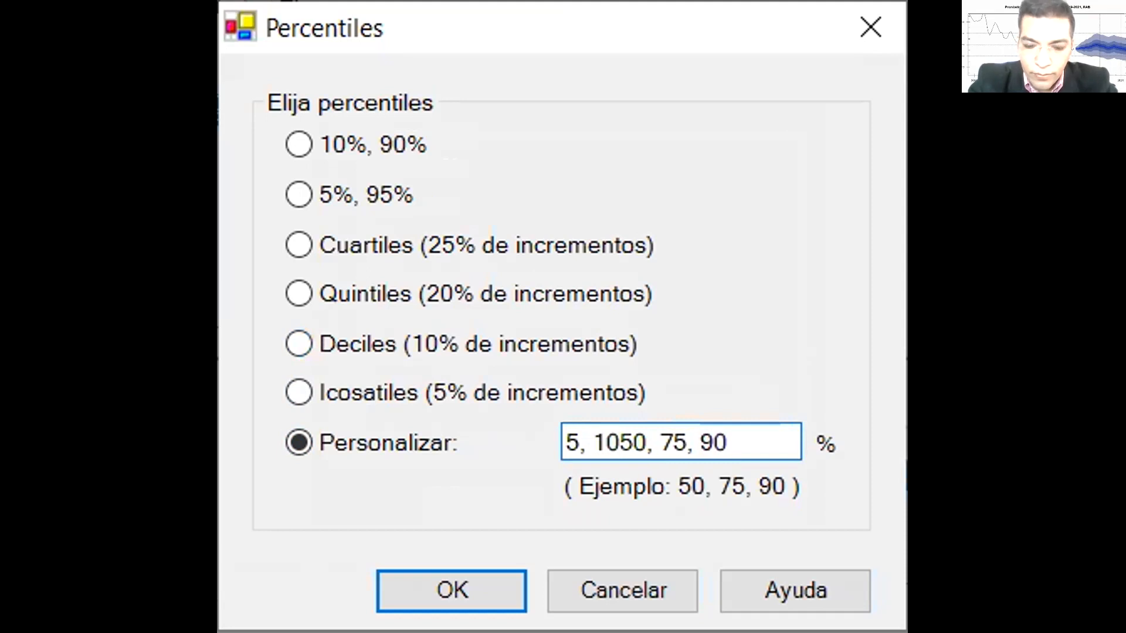
pyautogui.write(', 50')
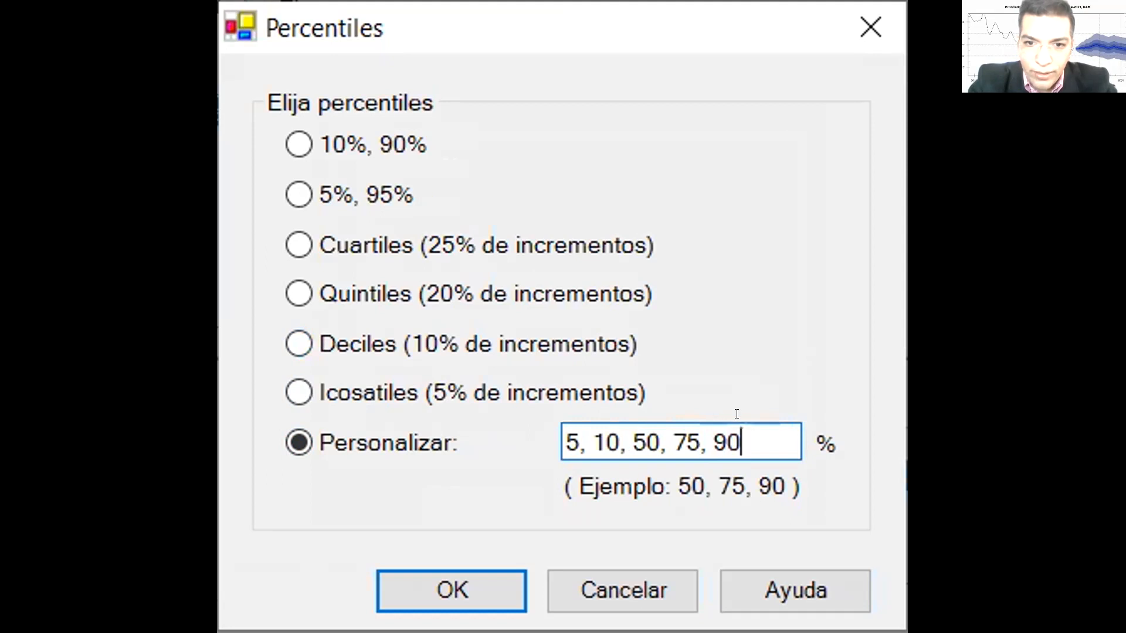
pyautogui.write(', 75, 90, 95')
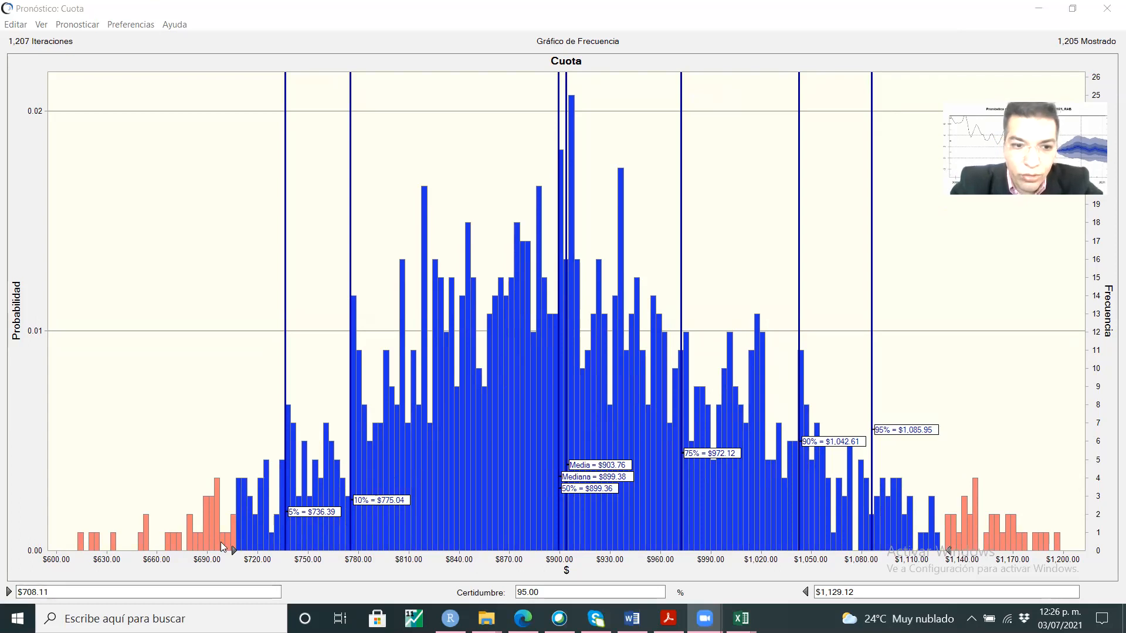
# Return to the workbook and try to open the Tornado chart tool, dismissing the simulation reset.
pyautogui.click(855, 50)
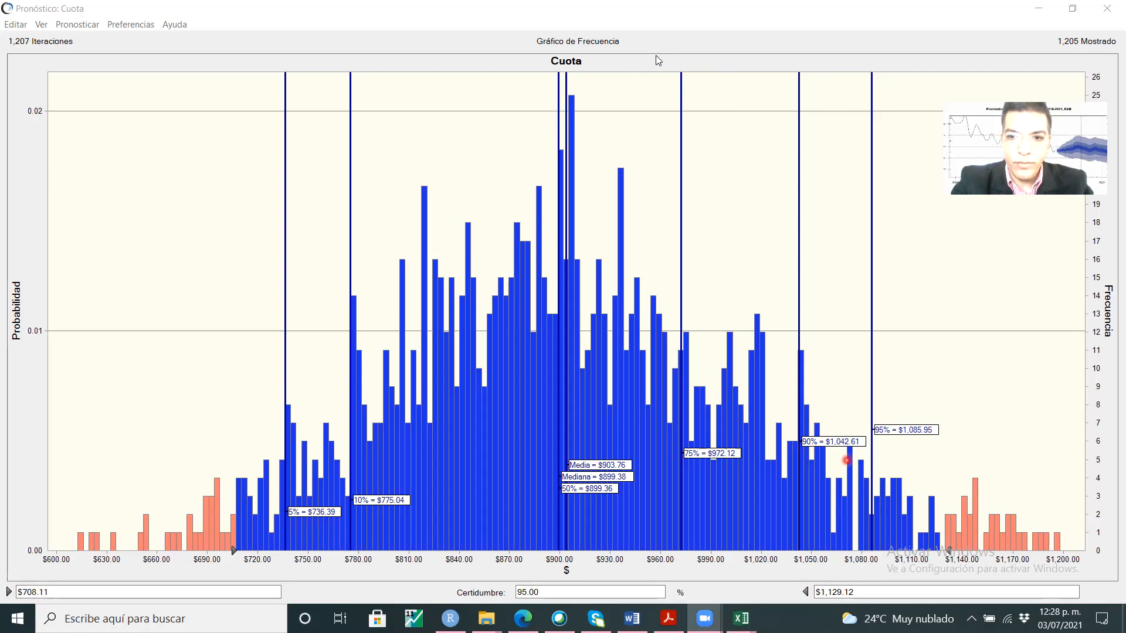
pyautogui.hotkey('alt', 'Tab')
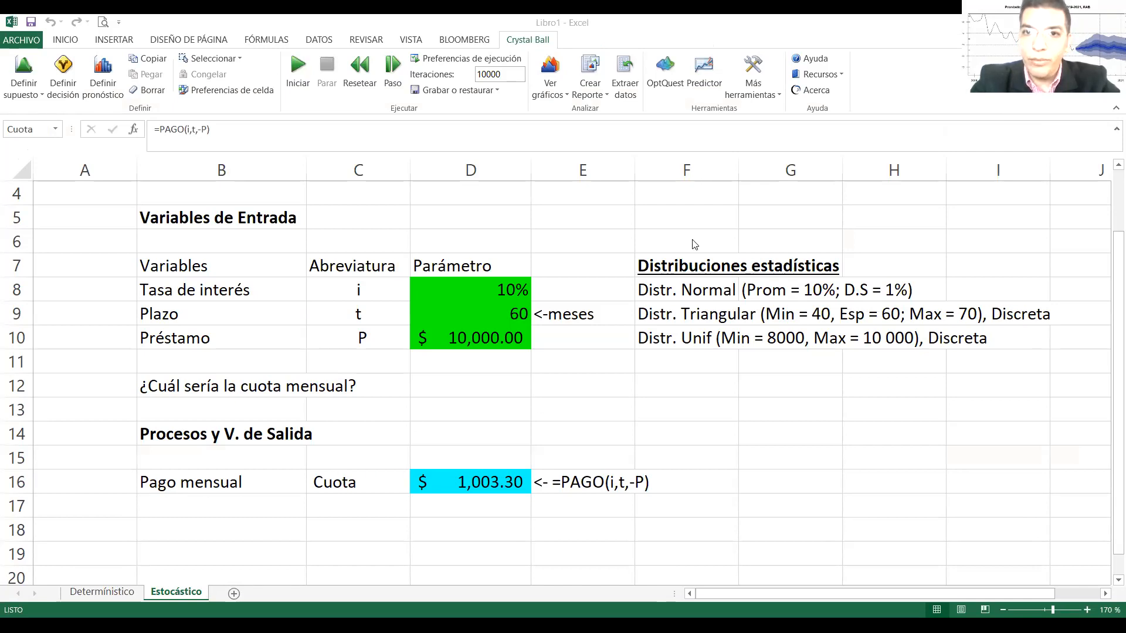
pyautogui.click(874, 52)
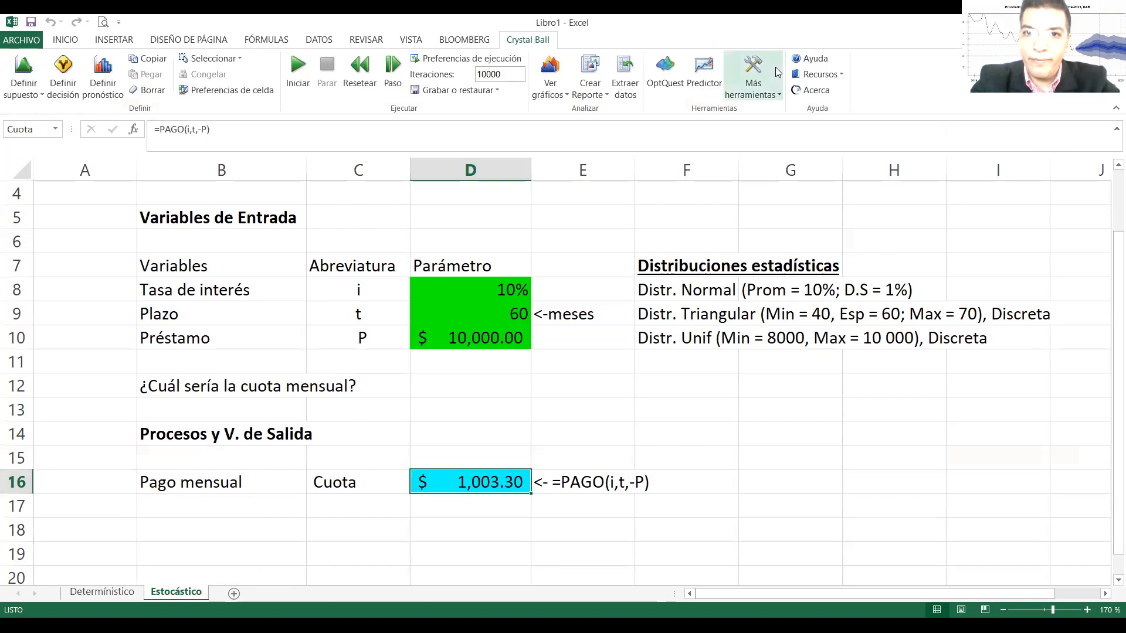
pyautogui.click(775, 72)
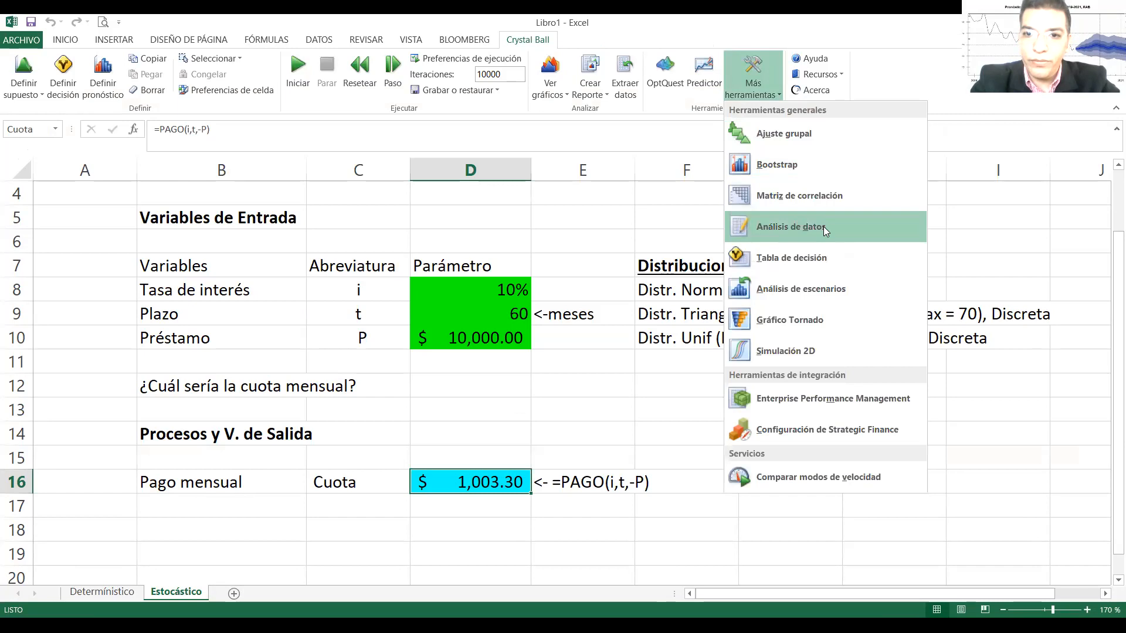
pyautogui.click(764, 321)
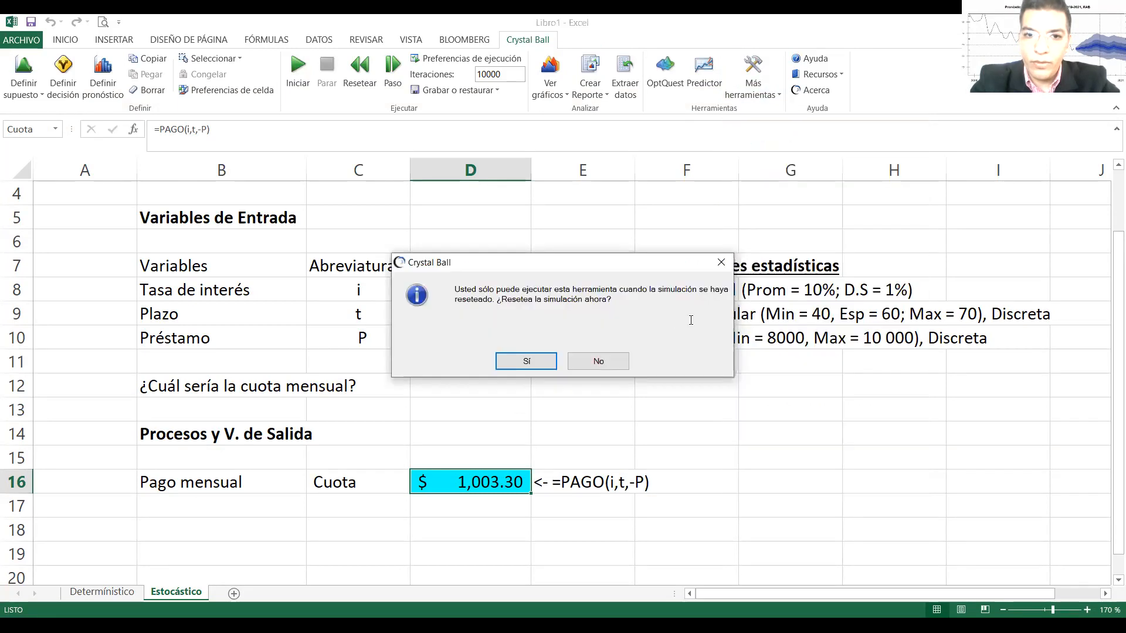
pyautogui.click(721, 263)
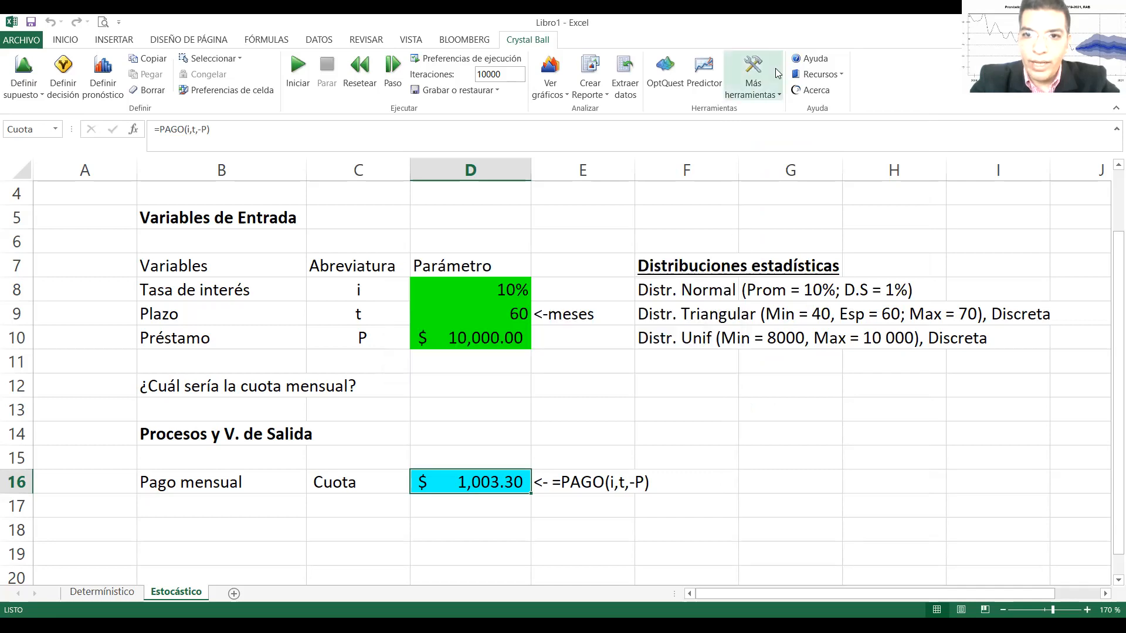
# Create a new sensitivity chart with the Cuota forecast of the Estocástico sheet as its target.
pyautogui.click(777, 73)
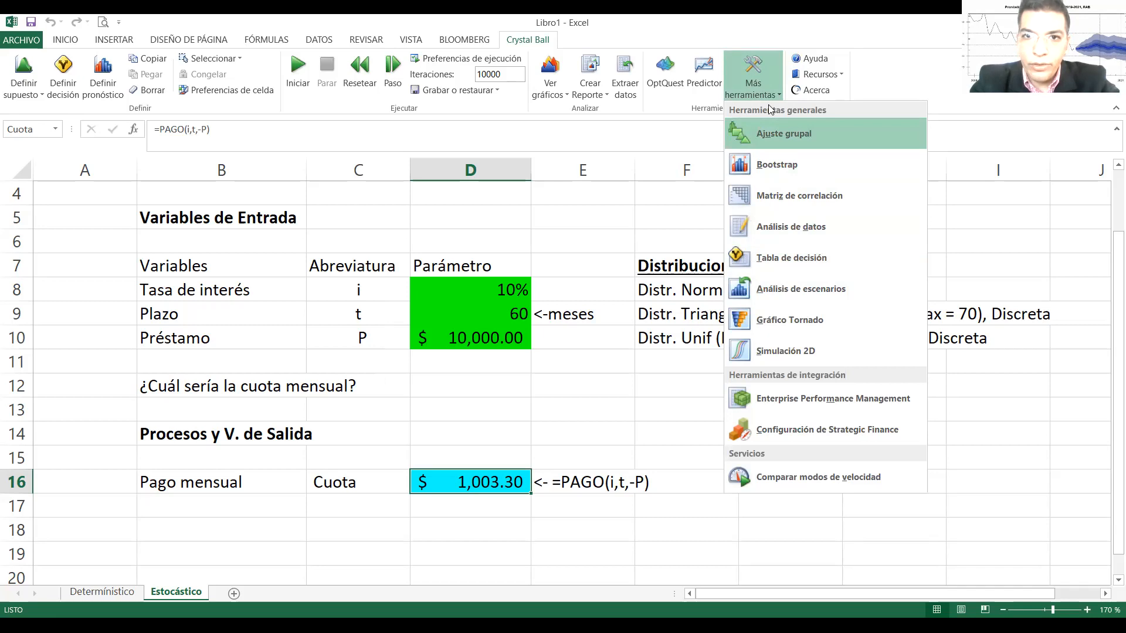
pyautogui.press('Left')
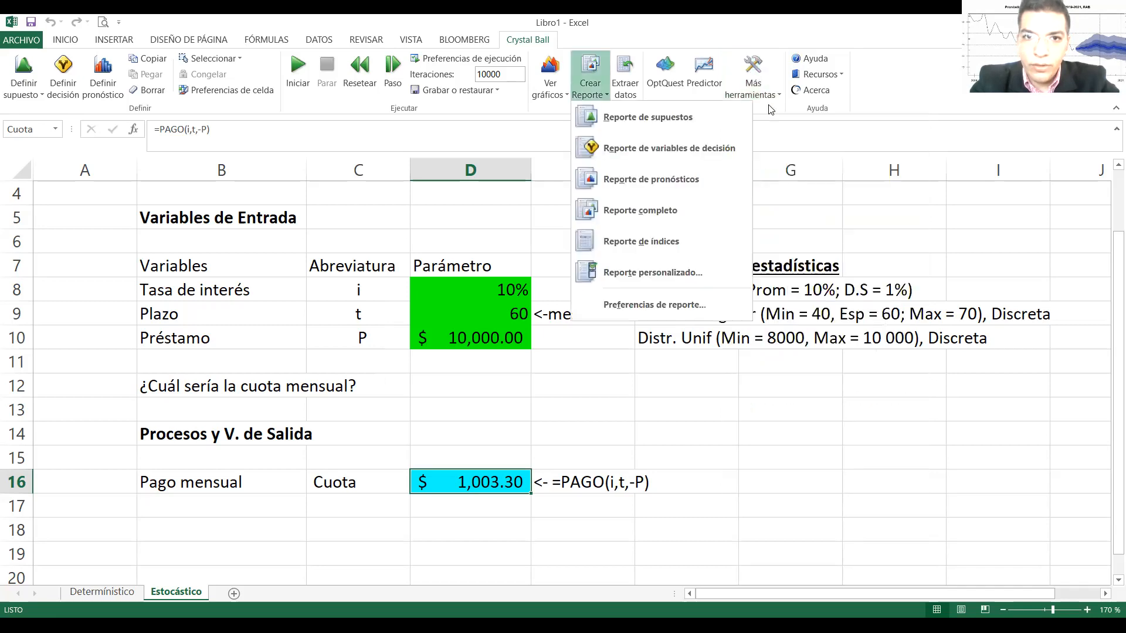
pyautogui.press('Left')
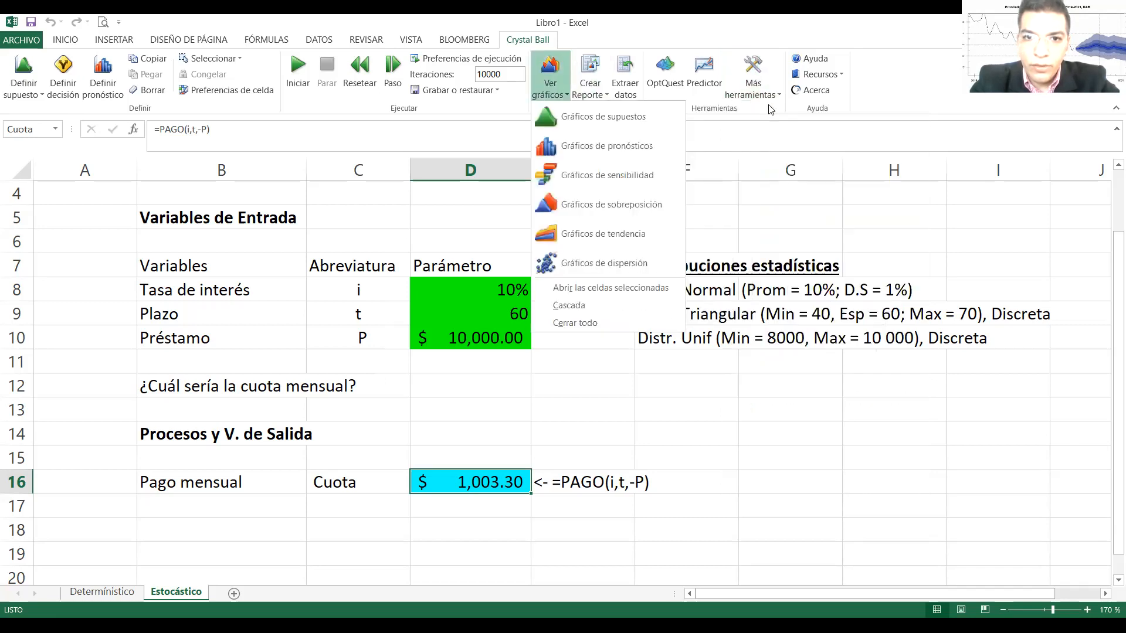
pyautogui.click(598, 177)
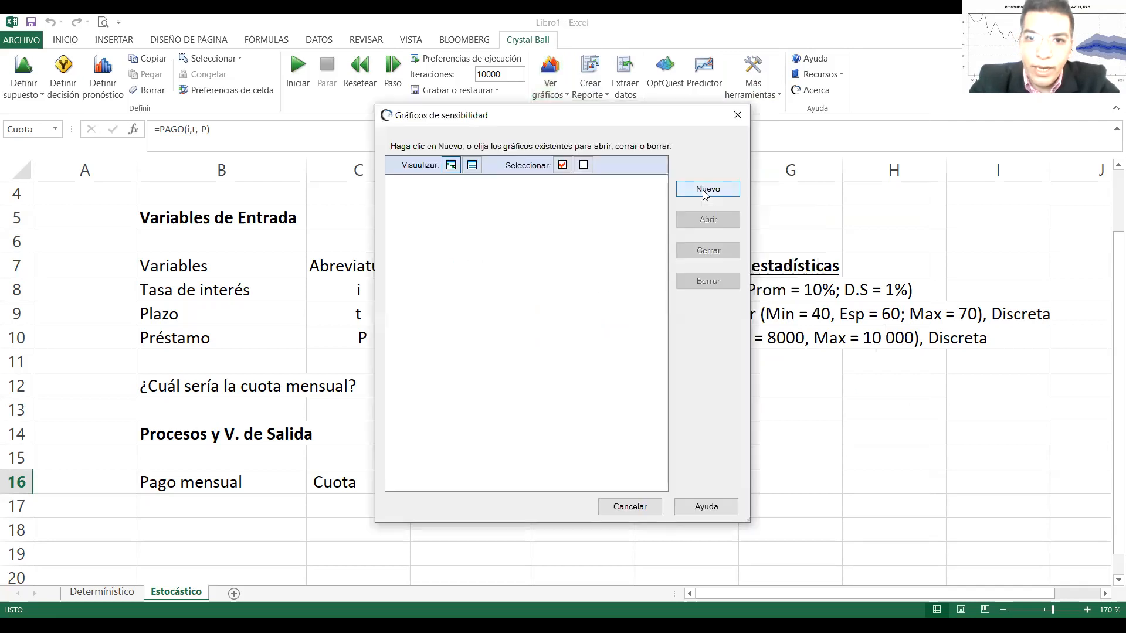
pyautogui.click(891, 150)
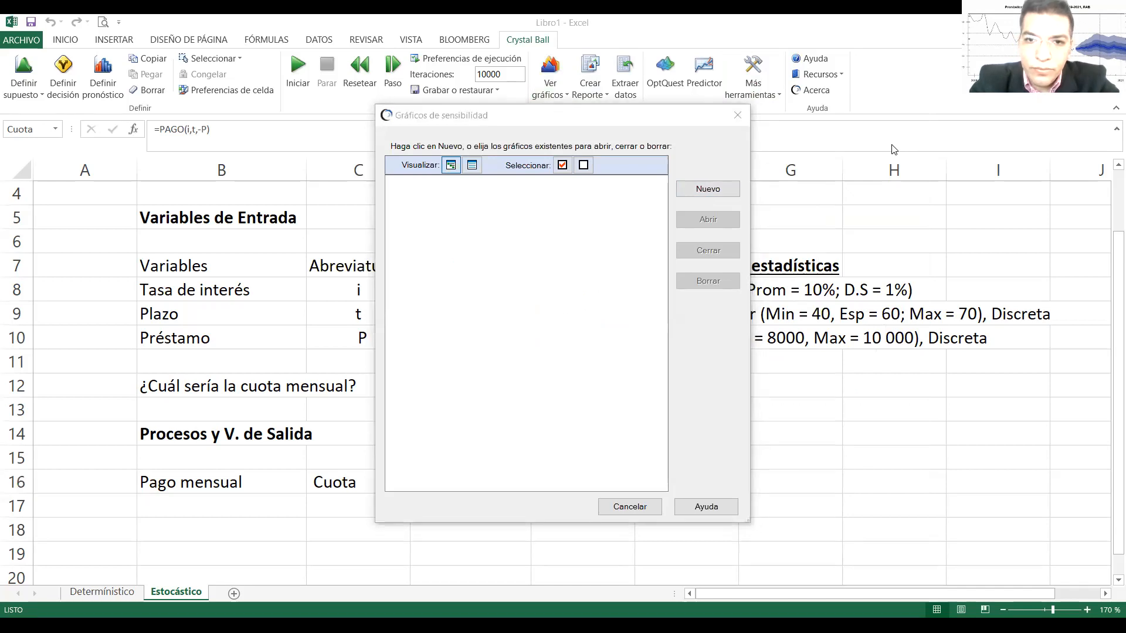
pyautogui.click(722, 191)
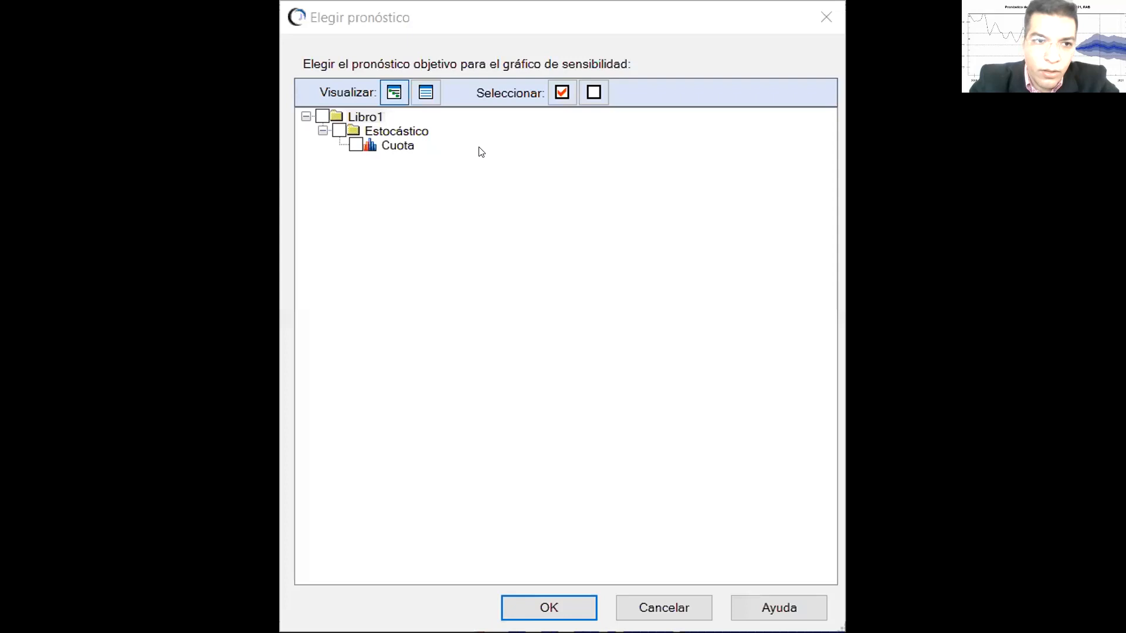
pyautogui.click(345, 142)
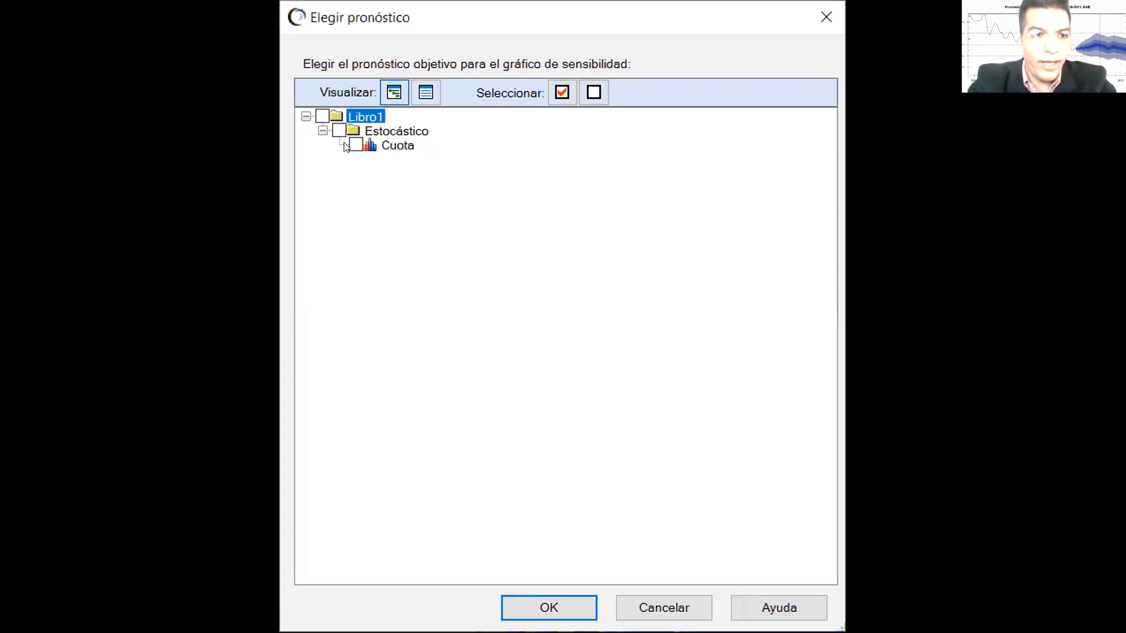
pyautogui.click(355, 145)
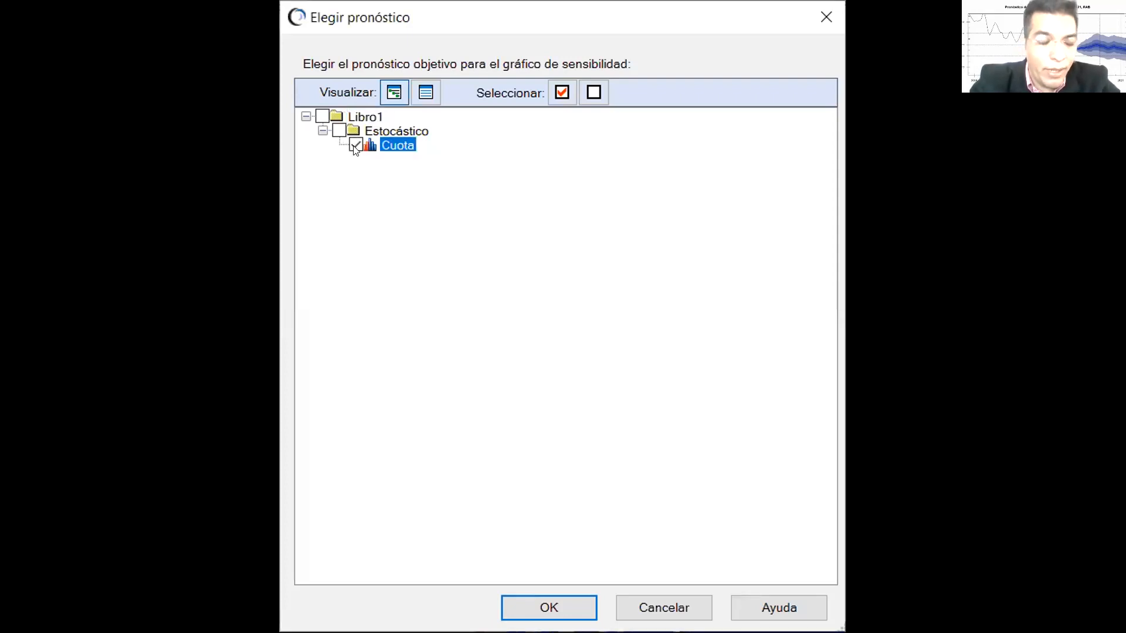
pyautogui.click(569, 602)
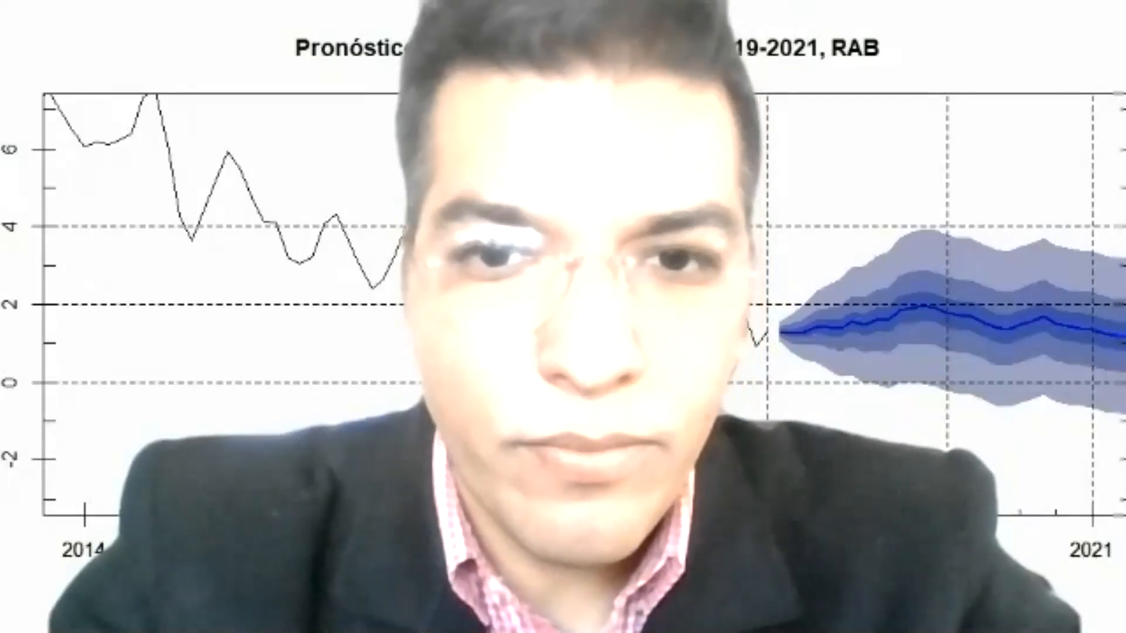
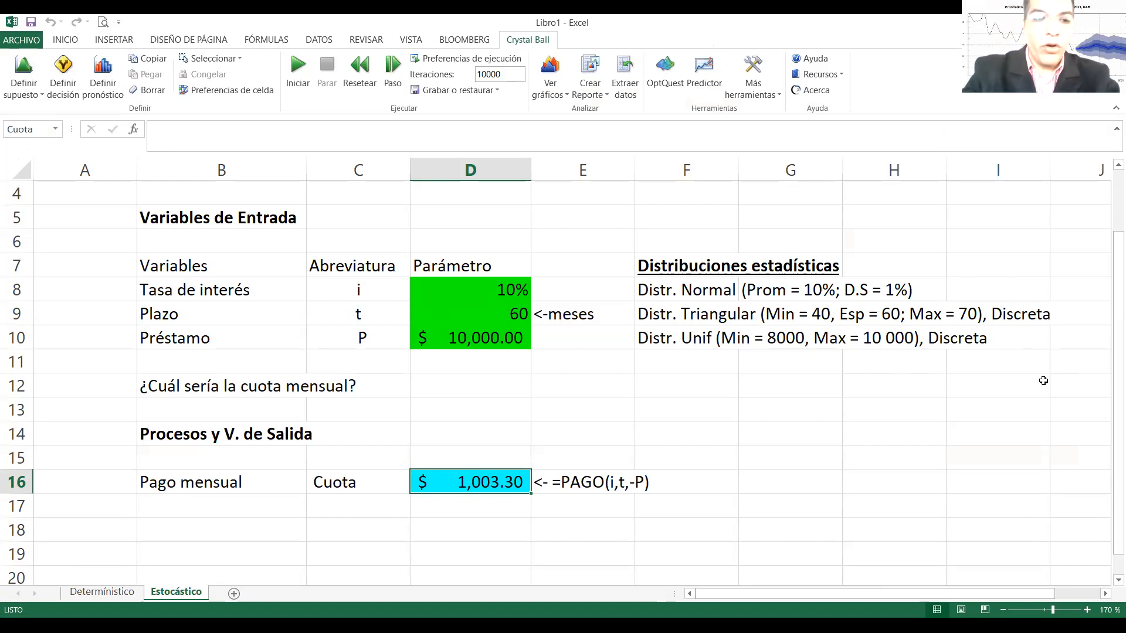
# Append "(determínistico o paramétrico)" to the model title in cell B3 of the Determínistico sheet.
pyautogui.click(124, 597)
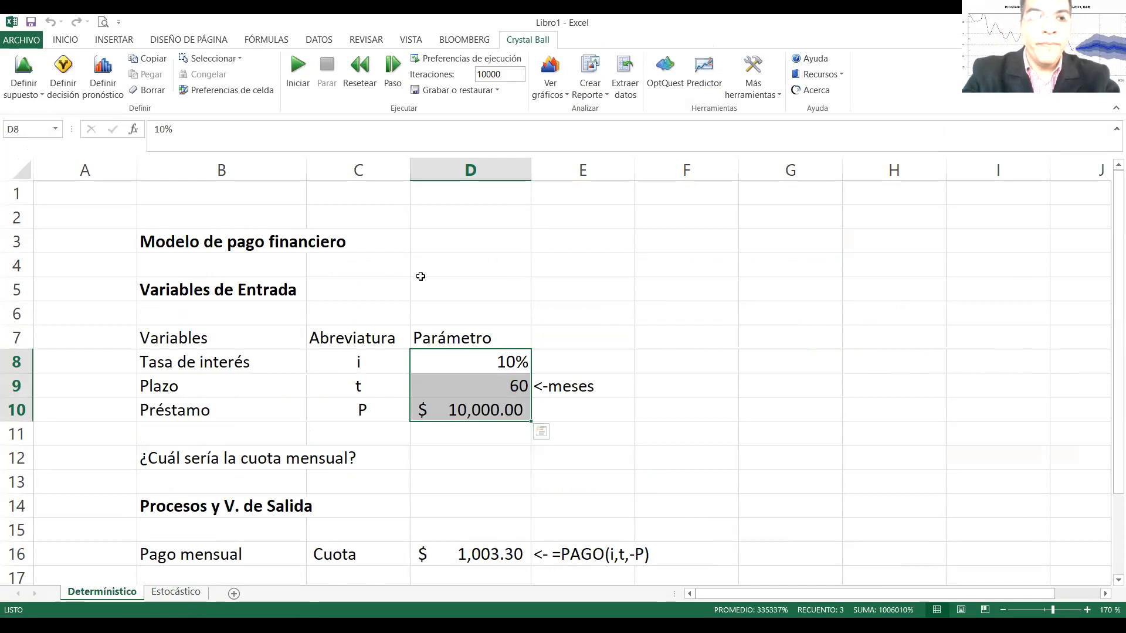
pyautogui.click(186, 241)
pyautogui.press('F2')
pyautogui.write('(')
pyautogui.write('de')
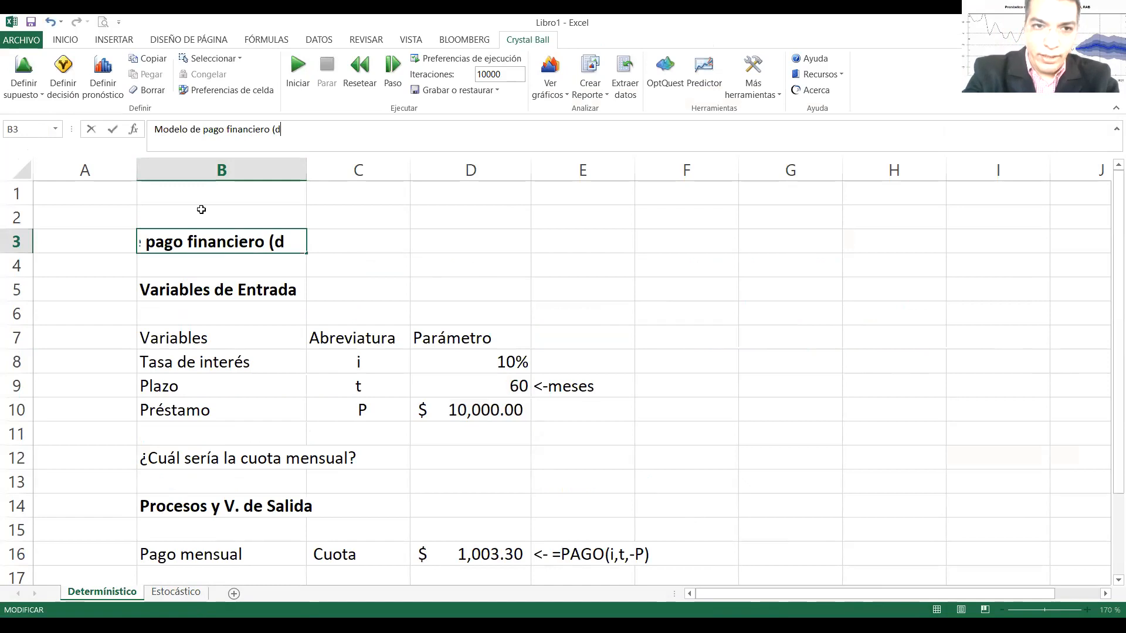
pyautogui.write('term')
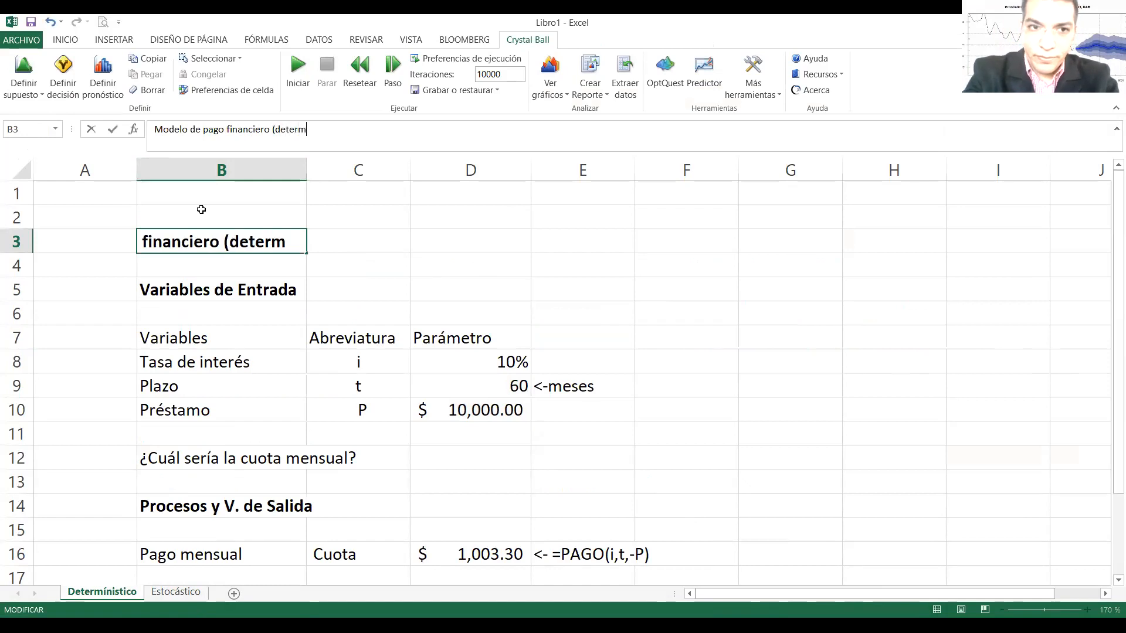
pyautogui.write('ínistico o p')
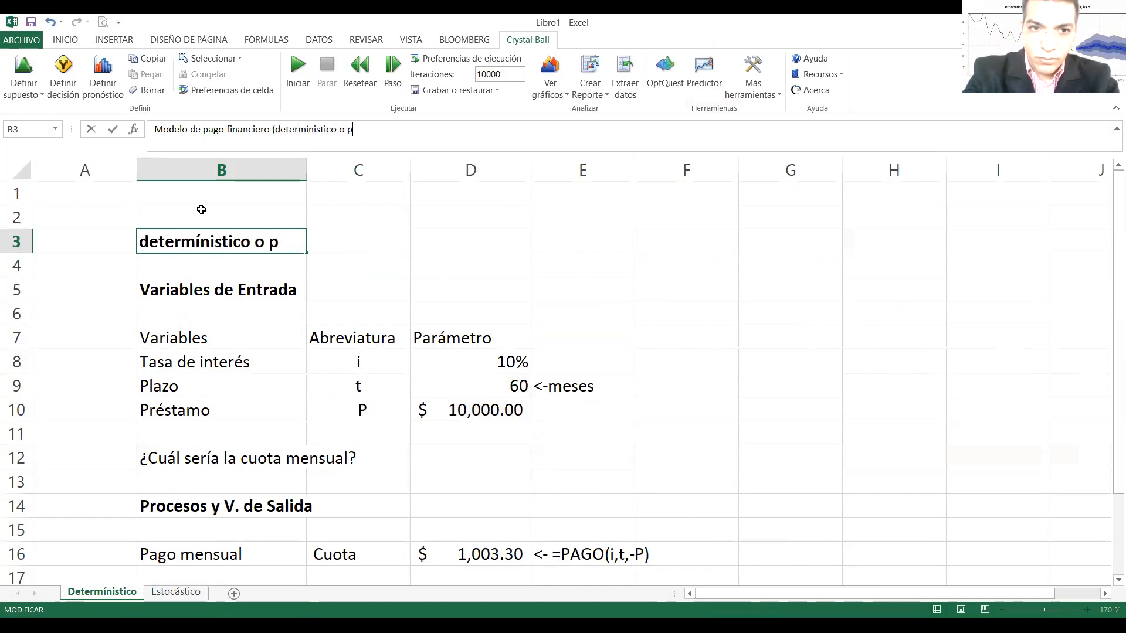
pyautogui.write('aramétrico)')
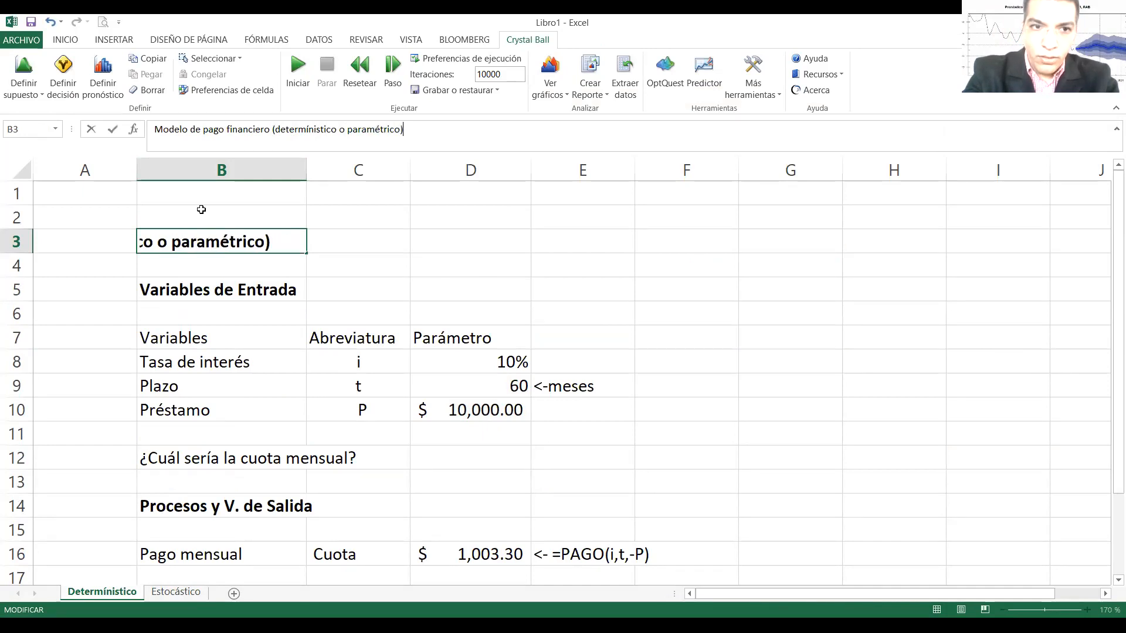
pyautogui.press('Return')
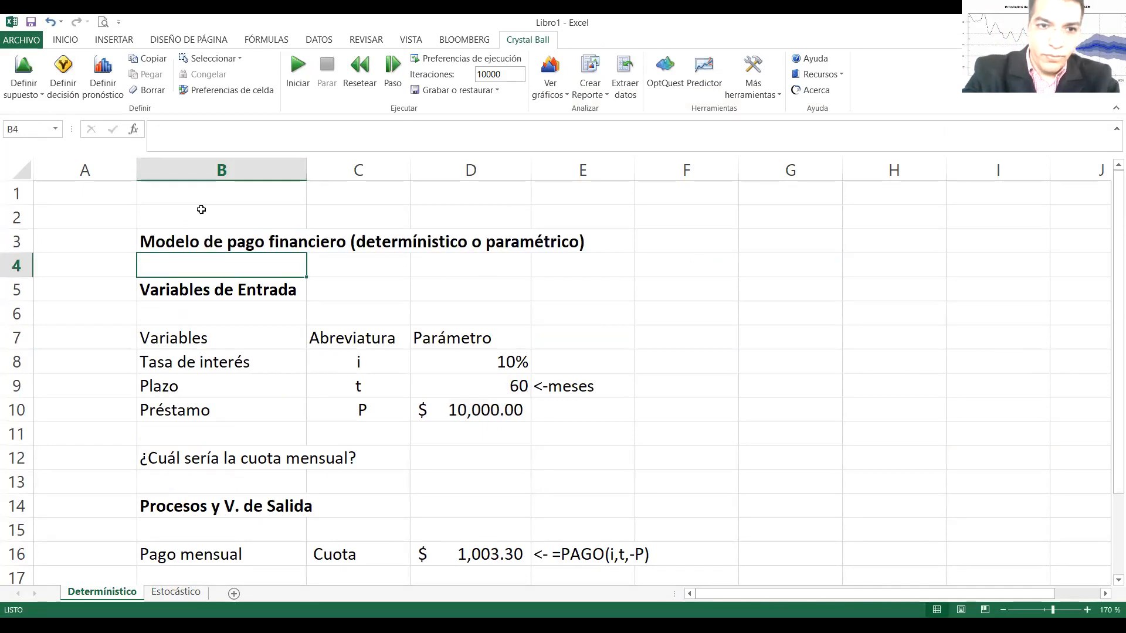
# Format the title of the Determínistico sheet in red at font size 16.
pyautogui.click(204, 242)
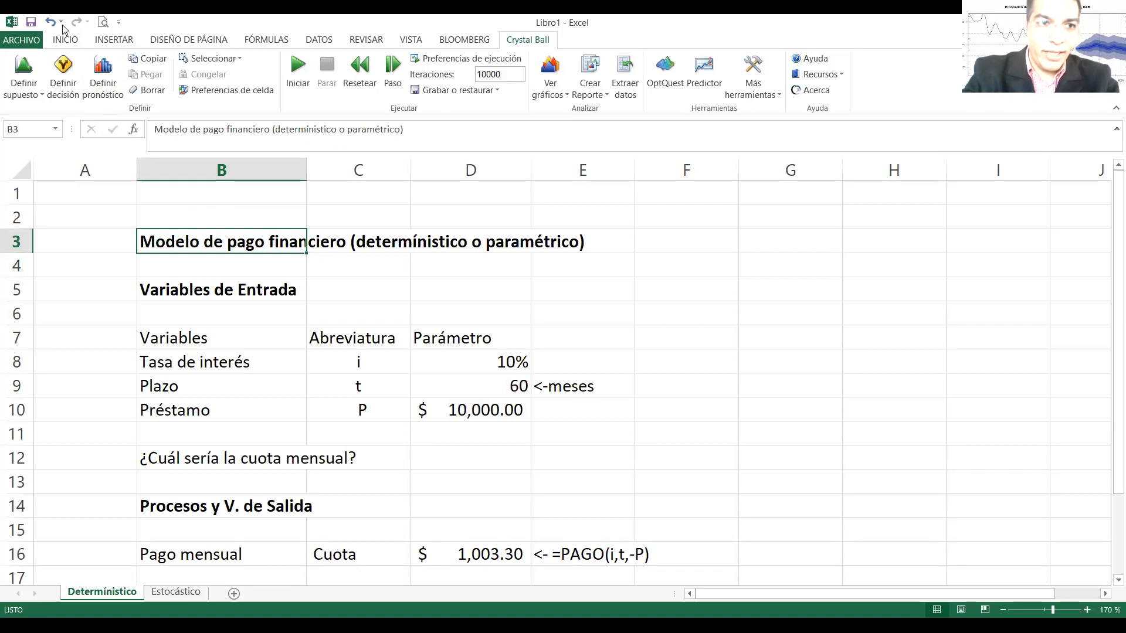
pyautogui.click(64, 40)
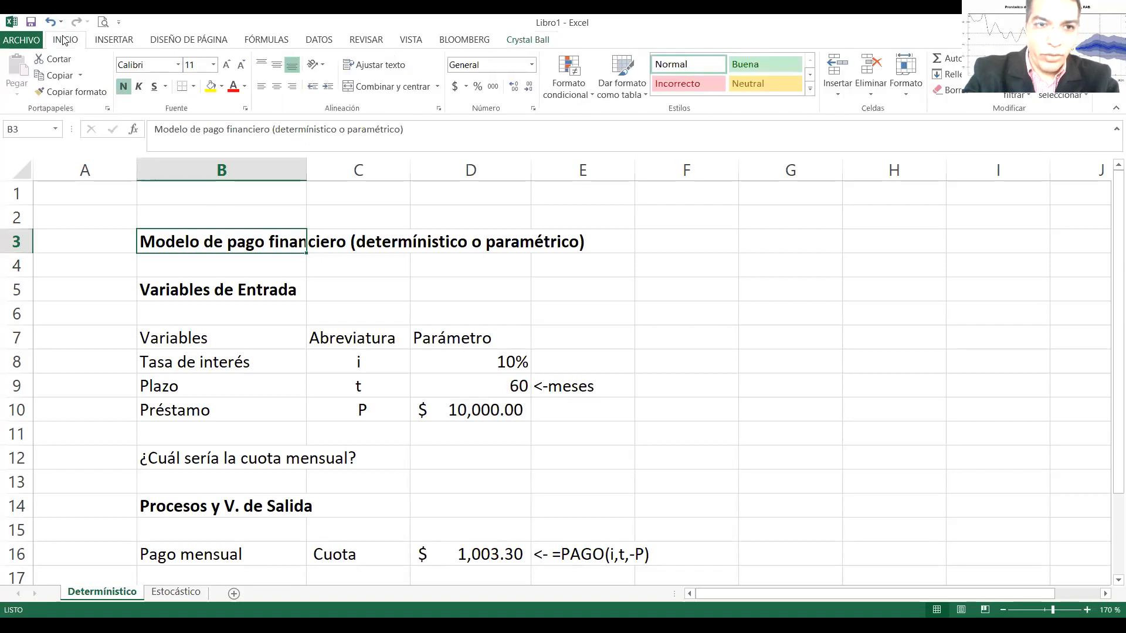
pyautogui.click(233, 86)
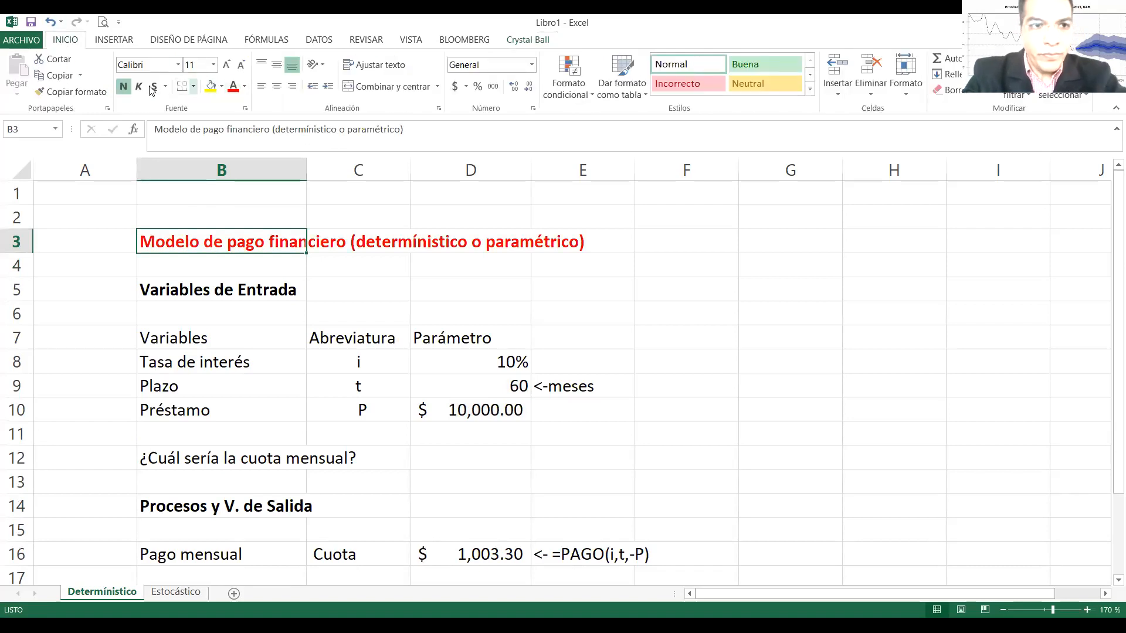
pyautogui.click(214, 65)
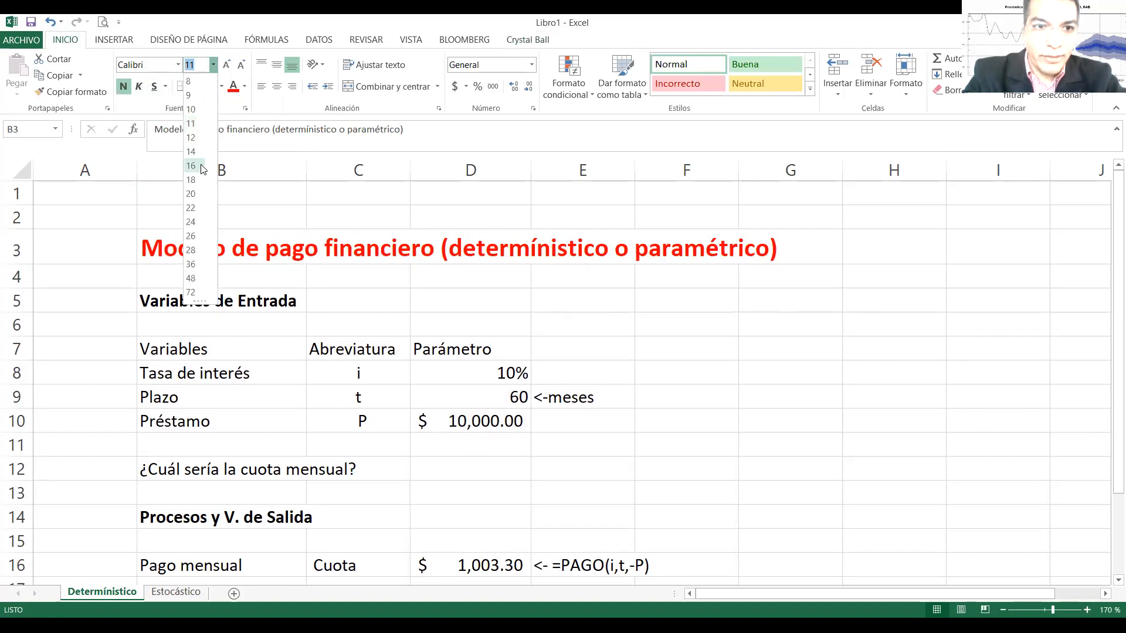
pyautogui.click(191, 166)
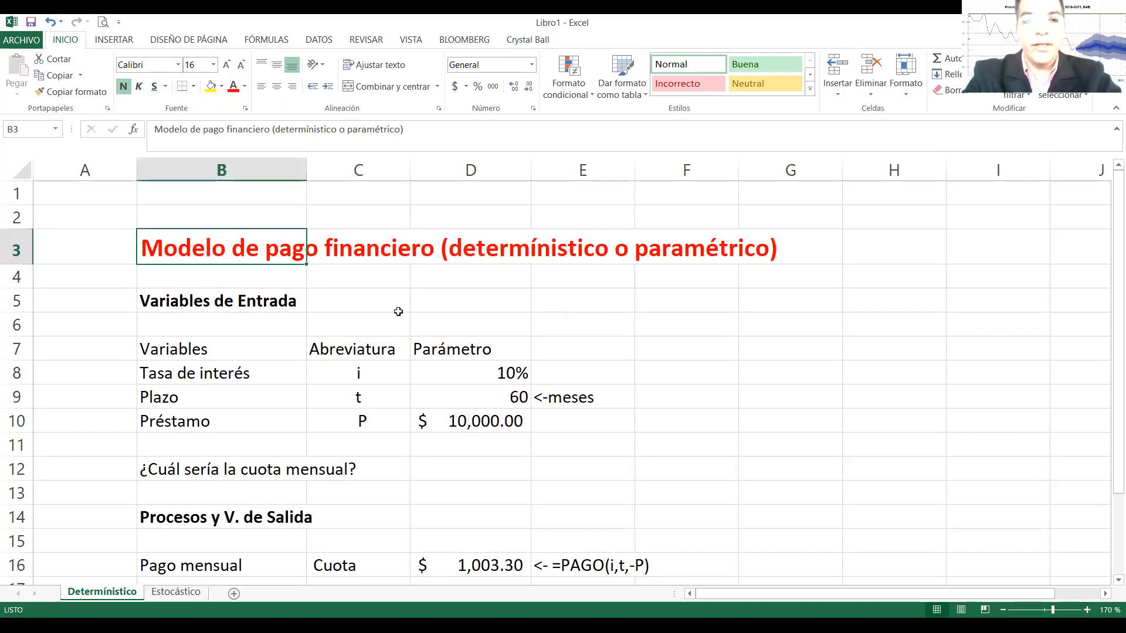
# Review the deterministic model from its input variables down to the monthly payment output.
pyautogui.press('Down')
pyautogui.press('Down')
pyautogui.press('Down')
pyautogui.press('Down')
pyautogui.press('Down')
pyautogui.press('Down')
pyautogui.press('Down')
pyautogui.press('Down')
pyautogui.press('Down')
pyautogui.press('Down')
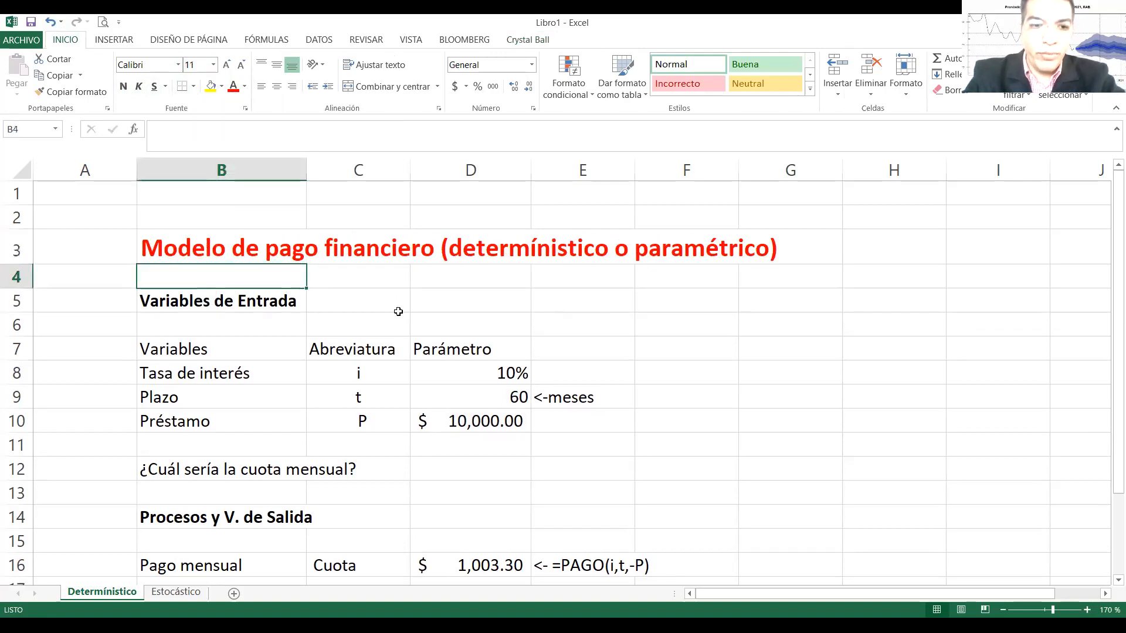
pyautogui.press('Down')
pyautogui.press('Down')
pyautogui.press('Down')
pyautogui.press('Down')
pyautogui.press('Down')
pyautogui.press('Down')
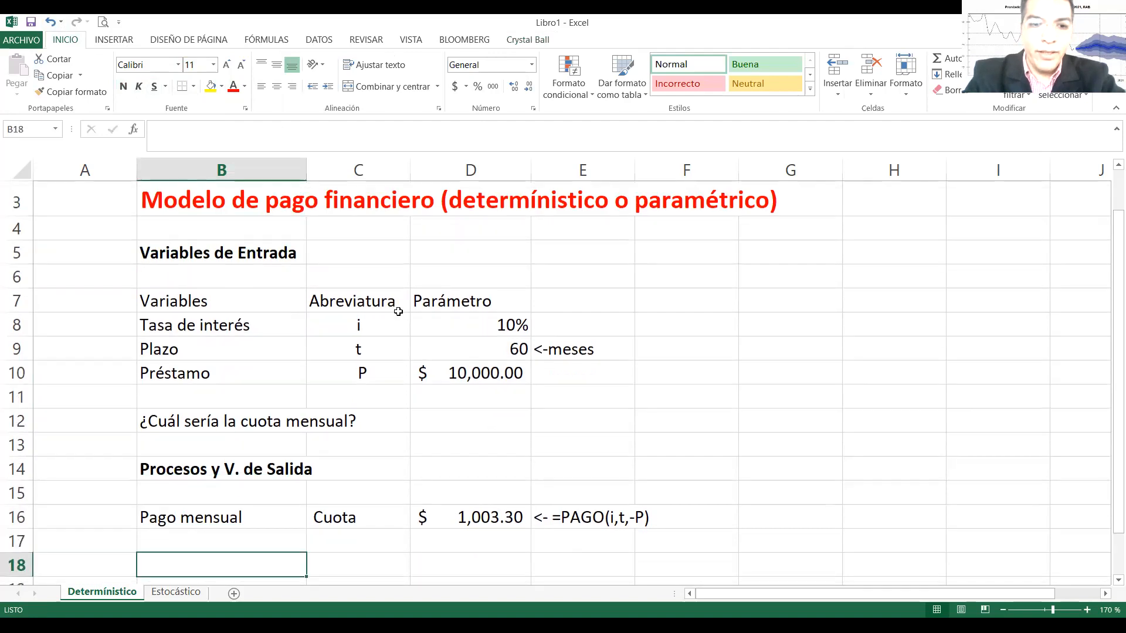
pyautogui.press('Up')
pyautogui.press('Up')
pyautogui.press('Up')
pyautogui.press('Up')
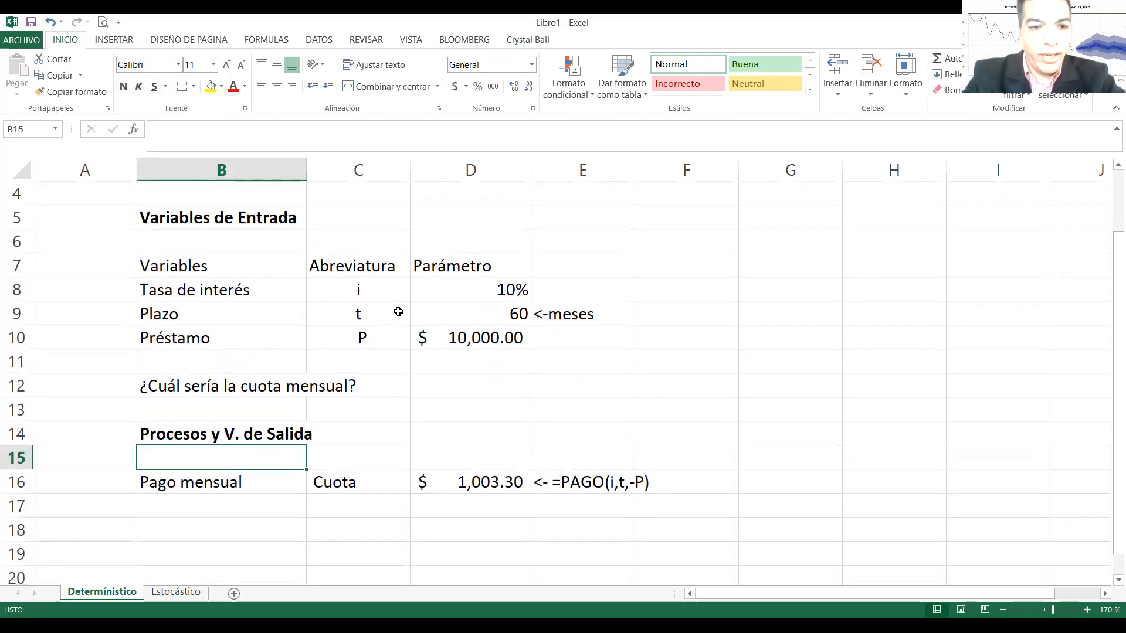
# Format the title in cell B3 of the Estocástico sheet in red at font size 16.
pyautogui.click(187, 590)
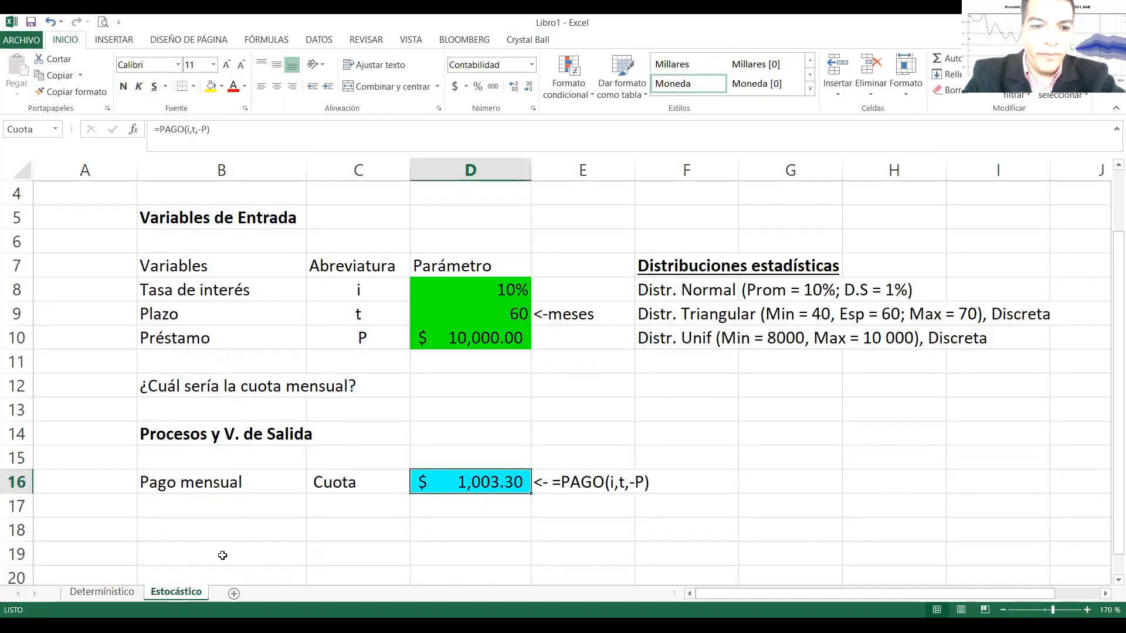
pyautogui.click(261, 498)
pyautogui.press('Up')
pyautogui.press('Up')
pyautogui.press('Up')
pyautogui.press('Up')
pyautogui.press('Up')
pyautogui.press('Up')
pyautogui.press('Up')
pyautogui.press('Up')
pyautogui.press('Up')
pyautogui.press('Up')
pyautogui.press('Up')
pyautogui.press('Up')
pyautogui.press('Up')
pyautogui.press('Up')
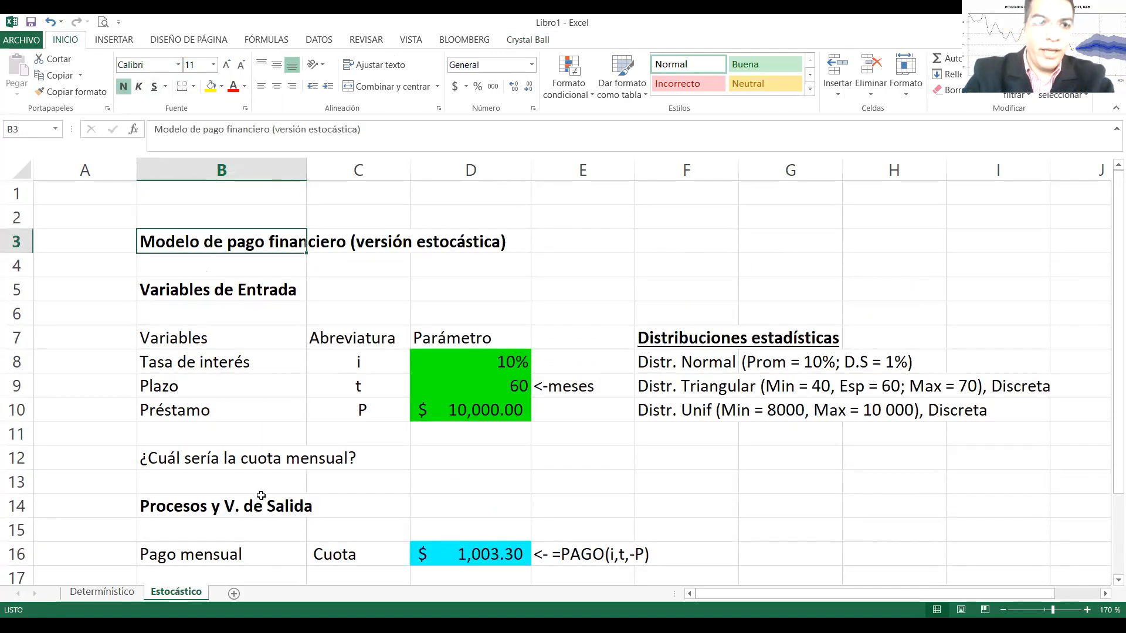
pyautogui.click(234, 86)
pyautogui.click(214, 65)
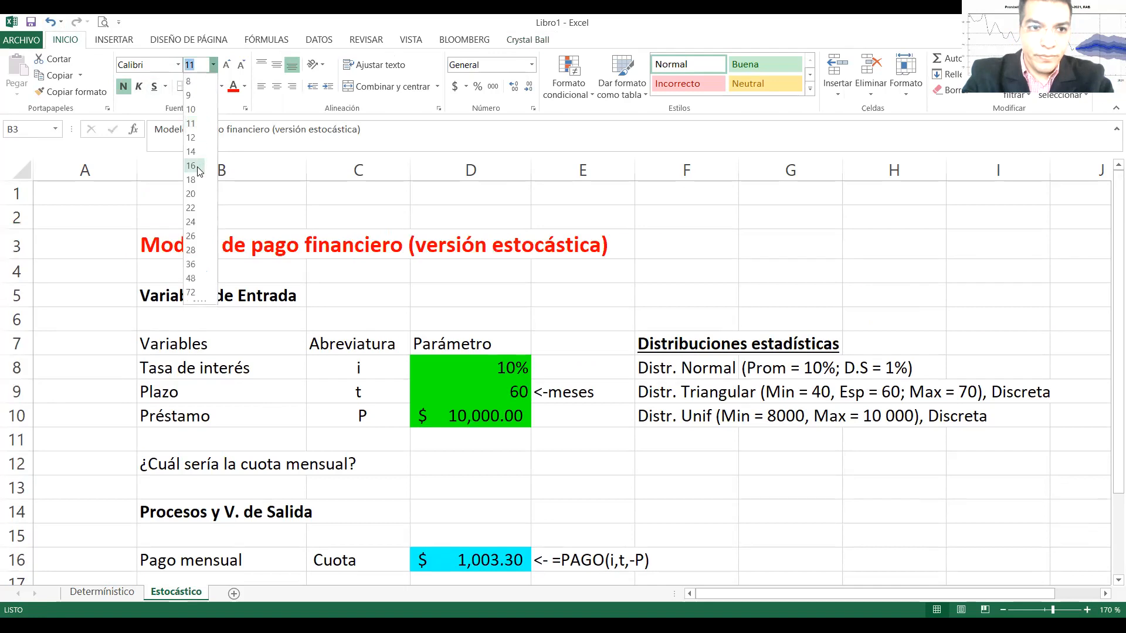
pyautogui.click(197, 166)
# Review the stochastic model's input parameters, their statistical distributions and the monthly payment formula.
pyautogui.click(339, 343)
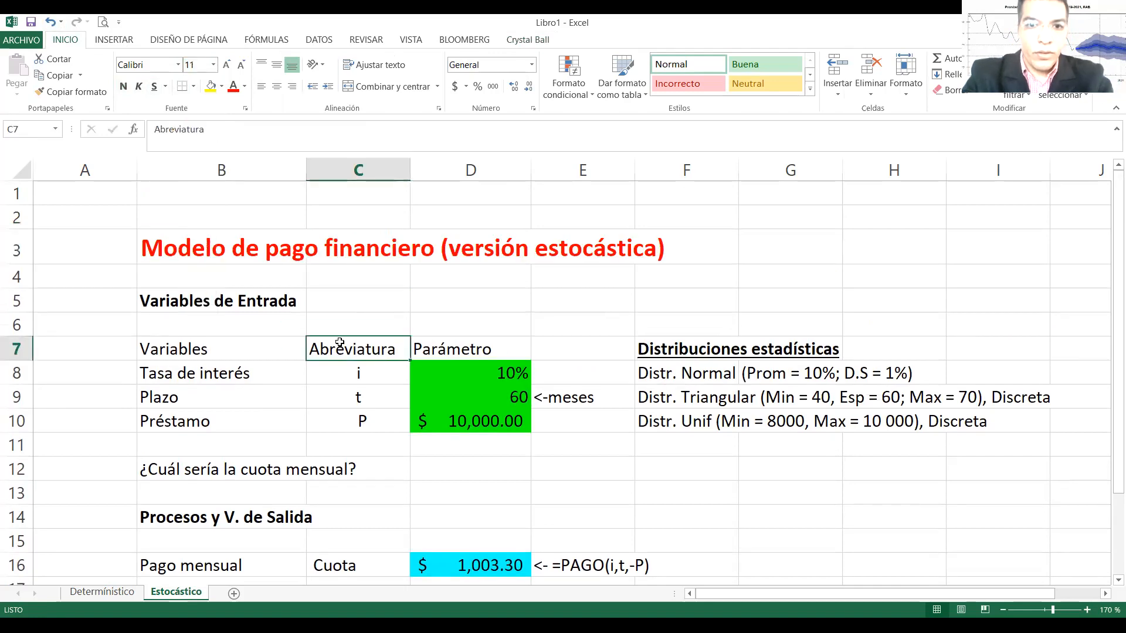
pyautogui.press('Down')
pyautogui.press('Down')
pyautogui.press('Up')
pyautogui.press('Up')
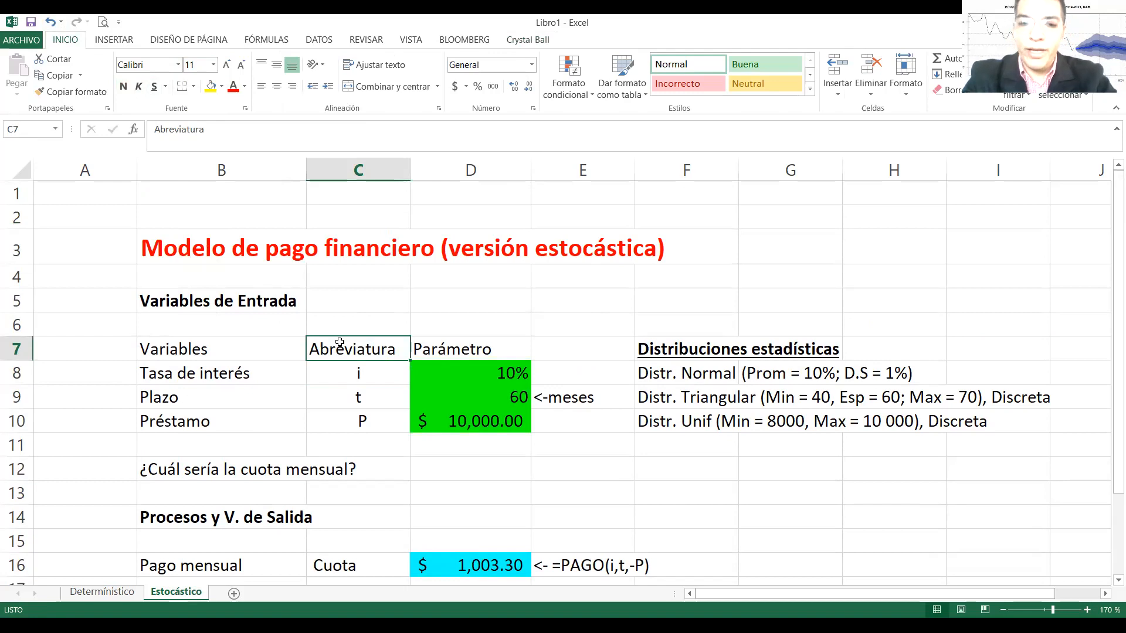
pyautogui.press('Right')
pyautogui.press('Right')
pyautogui.press('Left')
pyautogui.press('Down')
pyautogui.press('Right')
pyautogui.press('Right')
pyautogui.press('Up')
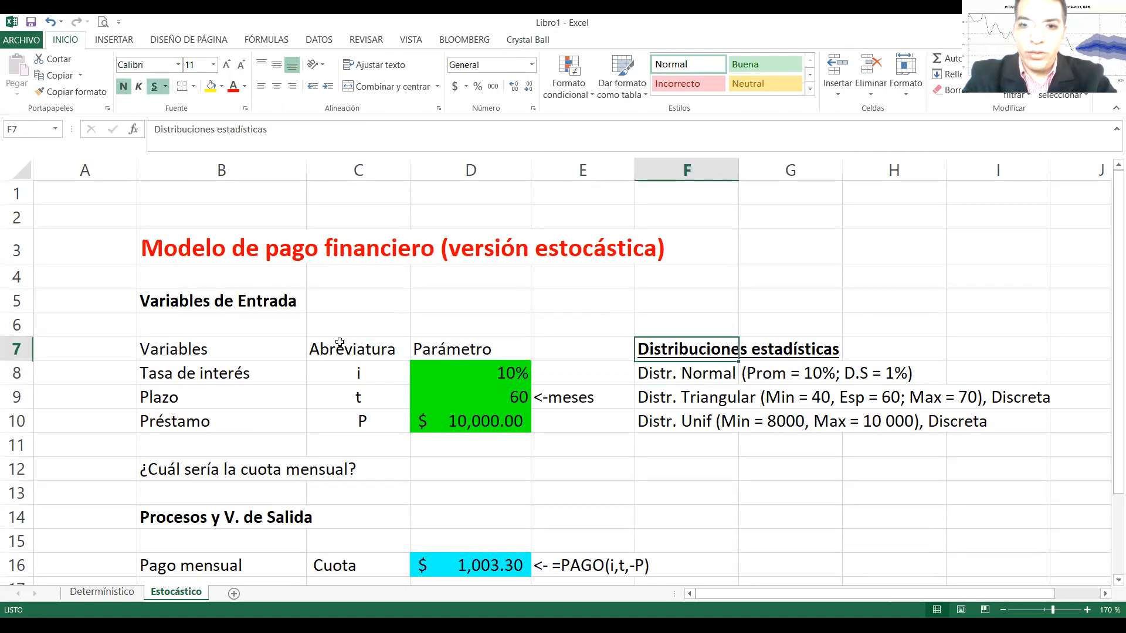
pyautogui.press('Down')
pyautogui.press('Down')
pyautogui.press('Down')
pyautogui.press('Down')
pyautogui.press('Down')
pyautogui.press('Down')
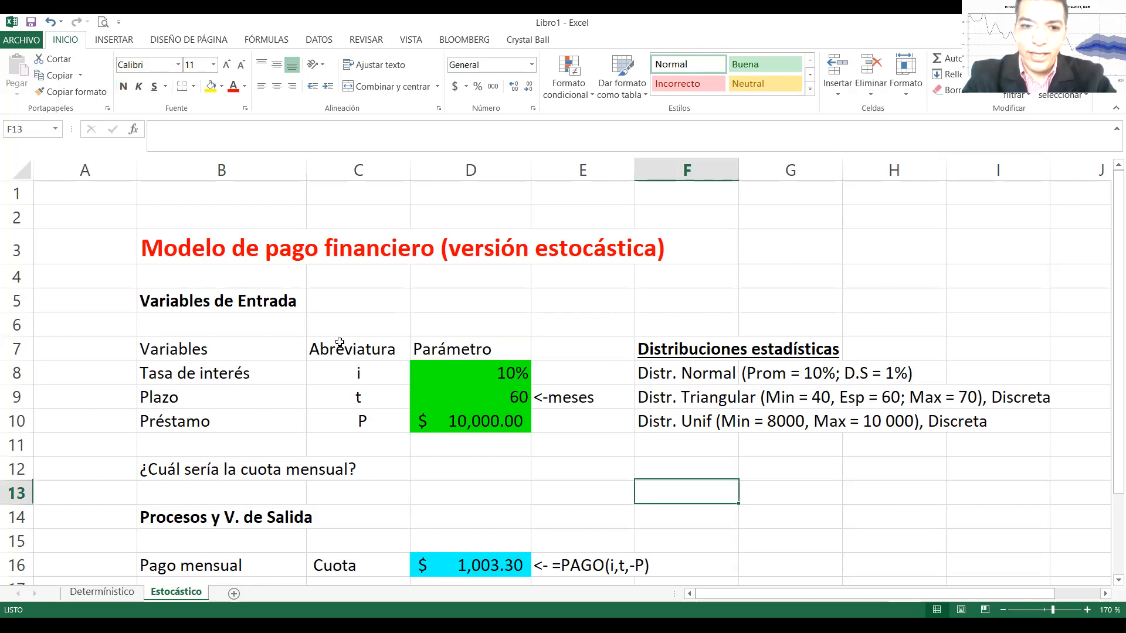
pyautogui.press('Down')
pyautogui.press('Down')
pyautogui.press('Down')
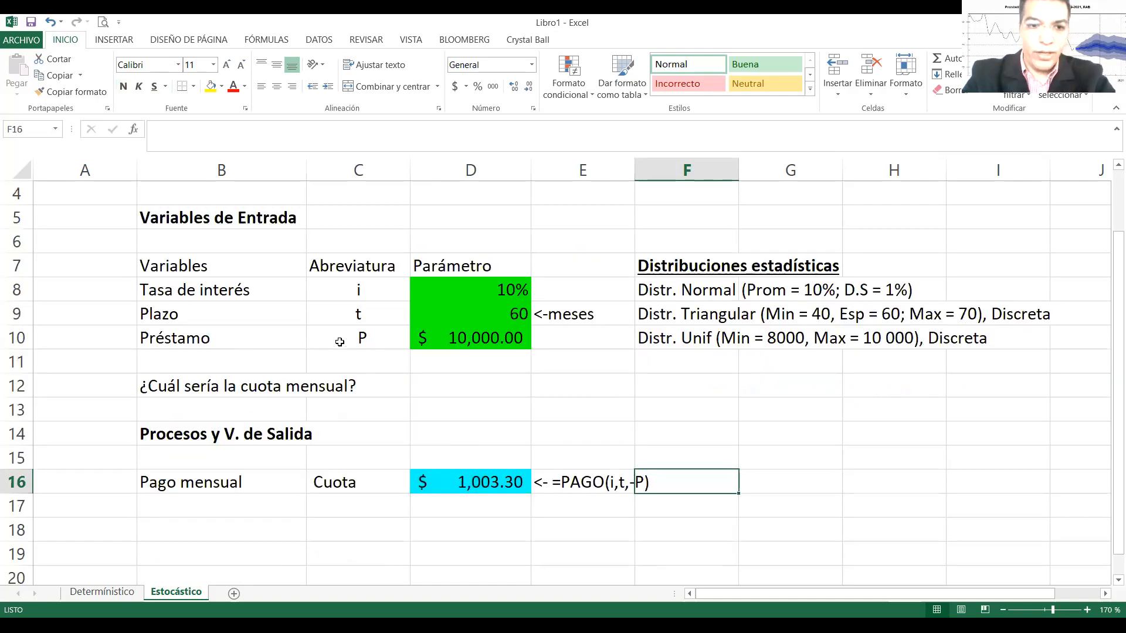
pyautogui.press('Left')
pyautogui.press('Left')
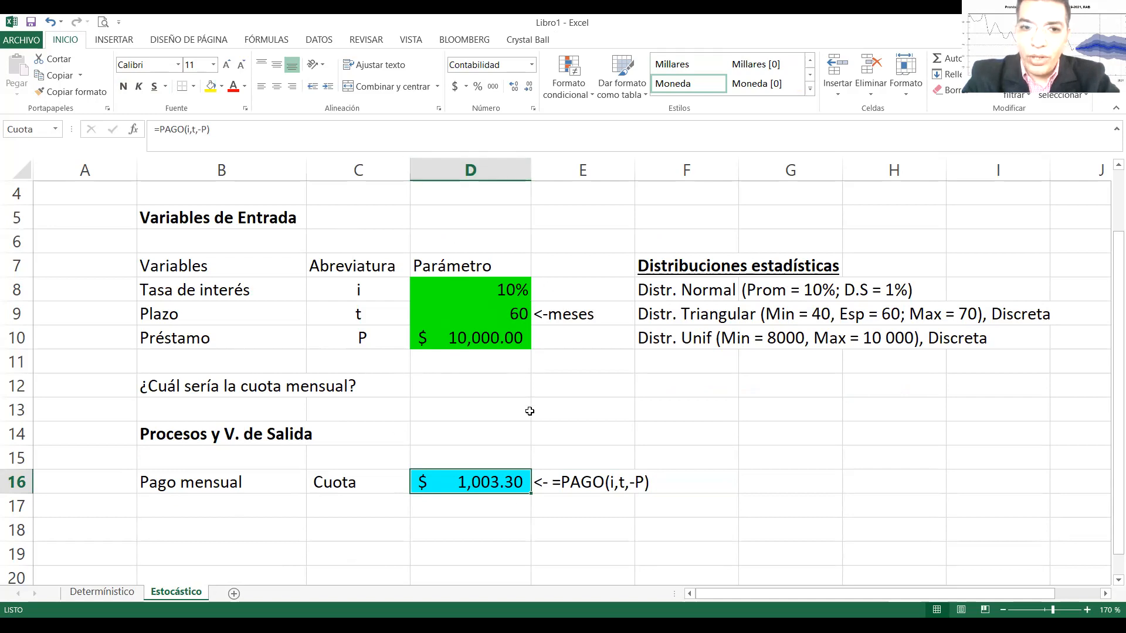
# Generate the complete Crystal Ball report (Reporte completo) for the payment simulation.
pyautogui.click(528, 40)
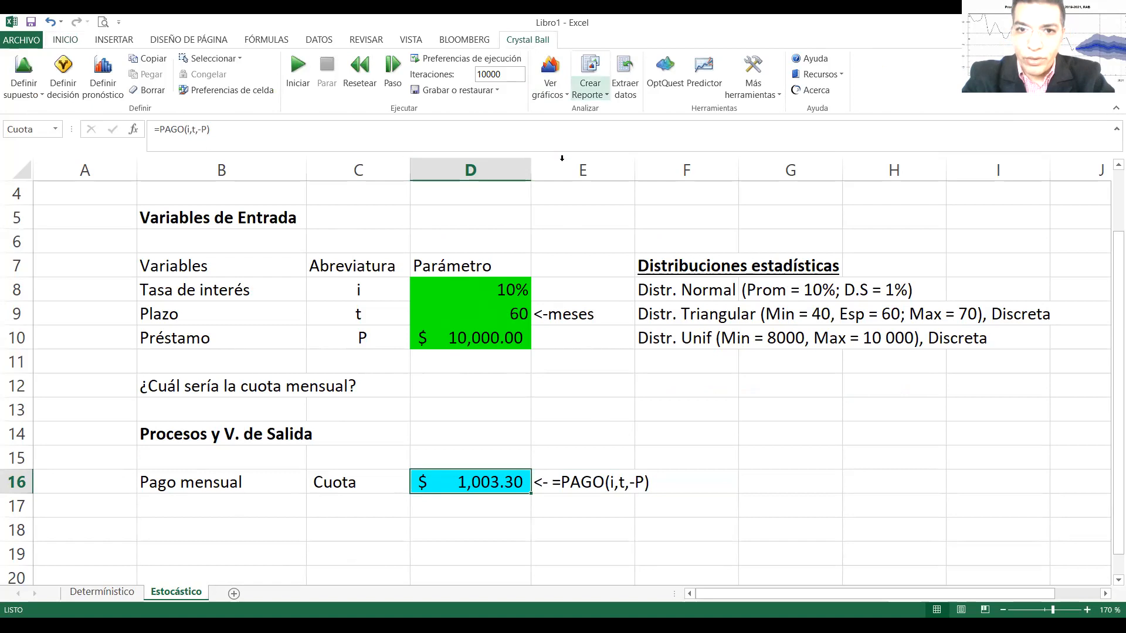
pyautogui.click(590, 88)
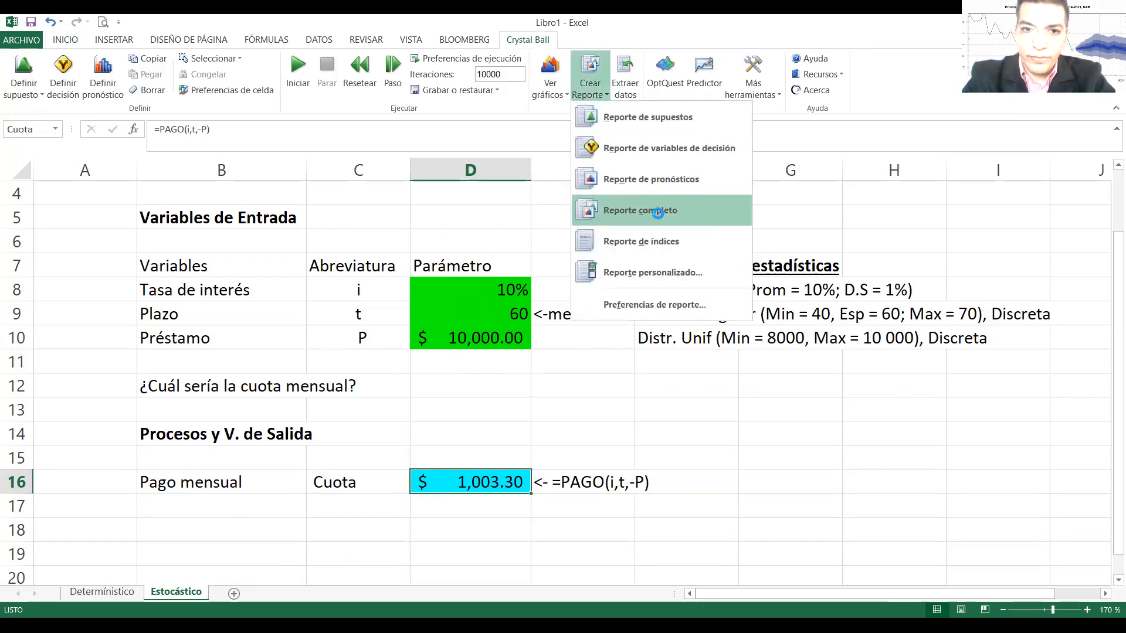
pyautogui.click(657, 213)
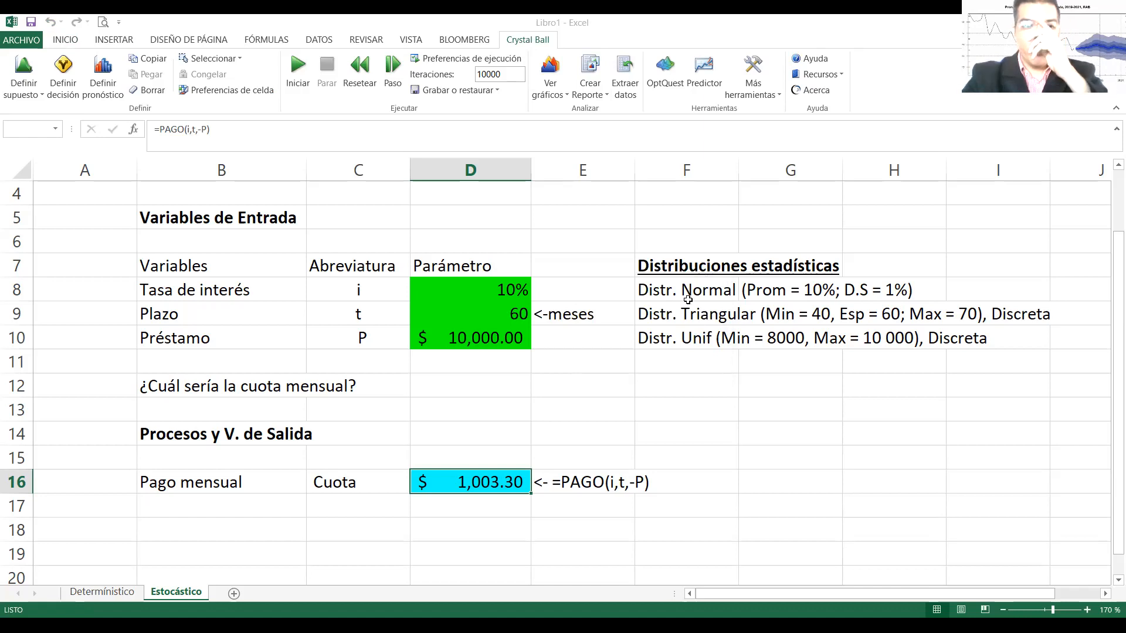
# Review the run preferences in the report, focusing on the number of iterations executed.
pyautogui.click(548, 265)
pyautogui.press('Left')
pyautogui.press('Left')
pyautogui.press('Left')
pyautogui.press('Left')
pyautogui.press('Left')
pyautogui.press('Left')
pyautogui.press('Left')
pyautogui.press('Up')
pyautogui.press('Up')
pyautogui.press('Up')
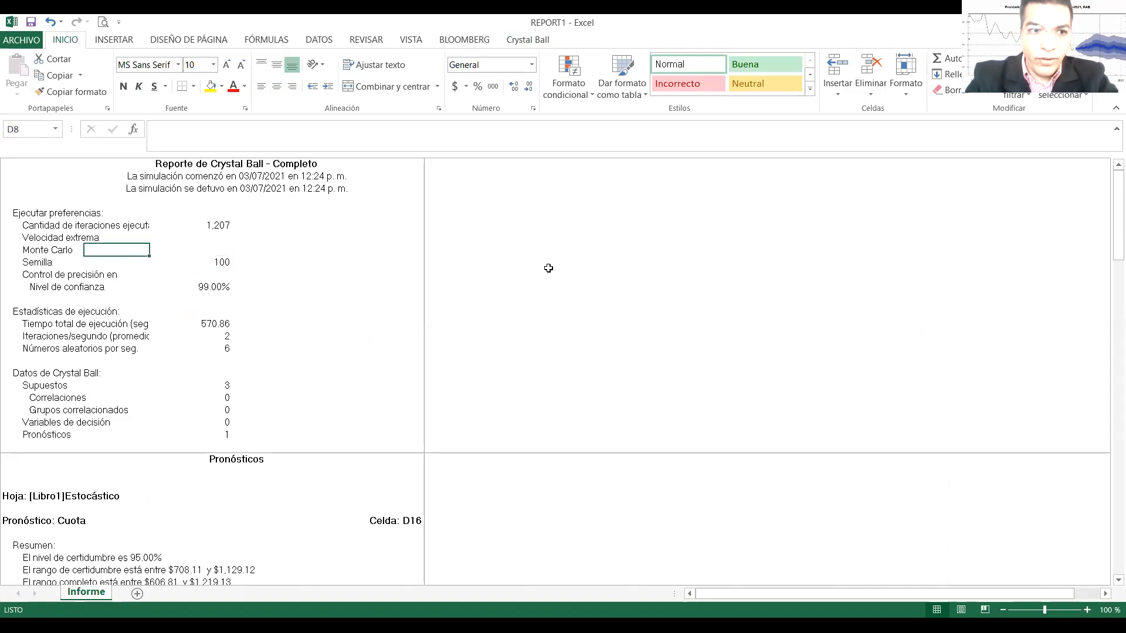
pyautogui.press('Right')
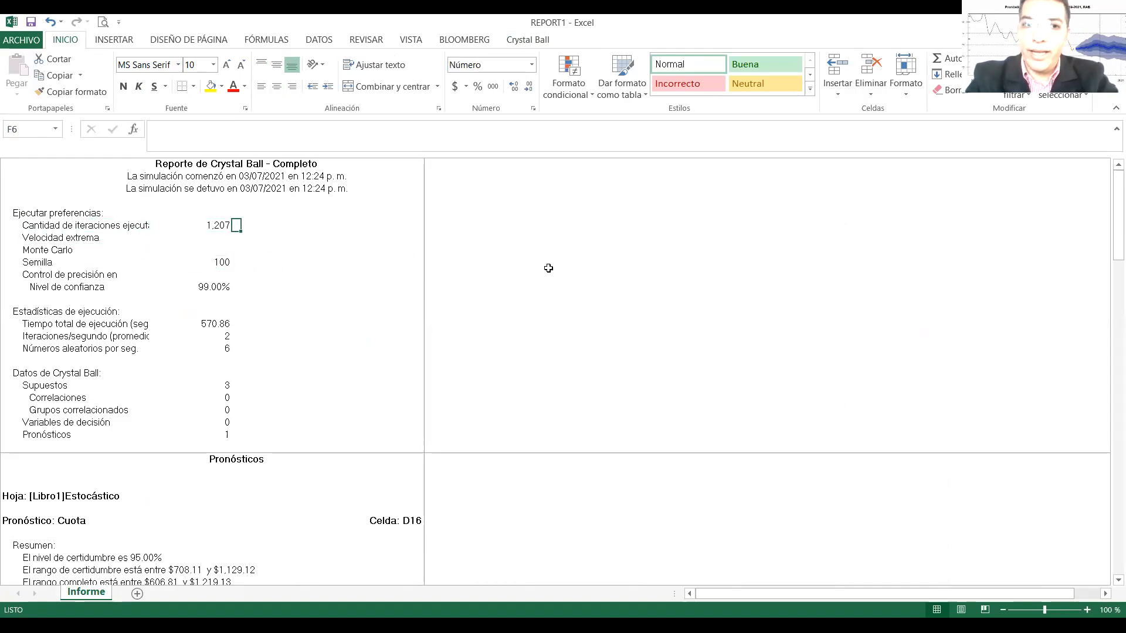
pyautogui.press('Left')
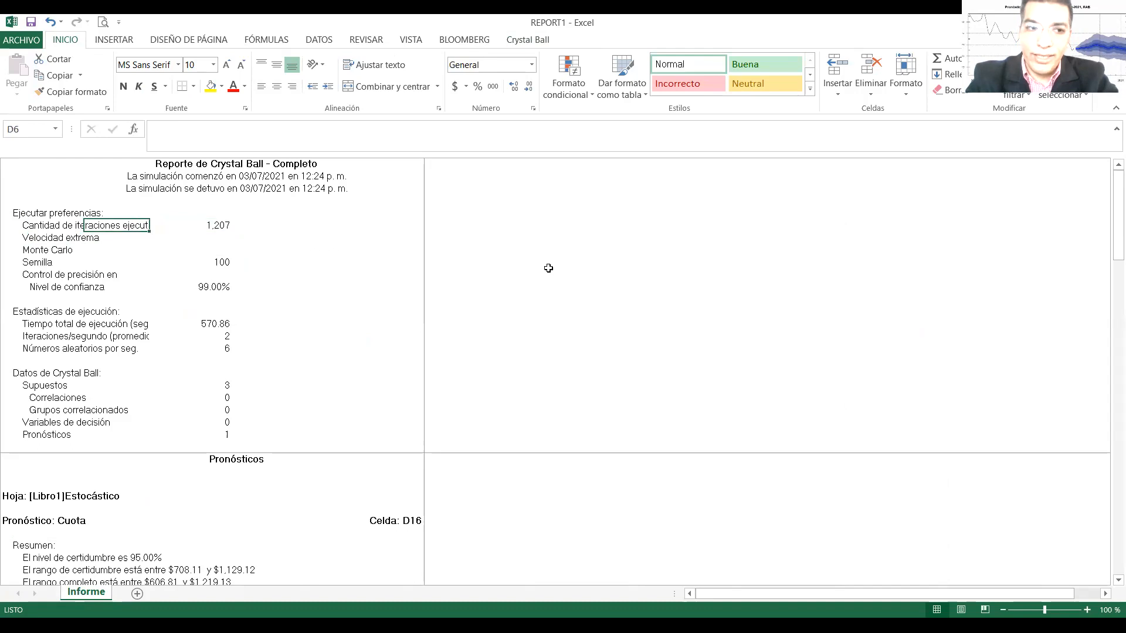
pyautogui.press('Right')
pyautogui.press('Right')
pyautogui.press('Down')
pyautogui.press('Left')
pyautogui.press('Up')
# Read through the report's run statistics and the Crystal Ball data on assumptions, correlations, decision variables and forecasts.
pyautogui.press('Down')
pyautogui.press('Down')
pyautogui.press('Down')
pyautogui.press('Down')
pyautogui.press('Down')
pyautogui.press('Down')
pyautogui.press('Down')
pyautogui.press('Down')
pyautogui.press('Down')
pyautogui.press('Down')
pyautogui.press('Down')
pyautogui.press('Down')
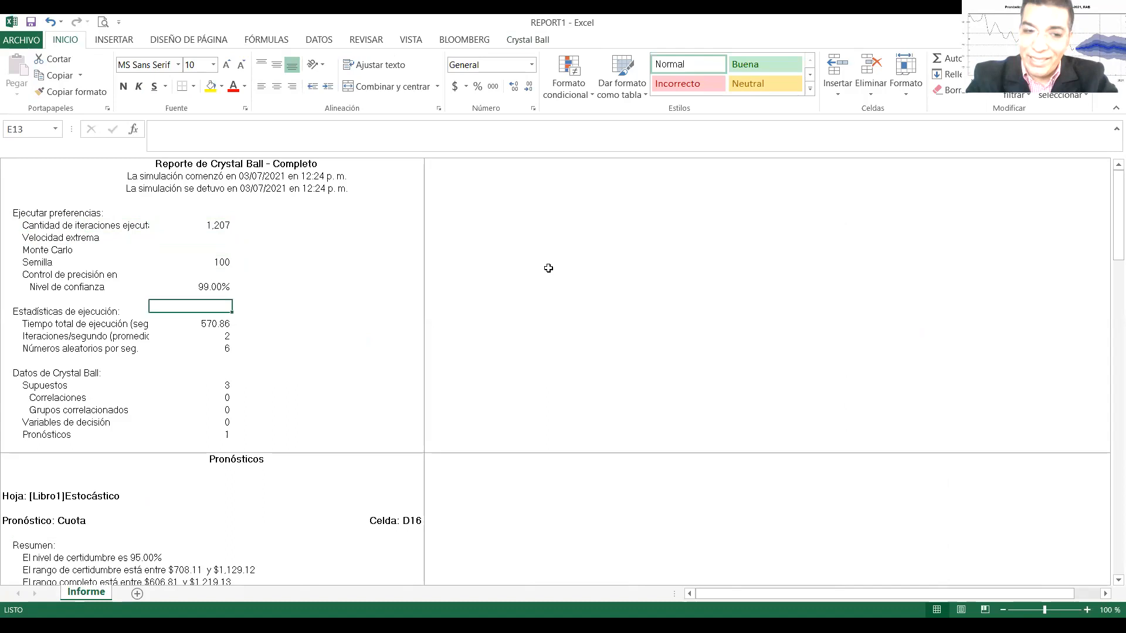
pyautogui.press('Down')
pyautogui.press('Down')
pyautogui.press('Down')
pyautogui.press('Down')
pyautogui.press('Down')
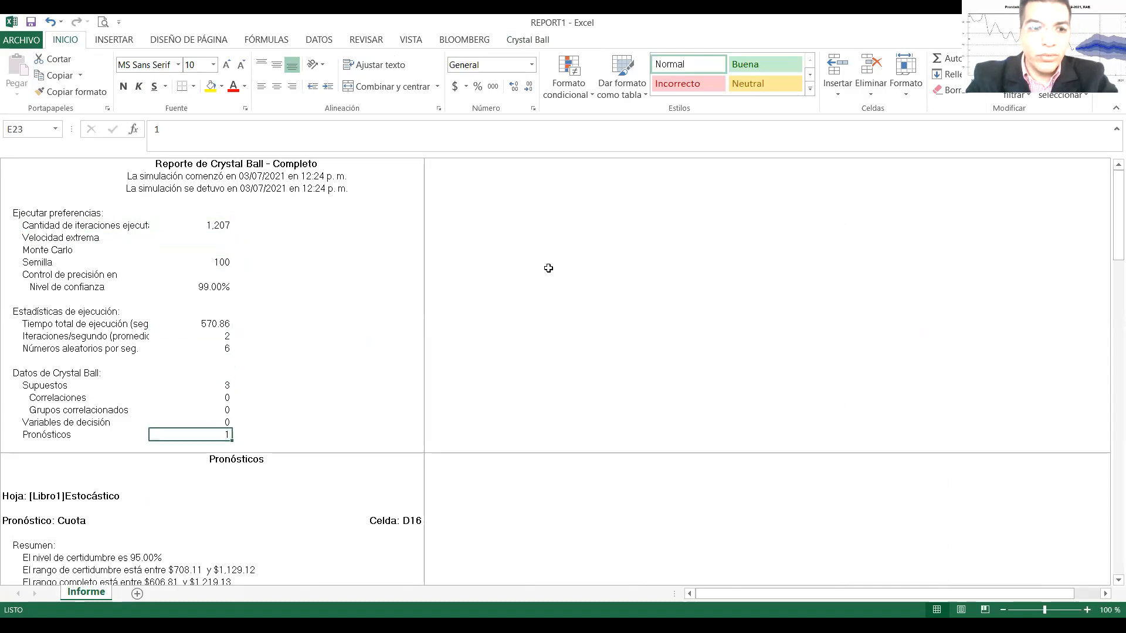
# Review the Cuota forecast summary in the report, covering its certainty range, base case and standard error.
pyautogui.press('Down')
pyautogui.press('Down')
pyautogui.press('Down')
pyautogui.press('Down')
pyautogui.press('Down')
pyautogui.press('Down')
pyautogui.press('Down')
pyautogui.press('Down')
pyautogui.press('Down')
pyautogui.press('Down')
pyautogui.press('Down')
pyautogui.press('Down')
pyautogui.press('Down')
pyautogui.press('Down')
pyautogui.press('Down')
pyautogui.press('Down')
pyautogui.press('Down')
pyautogui.press('Down')
pyautogui.press('Down')
pyautogui.press('Down')
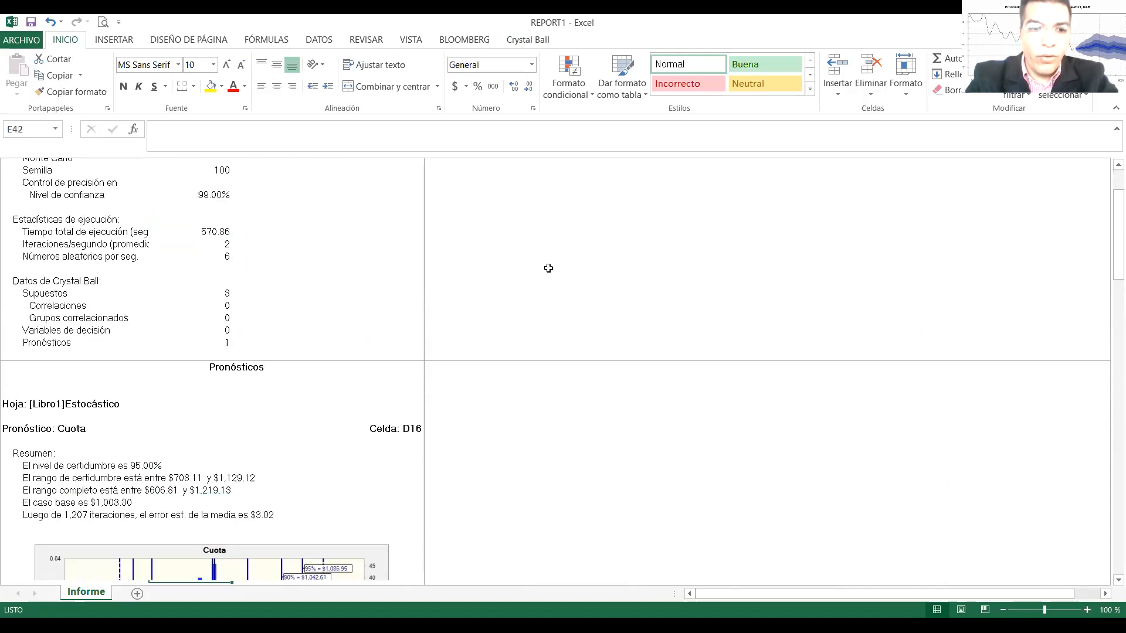
pyautogui.press('Down')
pyautogui.press('Down')
pyautogui.press('Down')
pyautogui.press('Down')
pyautogui.press('Down')
pyautogui.press('Down')
pyautogui.press('Down')
pyautogui.press('Down')
pyautogui.press('Down')
pyautogui.press('Down')
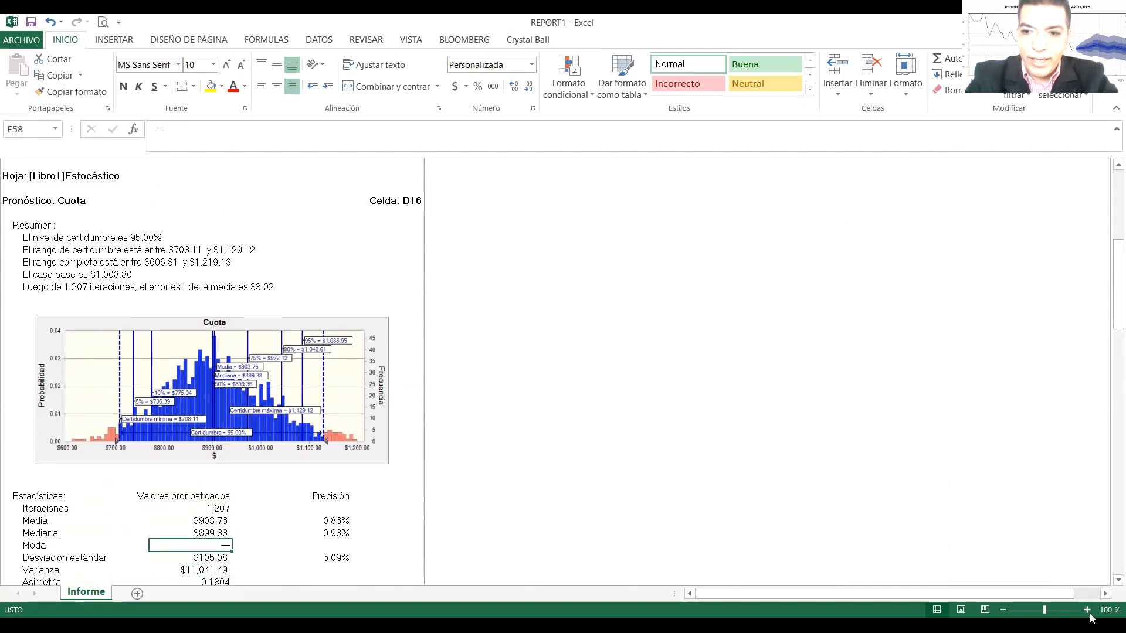
# Examine the Cuota forecast chart up close, including its percentile, mean, median and certainty markers.
pyautogui.scroll(7, 861, 440)
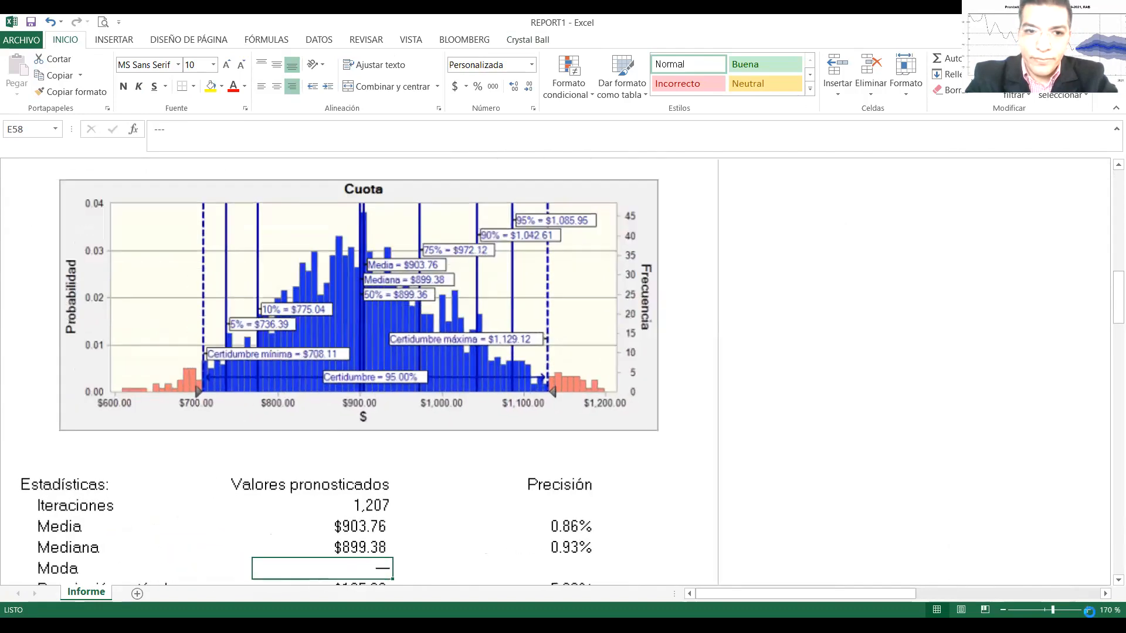
pyautogui.click(862, 413)
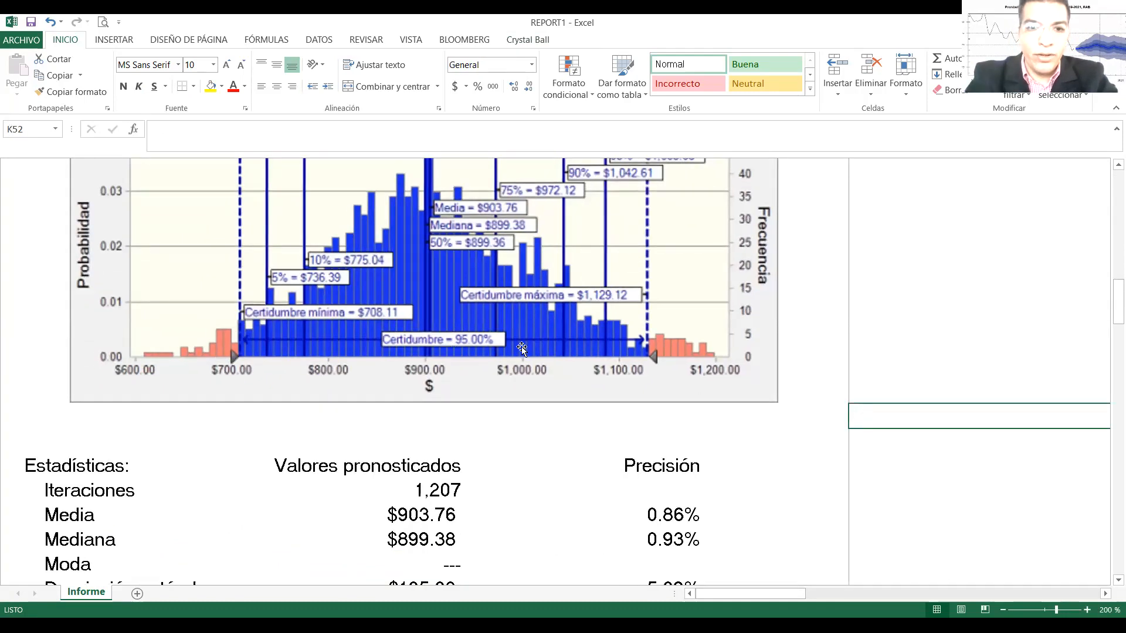
pyautogui.press('Left')
pyautogui.press('Left')
pyautogui.press('Up')
pyautogui.press('Up')
pyautogui.press('Up')
pyautogui.press('Up')
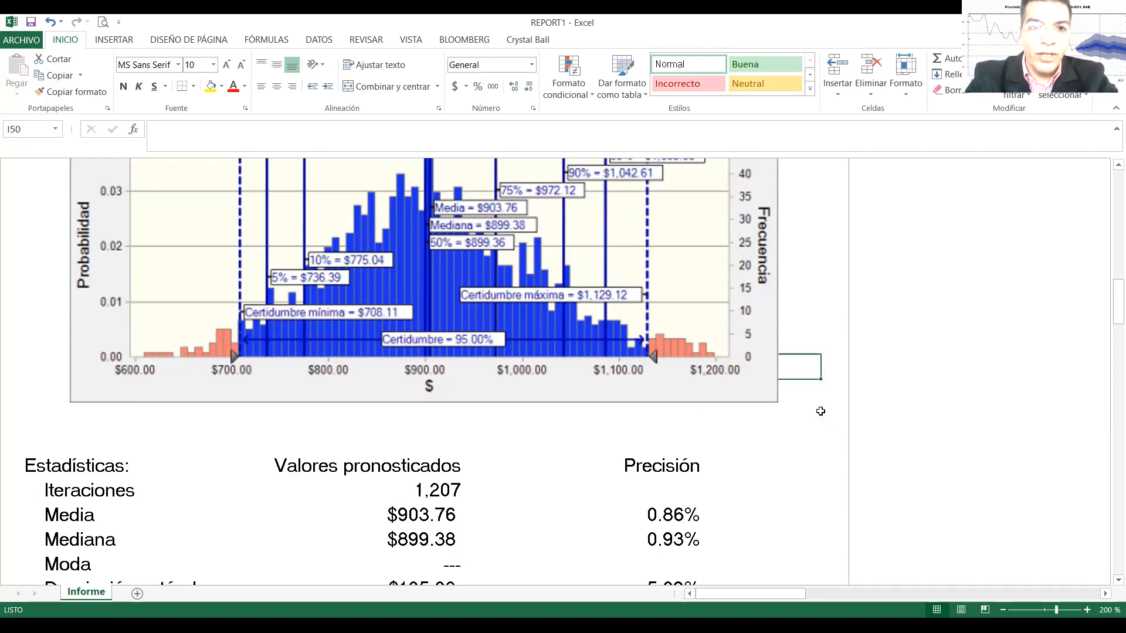
pyautogui.press('Up')
pyautogui.press('Up')
pyautogui.press('Up')
pyautogui.press('Up')
pyautogui.press('Up')
pyautogui.press('Up')
pyautogui.press('Up')
pyautogui.press('Up')
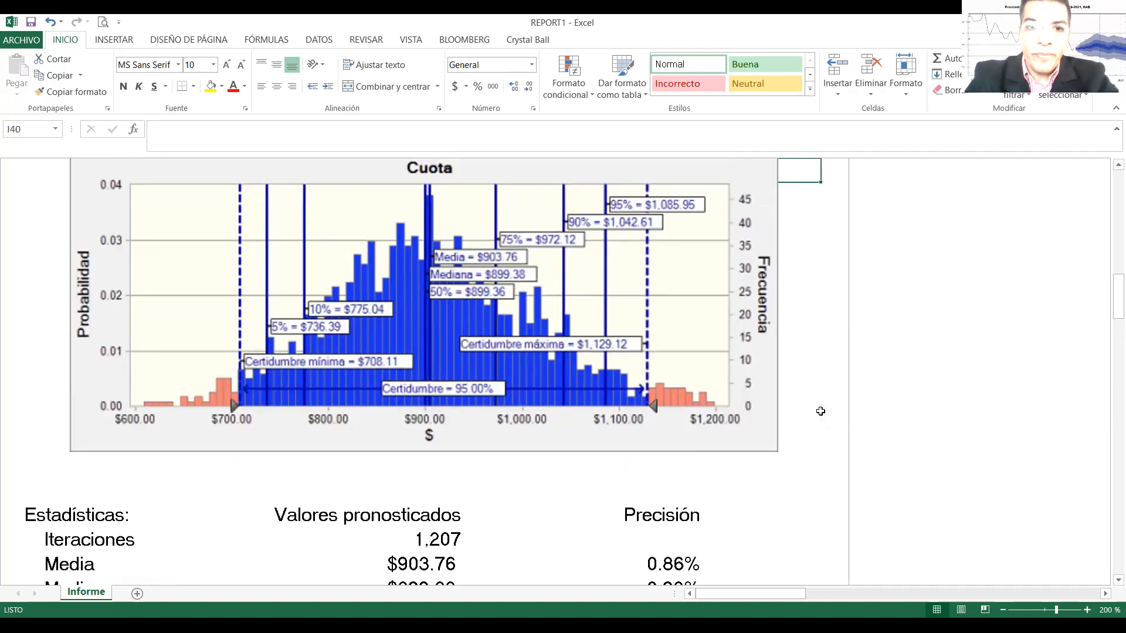
# Examine the forecast mean and median together with their precision in the report's Estadísticas table.
pyautogui.press('Down')
pyautogui.press('Down')
pyautogui.press('Down')
pyautogui.press('Down')
pyautogui.press('Down')
pyautogui.press('Down')
pyautogui.press('Down')
pyautogui.press('Down')
pyautogui.press('Down')
pyautogui.press('Down')
pyautogui.press('Down')
pyautogui.press('Down')
pyautogui.press('Down')
pyautogui.press('Down')
pyautogui.press('Down')
pyautogui.press('Down')
pyautogui.press('Down')
pyautogui.press('Down')
pyautogui.press('Down')
pyautogui.press('Down')
pyautogui.press('Down')
pyautogui.press('Down')
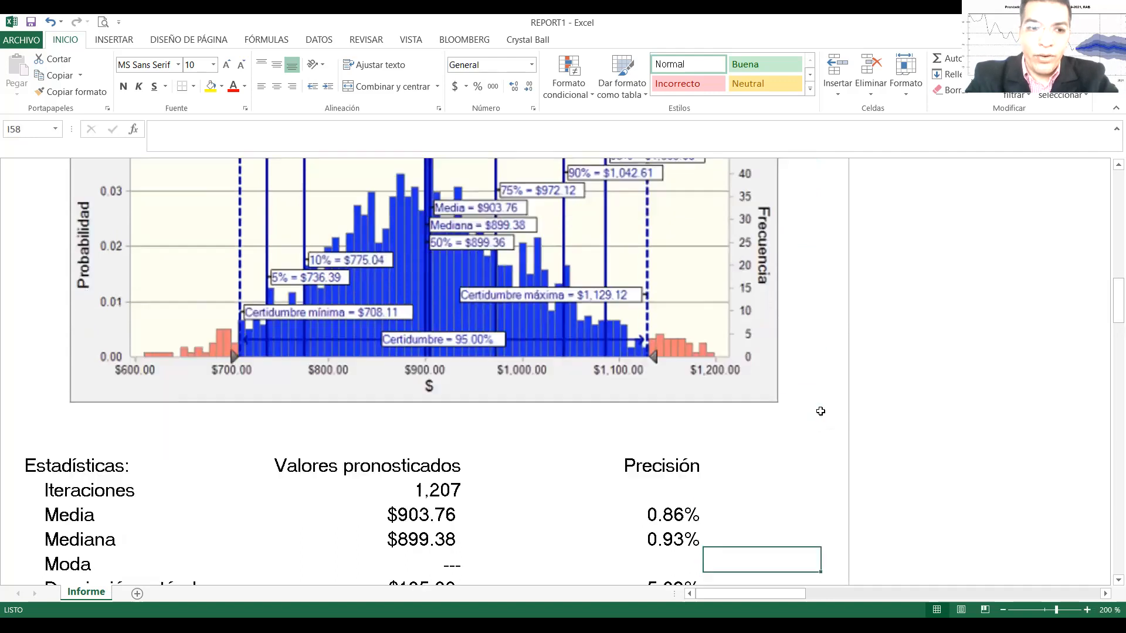
pyautogui.press('Down')
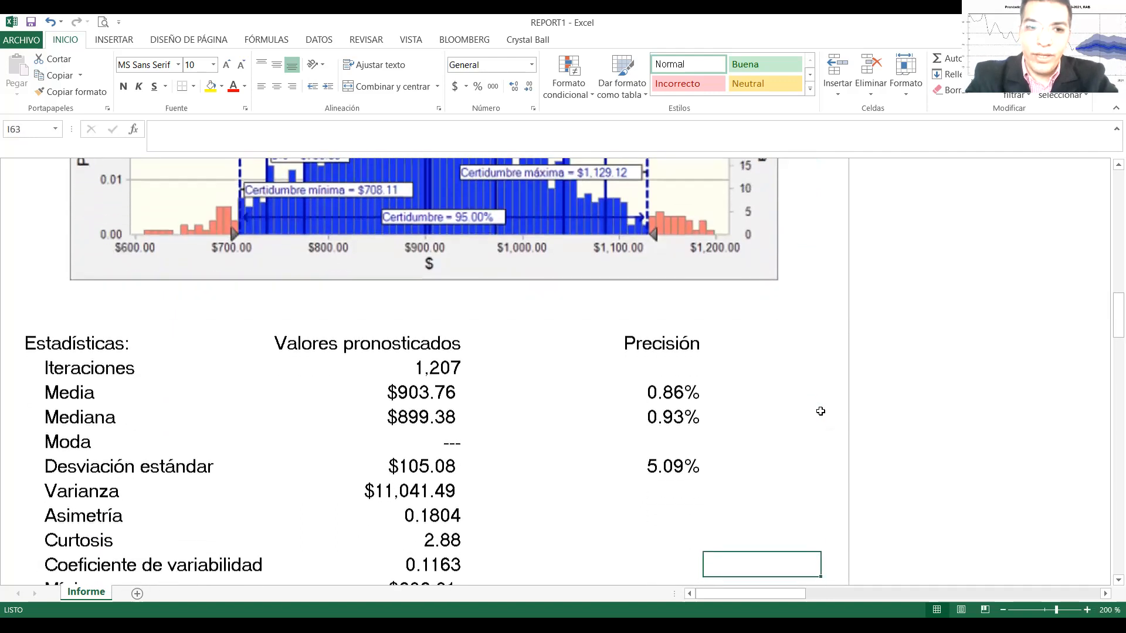
pyautogui.press('Left')
pyautogui.press('Left')
pyautogui.press('Up')
pyautogui.press('Up')
pyautogui.press('Up')
pyautogui.press('Up')
pyautogui.press('Up')
pyautogui.press('Up')
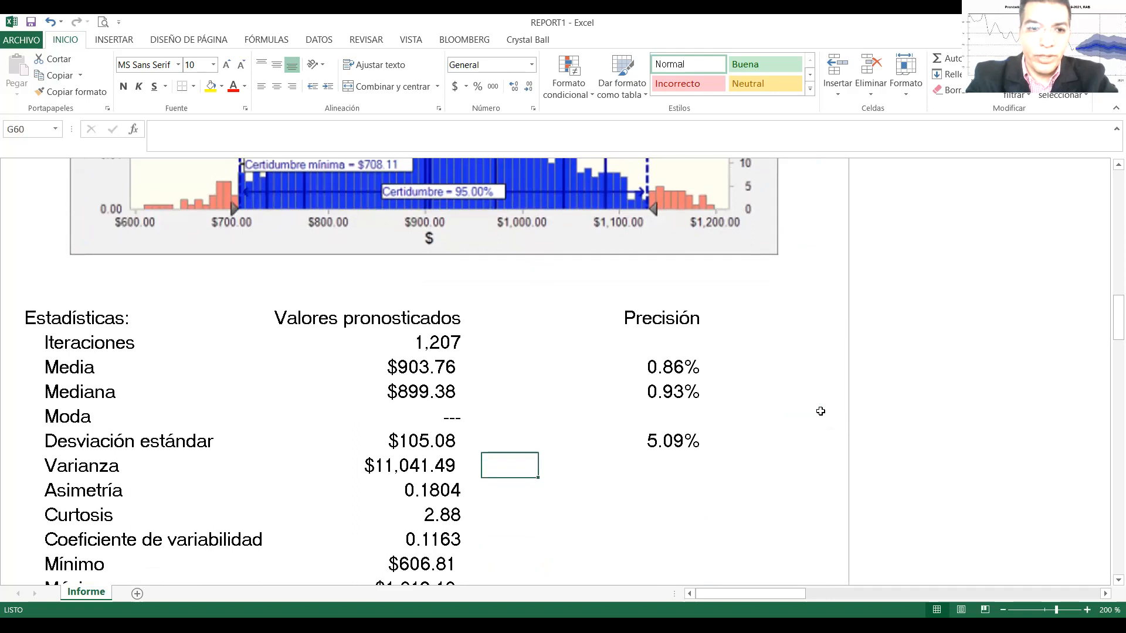
pyautogui.press('Left')
pyautogui.press('Left')
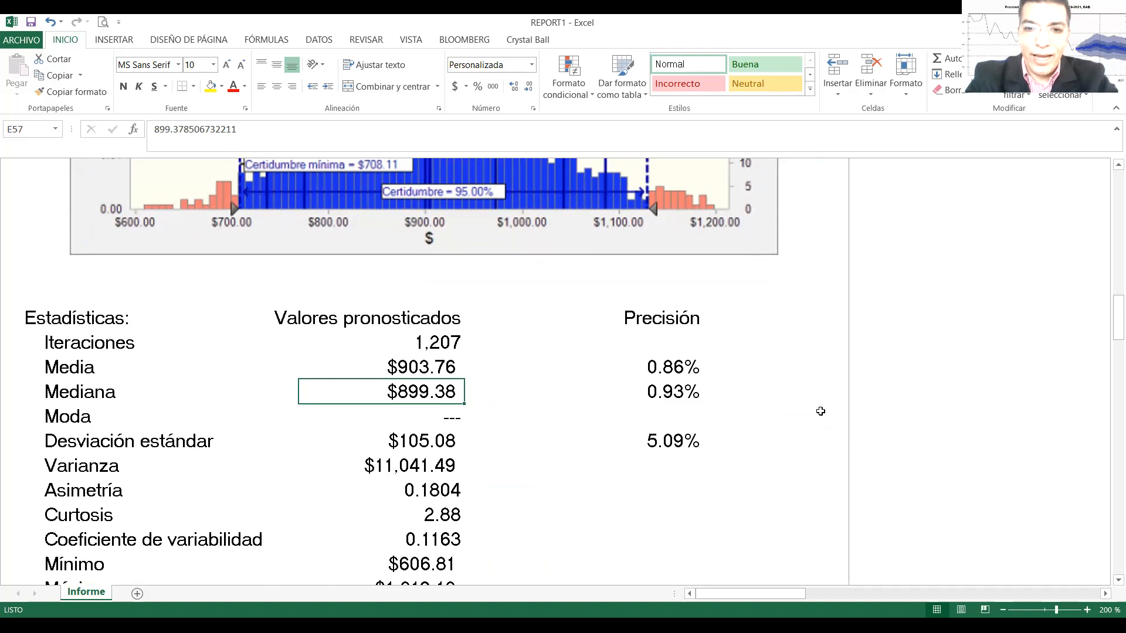
# Review the remaining forecast statistics down to the standard error of the mean.
pyautogui.press('Down')
pyautogui.press('Down')
pyautogui.press('Down')
pyautogui.press('Down')
pyautogui.press('Down')
pyautogui.press('Down')
pyautogui.press('Down')
pyautogui.press('Down')
pyautogui.press('Down')
pyautogui.press('Down')
pyautogui.press('Down')
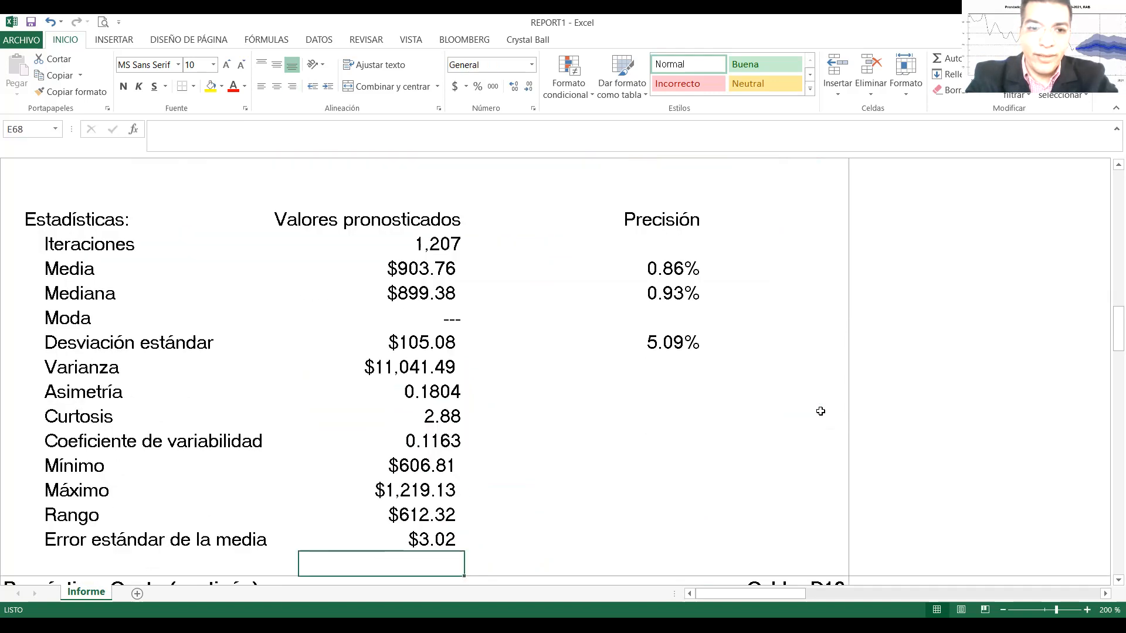
pyautogui.press('Down')
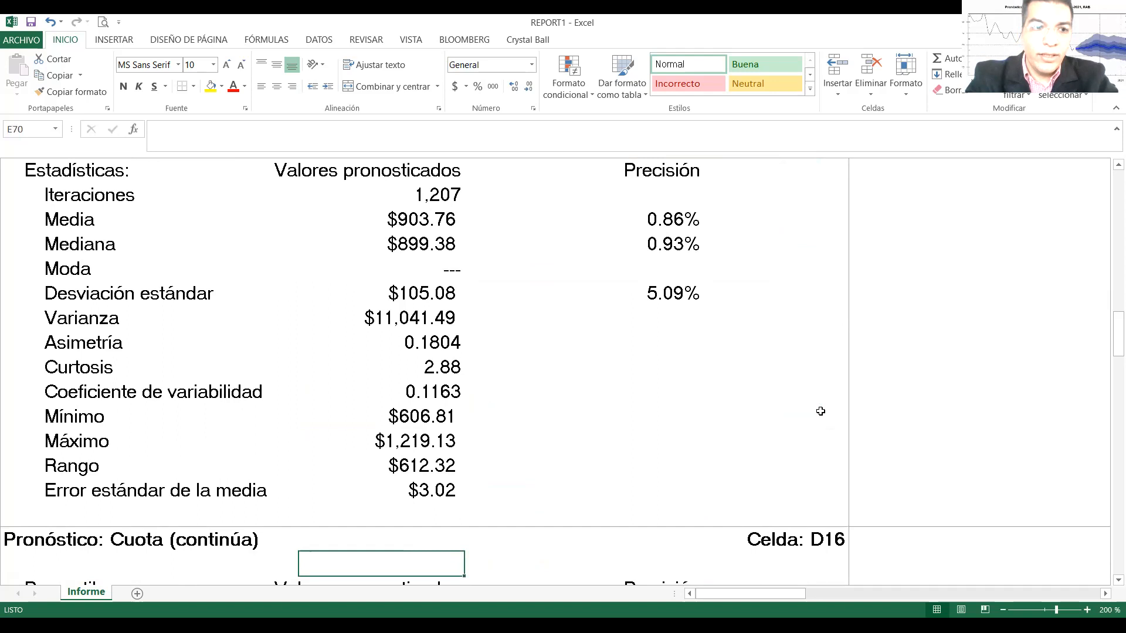
pyautogui.press('Up')
pyautogui.press('Up')
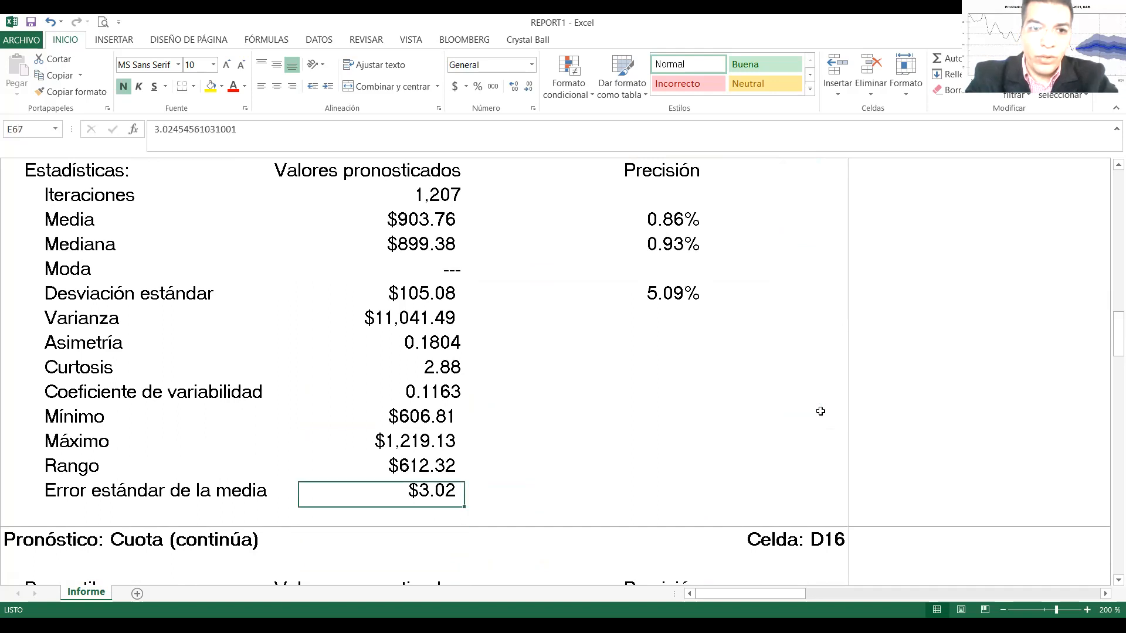
# Go back over the forecast's median, mode, standard deviation, variance and skewness in the Estadísticas table.
pyautogui.press('Up')
pyautogui.press('Up')
pyautogui.press('Up')
pyautogui.press('Up')
pyautogui.press('Up')
pyautogui.press('Up')
pyautogui.press('Up')
pyautogui.press('Up')
pyautogui.press('Down')
pyautogui.press('Down')
pyautogui.press('Down')
pyautogui.press('Down')
pyautogui.press('Up')
pyautogui.press('Up')
pyautogui.press('Up')
pyautogui.press('Up')
pyautogui.press('Up')
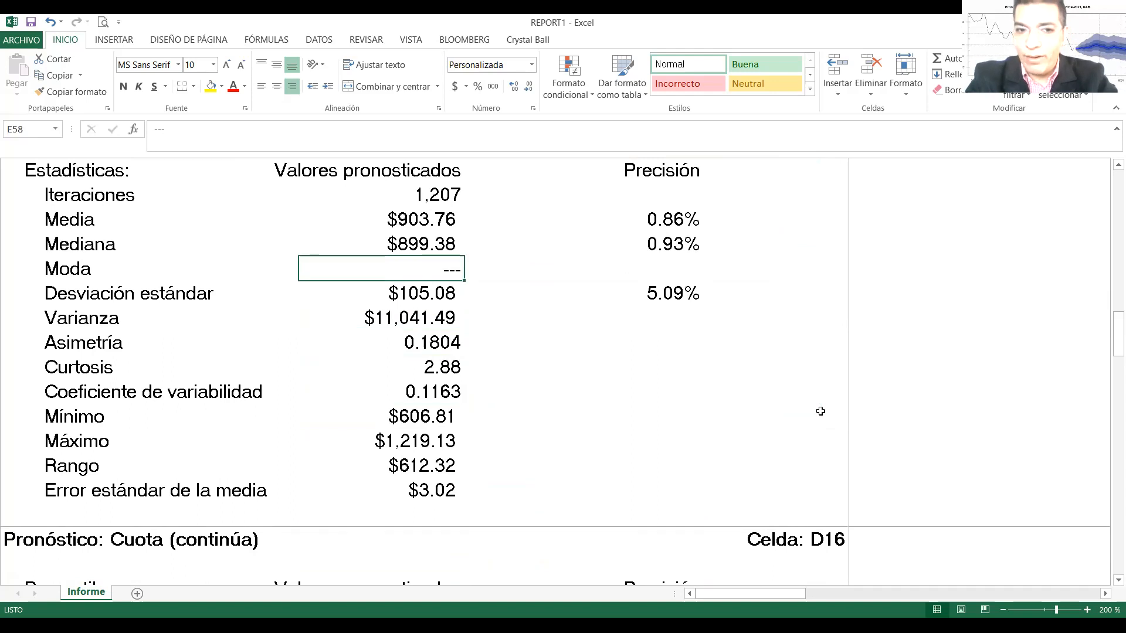
pyautogui.press('Up')
pyautogui.press('Up')
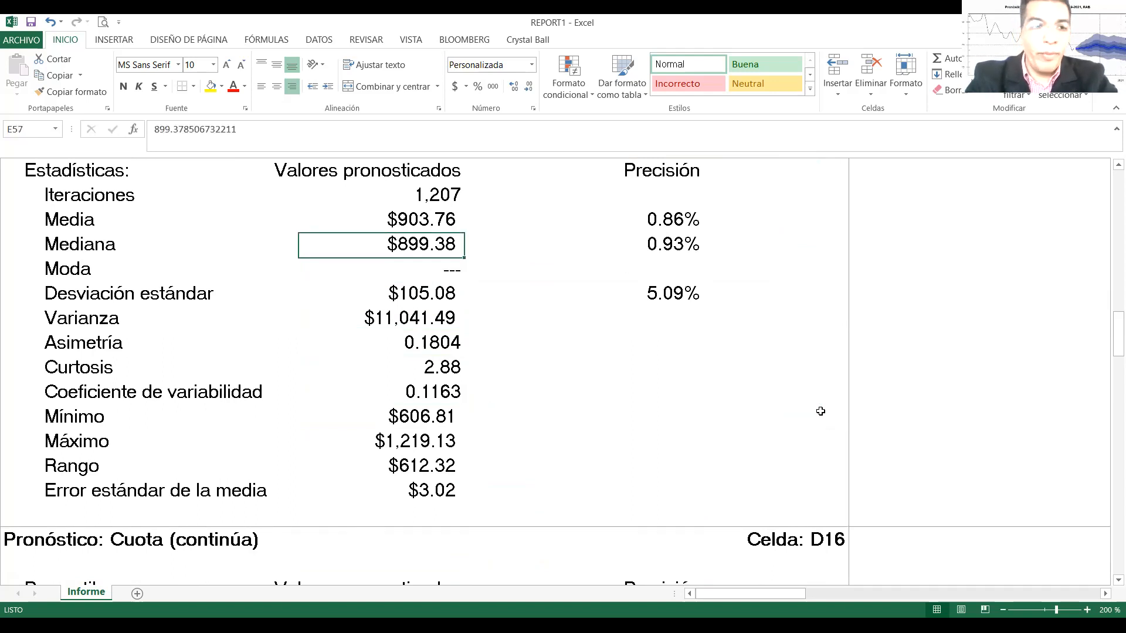
pyautogui.press('Down')
pyautogui.press('Down')
pyautogui.press('Down')
pyautogui.press('Down')
pyautogui.press('Down')
pyautogui.press('Down')
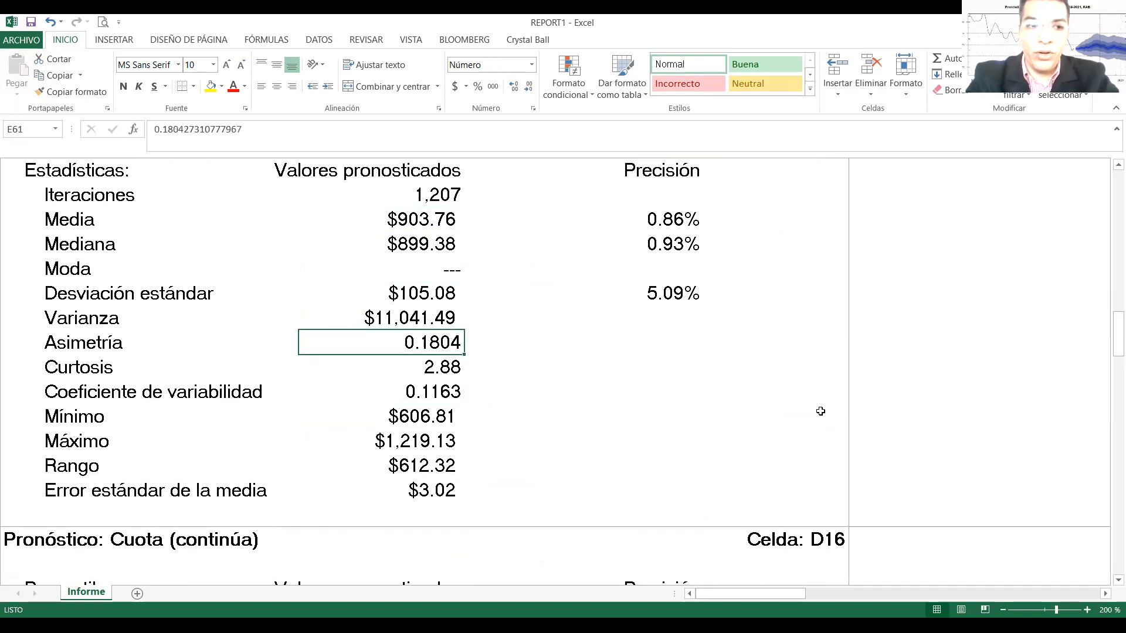
# Read the rest of the Estadísticas table and bring the Cuota forecast's Percentiles table into view.
pyautogui.press('Up')
pyautogui.press('Up')
pyautogui.press('Down')
pyautogui.press('Down')
pyautogui.press('Down')
pyautogui.press('Down')
pyautogui.press('Down')
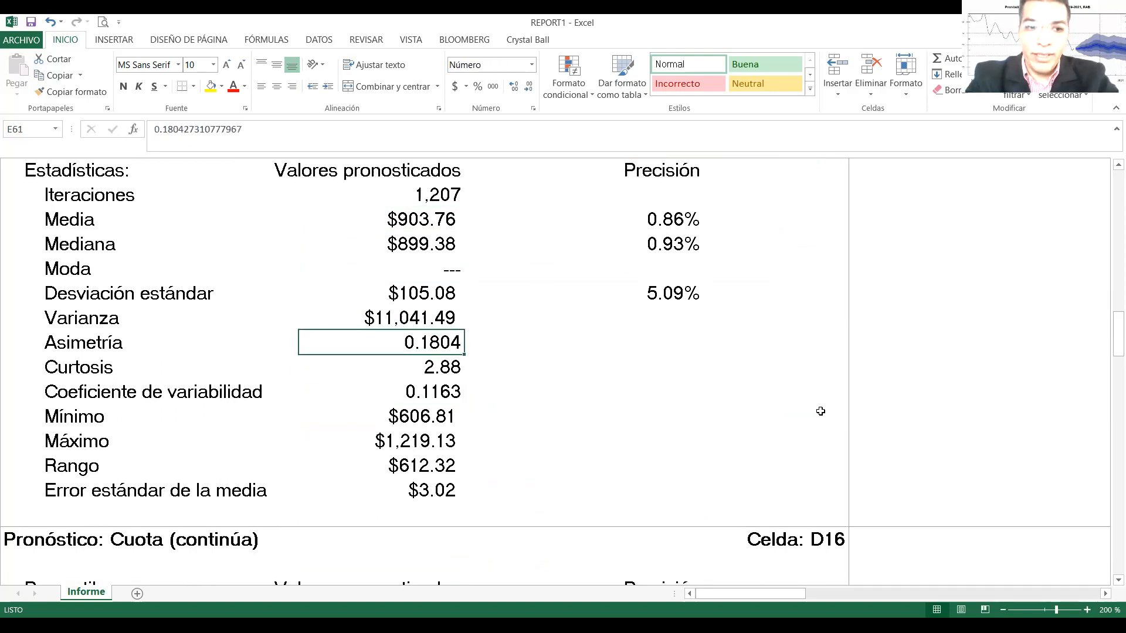
pyautogui.press('Down')
pyautogui.press('Down')
pyautogui.press('Down')
pyautogui.press('Down')
pyautogui.press('Down')
pyautogui.press('Down')
pyautogui.press('Down')
pyautogui.press('Down')
pyautogui.press('Down')
pyautogui.press('Down')
pyautogui.press('Down')
pyautogui.press('Down')
pyautogui.press('Down')
pyautogui.press('Down')
pyautogui.press('Down')
pyautogui.press('Down')
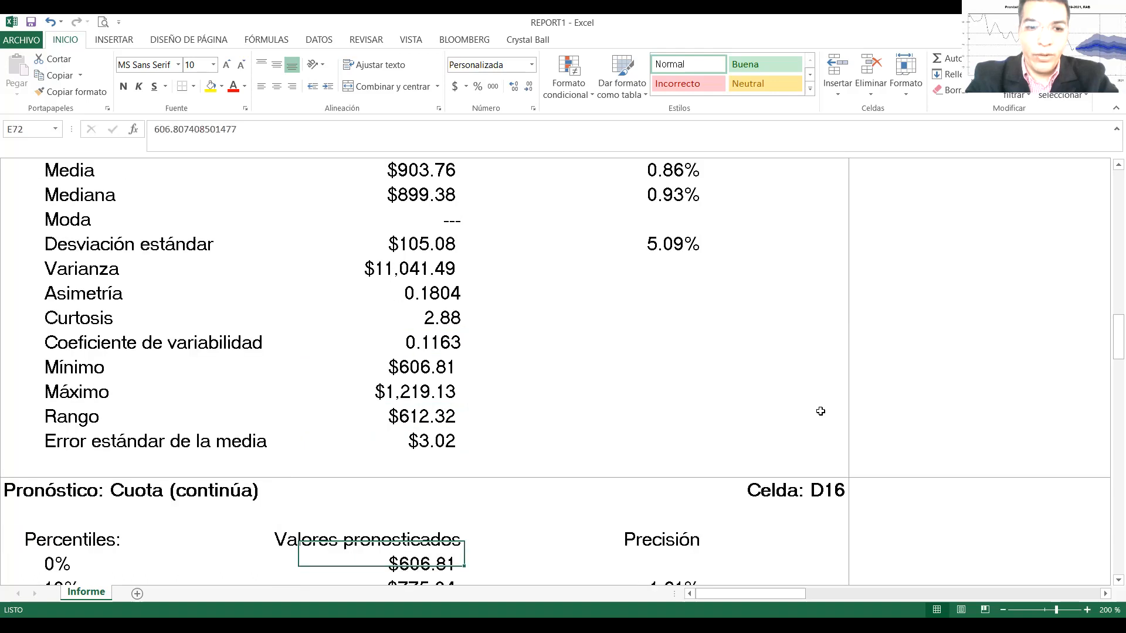
pyautogui.press('Down')
pyautogui.press('Down')
pyautogui.press('Up')
pyautogui.press('Up')
pyautogui.press('Up')
pyautogui.press('Up')
pyautogui.press('Up')
pyautogui.press('Up')
pyautogui.press('Up')
pyautogui.press('Up')
pyautogui.press('Up')
pyautogui.press('Up')
pyautogui.press('Up')
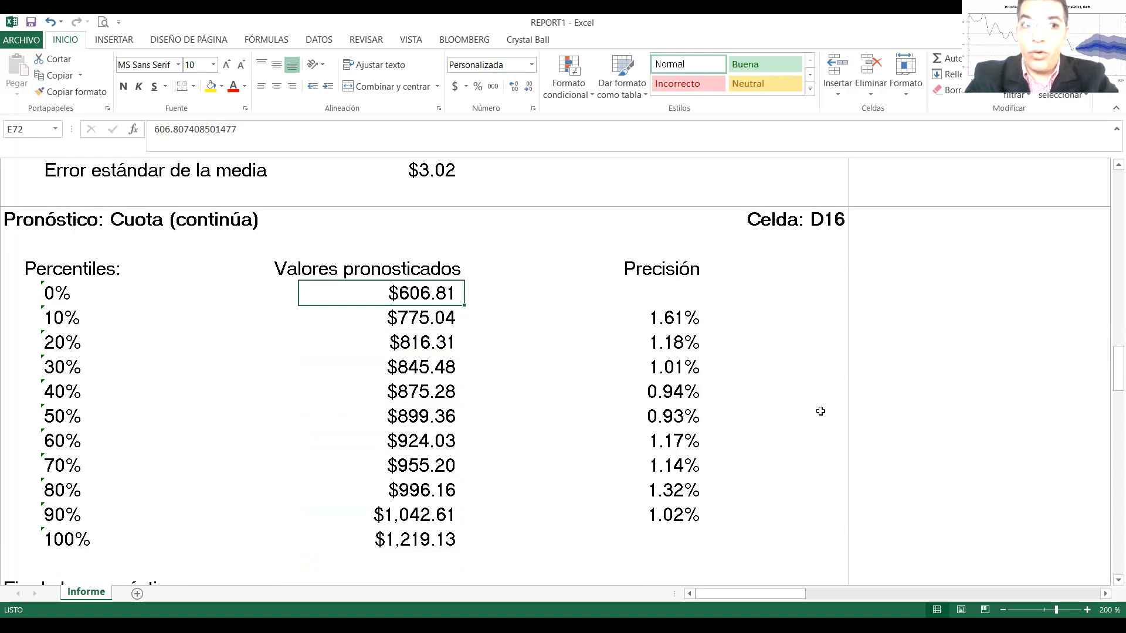
# Examine the forecast values in the Percentiles table from 0% to 100%, together with their percentile labels.
pyautogui.press('Down')
pyautogui.press('Down')
pyautogui.press('Down')
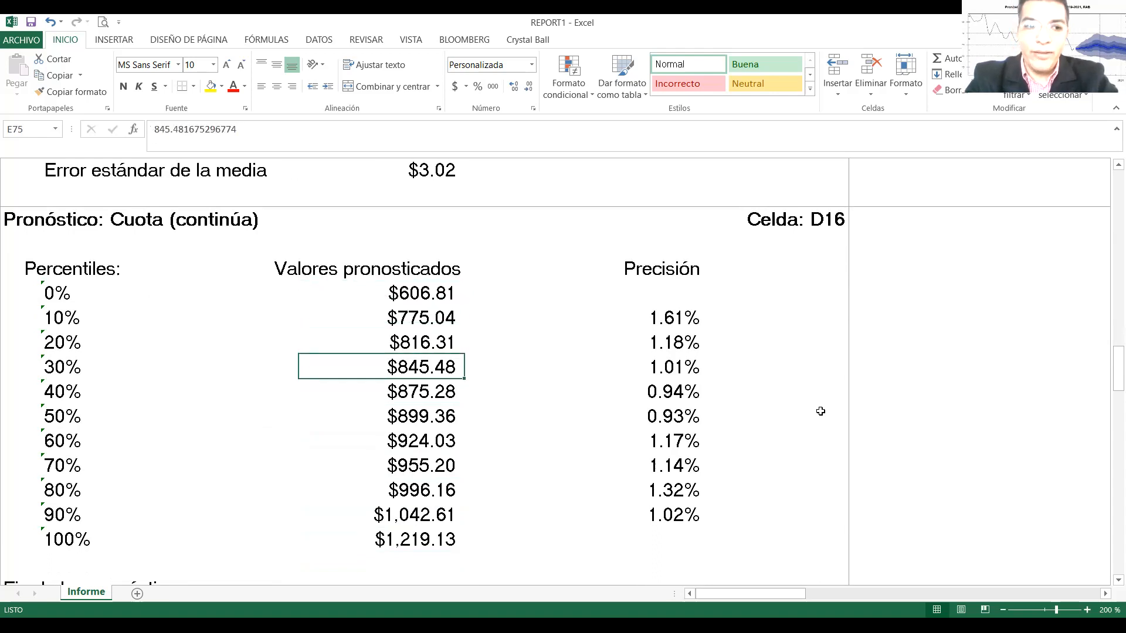
pyautogui.press('Down')
pyautogui.press('Down')
pyautogui.press('Down')
pyautogui.press('Down')
pyautogui.press('Down')
pyautogui.press('Down')
pyautogui.press('Left')
pyautogui.press('Left')
pyautogui.press('Left')
pyautogui.press('Down')
pyautogui.press('Right')
pyautogui.press('Up')
pyautogui.press('Up')
pyautogui.press('Up')
pyautogui.press('Up')
pyautogui.press('Up')
pyautogui.press('Up')
pyautogui.press('Up')
pyautogui.press('Up')
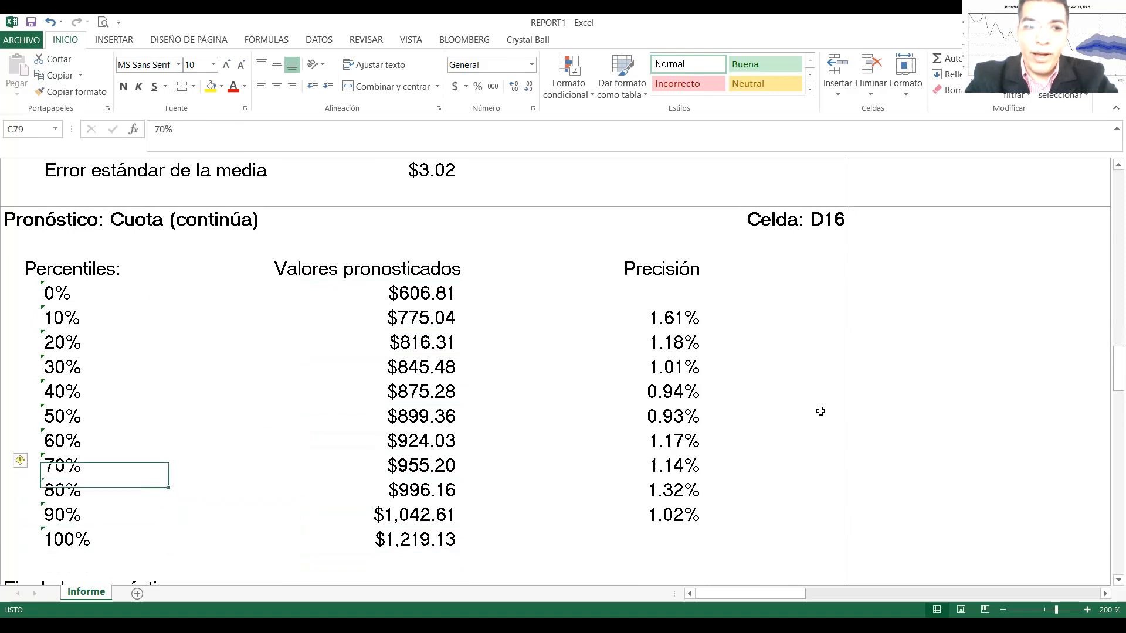
# Go back over the percentile levels from the lowest rows down to 90%.
pyautogui.press('Up')
pyautogui.press('Down')
pyautogui.press('Down')
pyautogui.press('Down')
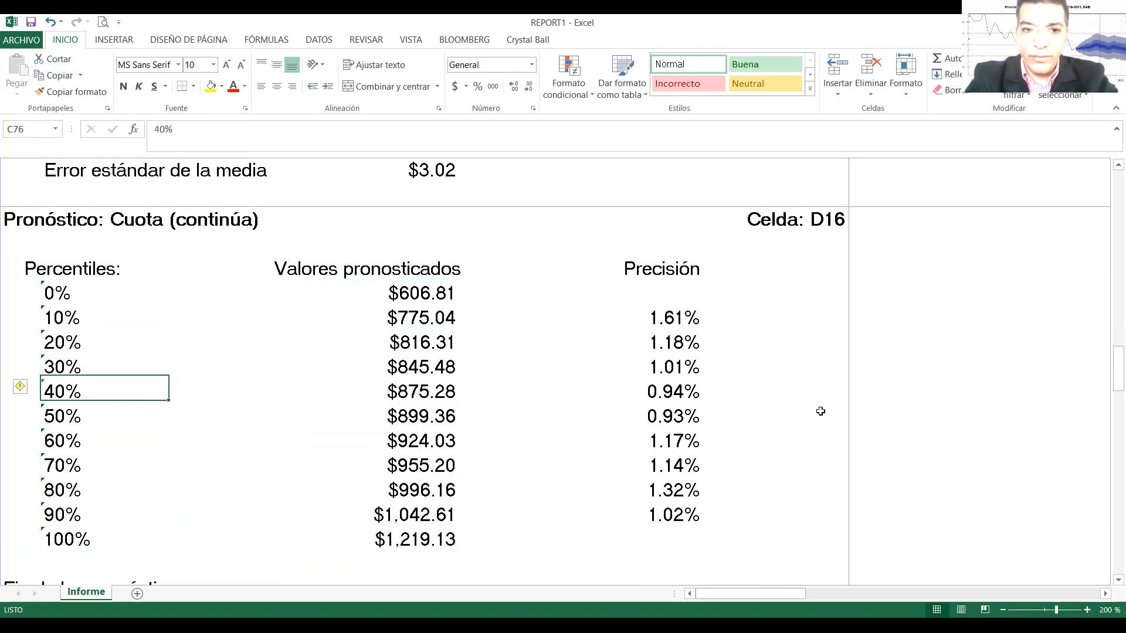
pyautogui.press('Down')
pyautogui.press('Up')
pyautogui.press('Up')
pyautogui.press('Up')
pyautogui.press('Up')
pyautogui.press('Up')
pyautogui.press('Down')
pyautogui.press('Down')
pyautogui.press('Down')
pyautogui.press('Down')
pyautogui.press('Down')
pyautogui.press('Down')
pyautogui.press('Down')
pyautogui.press('Down')
pyautogui.press('Down')
pyautogui.press('Right')
pyautogui.press('Right')
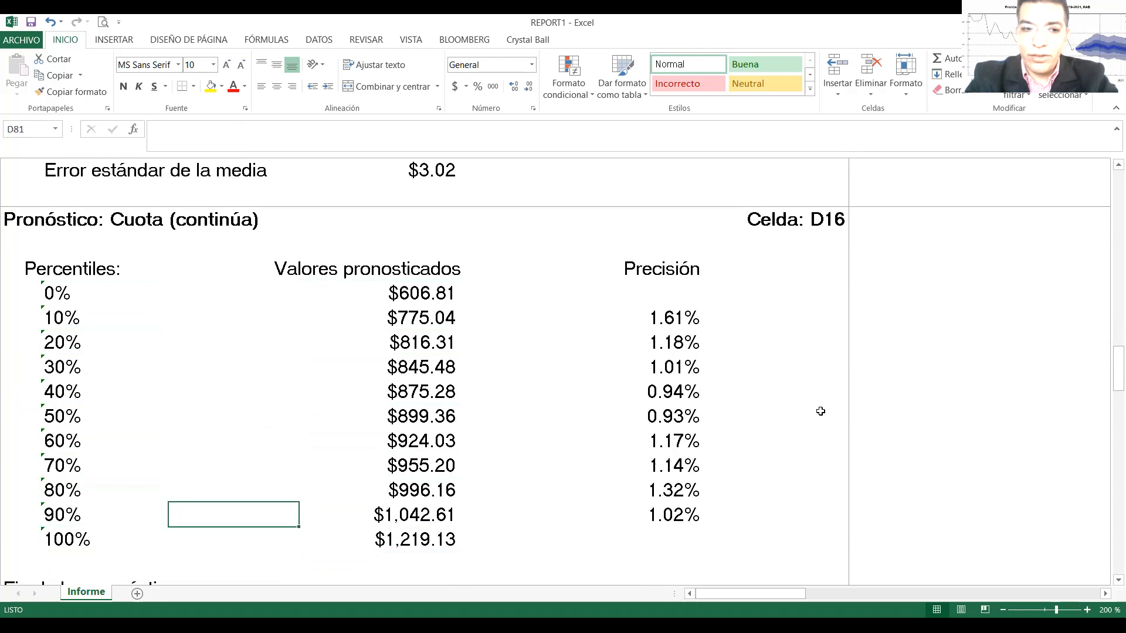
# Compare the forecast payment amounts across the percentiles, from the low end up to 80%.
pyautogui.press('Up')
pyautogui.press('Down')
pyautogui.press('Up')
pyautogui.press('Up')
pyautogui.press('Up')
pyautogui.press('Up')
pyautogui.press('Up')
pyautogui.press('Up')
pyautogui.press('Up')
pyautogui.press('Up')
pyautogui.press('Up')
pyautogui.press('Down')
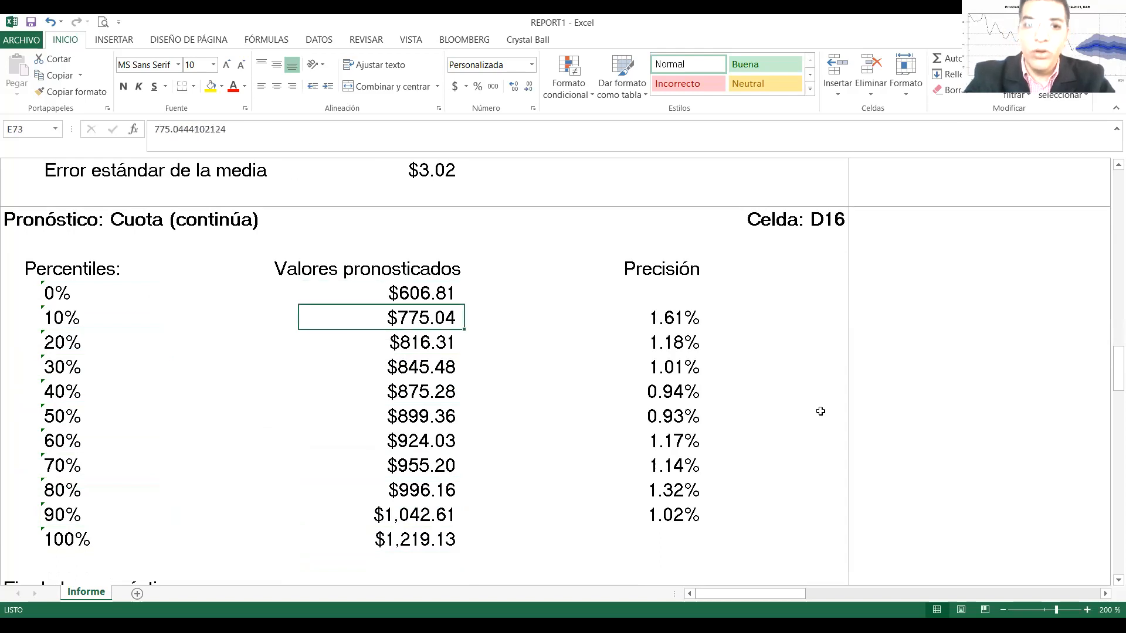
pyautogui.press('Down')
pyautogui.press('Down')
pyautogui.press('Down')
pyautogui.press('Down')
pyautogui.press('Down')
pyautogui.press('Down')
pyautogui.press('Down')
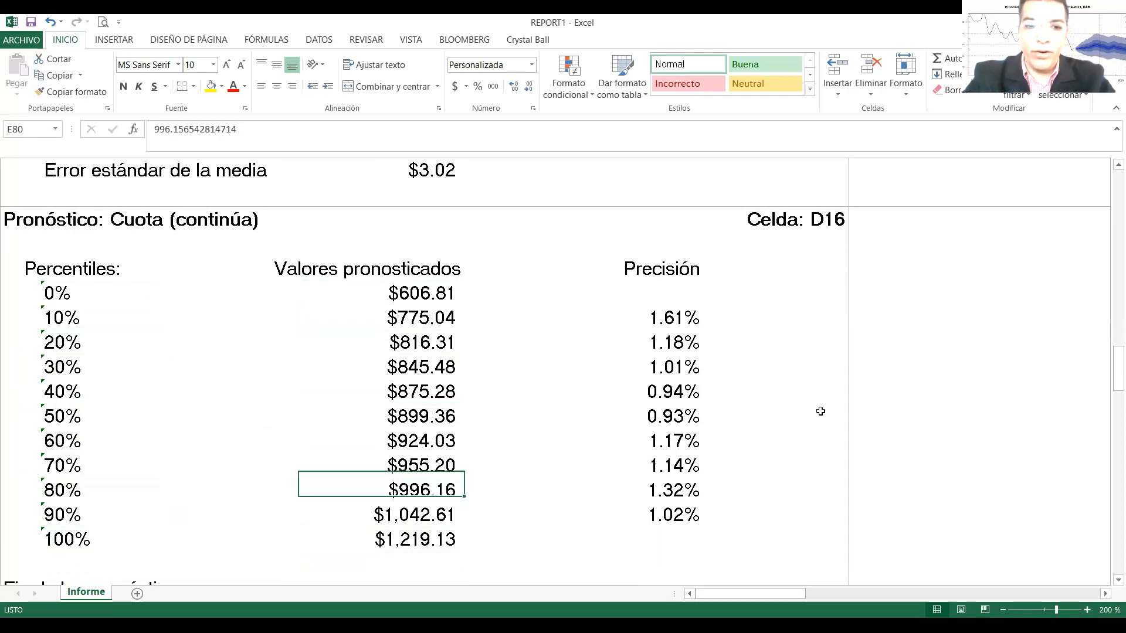
# Review the report's assumptions i (Normal) and P (Uniforme Discreta), including their parameters and distribution charts.
pyautogui.press('Down')
pyautogui.press('Down')
pyautogui.press('Down')
pyautogui.press('Down')
pyautogui.press('Down')
pyautogui.press('Down')
pyautogui.press('Down')
pyautogui.press('Down')
pyautogui.press('Down')
pyautogui.press('Down')
pyautogui.press('Down')
pyautogui.press('Down')
pyautogui.press('Down')
pyautogui.press('Down')
pyautogui.press('Down')
pyautogui.press('Down')
pyautogui.press('Down')
pyautogui.press('Down')
pyautogui.press('Down')
pyautogui.press('Down')
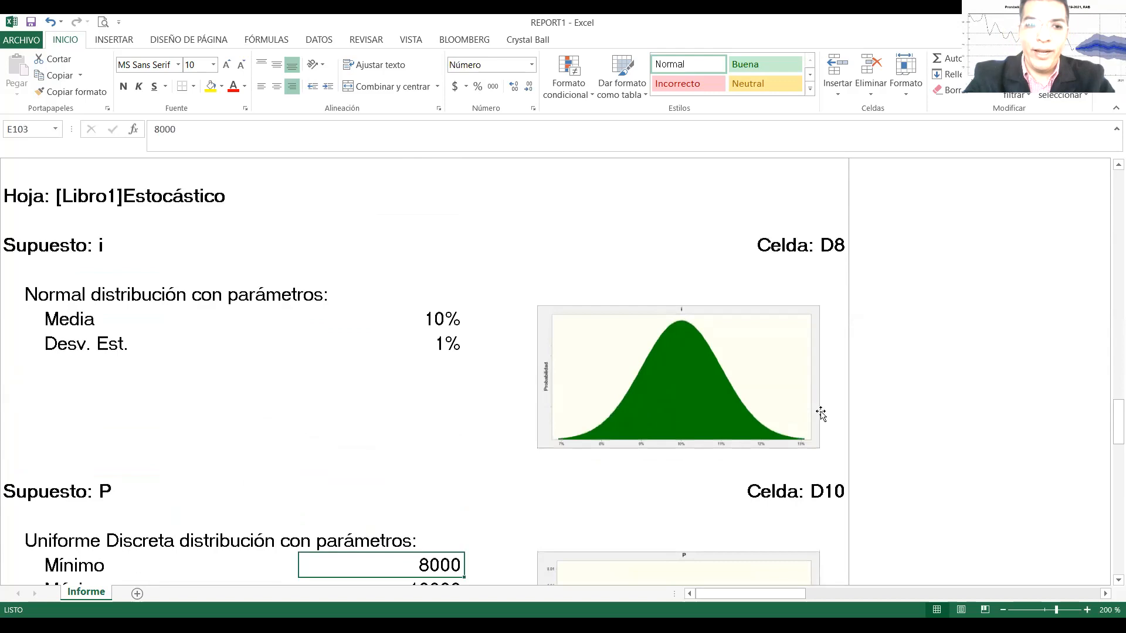
pyautogui.press('Down')
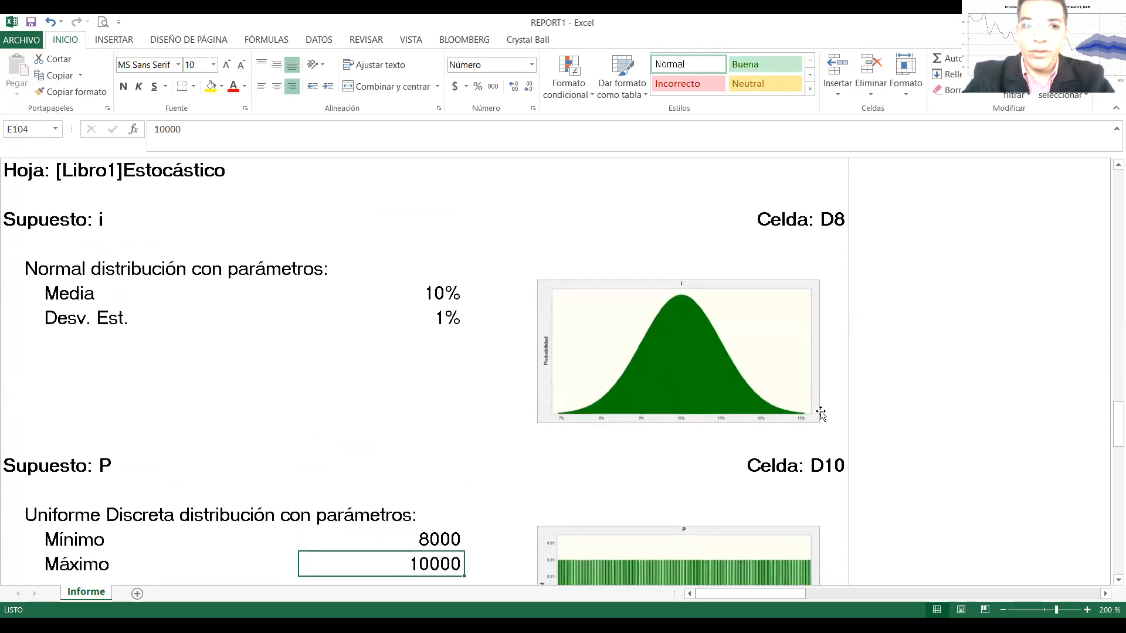
pyautogui.press('Down')
pyautogui.press('Down')
pyautogui.press('Down')
pyautogui.press('Down')
pyautogui.press('Down')
pyautogui.press('Down')
pyautogui.press('Down')
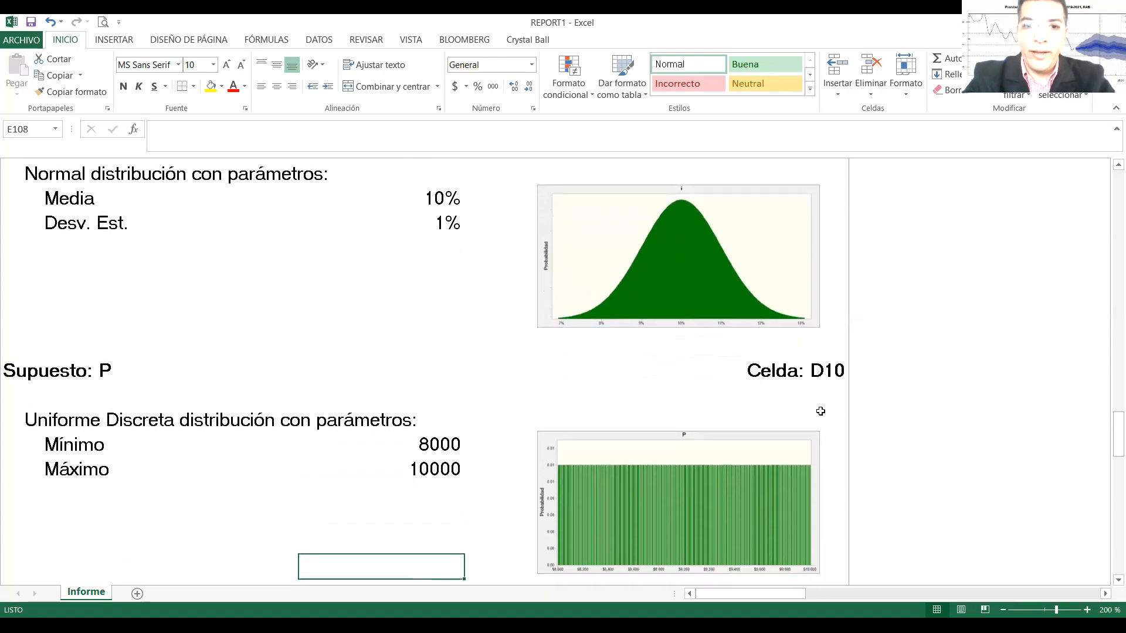
# Review assumption t's triangular distribution, including its minimum, most likely and maximum parameters, down to the end of the assumptions.
pyautogui.press('Down')
pyautogui.press('Down')
pyautogui.press('Down')
pyautogui.press('Down')
pyautogui.press('Down')
pyautogui.press('Down')
pyautogui.press('Down')
pyautogui.press('Down')
pyautogui.press('Down')
pyautogui.press('Down')
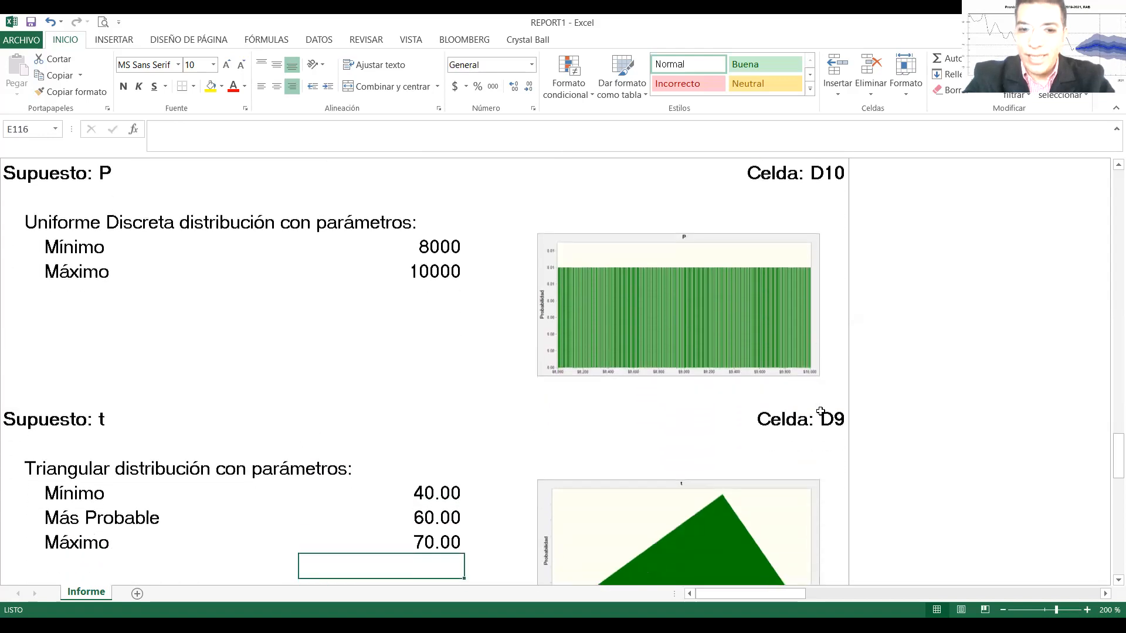
pyautogui.press('Down')
pyautogui.press('Down')
pyautogui.press('Down')
pyautogui.press('Down')
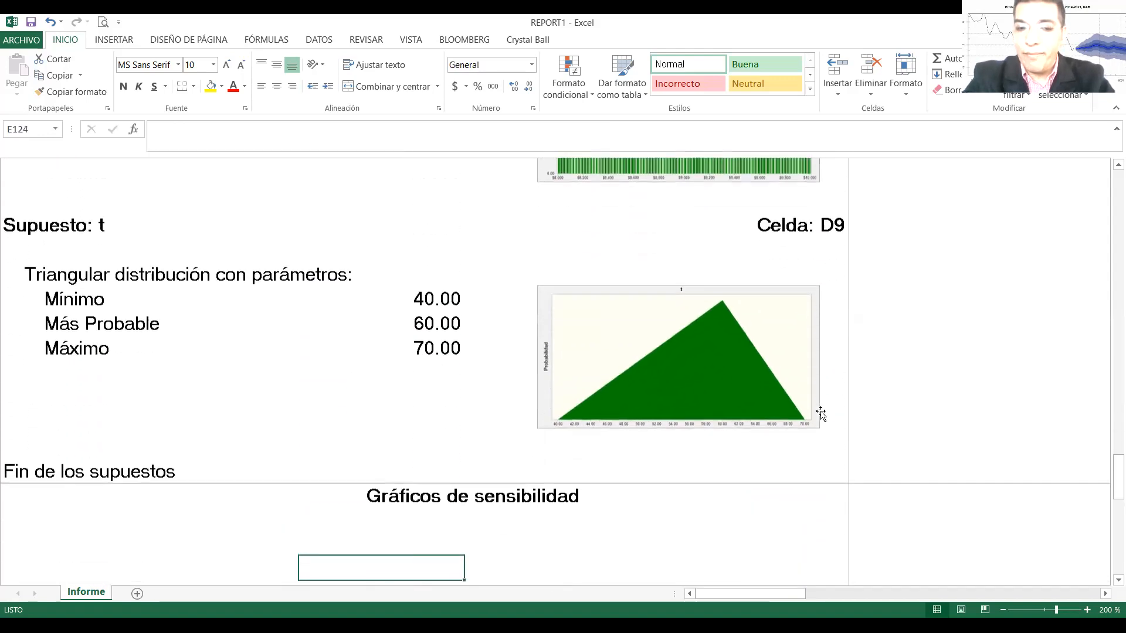
pyautogui.press('Down')
pyautogui.press('Down')
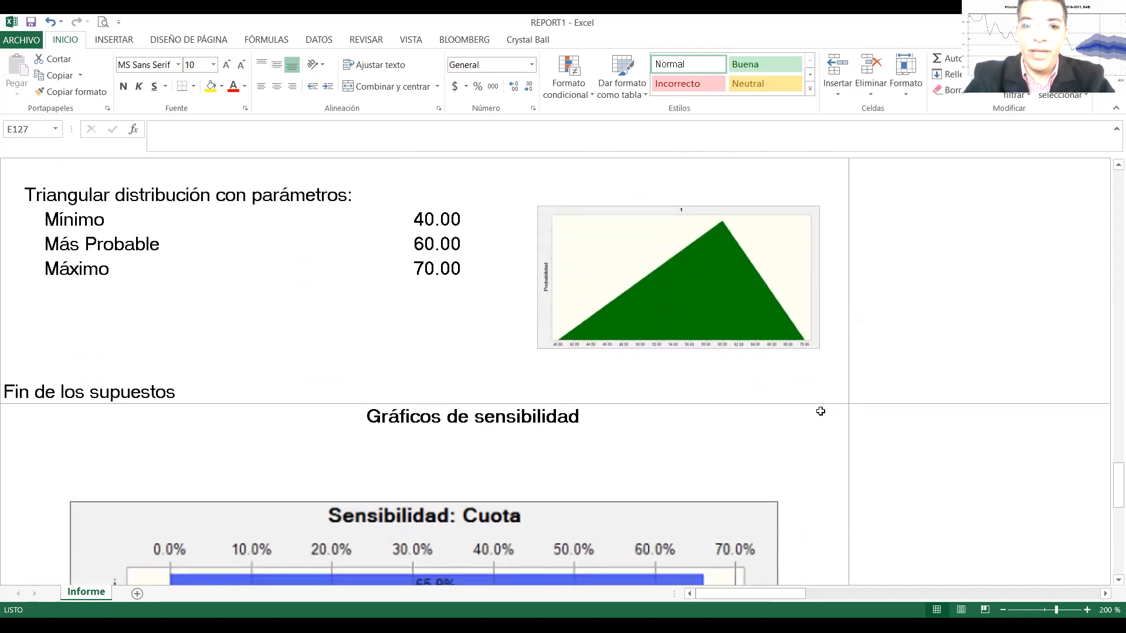
# Examine the Sensibilidad: Cuota chart and compare the contributions of i, P and t.
pyautogui.press('Down')
pyautogui.press('Down')
pyautogui.press('Down')
pyautogui.press('Down')
pyautogui.press('Down')
pyautogui.press('Down')
pyautogui.press('Down')
pyautogui.press('Down')
pyautogui.press('Down')
pyautogui.press('Down')
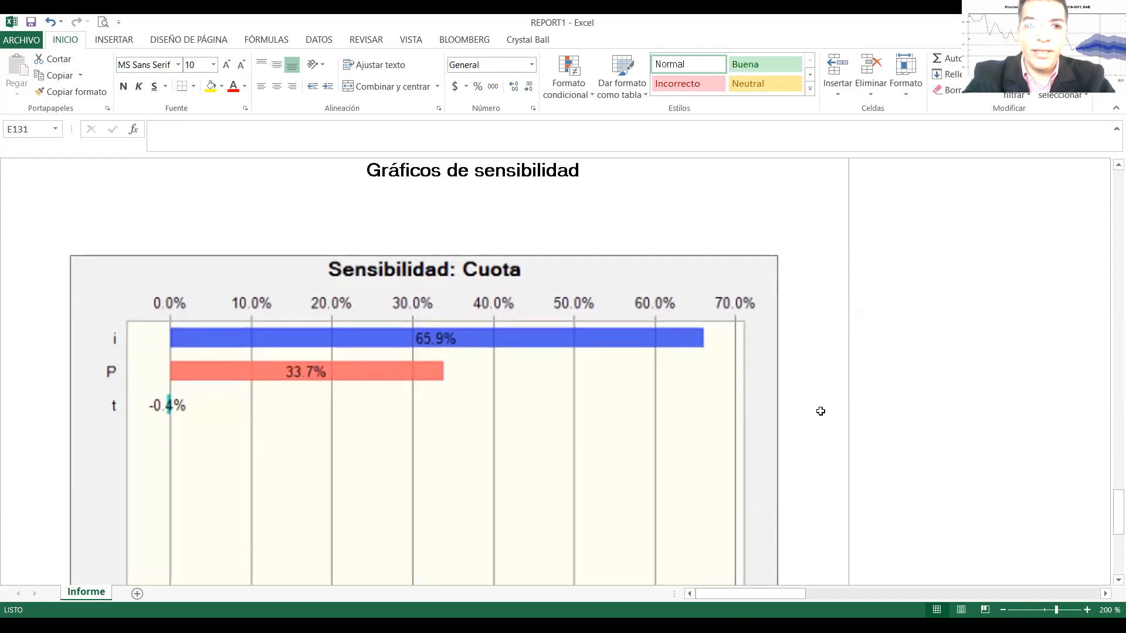
pyautogui.press('Up')
pyautogui.press('Up')
pyautogui.press('Up')
pyautogui.press('Up')
pyautogui.press('Up')
pyautogui.press('Up')
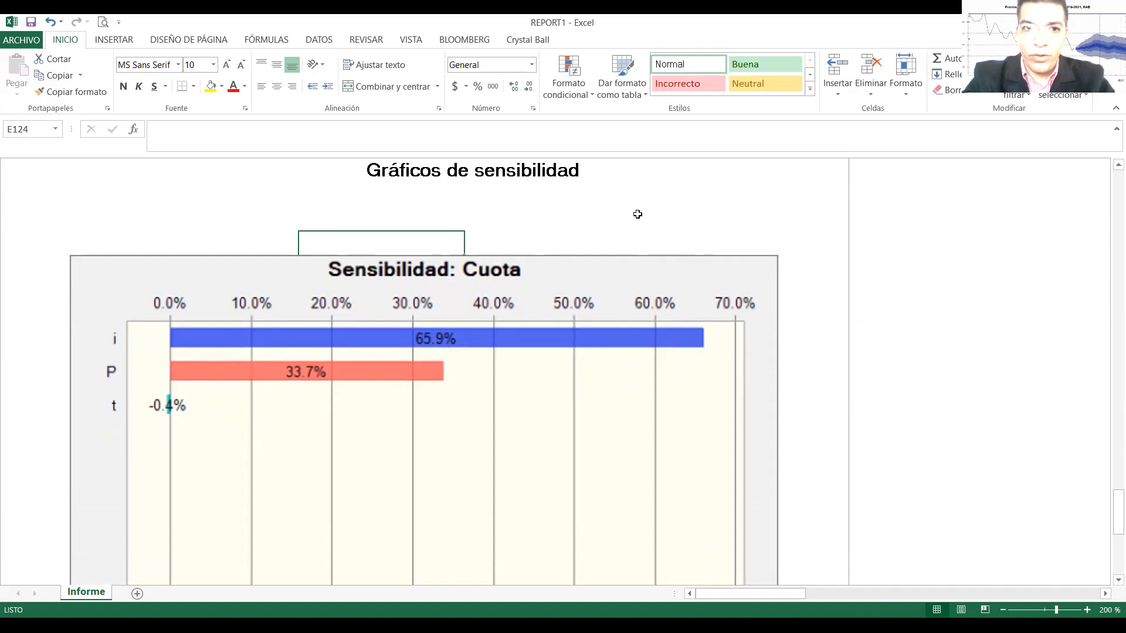
# Switch from the report to another open window.
pyautogui.hotkey('alt', 'Tab')
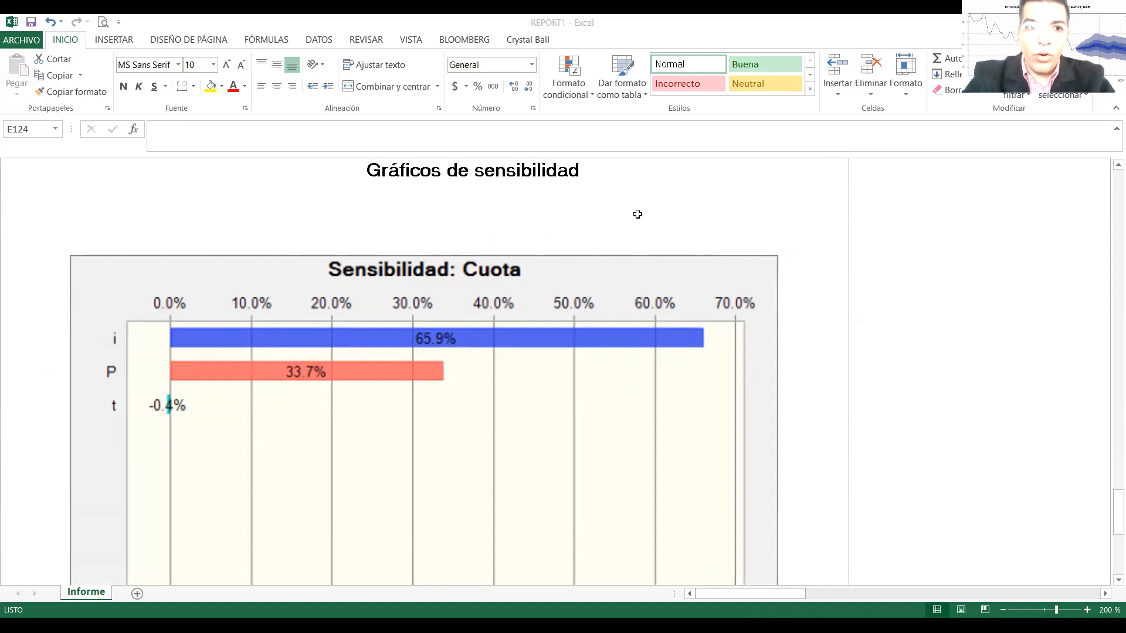